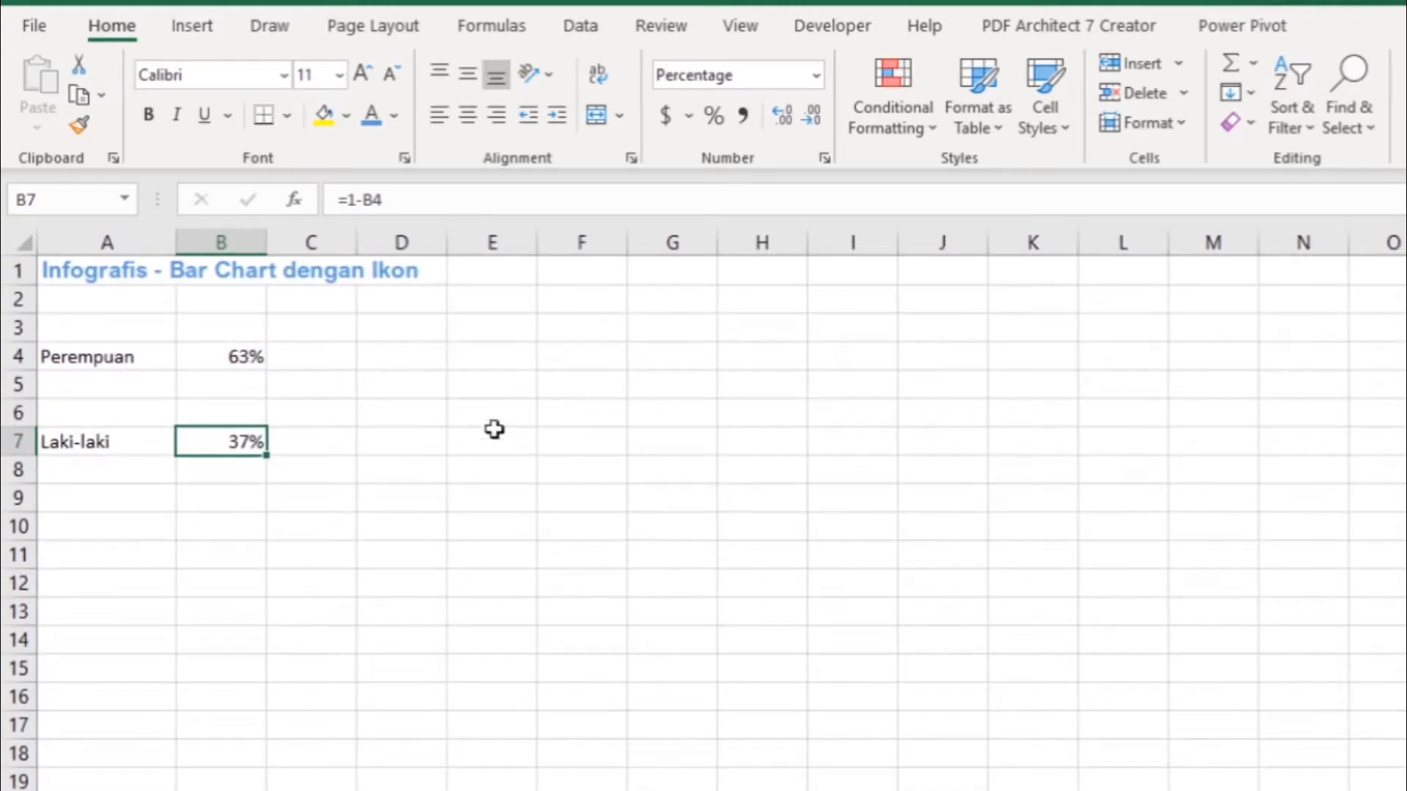
# - Add a Penuh row below Perempuan, entering the label in A5 and 100% in B5
pyautogui.click(475, 365)
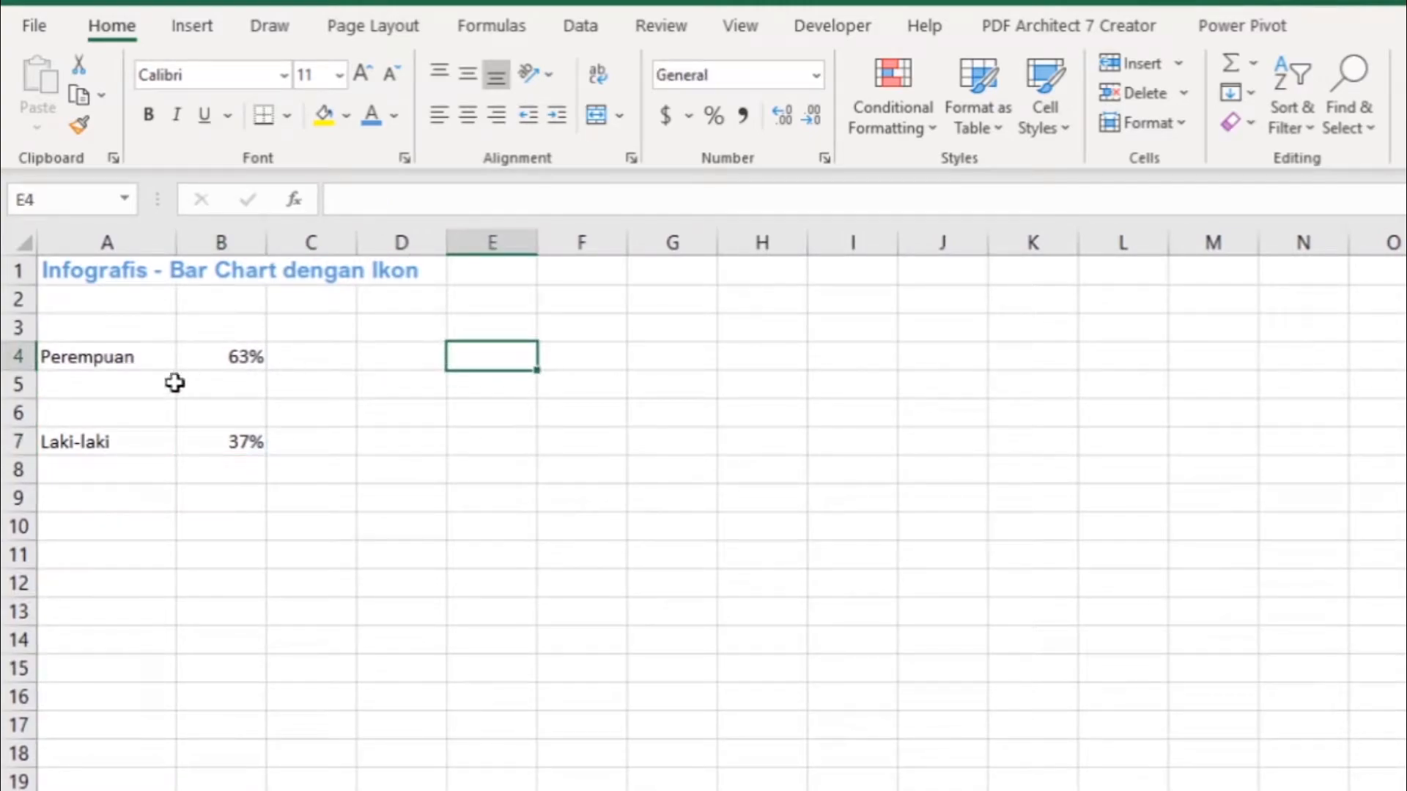
pyautogui.click(128, 387)
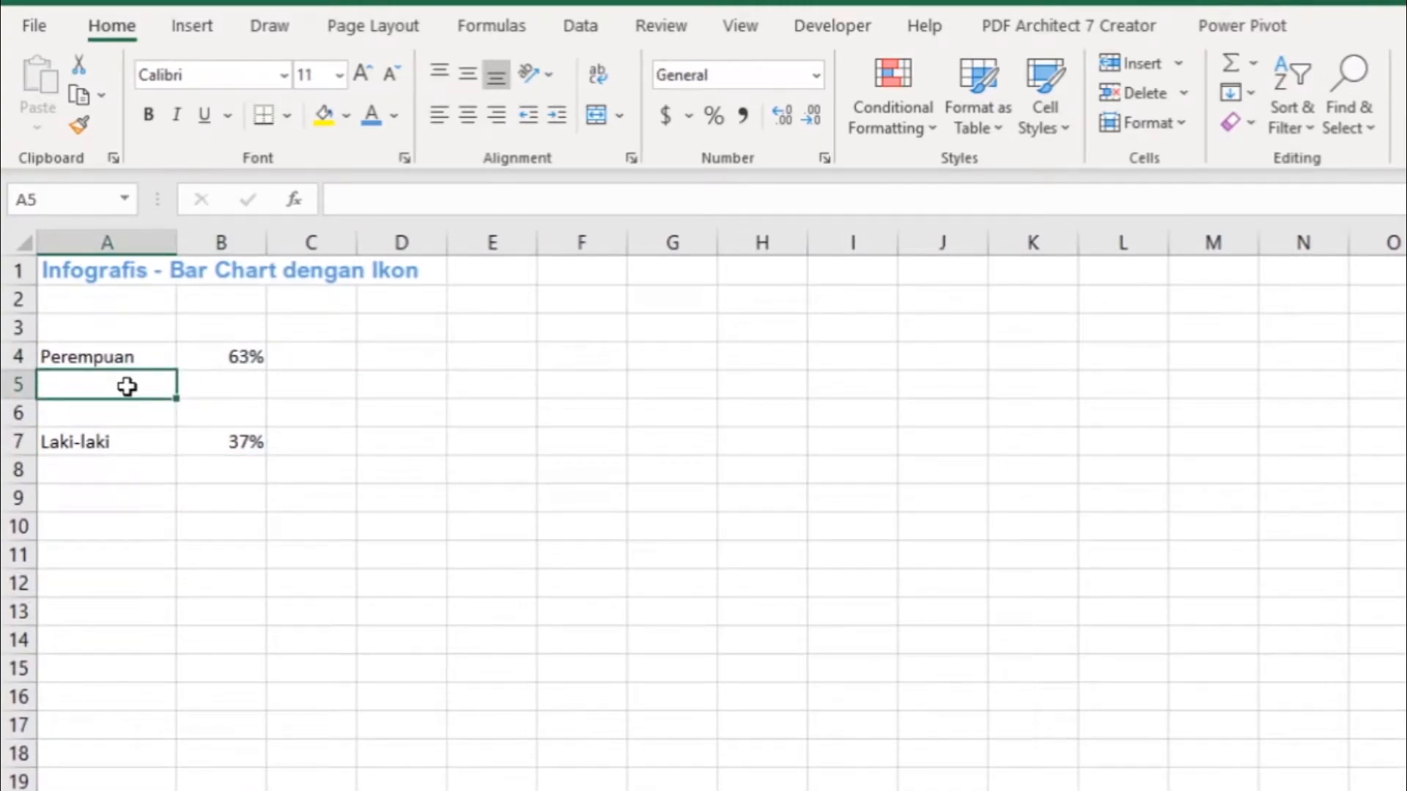
pyautogui.write('Penuh')
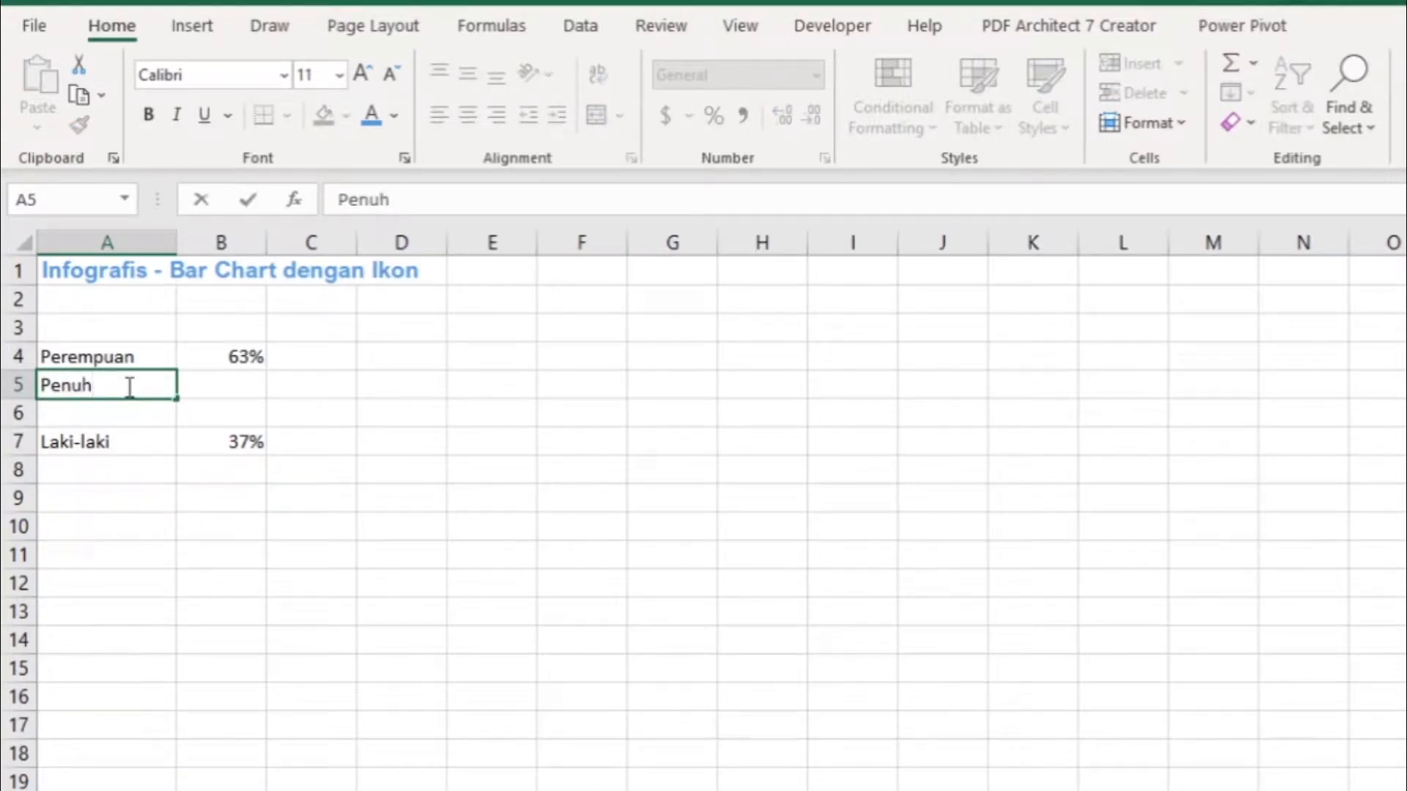
pyautogui.press('Return')
pyautogui.press('Up')
pyautogui.press('Right')
pyautogui.write('100%')
pyautogui.press('Return')
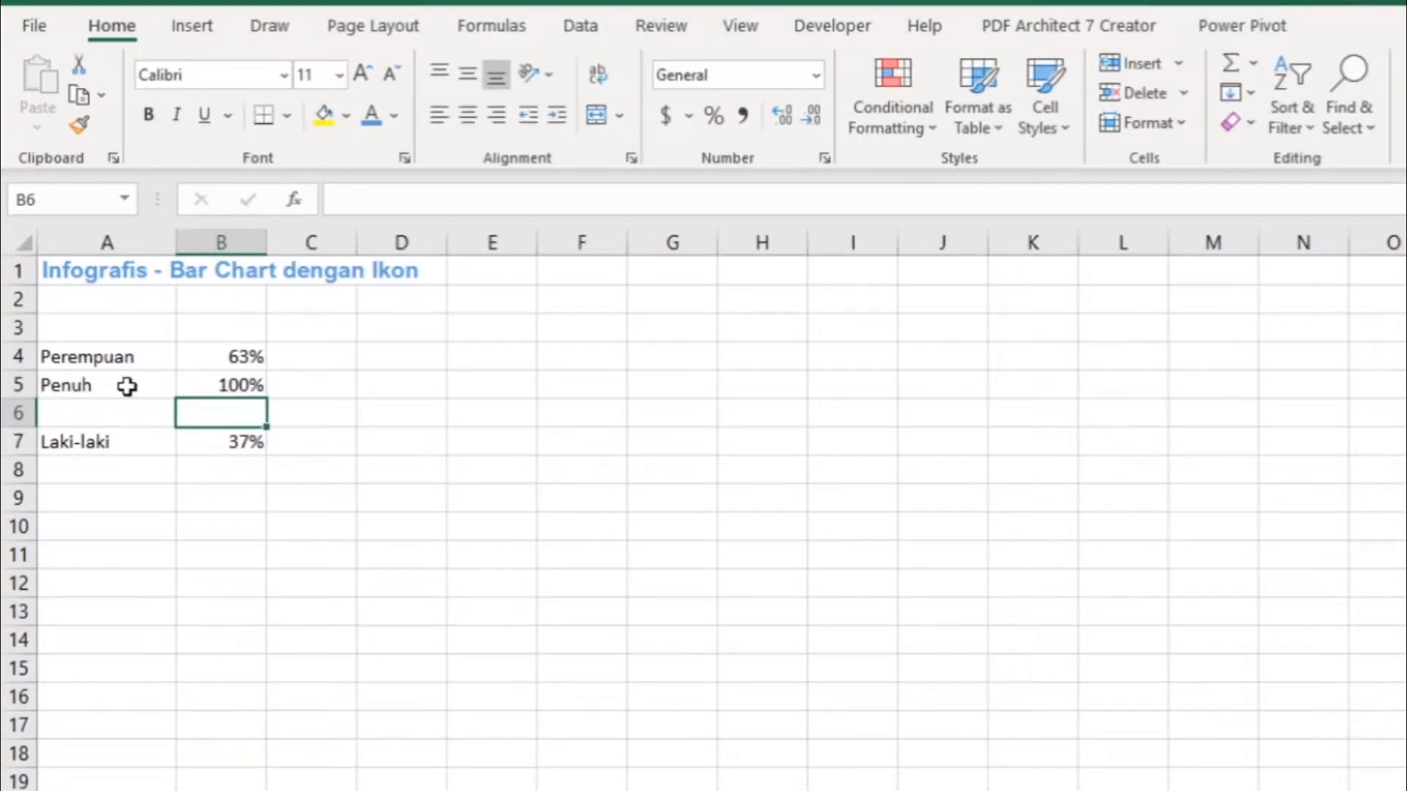
# - Insert a 2-D clustered bar chart from A4:B5 and move it up so its upper edge sits in row 2
pyautogui.press('Up')
pyautogui.press('Up')
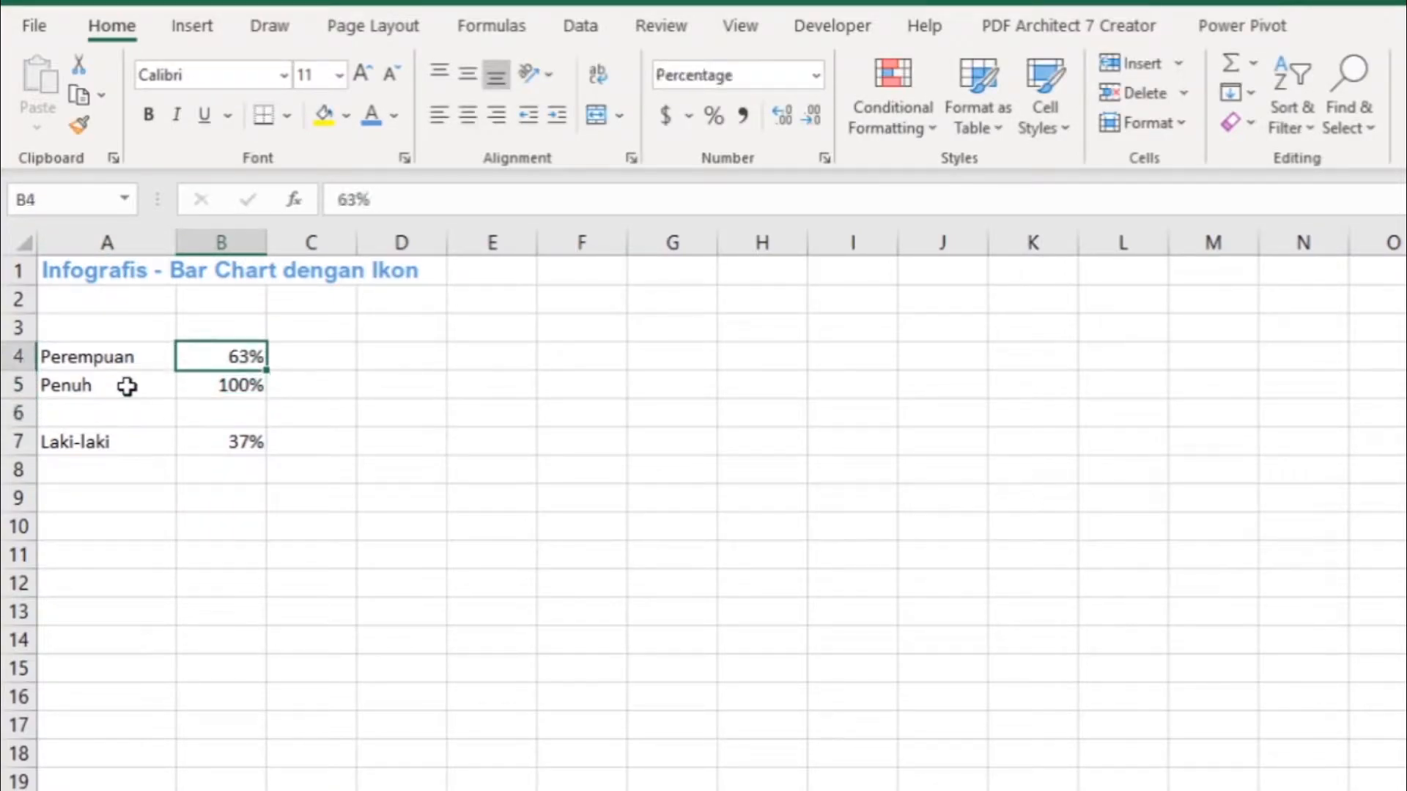
pyautogui.press('Left')
pyautogui.hotkey('shift', 'Right')
pyautogui.hotkey('shift', 'Down')
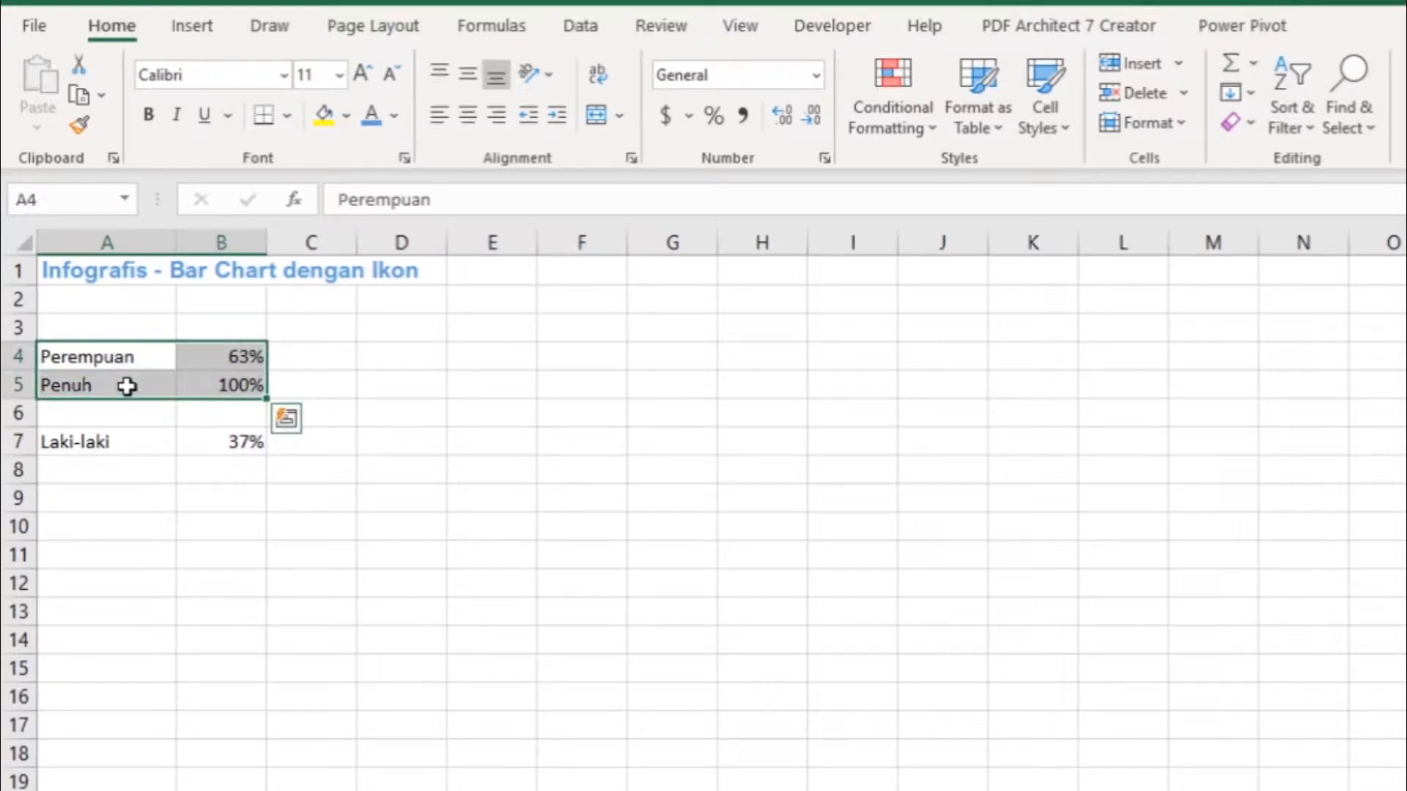
pyautogui.click(183, 36)
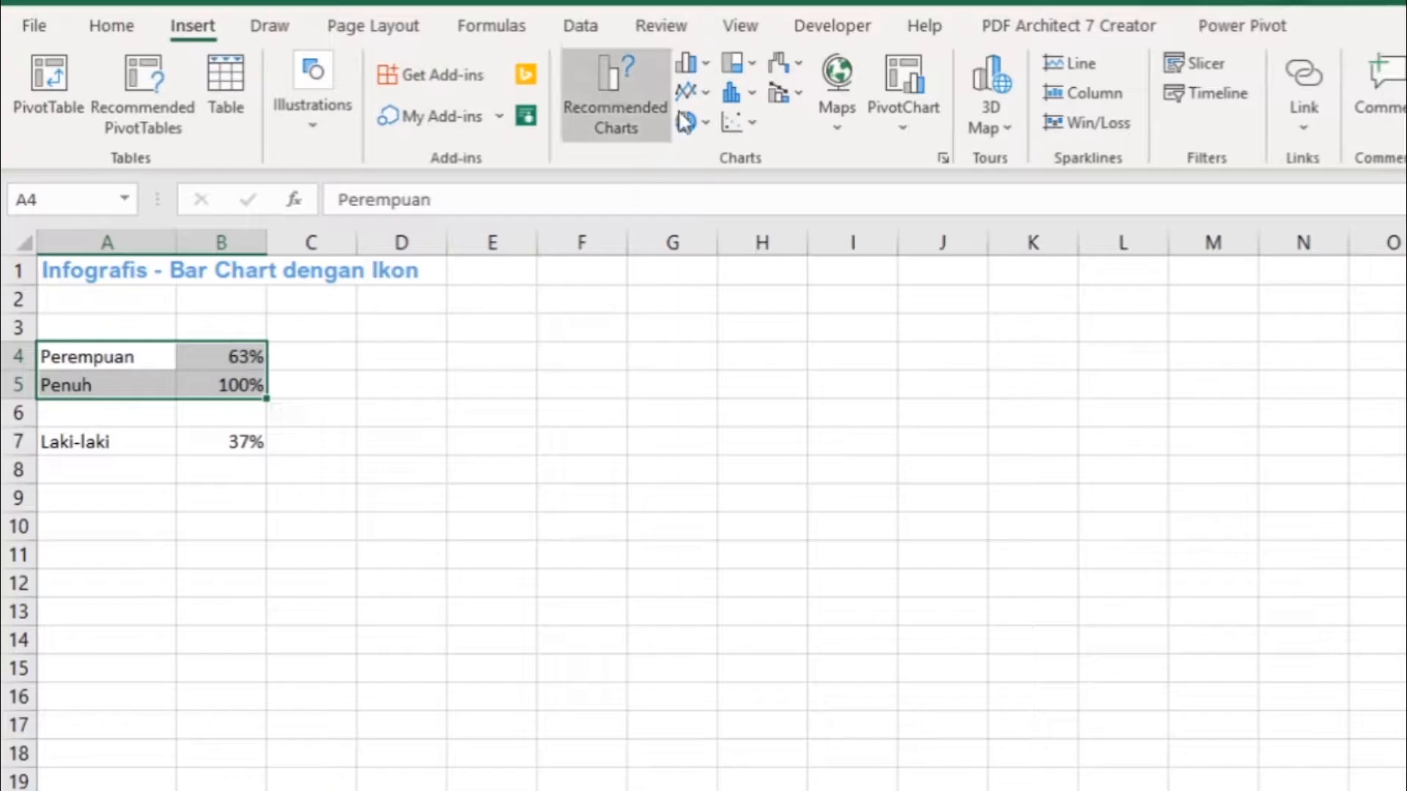
pyautogui.click(702, 69)
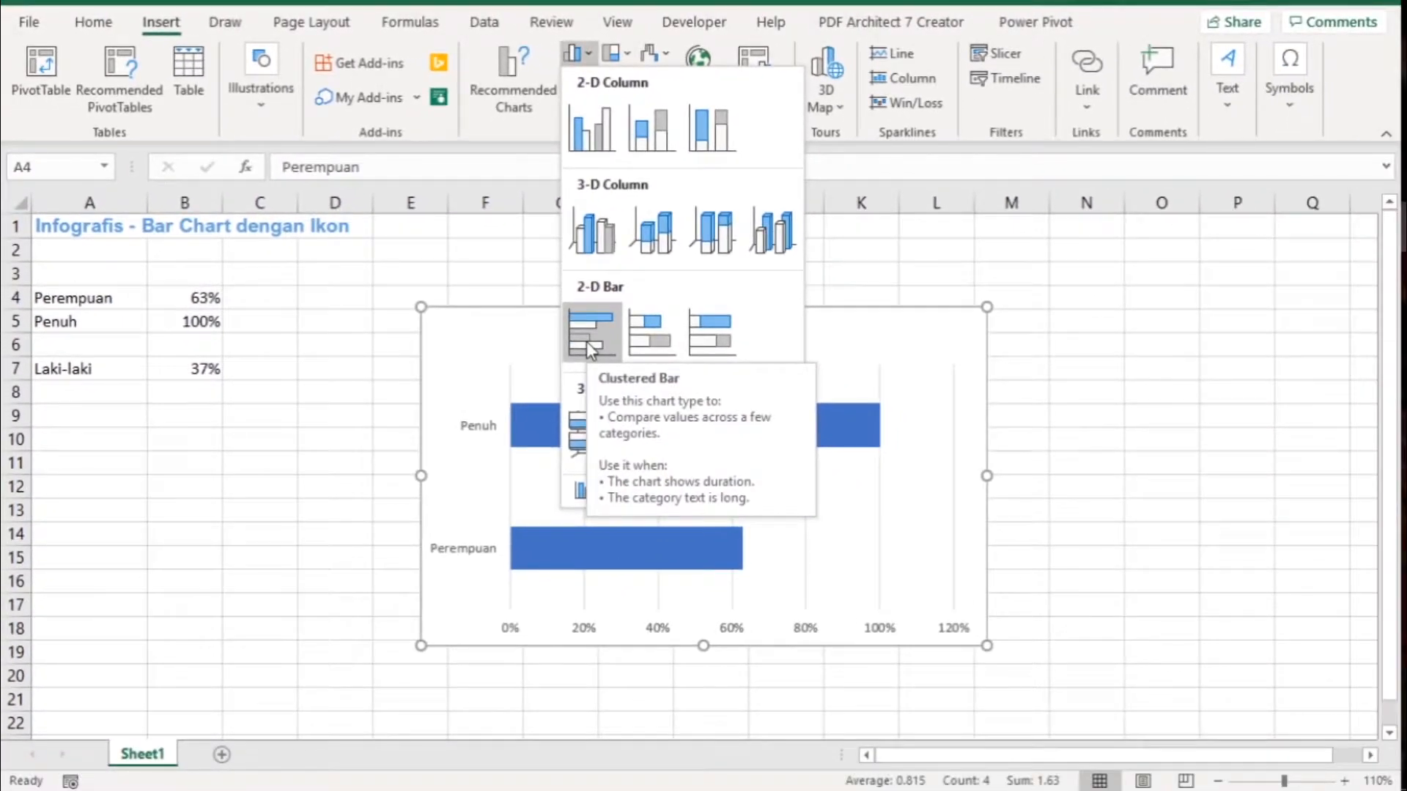
pyautogui.click(586, 341)
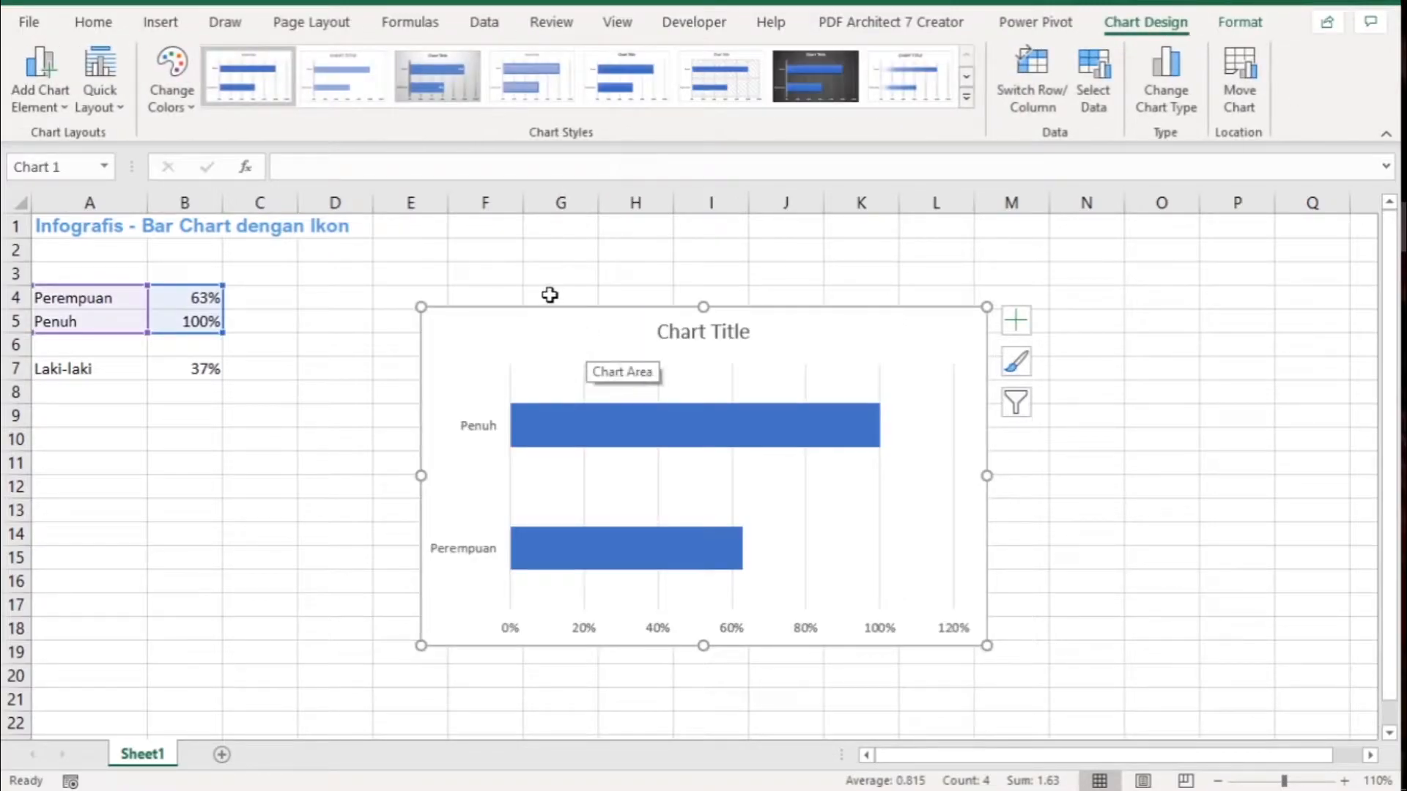
pyautogui.moveTo(551, 315); pyautogui.dragTo(535, 257)
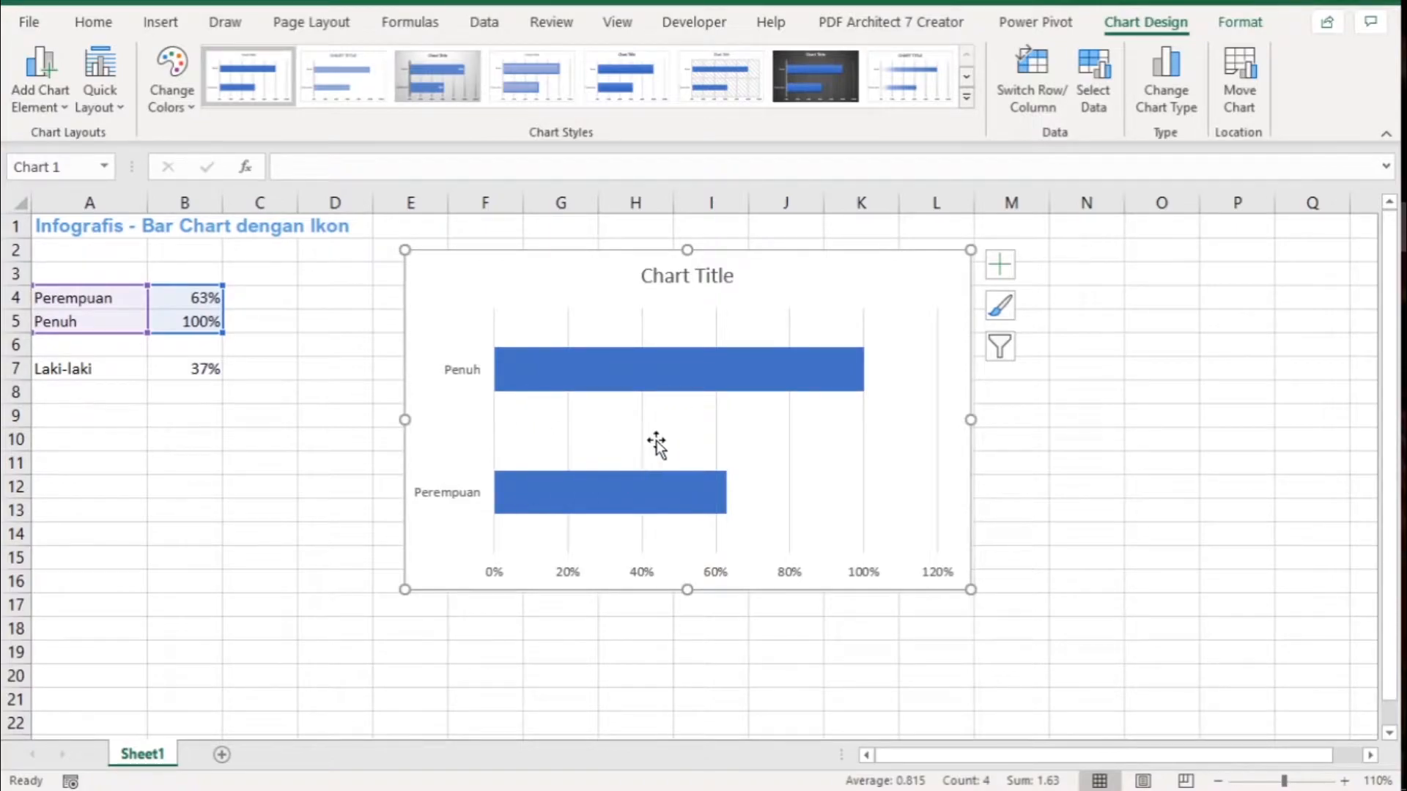
# - Switch the chart's rows and columns in its data source so Perempuan and Penuh become separate series
pyautogui.rightClick(736, 432)
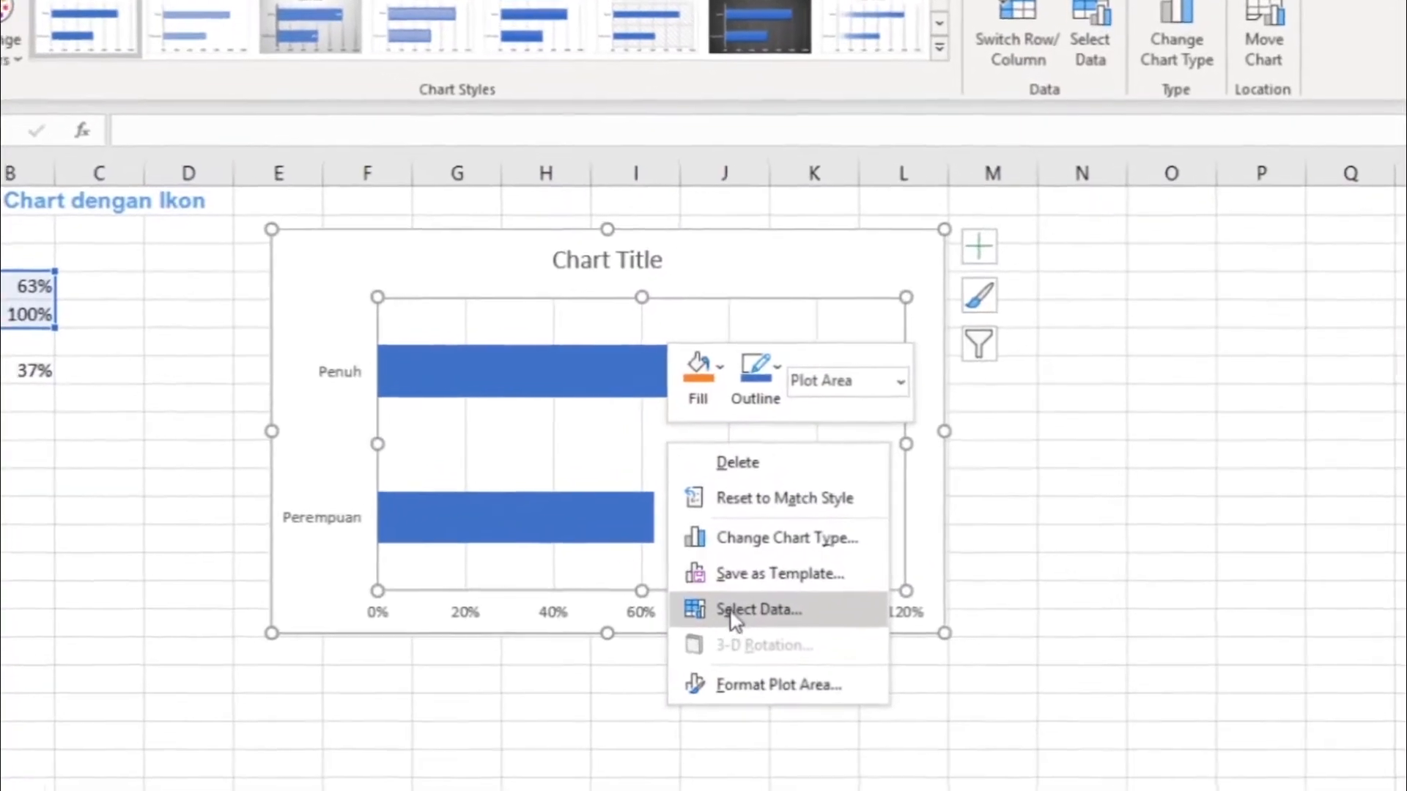
pyautogui.click(730, 615)
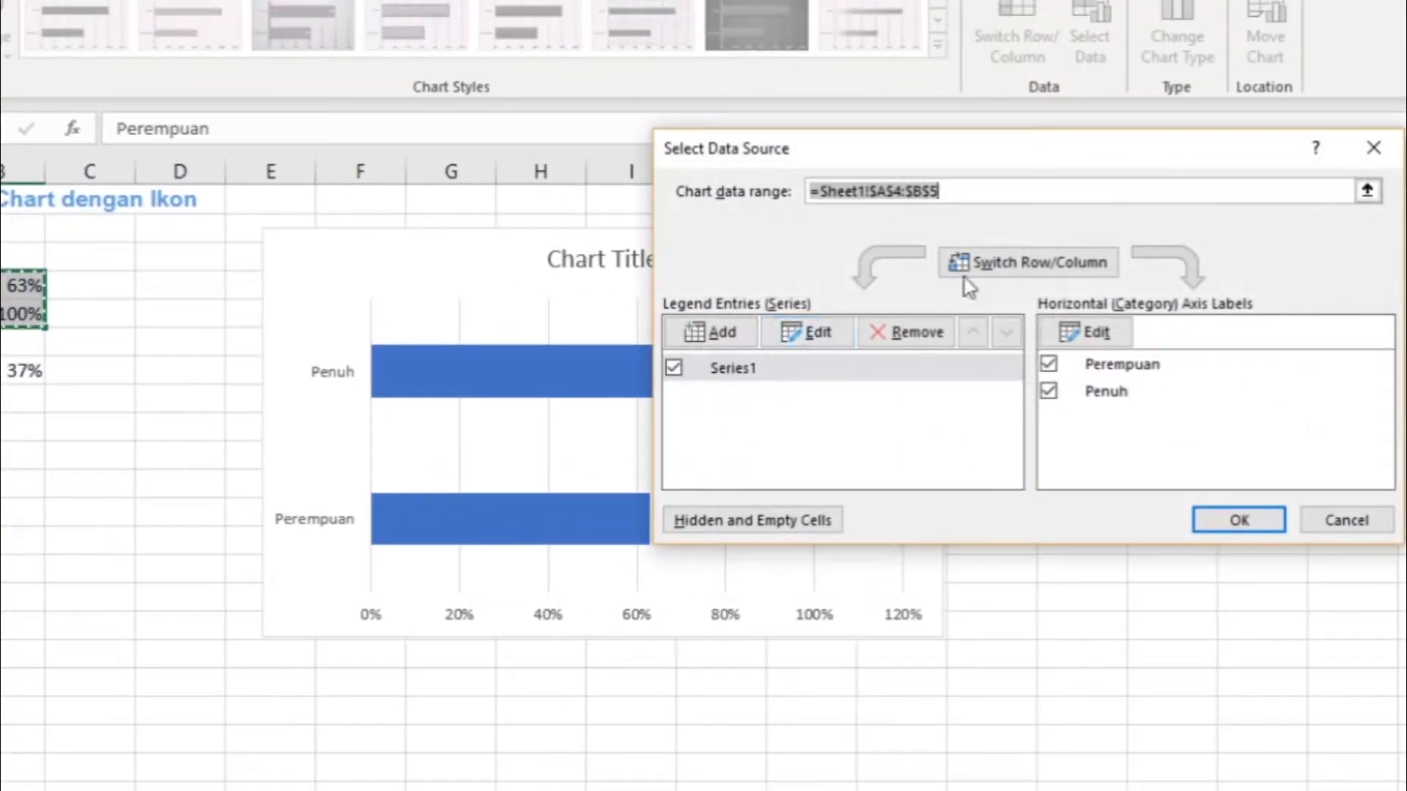
pyautogui.click(1015, 265)
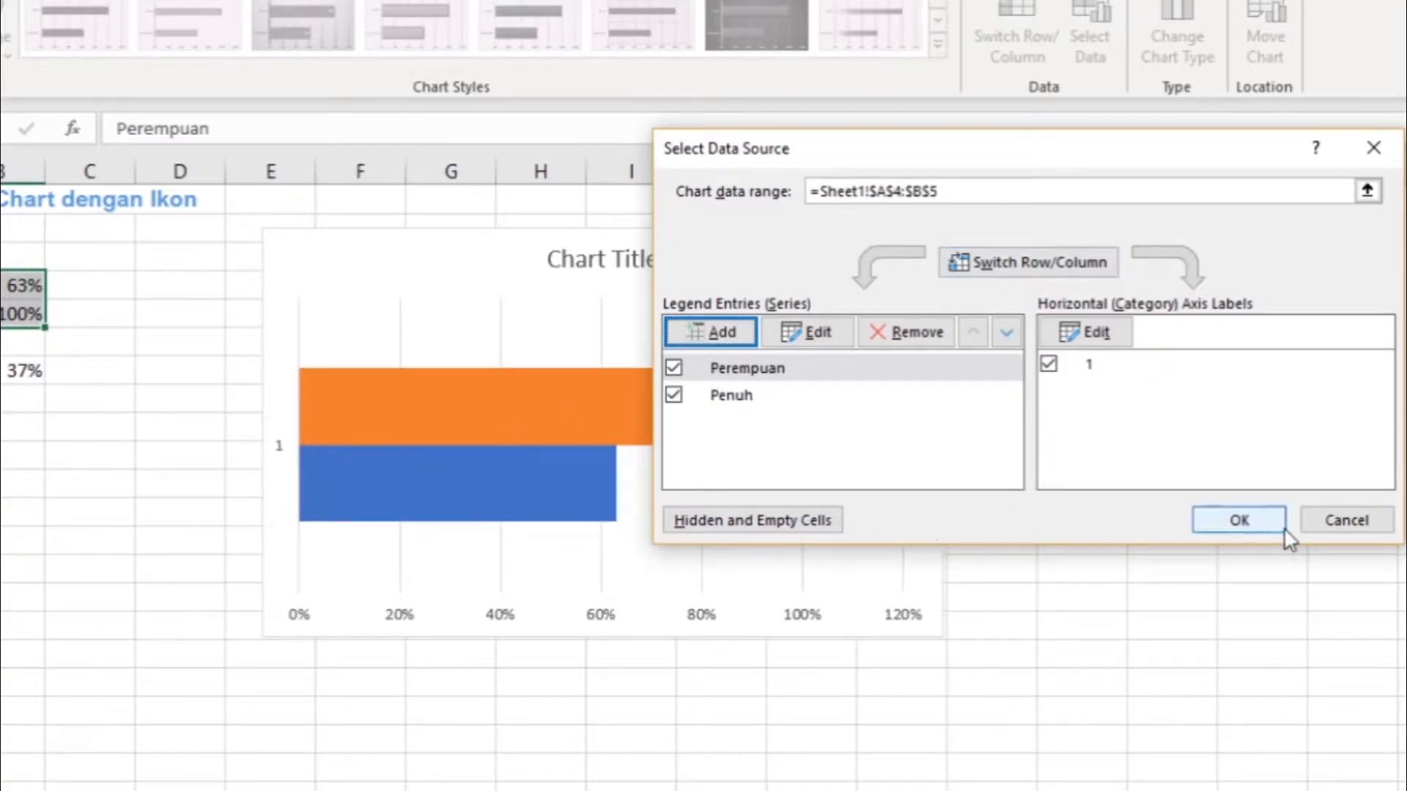
pyautogui.click(1245, 525)
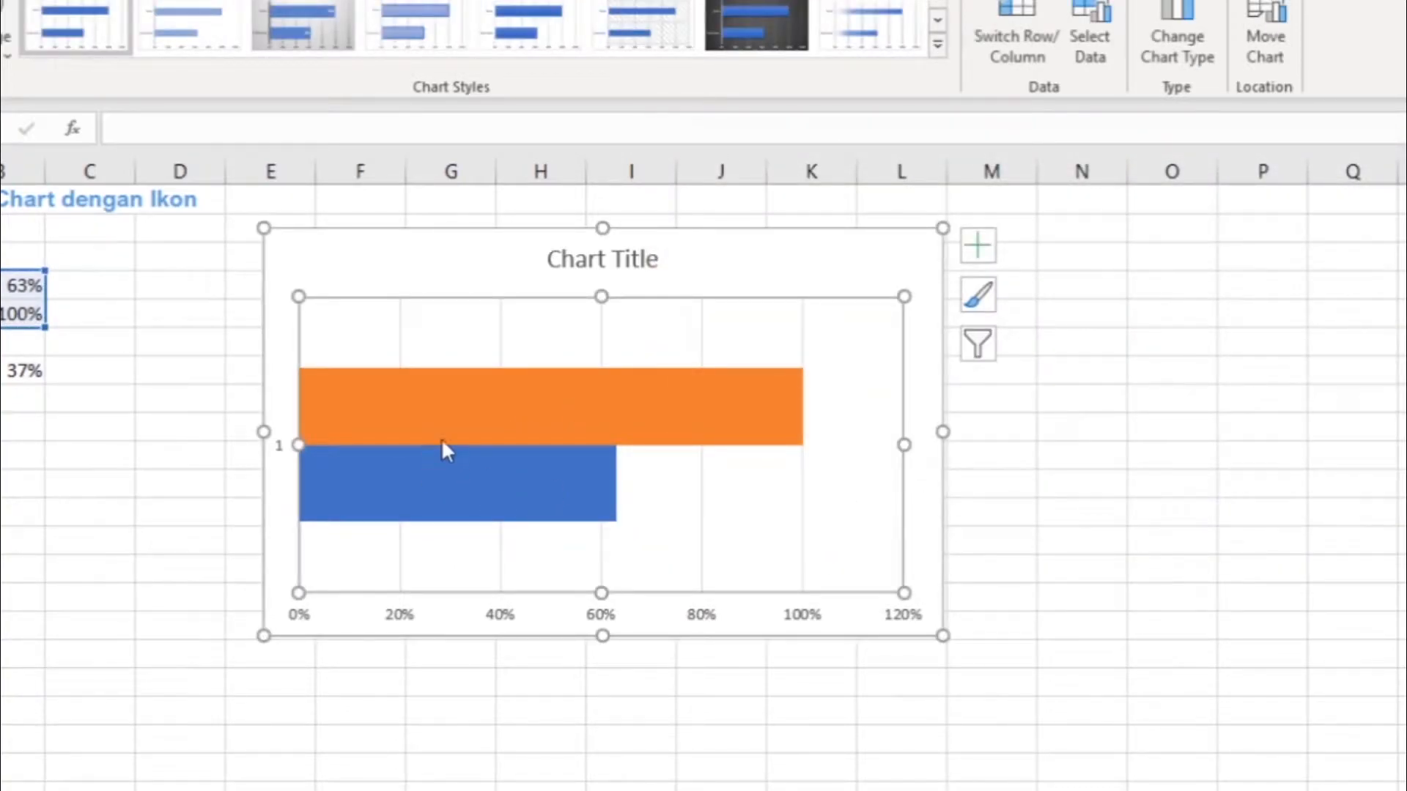
# - Set the series overlap of the Penuh bar to 100%
pyautogui.click(652, 414)
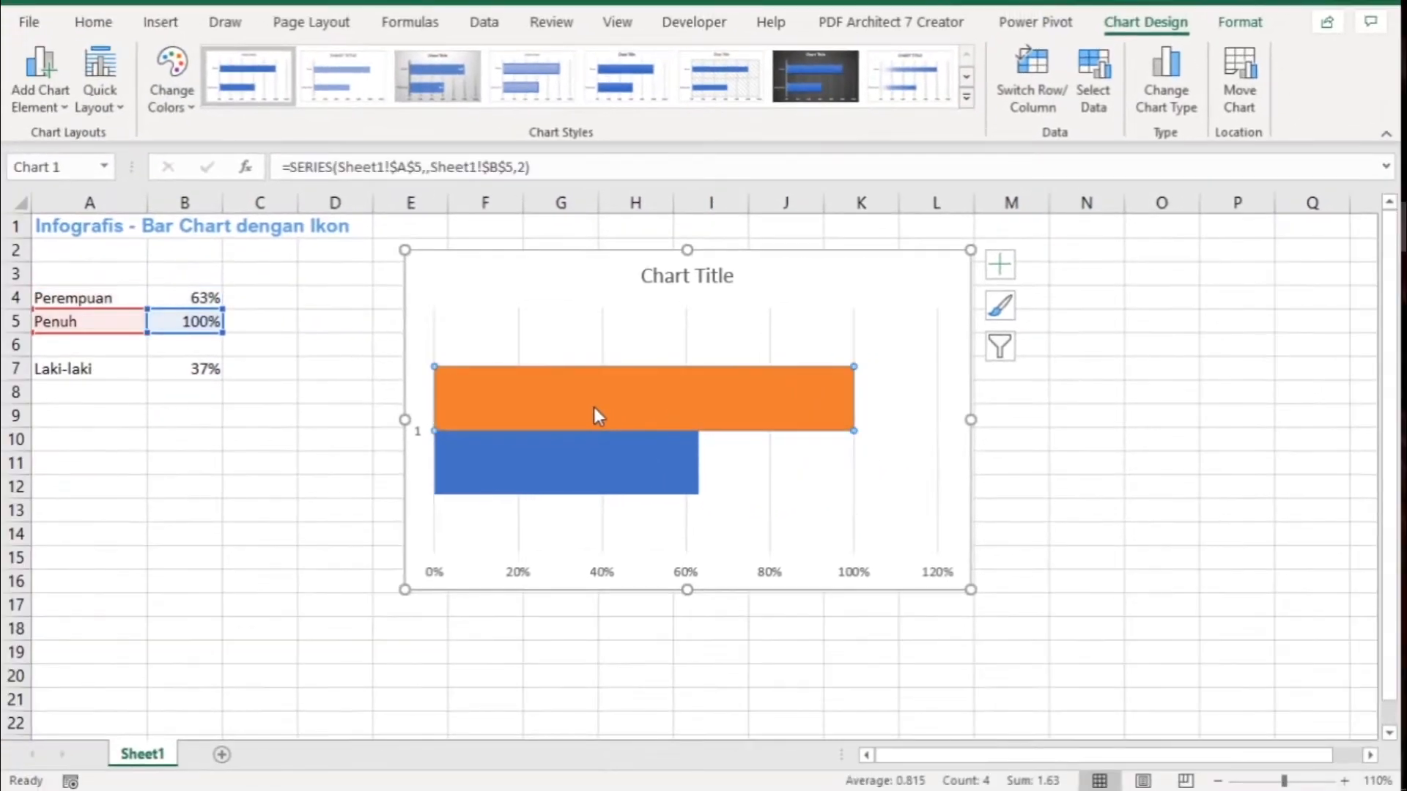
pyautogui.doubleClick(595, 410)
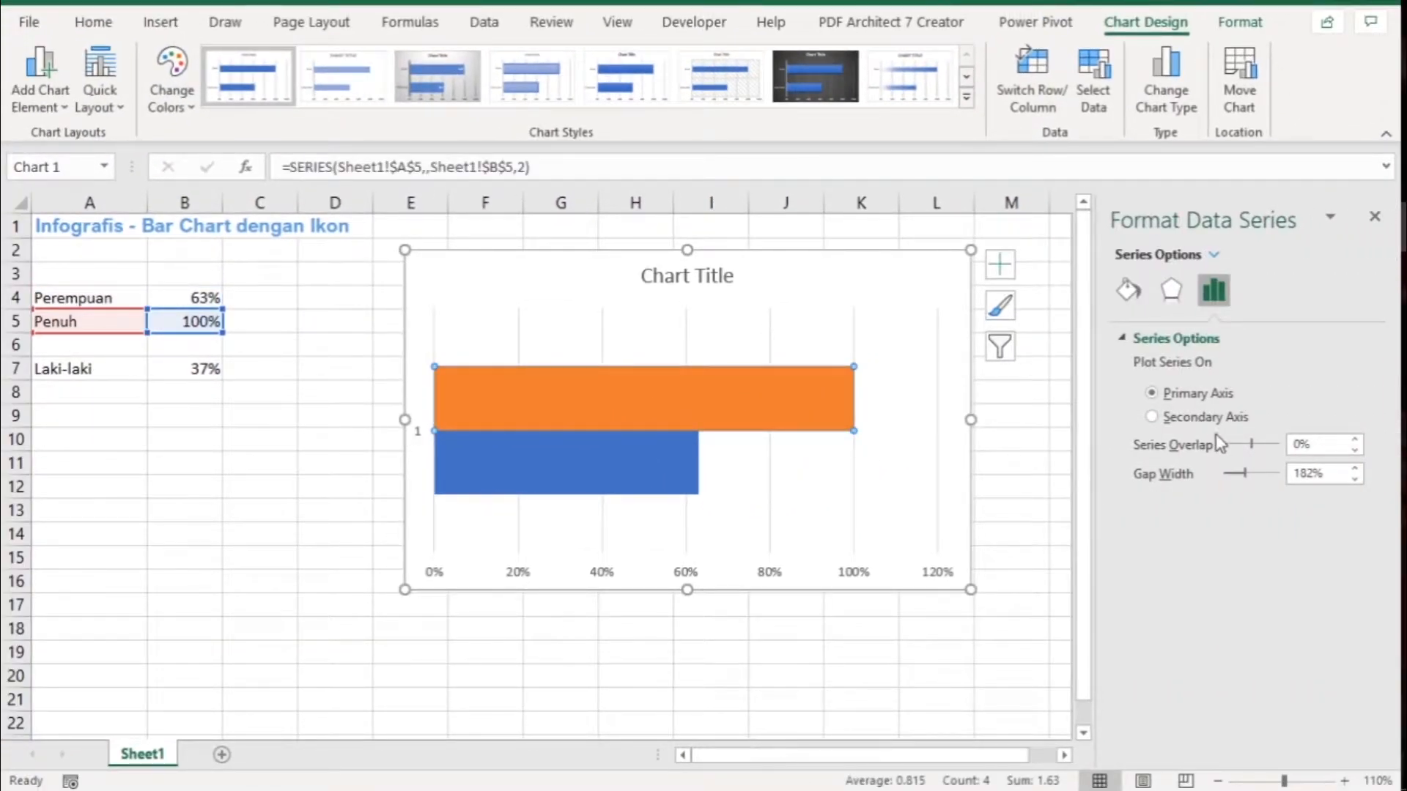
pyautogui.click(1295, 445)
pyautogui.write('10')
pyautogui.press('Return')
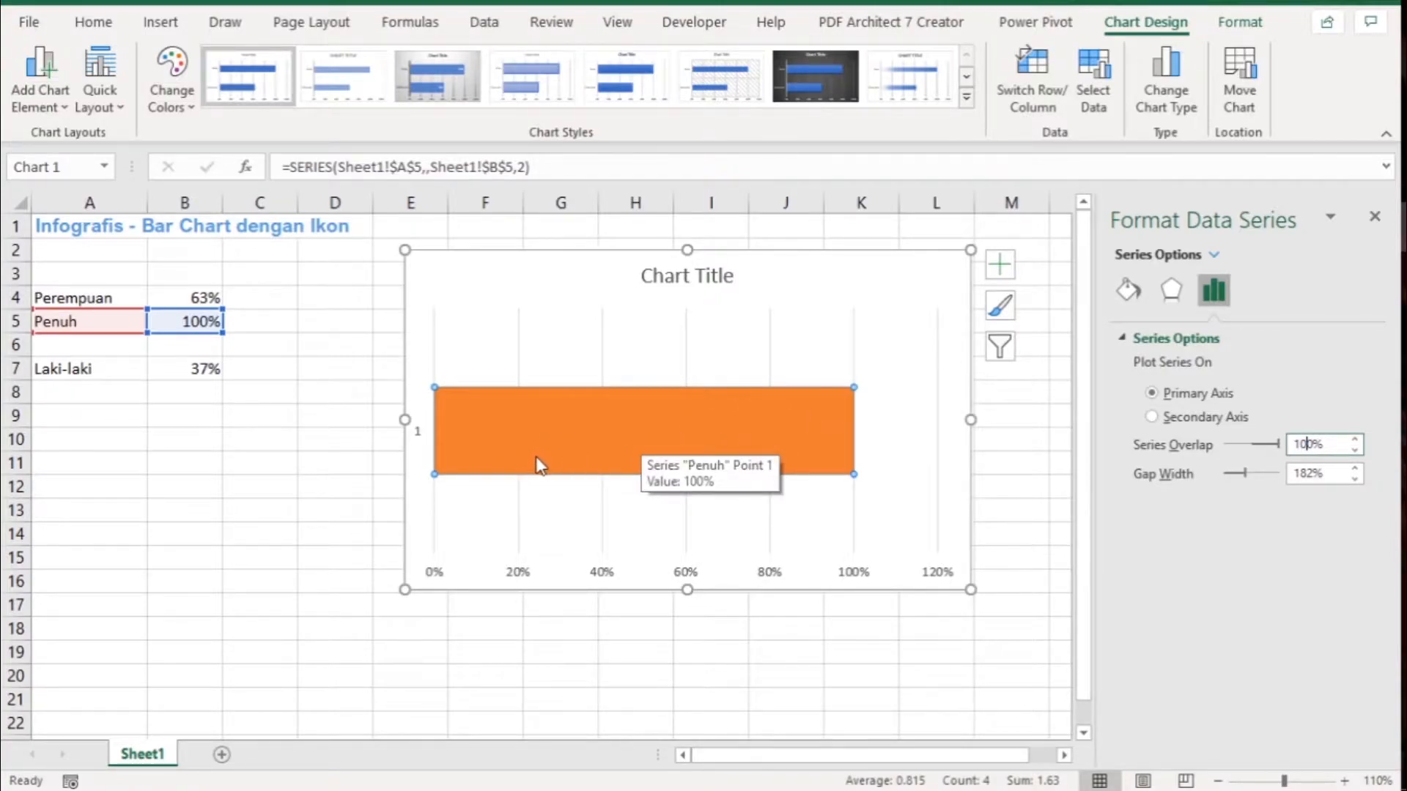
# - Reorder the chart's data series so that Perempuan comes after Penuh and is drawn in front
pyautogui.rightClick(662, 429)
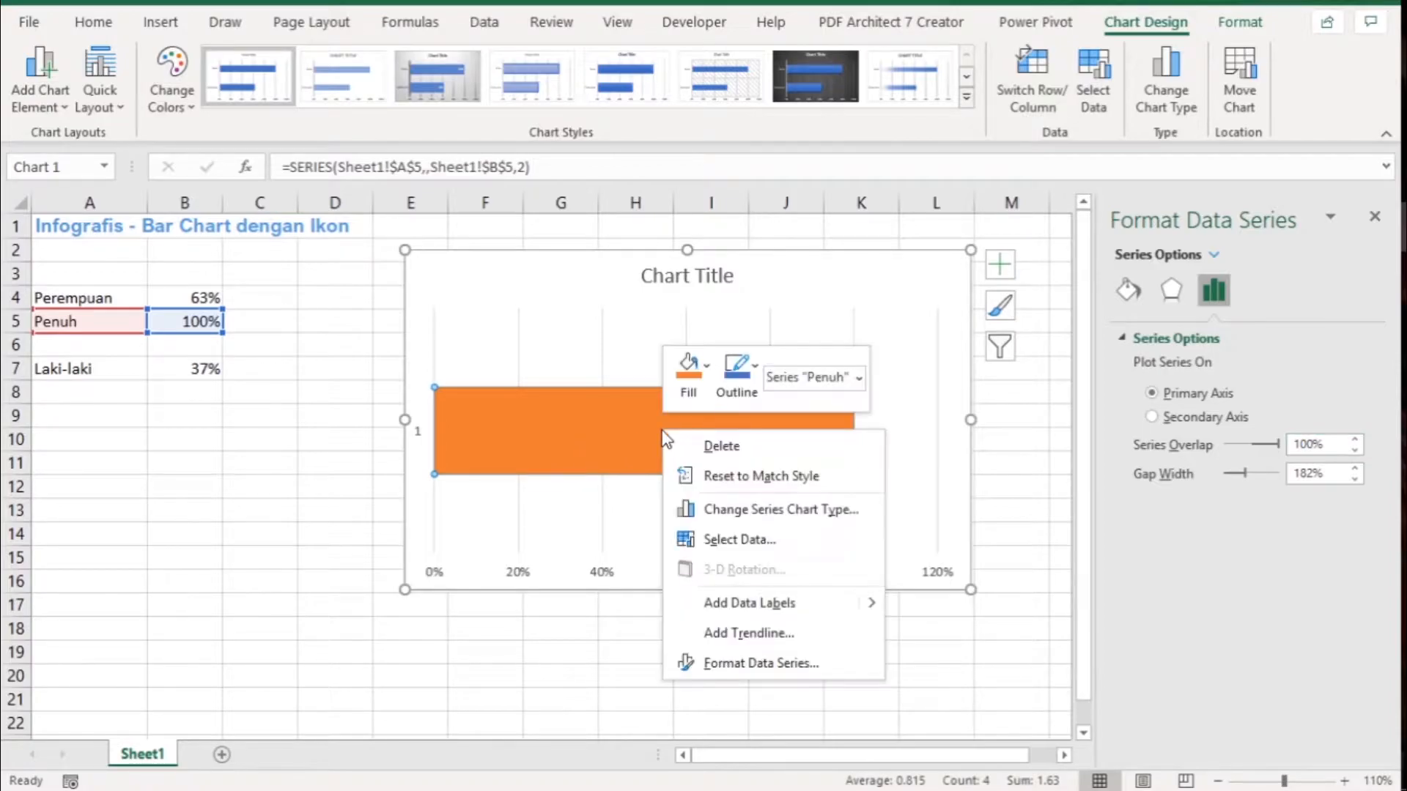
pyautogui.click(744, 542)
pyautogui.click(818, 370)
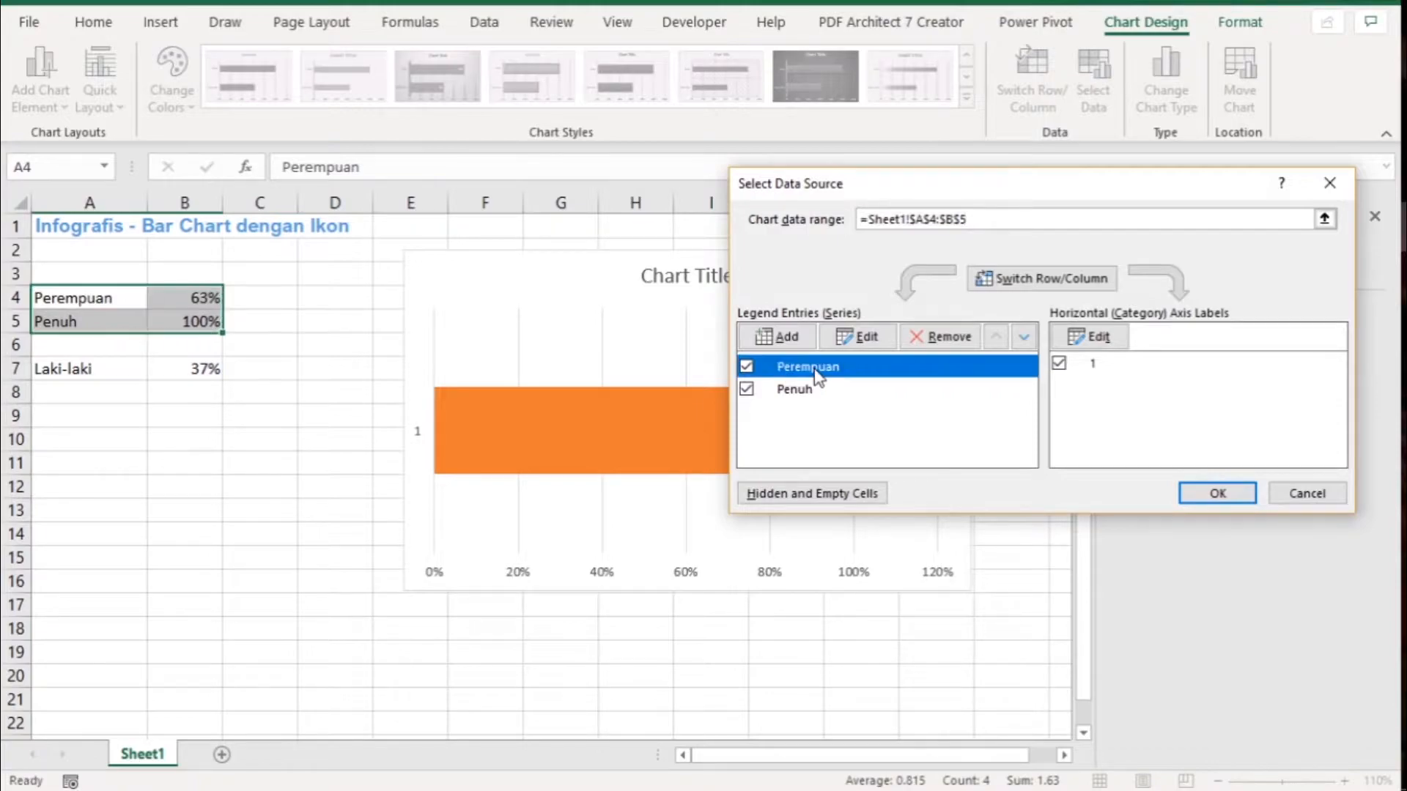
pyautogui.click(1024, 337)
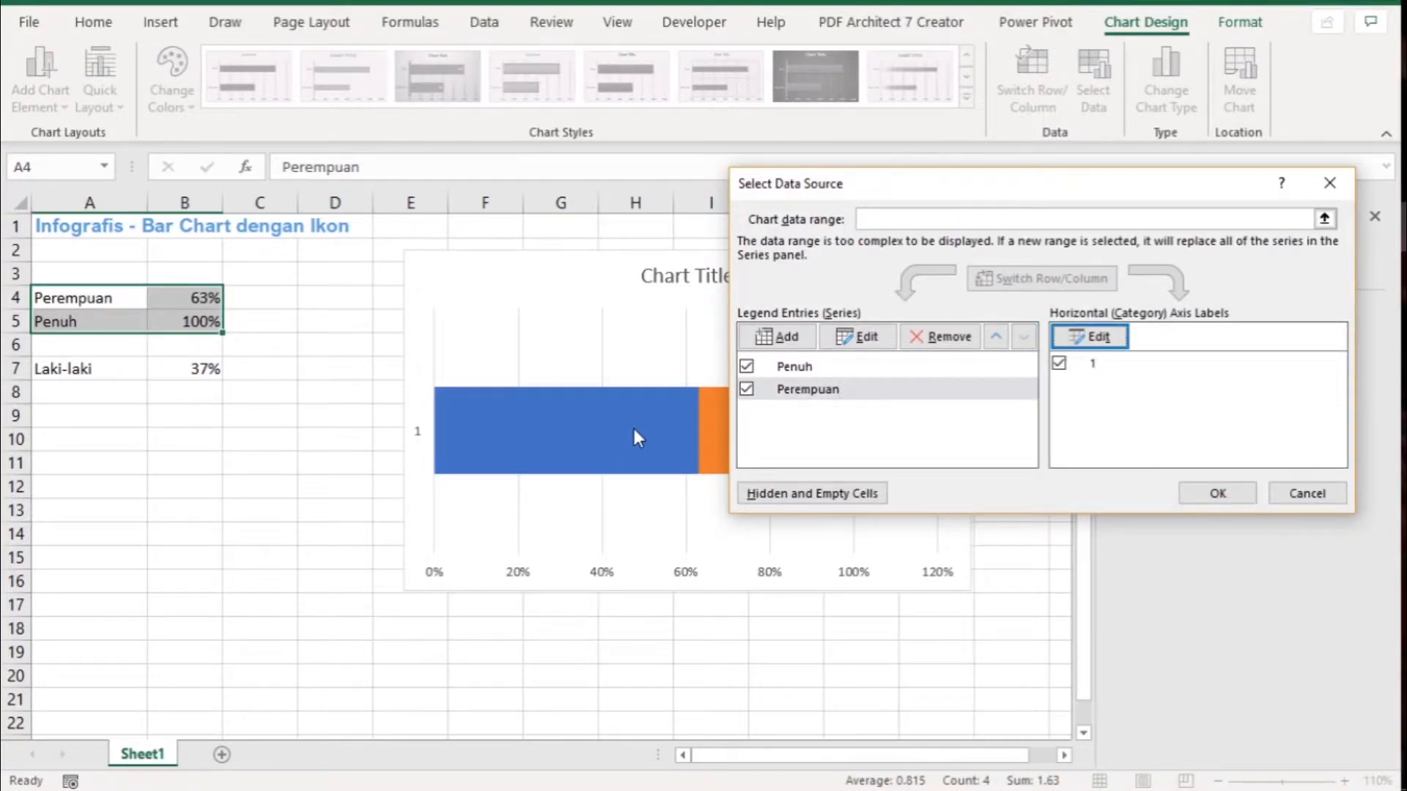
pyautogui.click(1216, 495)
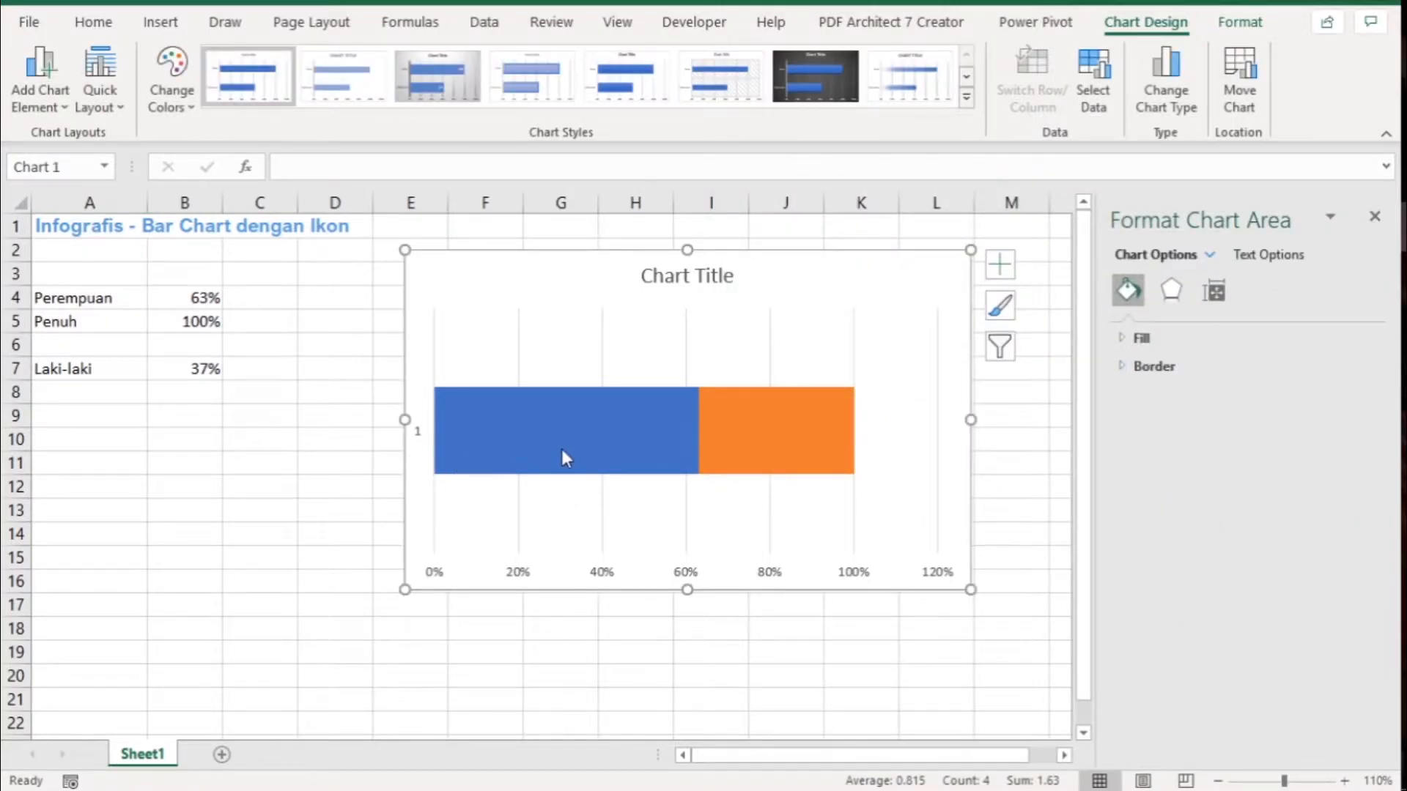
pyautogui.moveTo(718, 458)
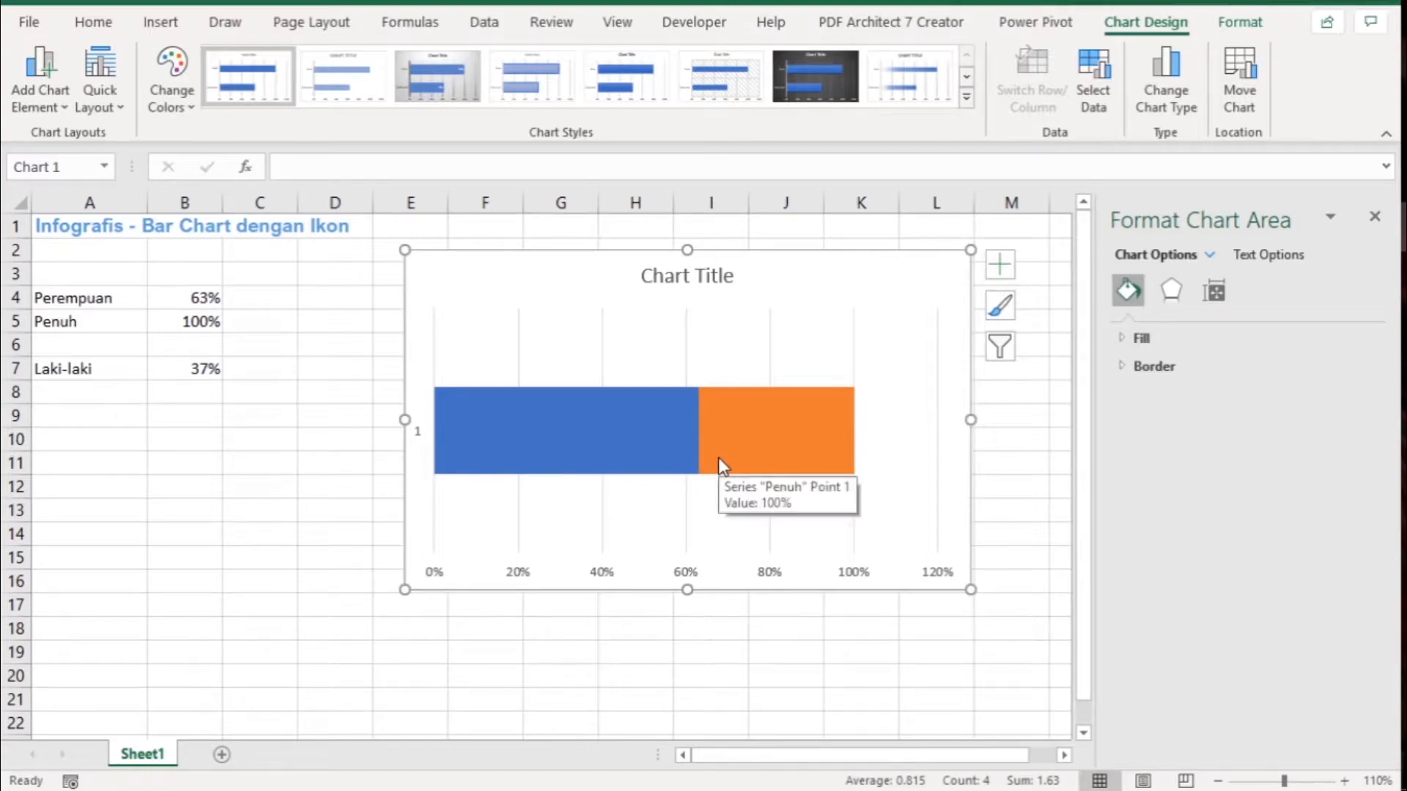
pyautogui.moveTo(580, 460)
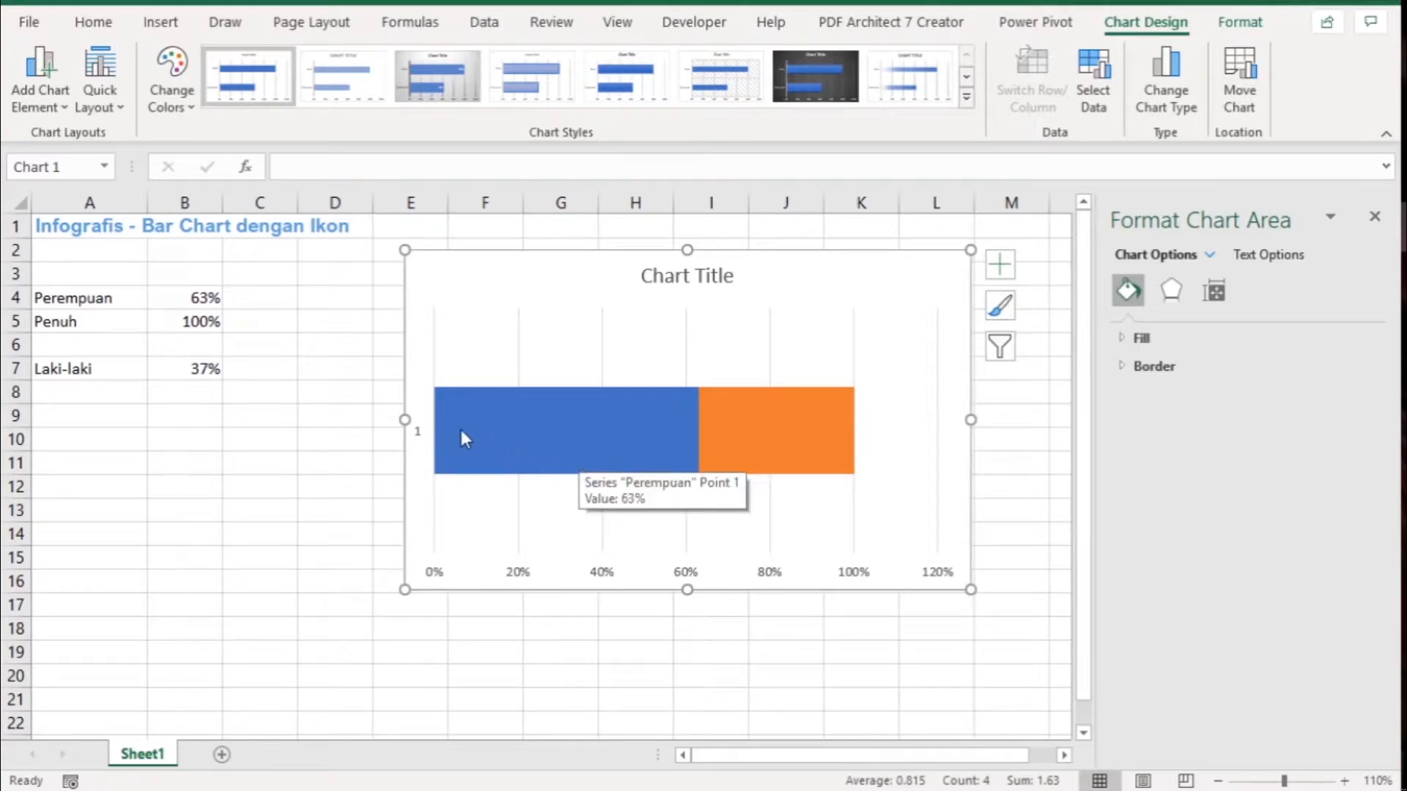
# - Close the chart formatting pane and draw a rounded rectangle about 0.61" high and 2.08" wide over columns N to Q beside the chart
pyautogui.click(154, 25)
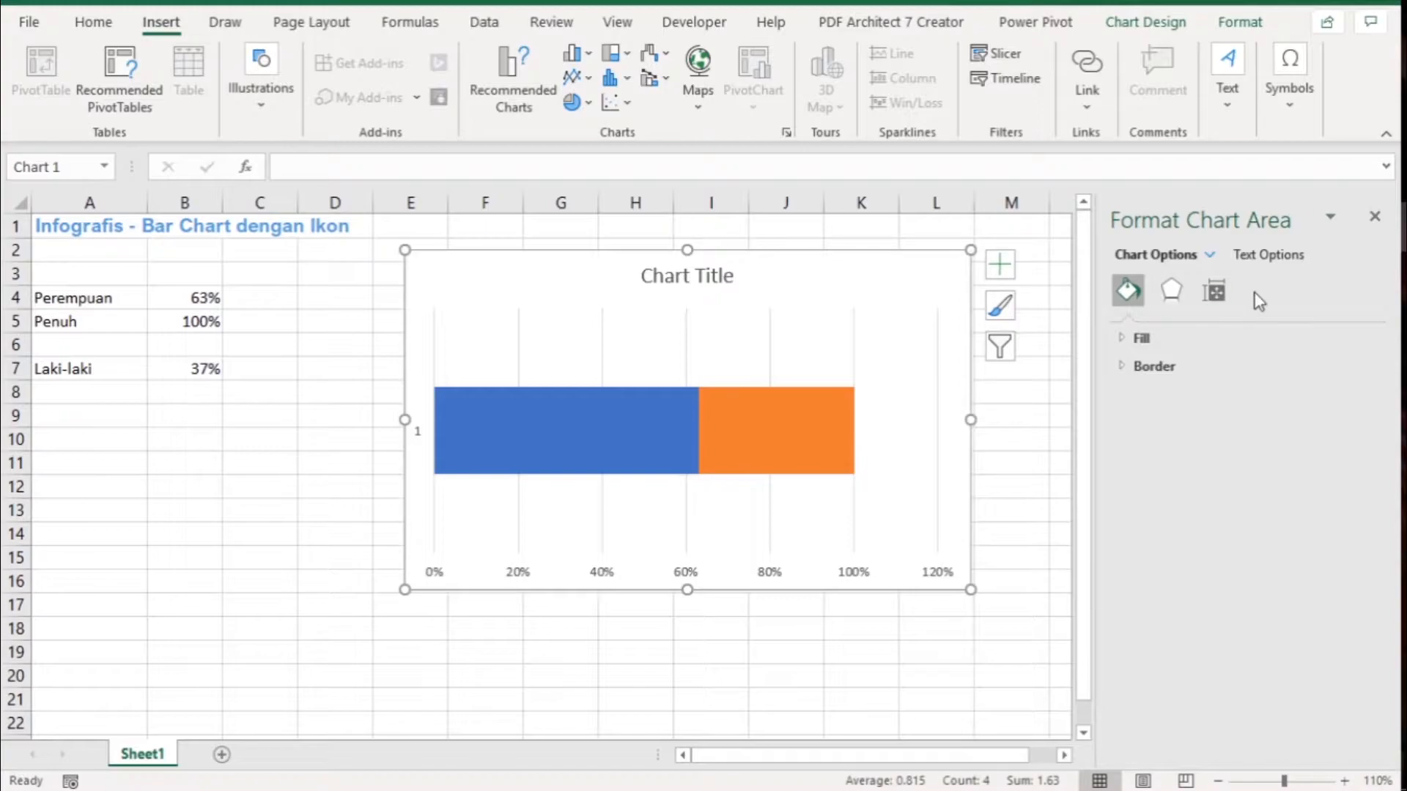
pyautogui.click(1374, 216)
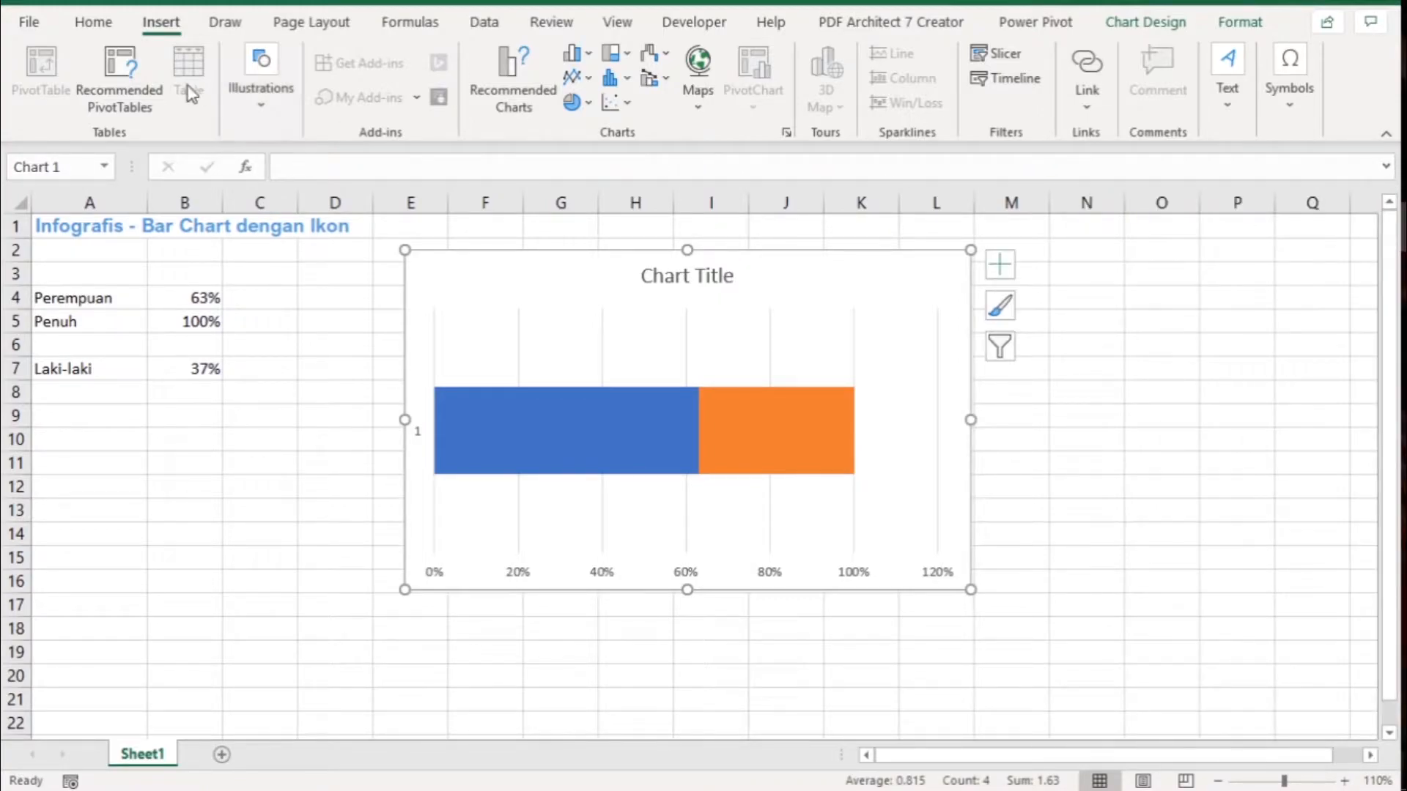
pyautogui.click(255, 97)
pyautogui.click(246, 183)
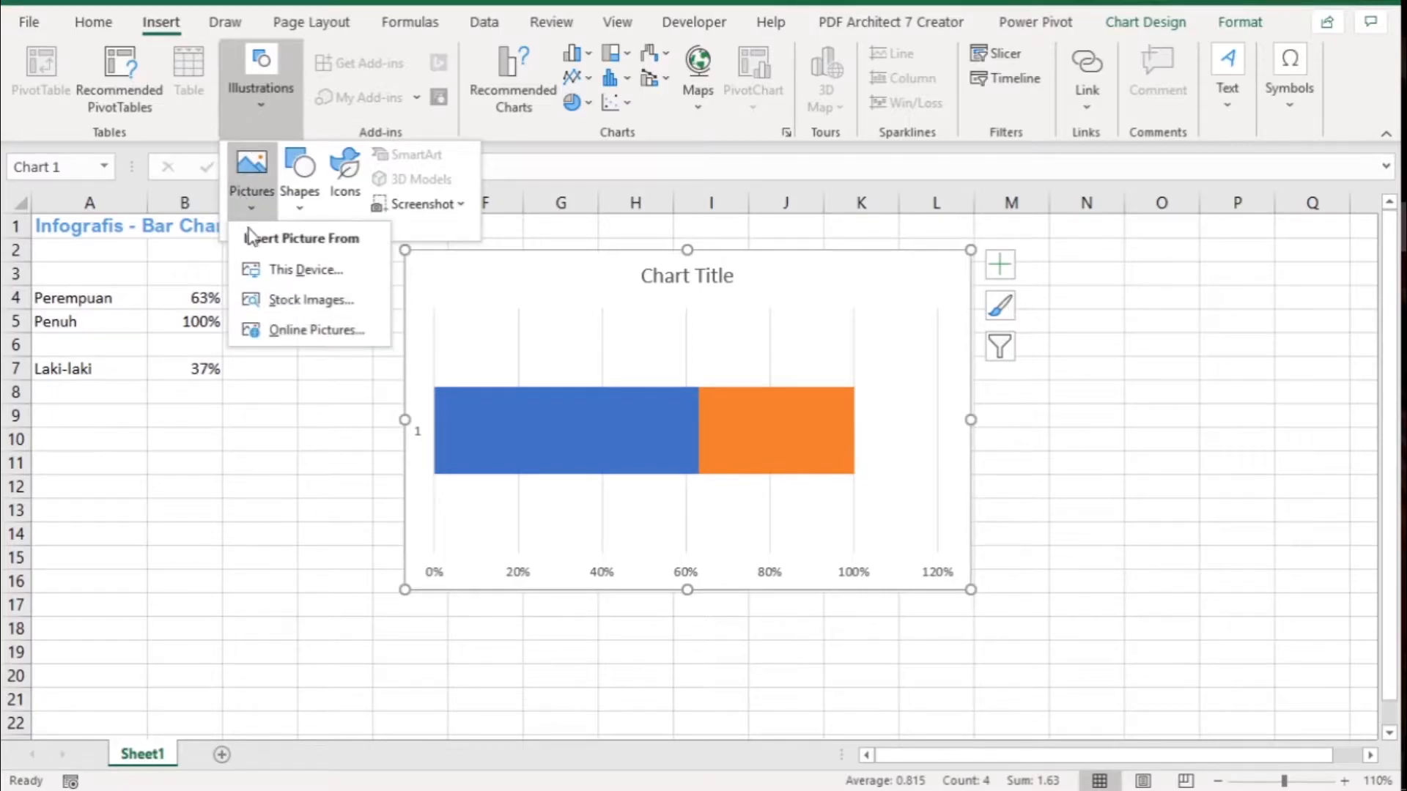
pyautogui.click(300, 192)
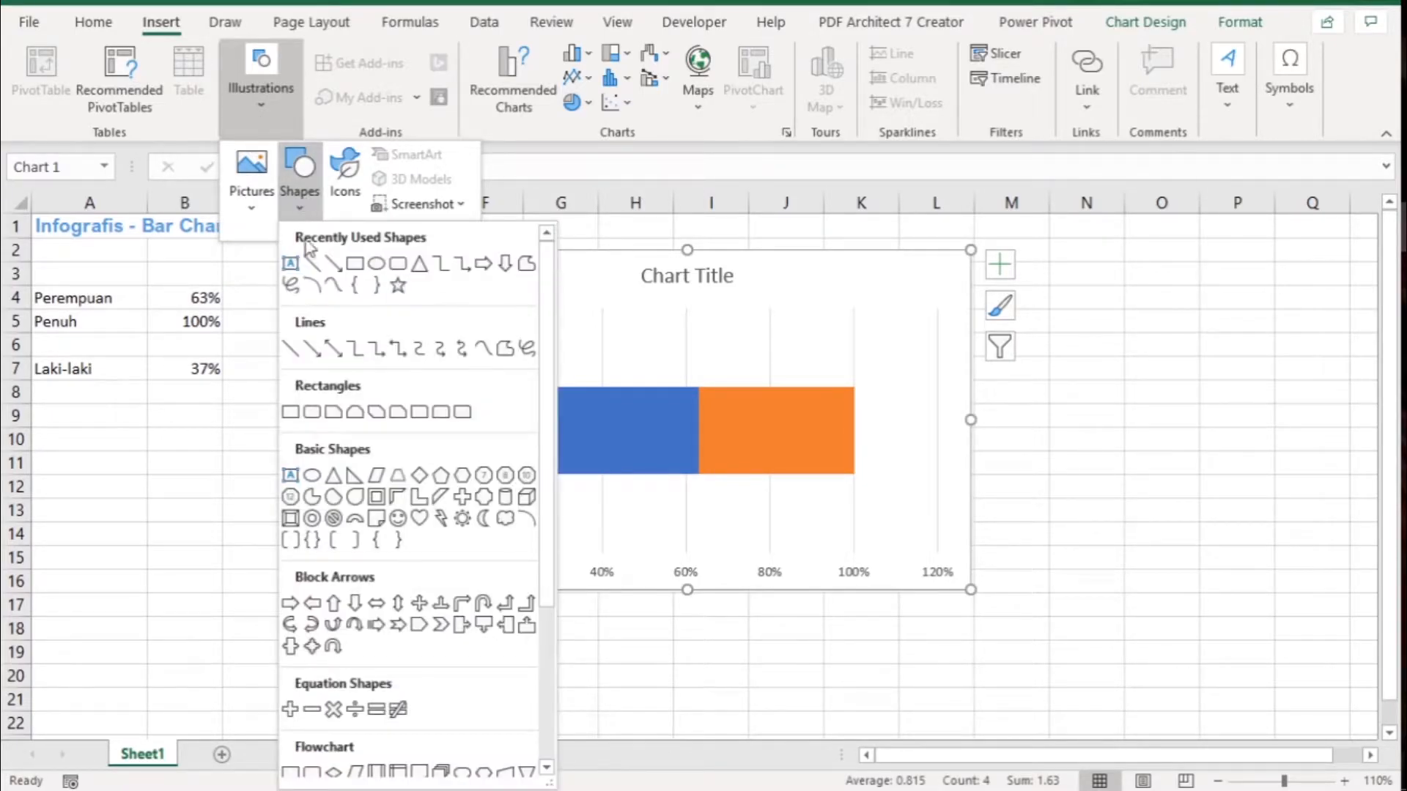
pyautogui.click(398, 265)
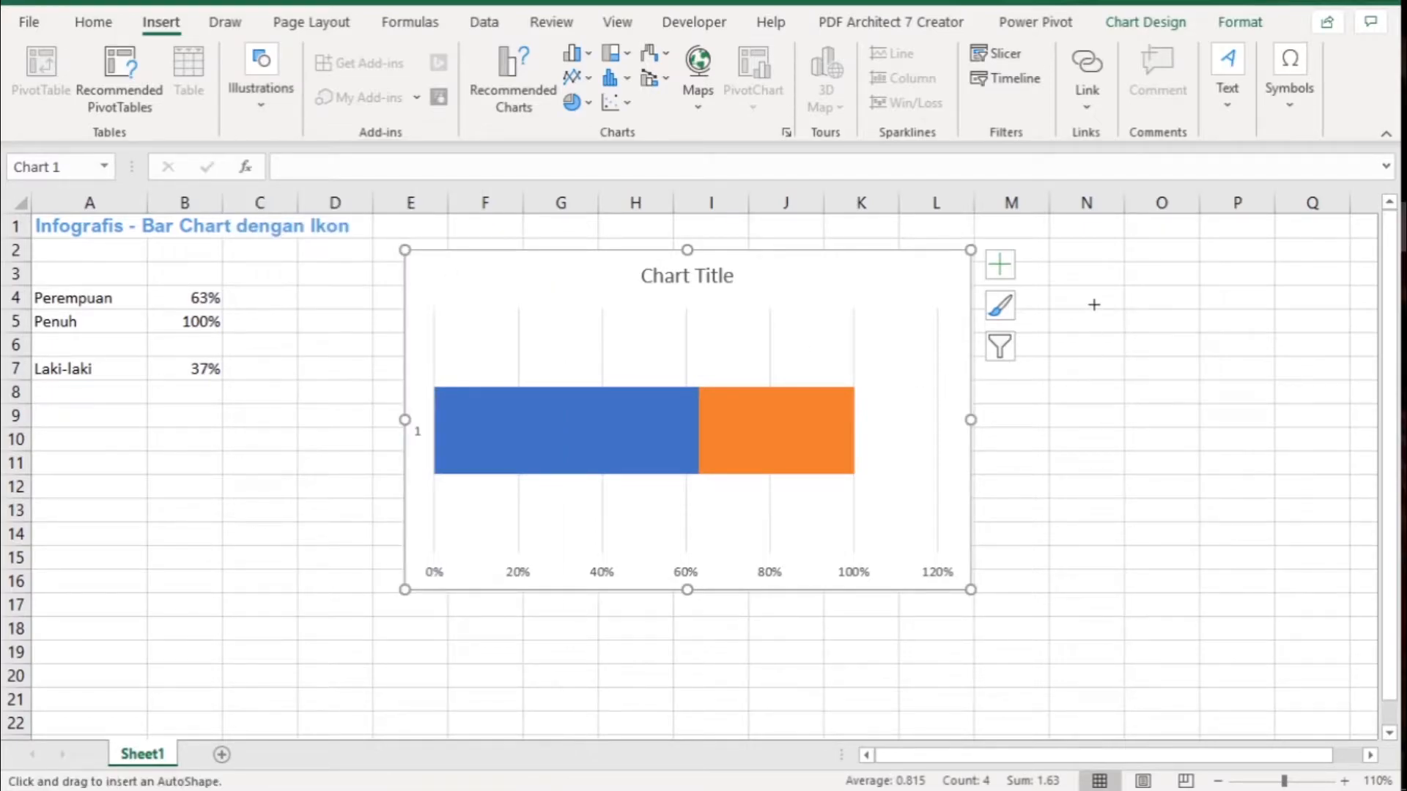
pyautogui.moveTo(1097, 302); pyautogui.dragTo(1334, 372)
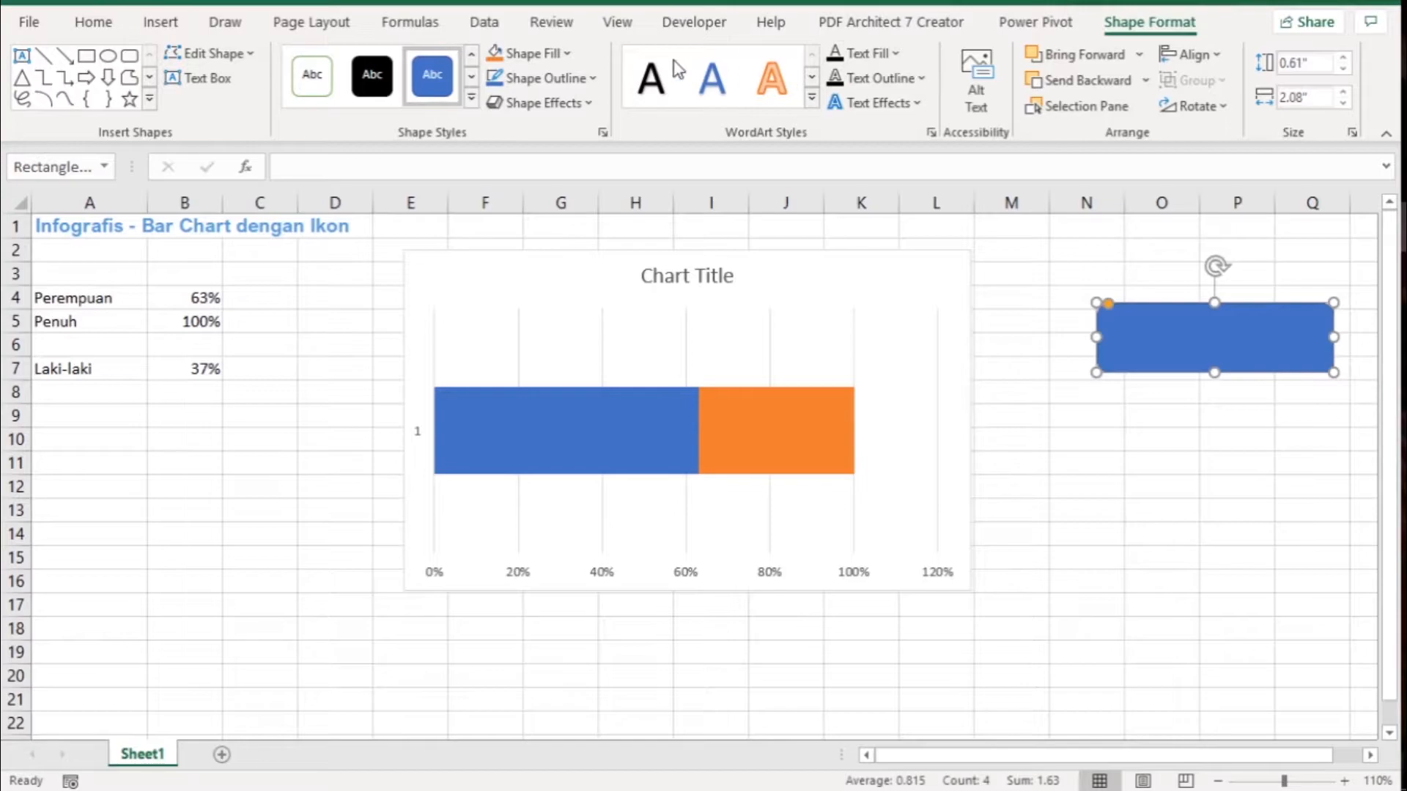
# - Remove the rounded rectangle's outline and fill it with Blue, Accent 5
pyautogui.click(583, 80)
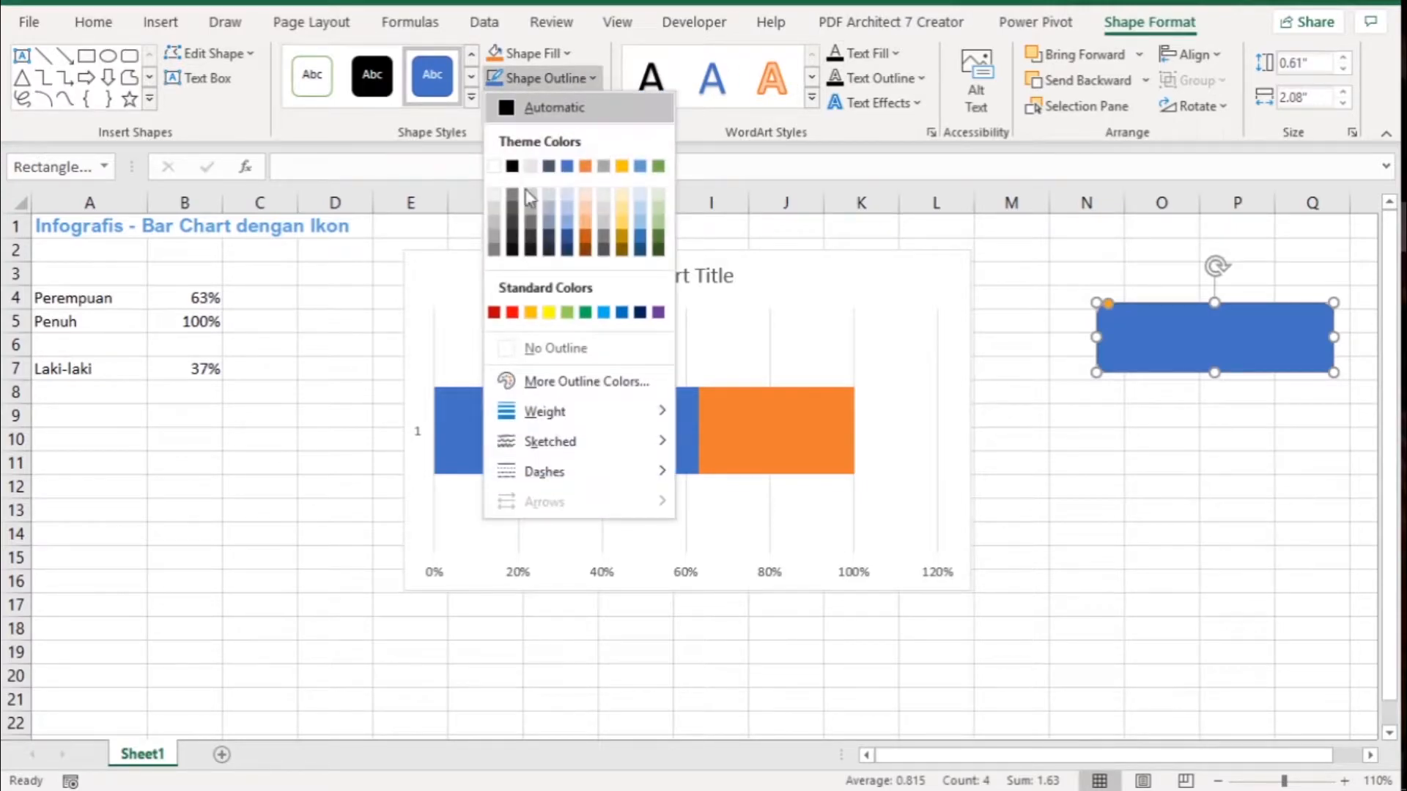
pyautogui.click(551, 344)
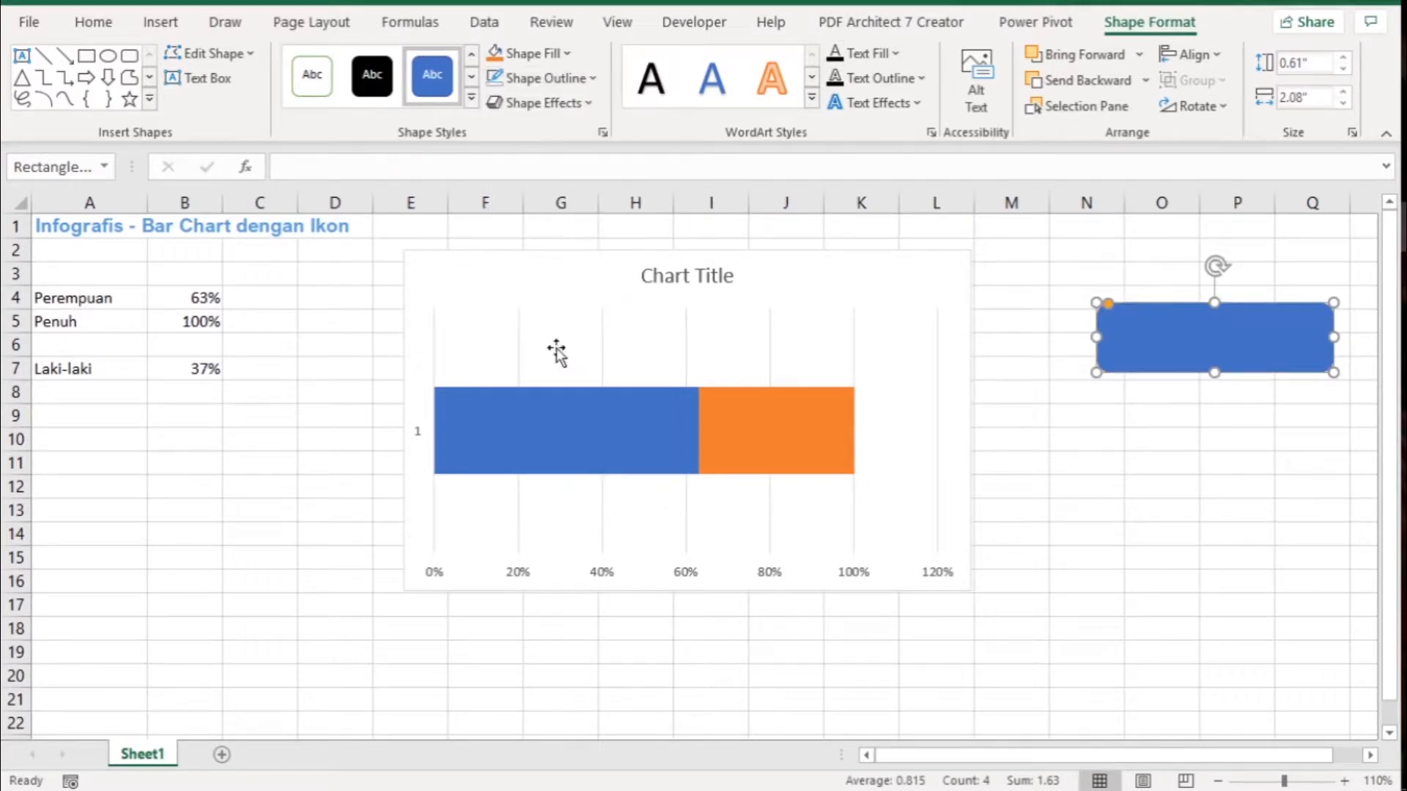
pyautogui.click(563, 56)
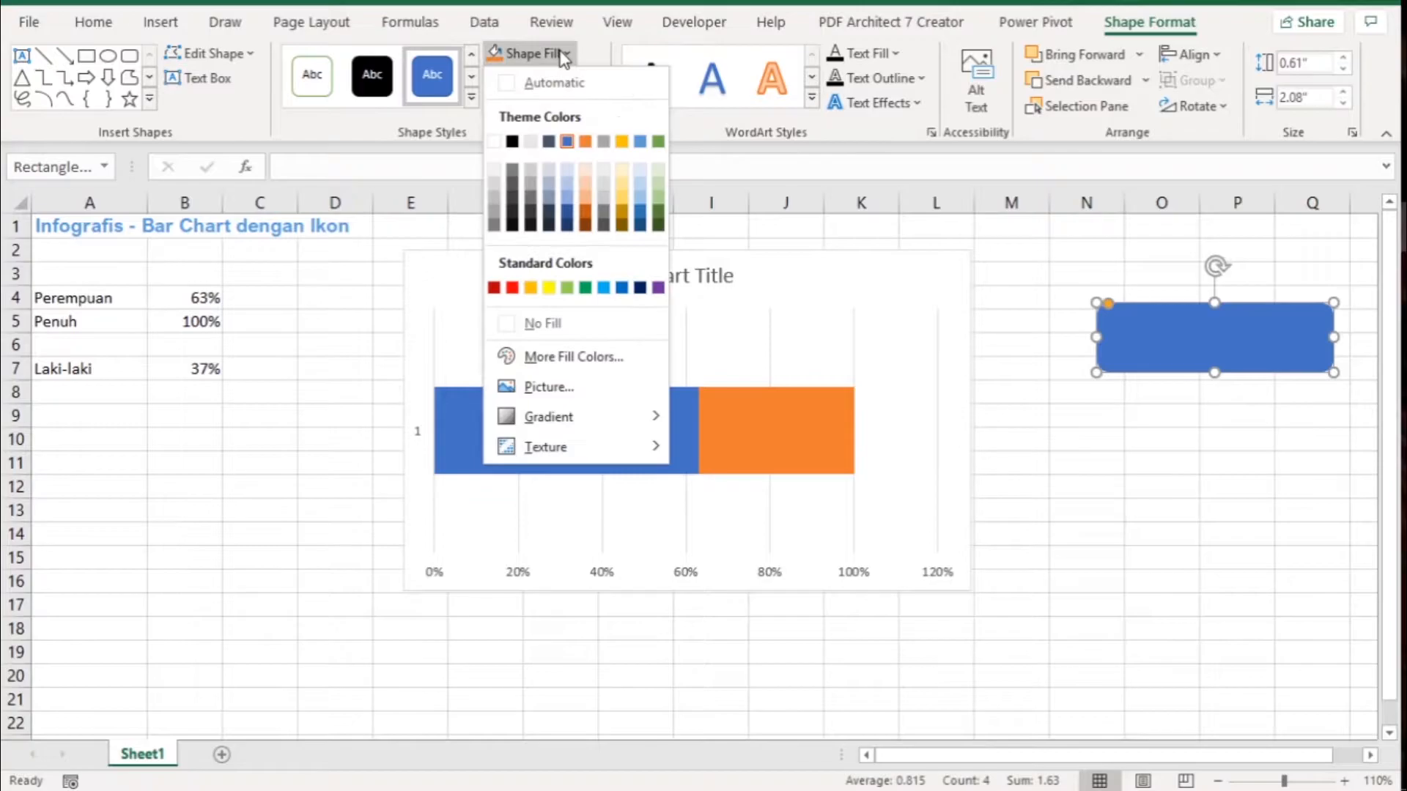
pyautogui.click(640, 142)
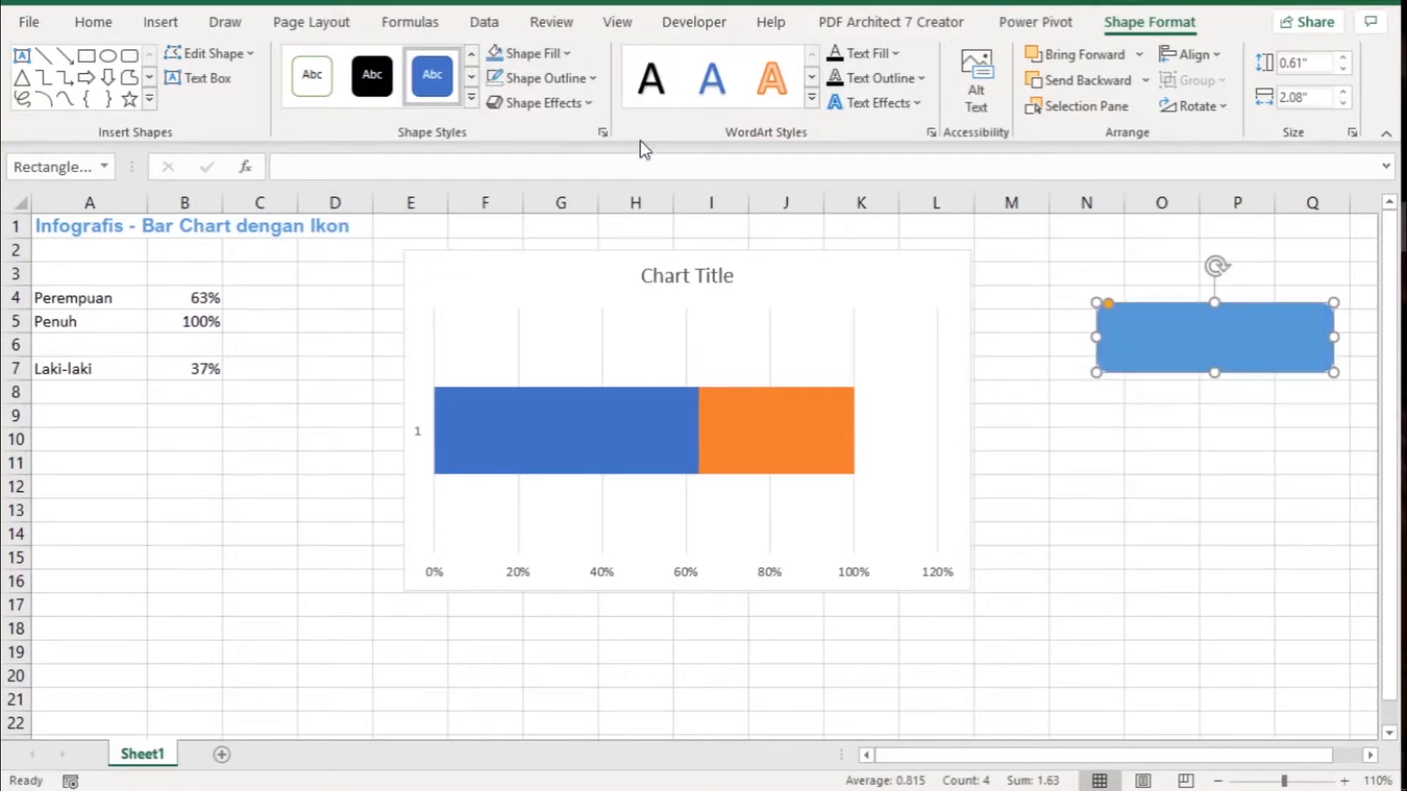
pyautogui.click(1132, 434)
# - Copy the rounded rectangle and paste it onto the Perempuan bar in the chart as its fill
pyautogui.click(1166, 342)
pyautogui.hotkey('ctrl', 'c')
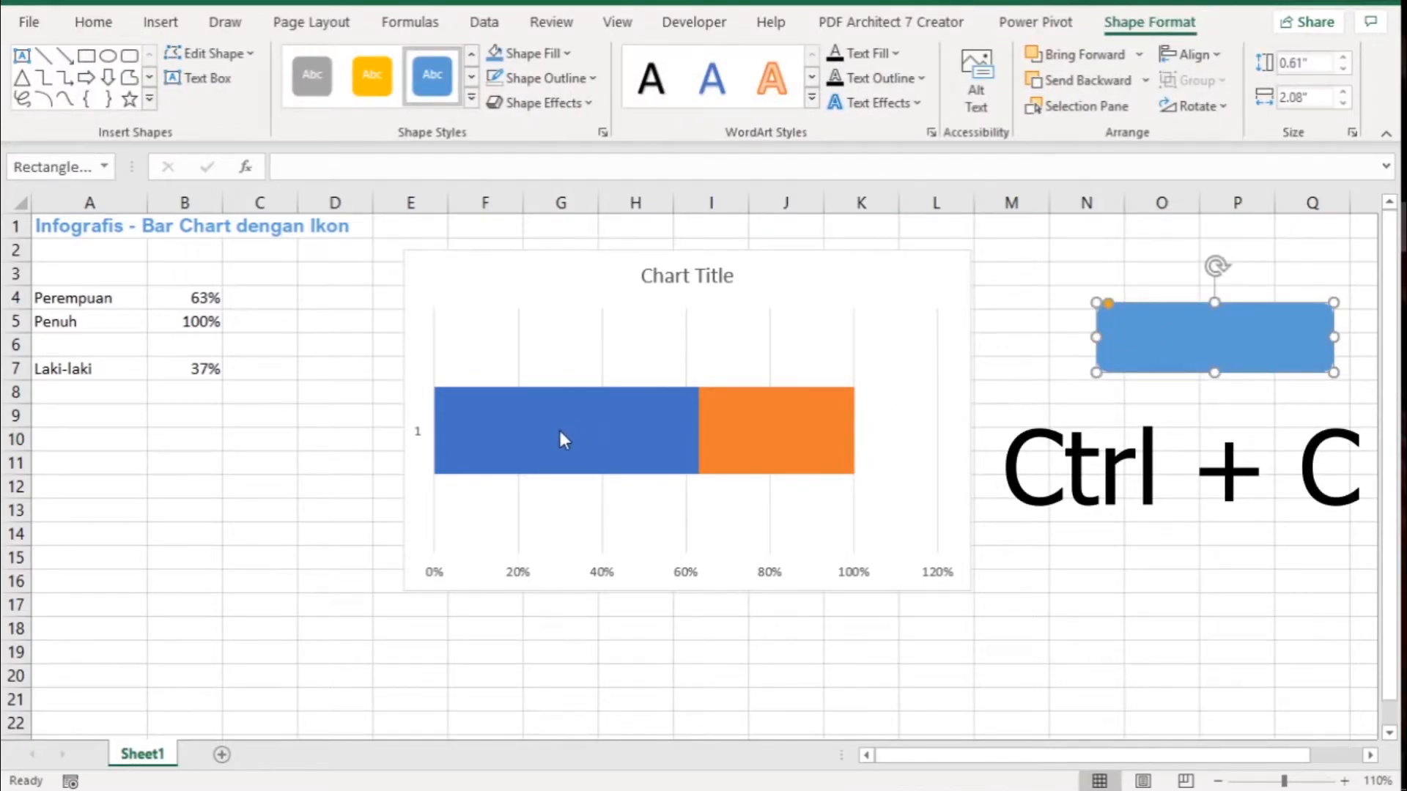
pyautogui.click(533, 432)
pyautogui.hotkey('ctrl', 'v')
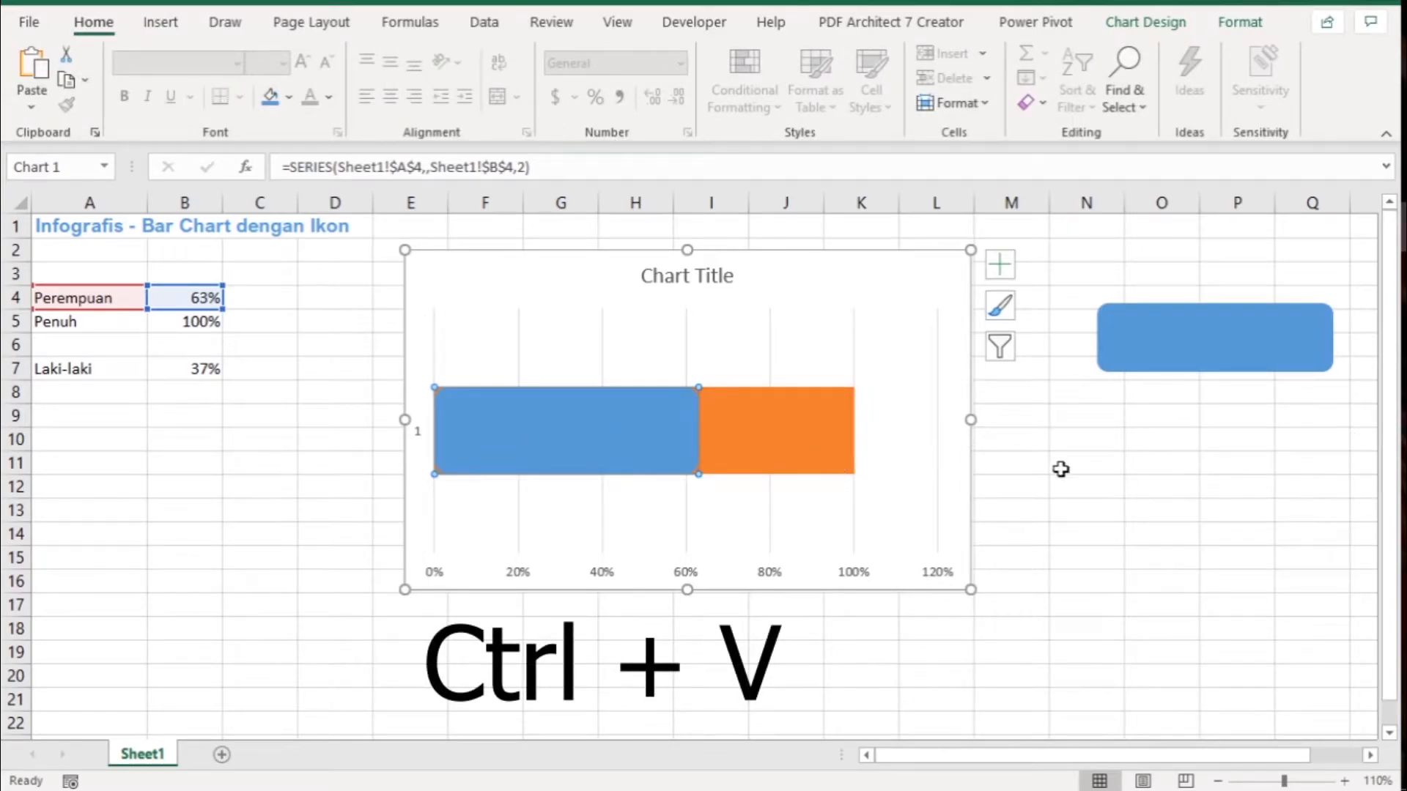
pyautogui.click(1104, 479)
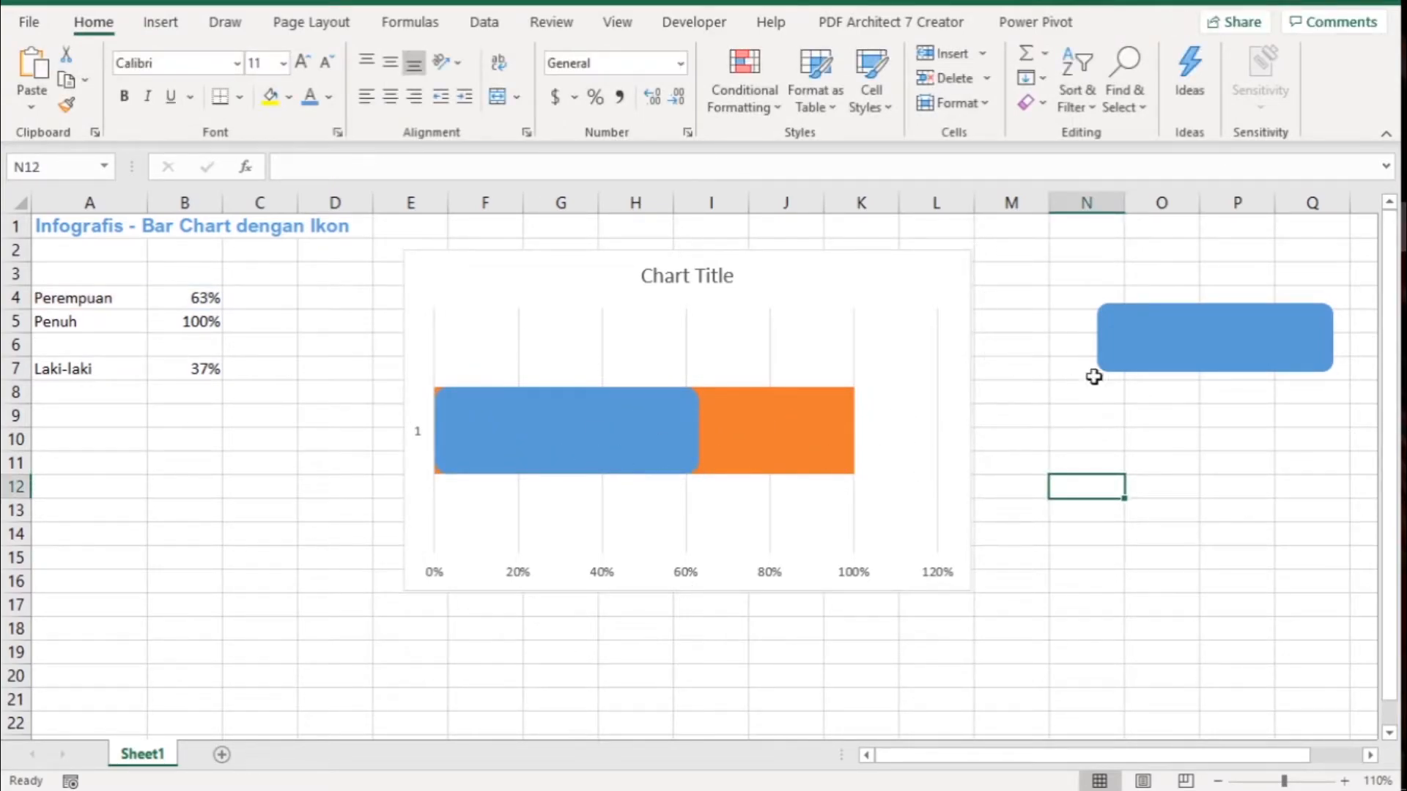
# - Duplicate the blue rounded rectangle and place the copy directly beneath the original, over rows 8 to 11
pyautogui.click(1195, 349)
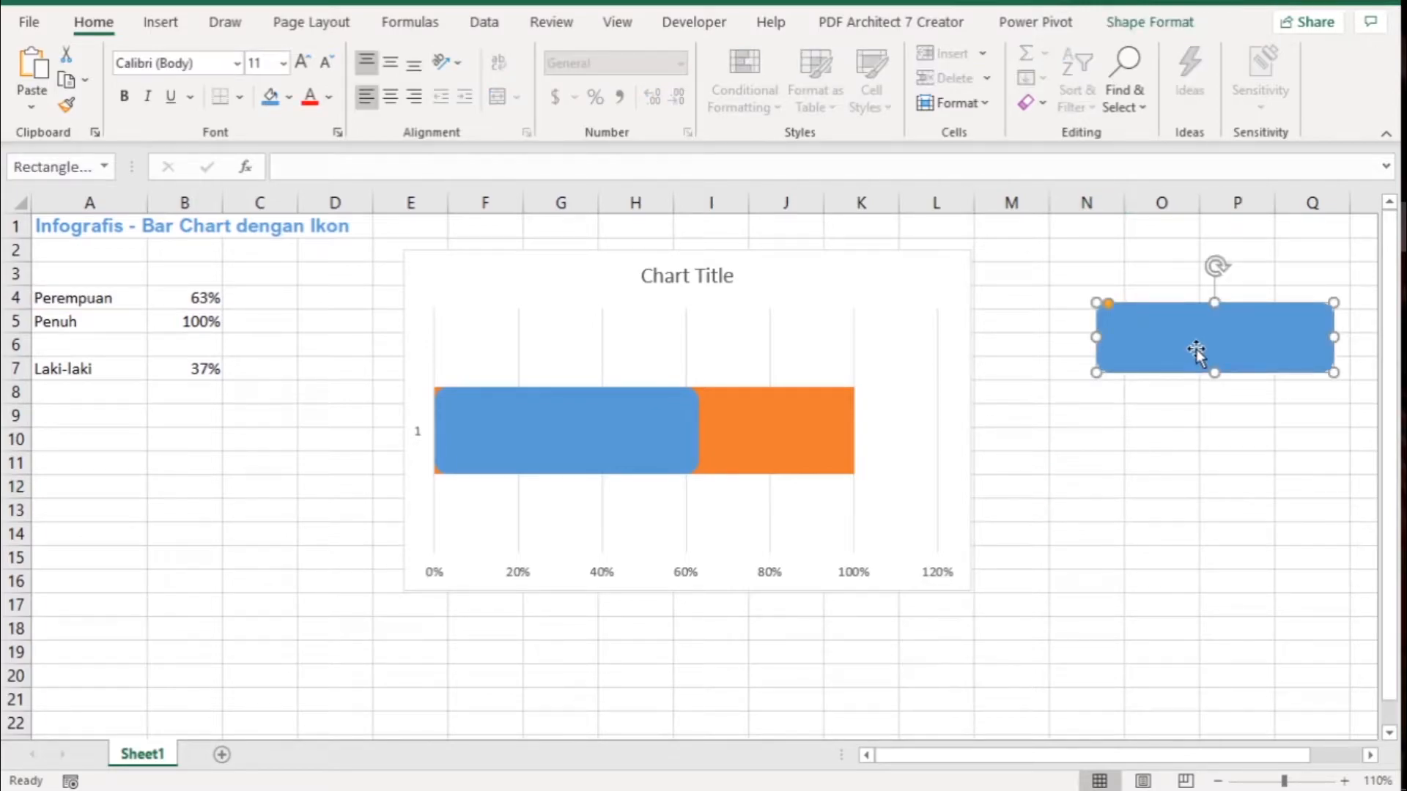
pyautogui.click(1128, 441)
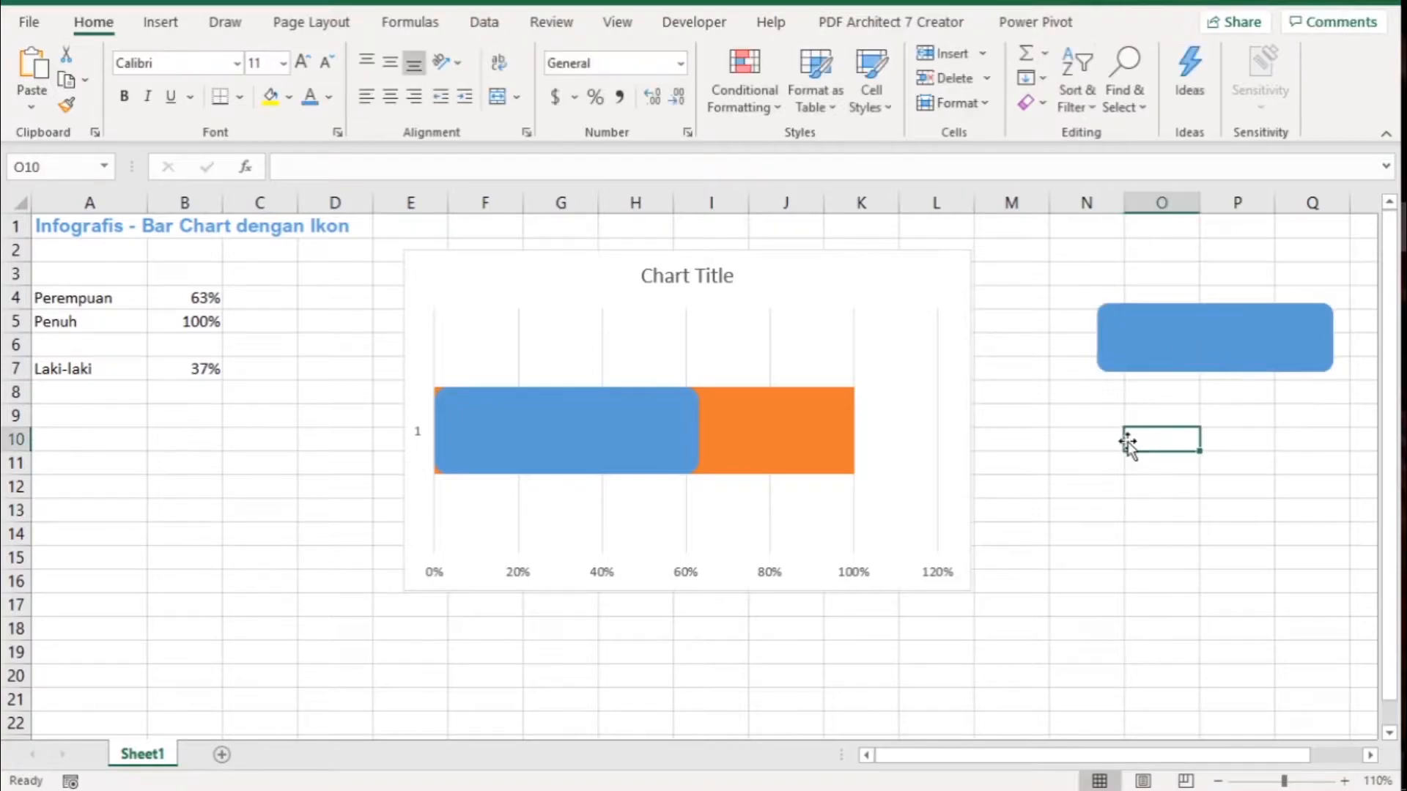
pyautogui.hotkey('ctrl', 'v')
pyautogui.moveTo(1194, 466); pyautogui.dragTo(1167, 437)
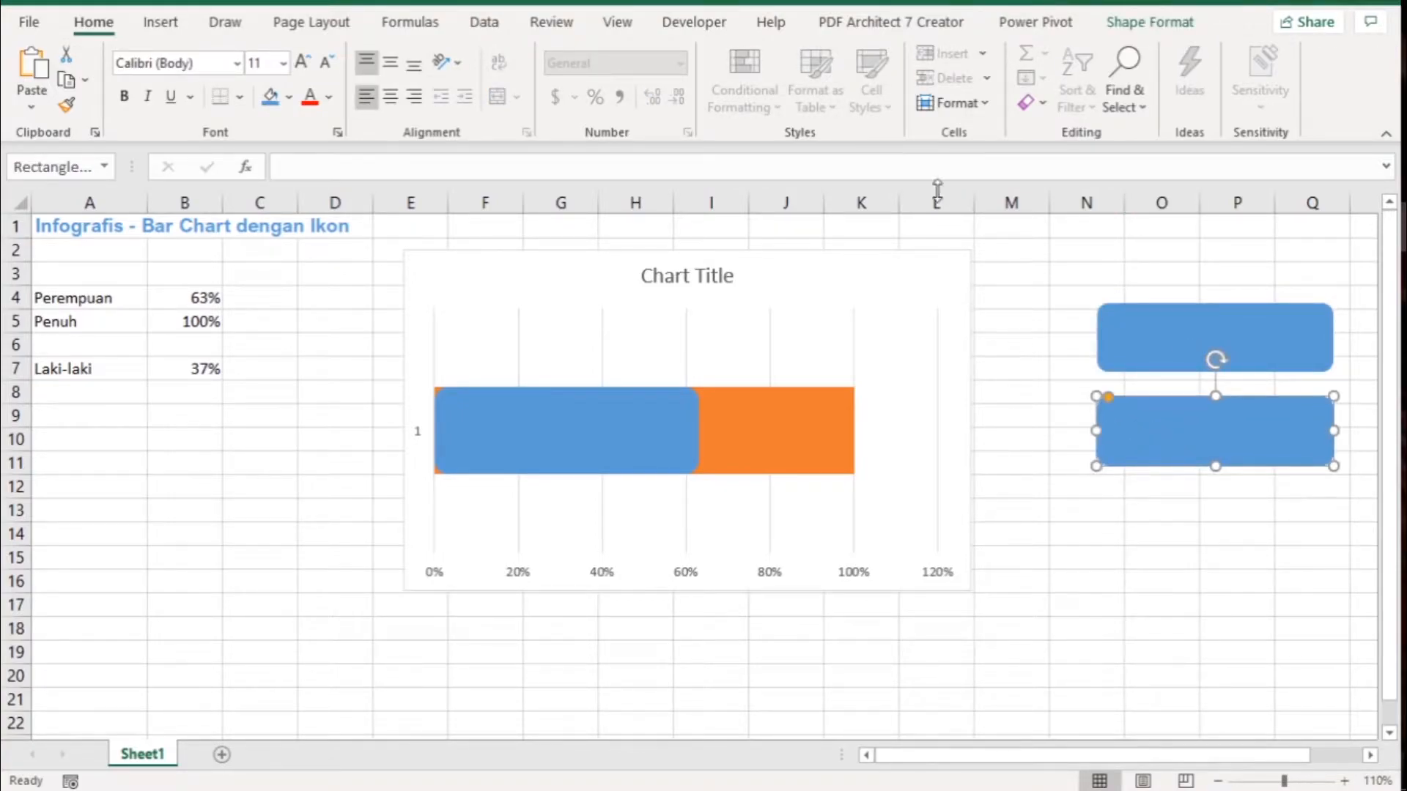
# - Fill the lower rounded rectangle with the lightest gray theme color, without a darker tint
pyautogui.click(1131, 23)
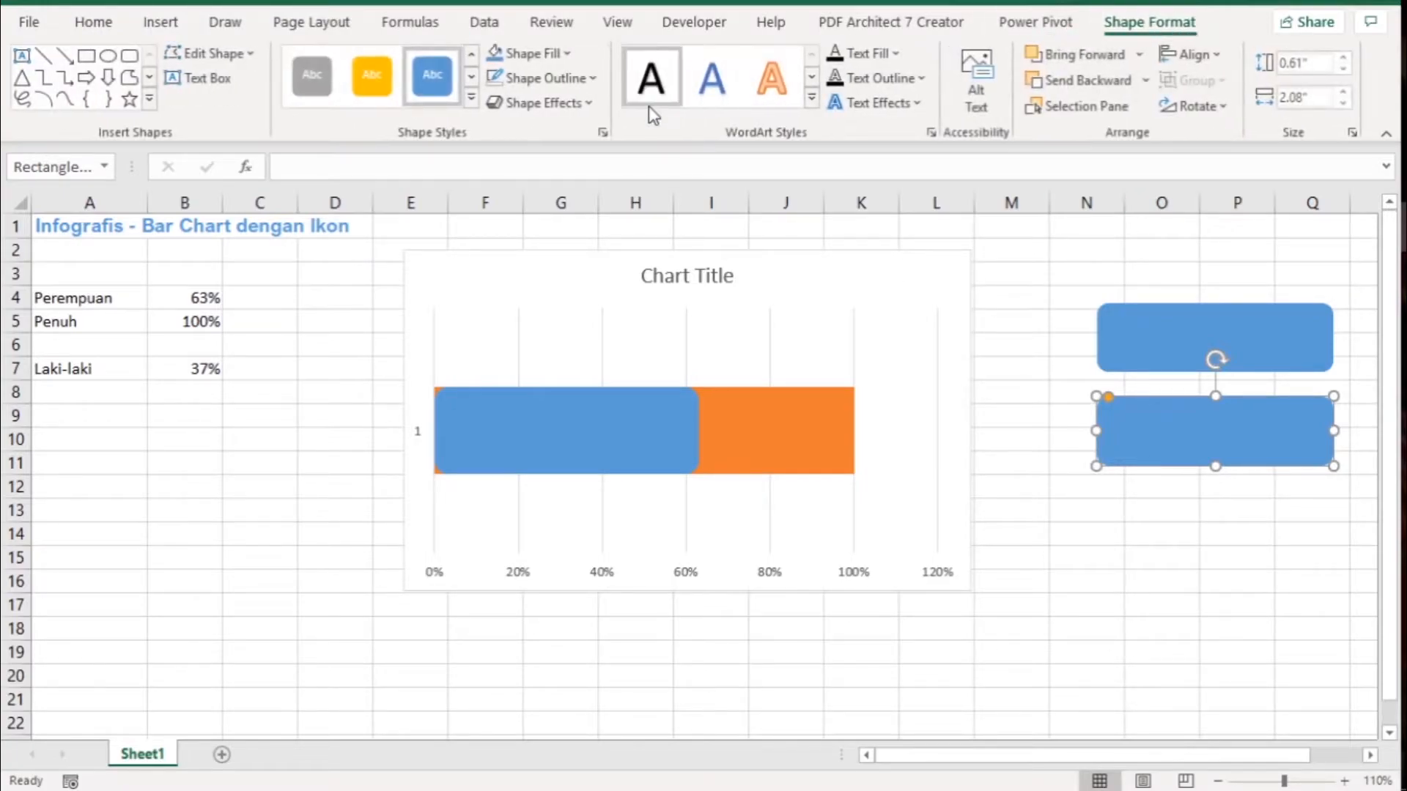
pyautogui.click(554, 56)
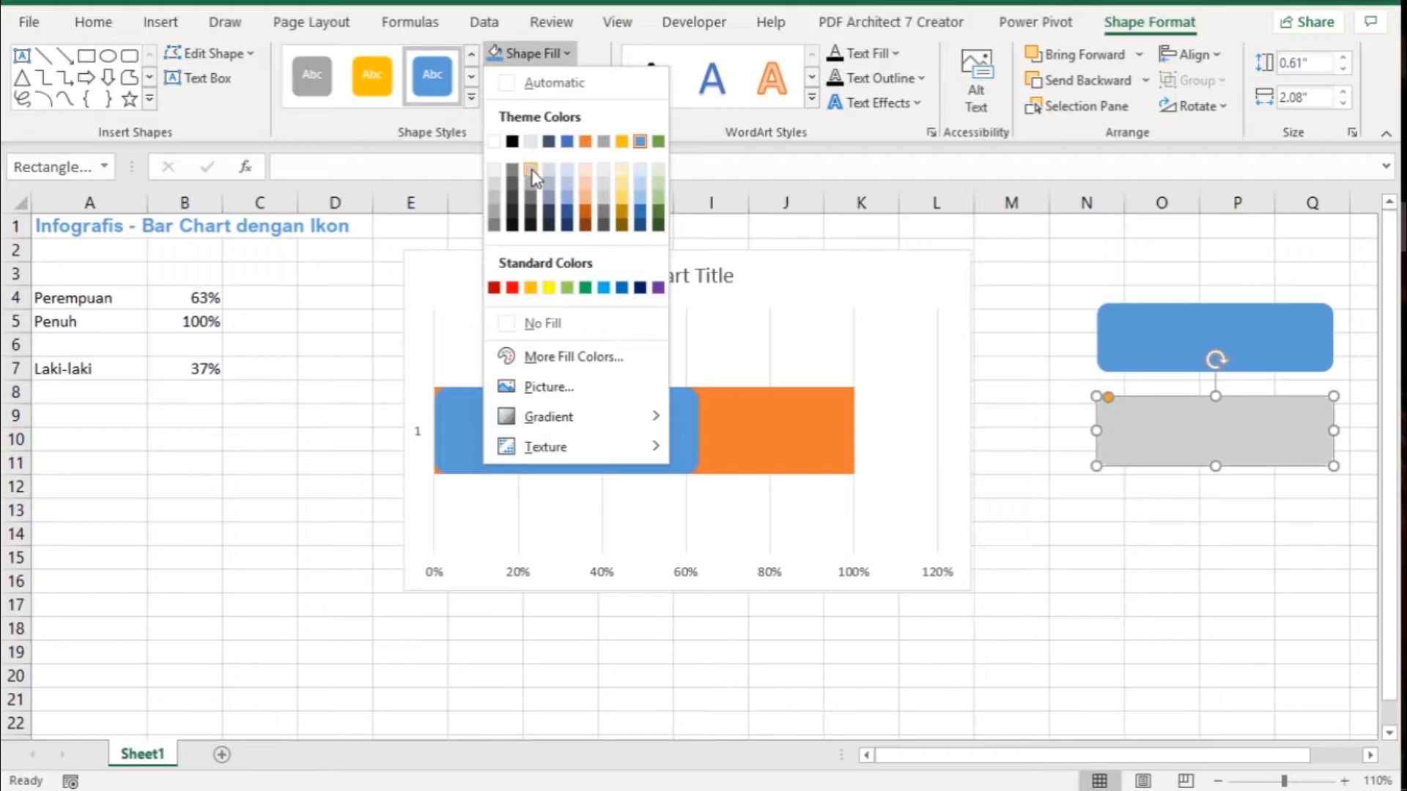
pyautogui.click(531, 142)
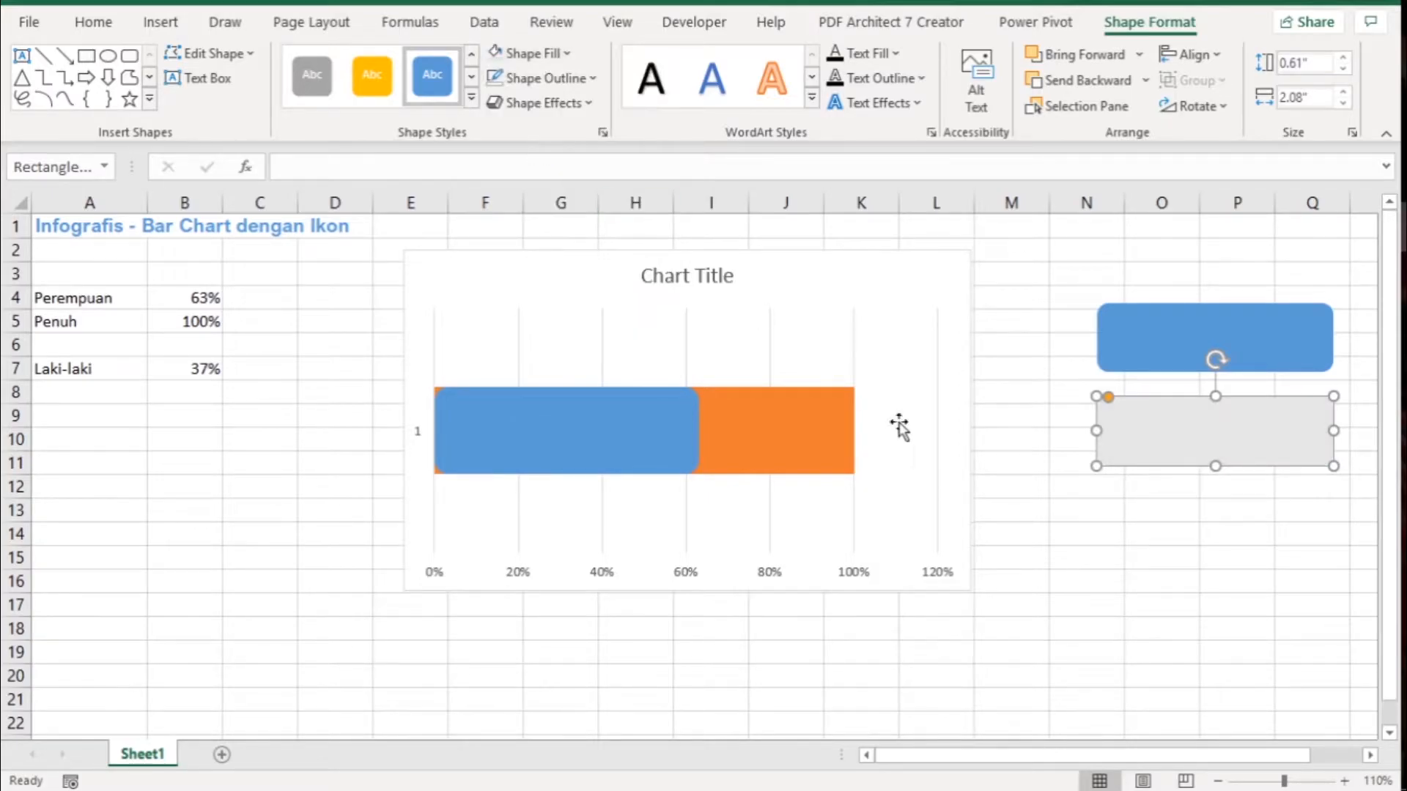
pyautogui.click(1162, 513)
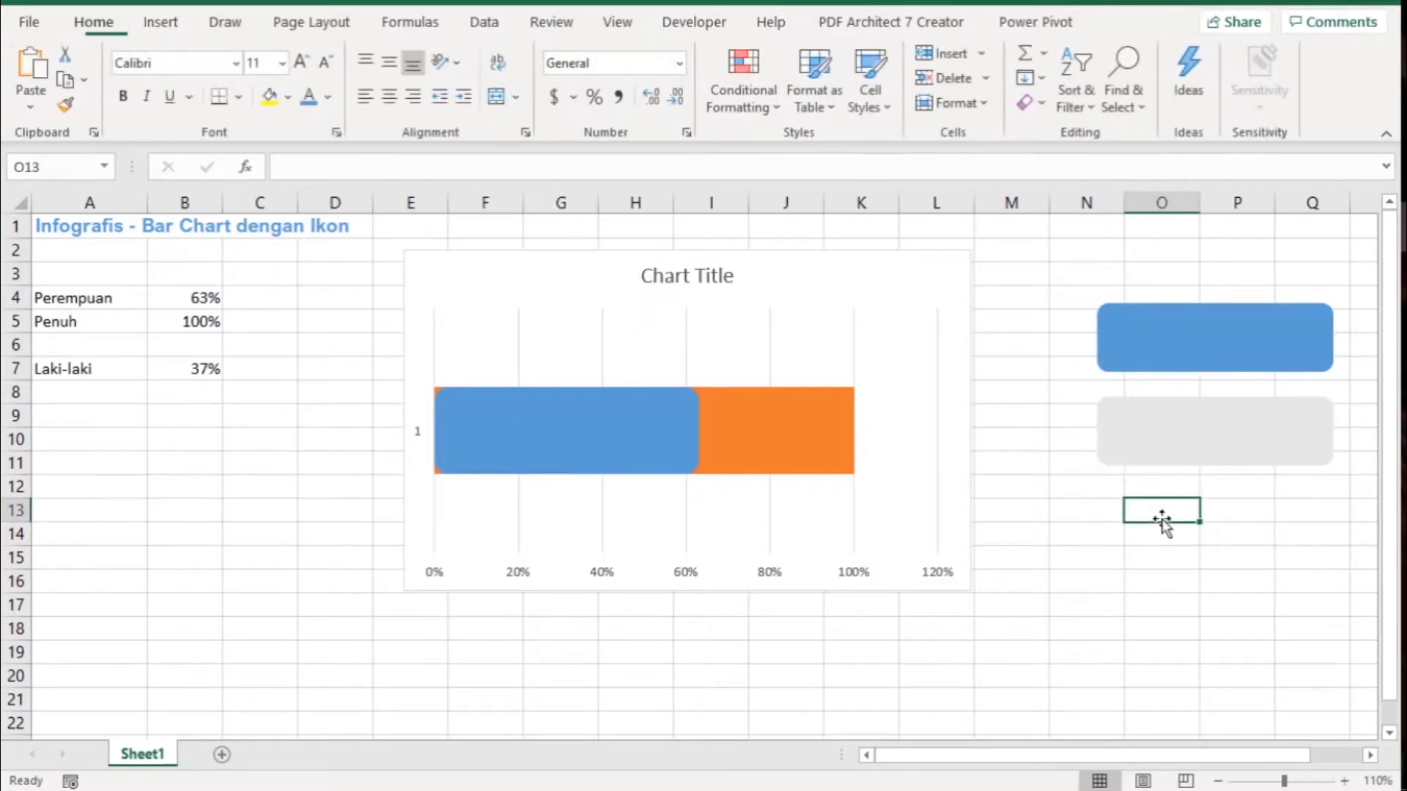
# - Fill the lower rounded rectangle with the next darker shade of the light gray theme color
pyautogui.click(1214, 434)
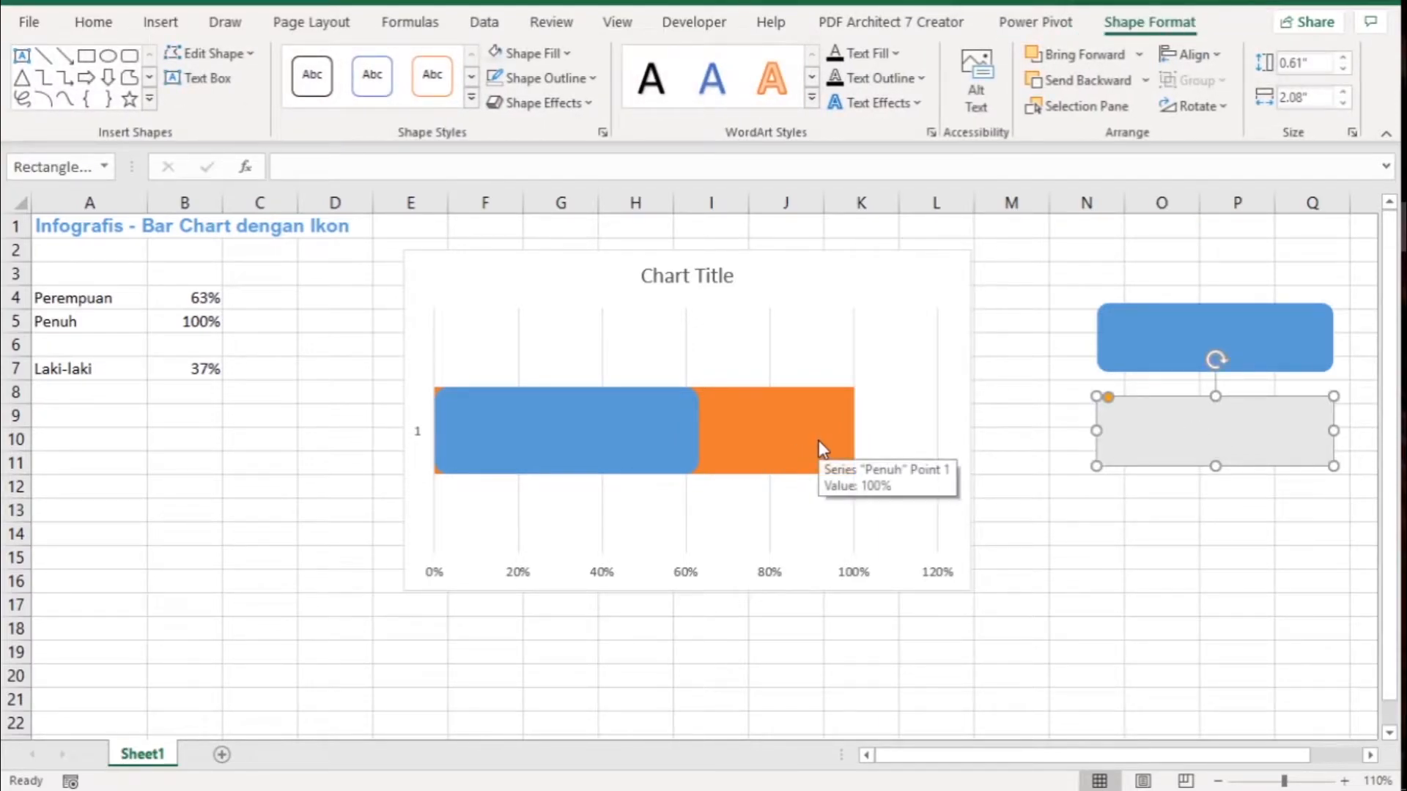
pyautogui.click(533, 52)
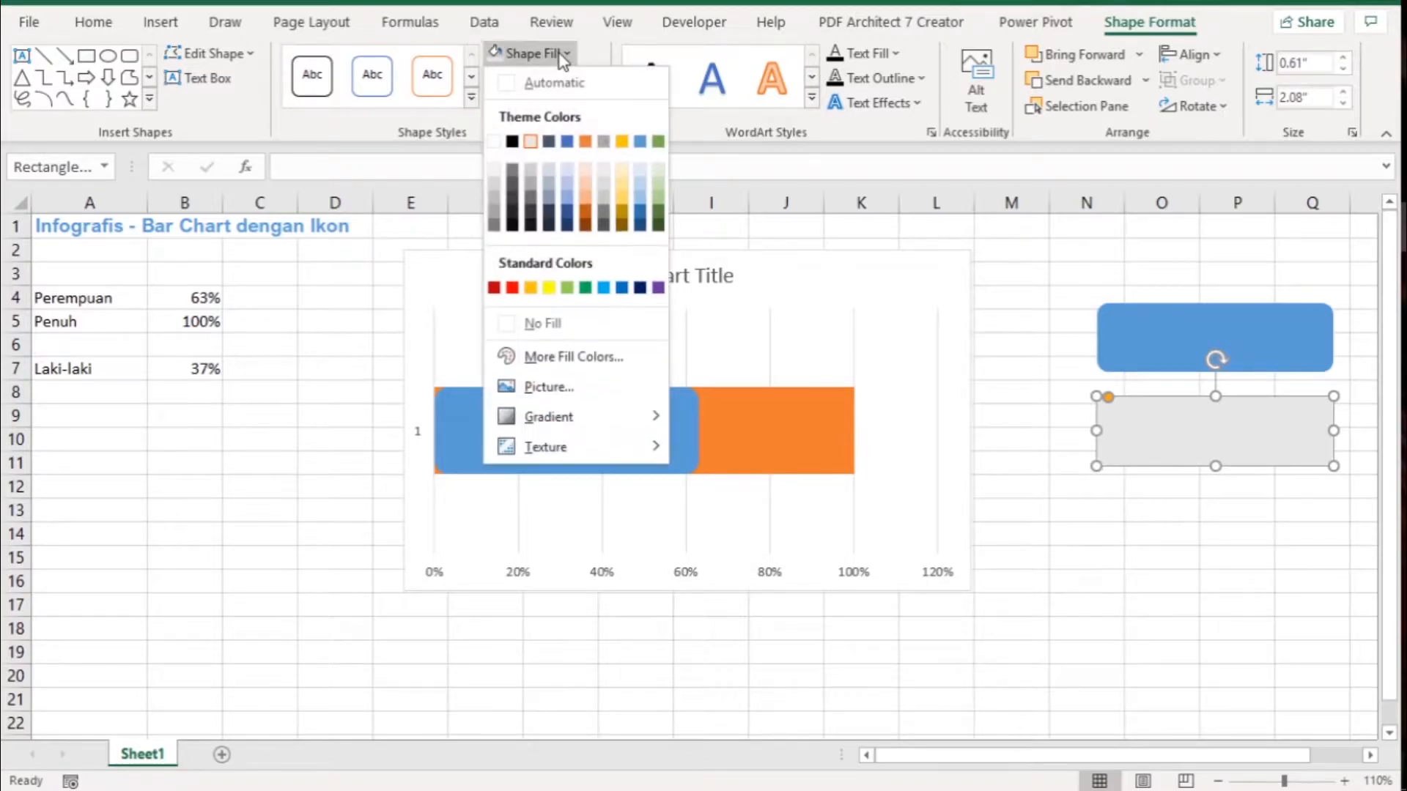
pyautogui.click(532, 174)
# - Copy the gray rounded rectangle and paste it onto the Penuh bar in the chart as its fill
pyautogui.hotkey('ctrl', 'c')
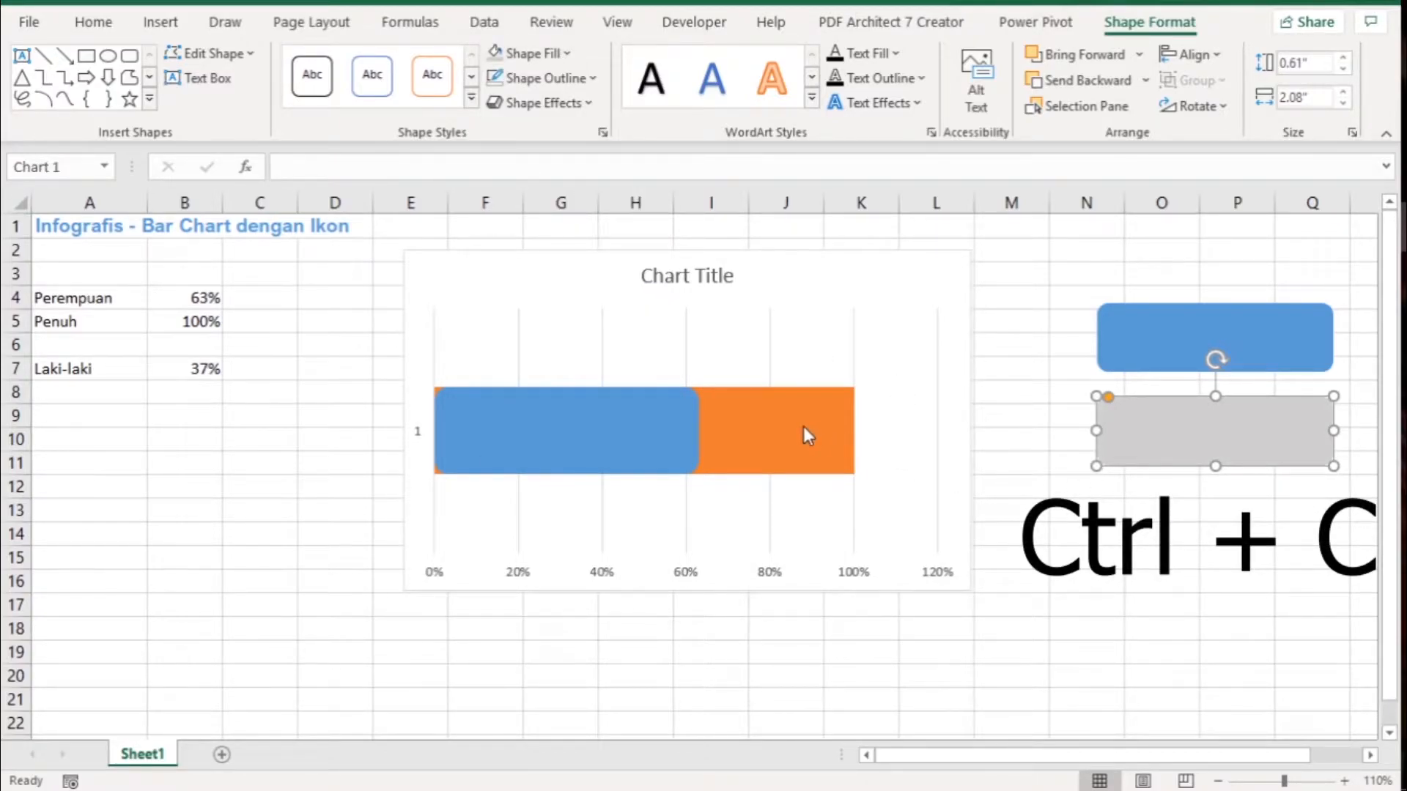
pyautogui.click(803, 427)
pyautogui.hotkey('ctrl', 'v')
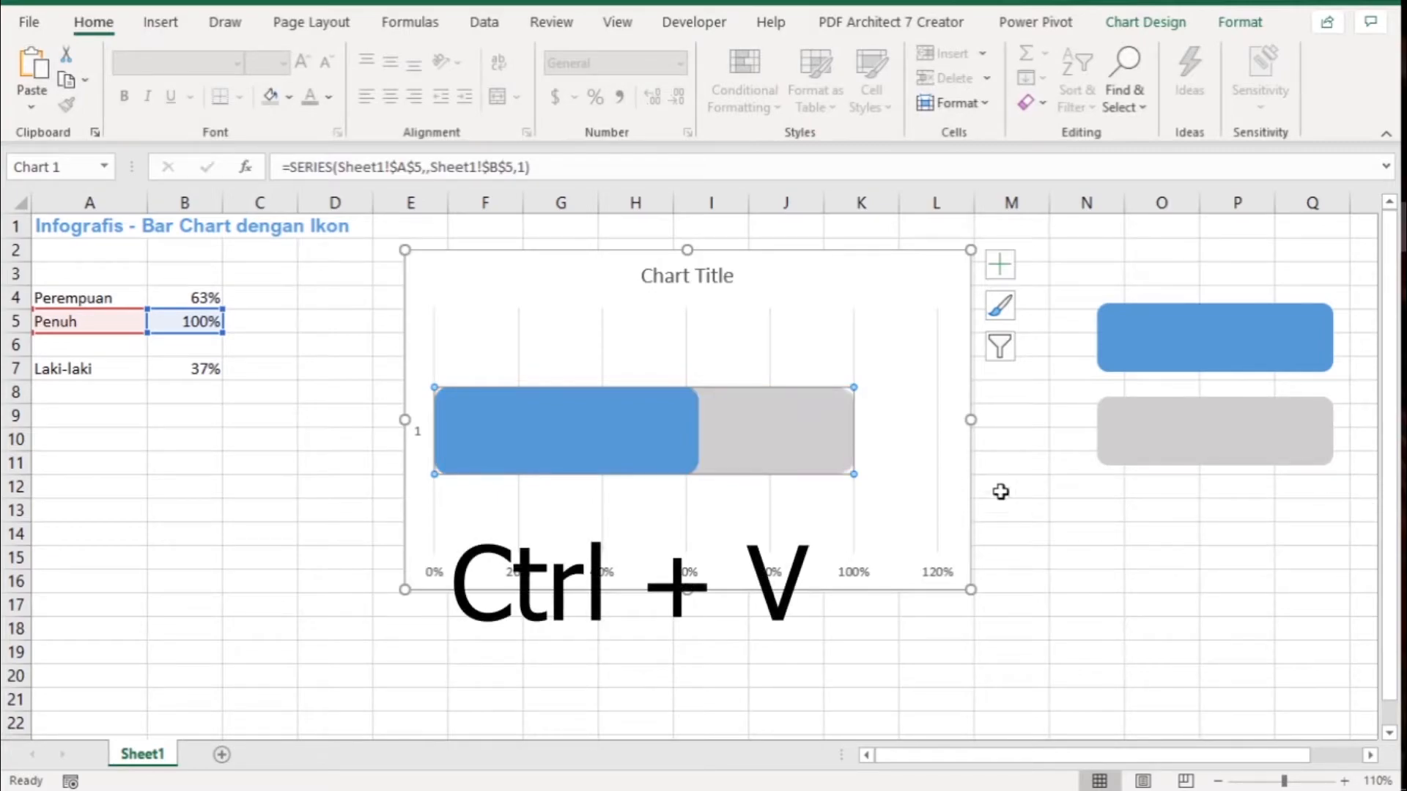
pyautogui.click(1044, 508)
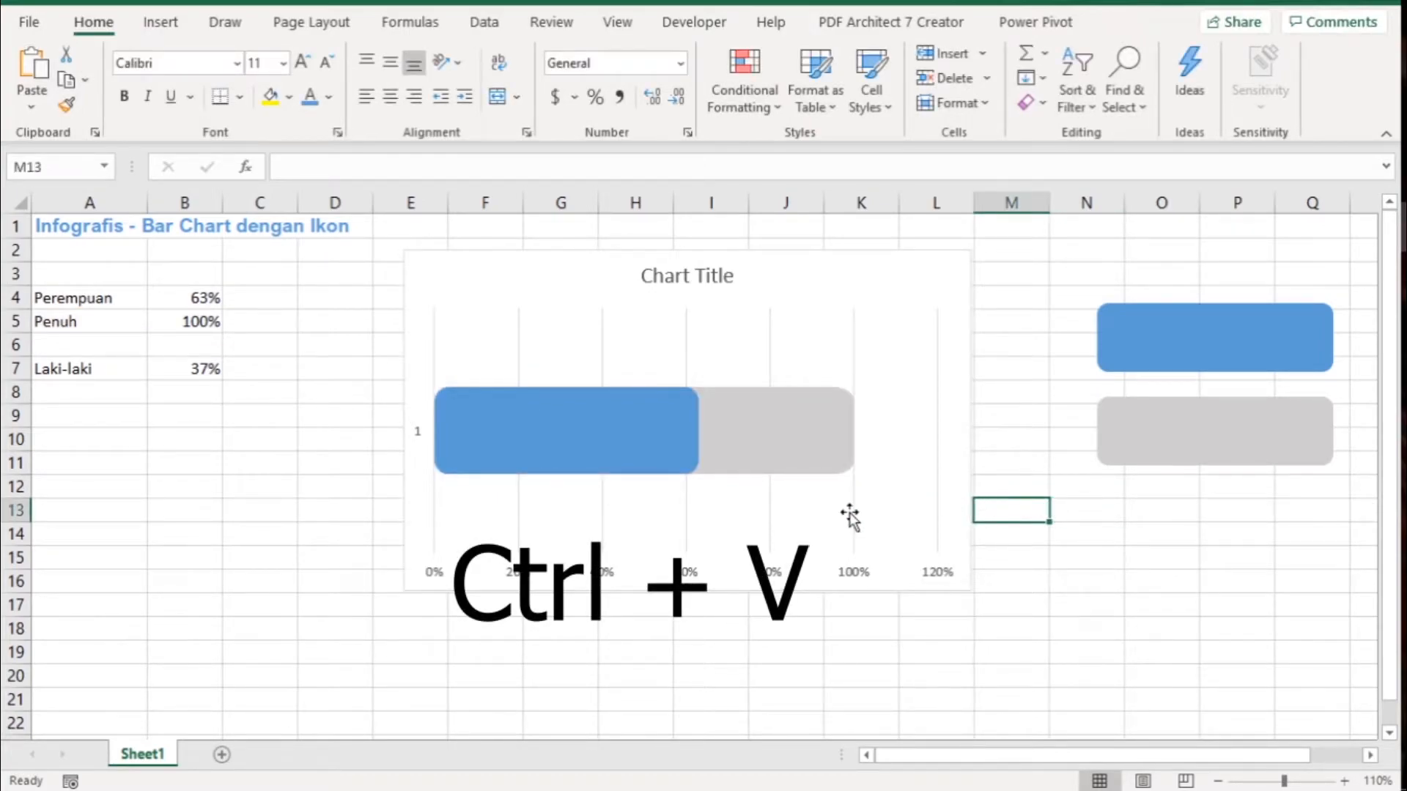
# - Open the Penuh series formatting and delete the chart's major vertical gridlines
pyautogui.doubleClick(721, 440)
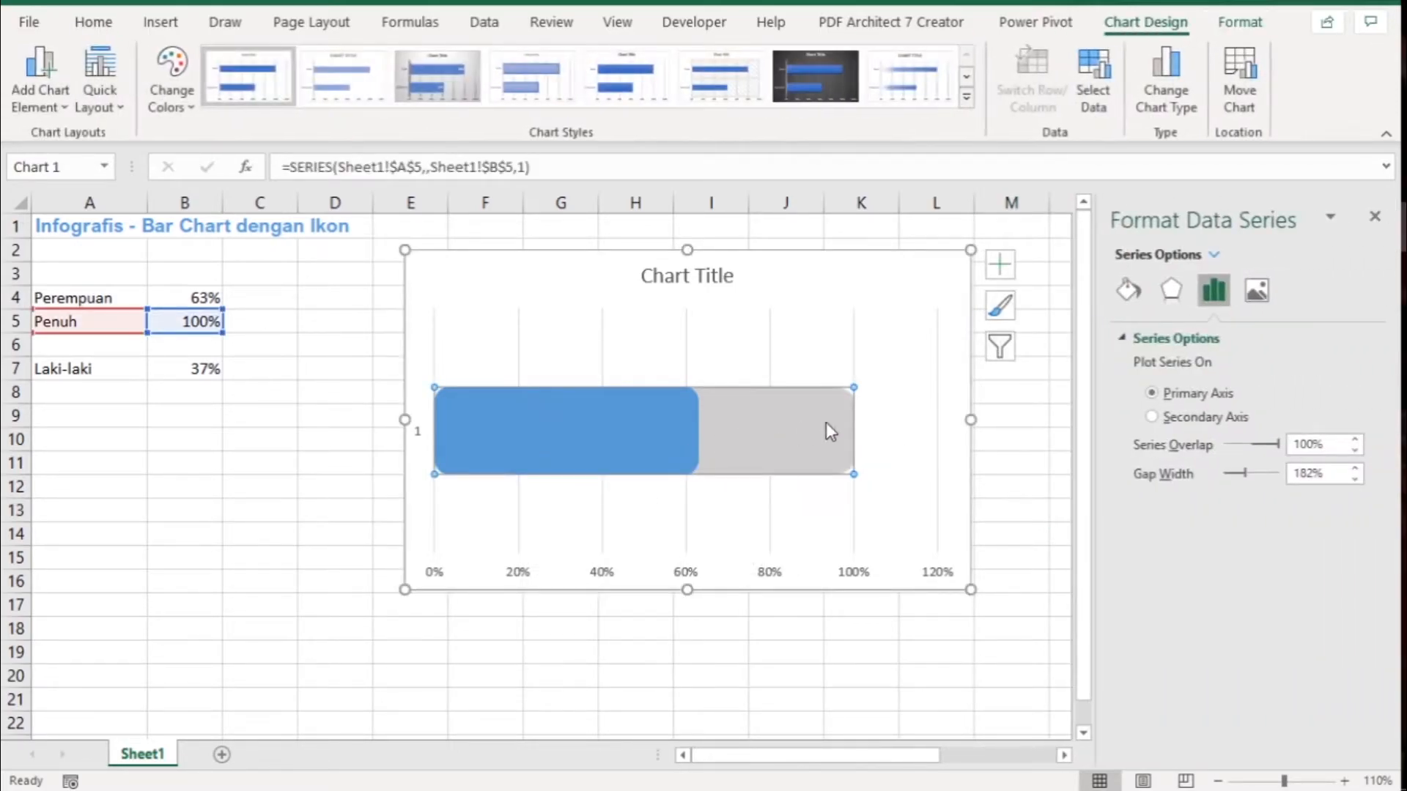
pyautogui.click(854, 343)
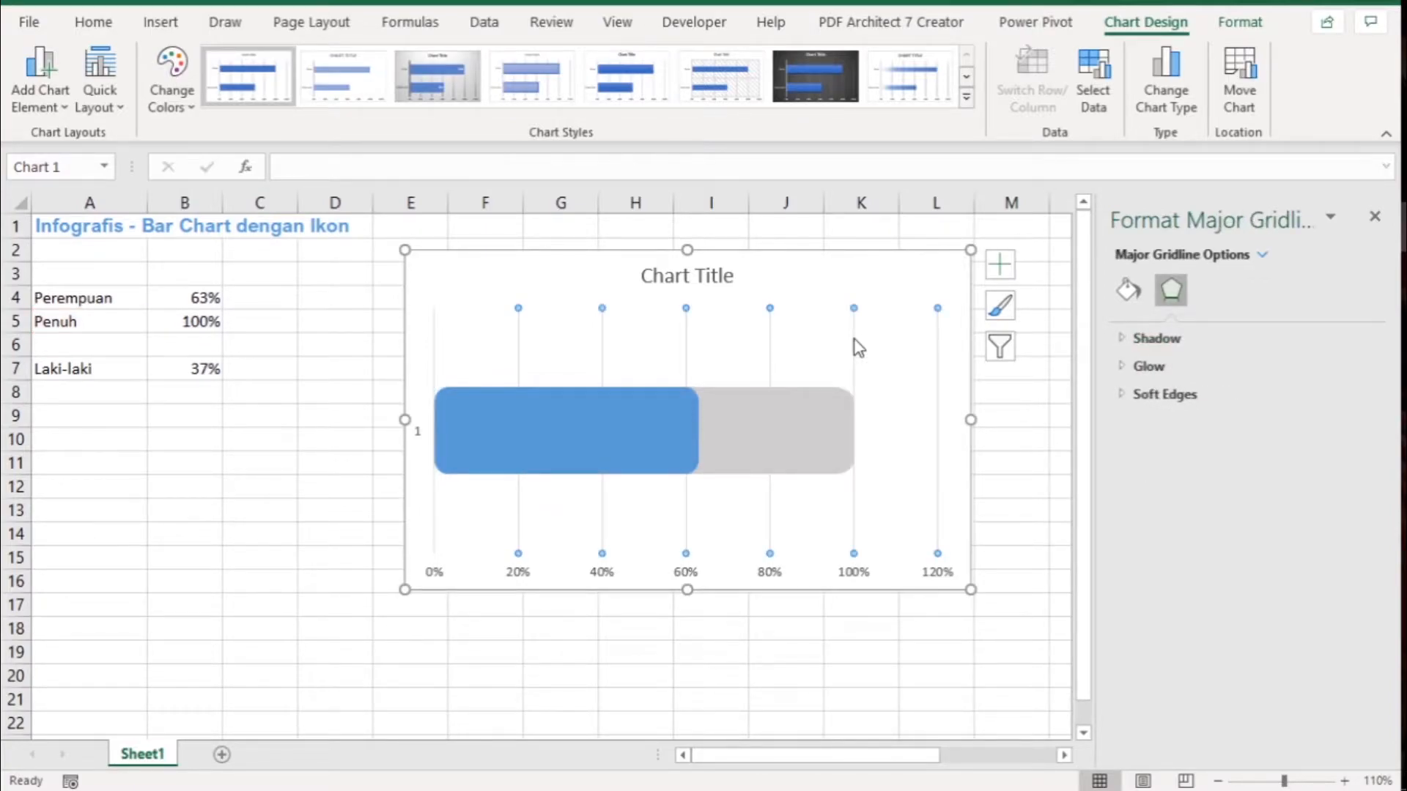
pyautogui.press('Delete')
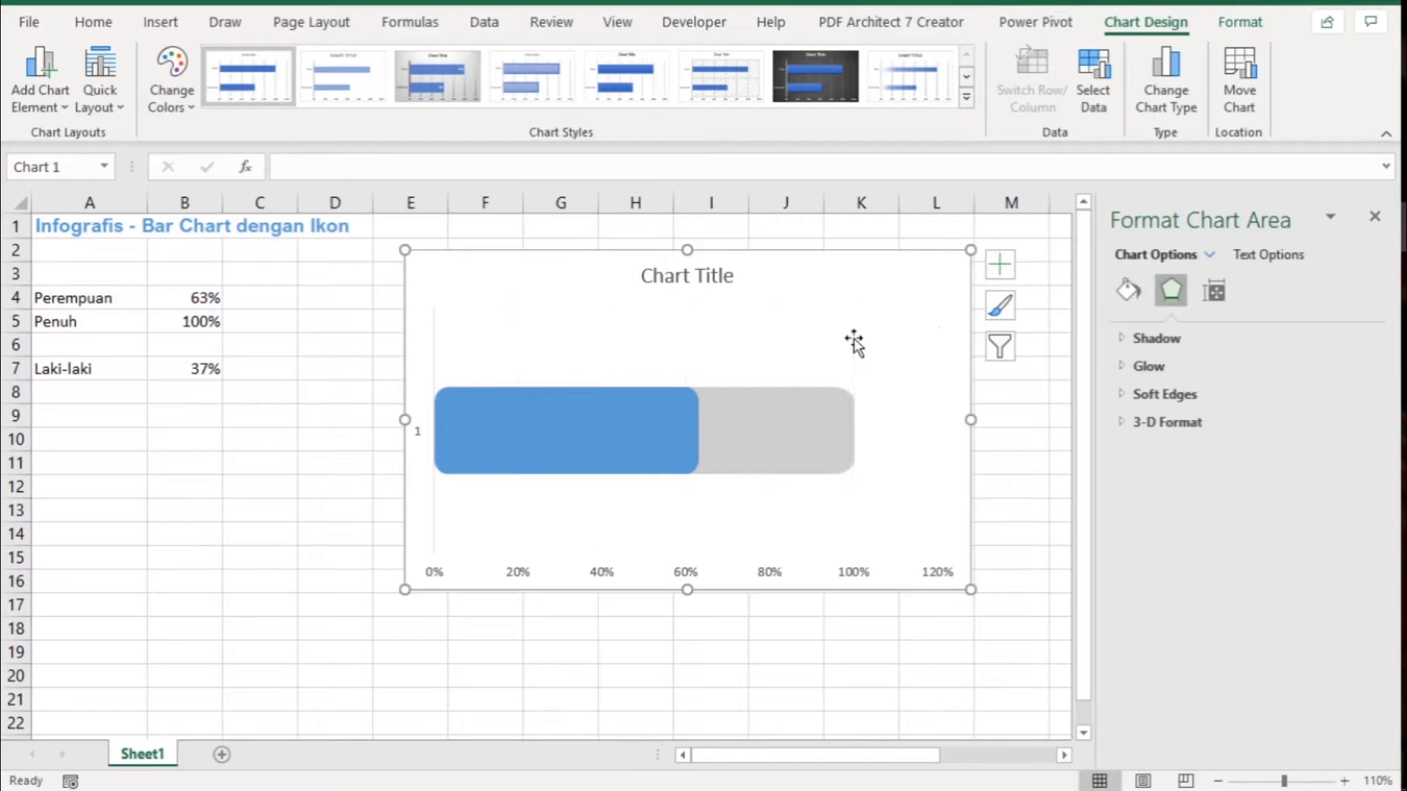
# - Set the gap width of the Penuh data series to 0%
pyautogui.click(791, 437)
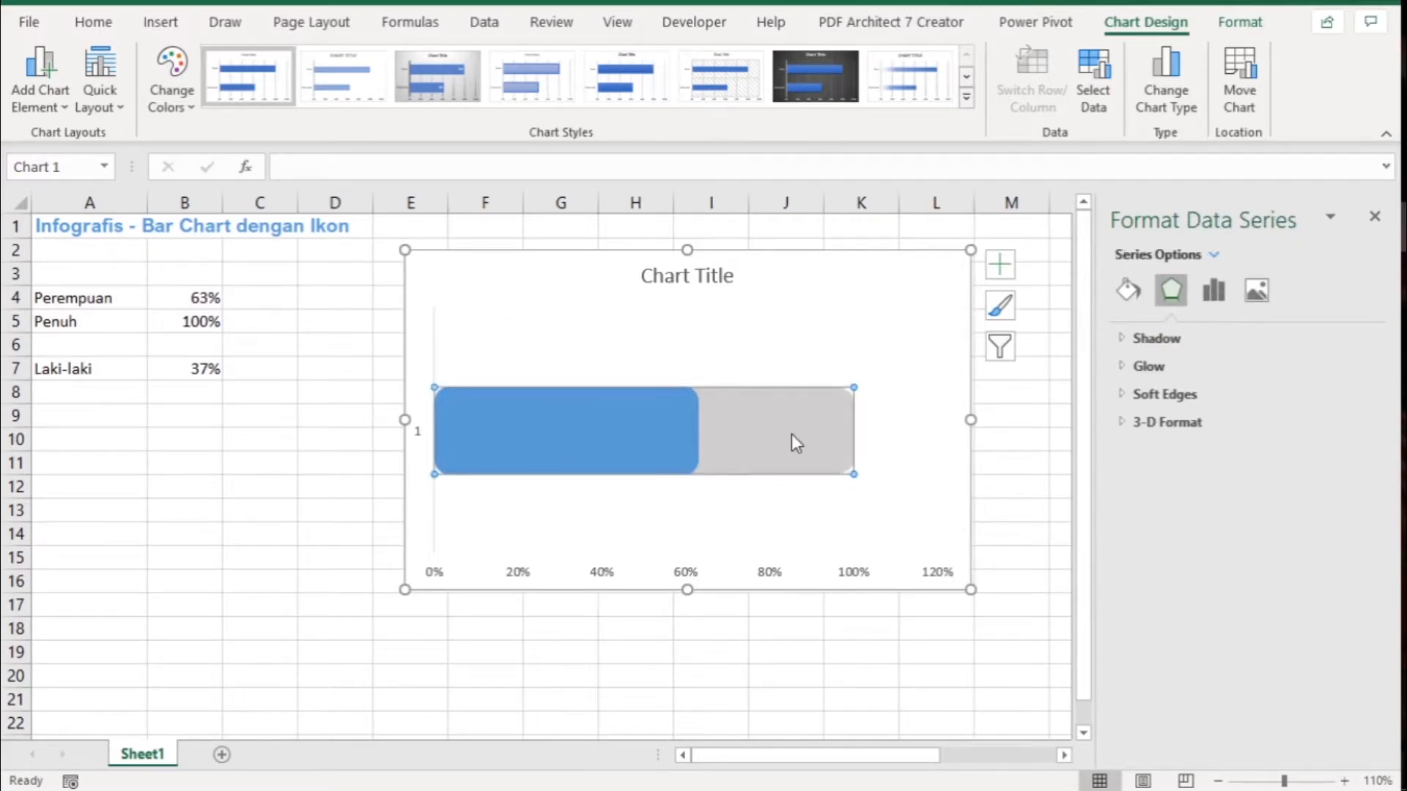
pyautogui.click(1219, 303)
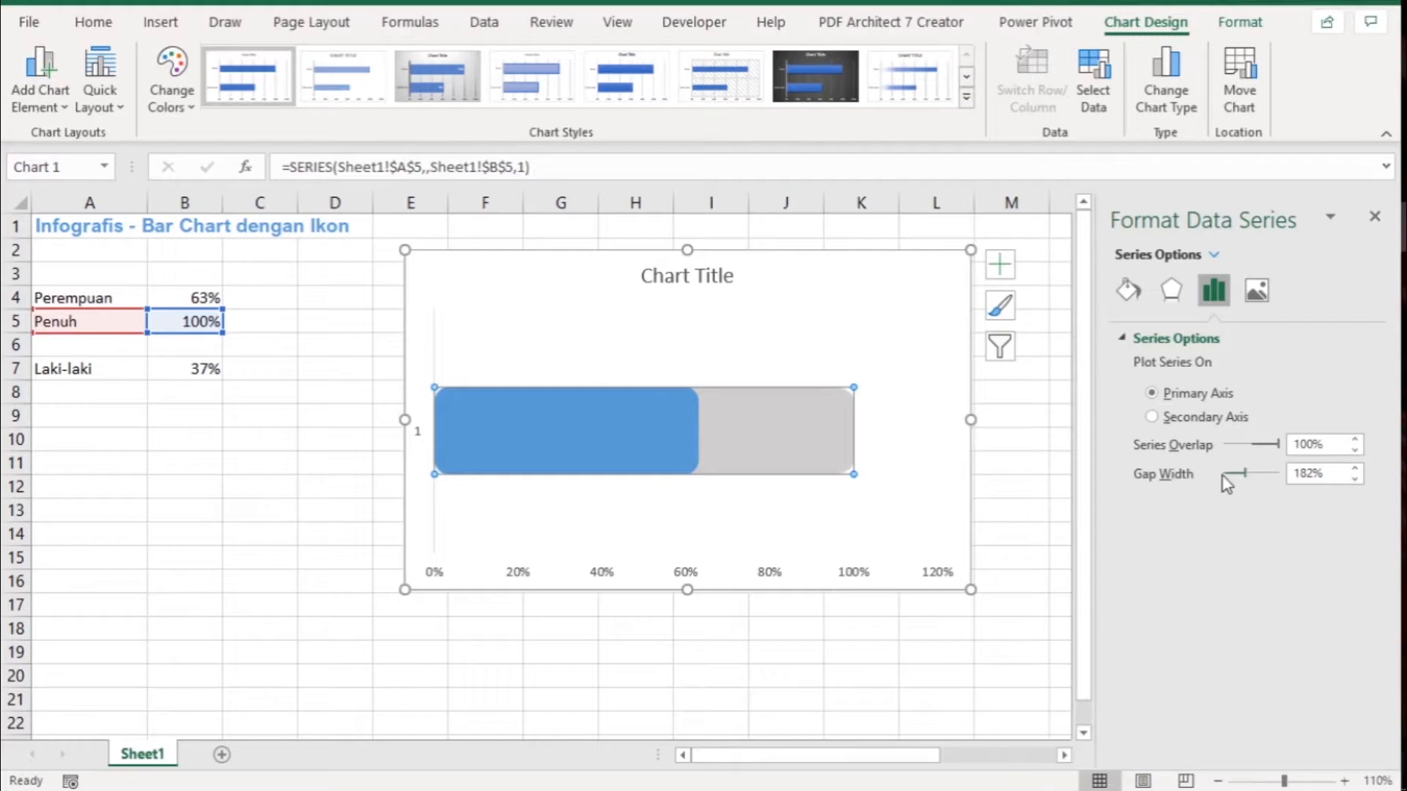
pyautogui.doubleClick(1311, 473)
pyautogui.write('0')
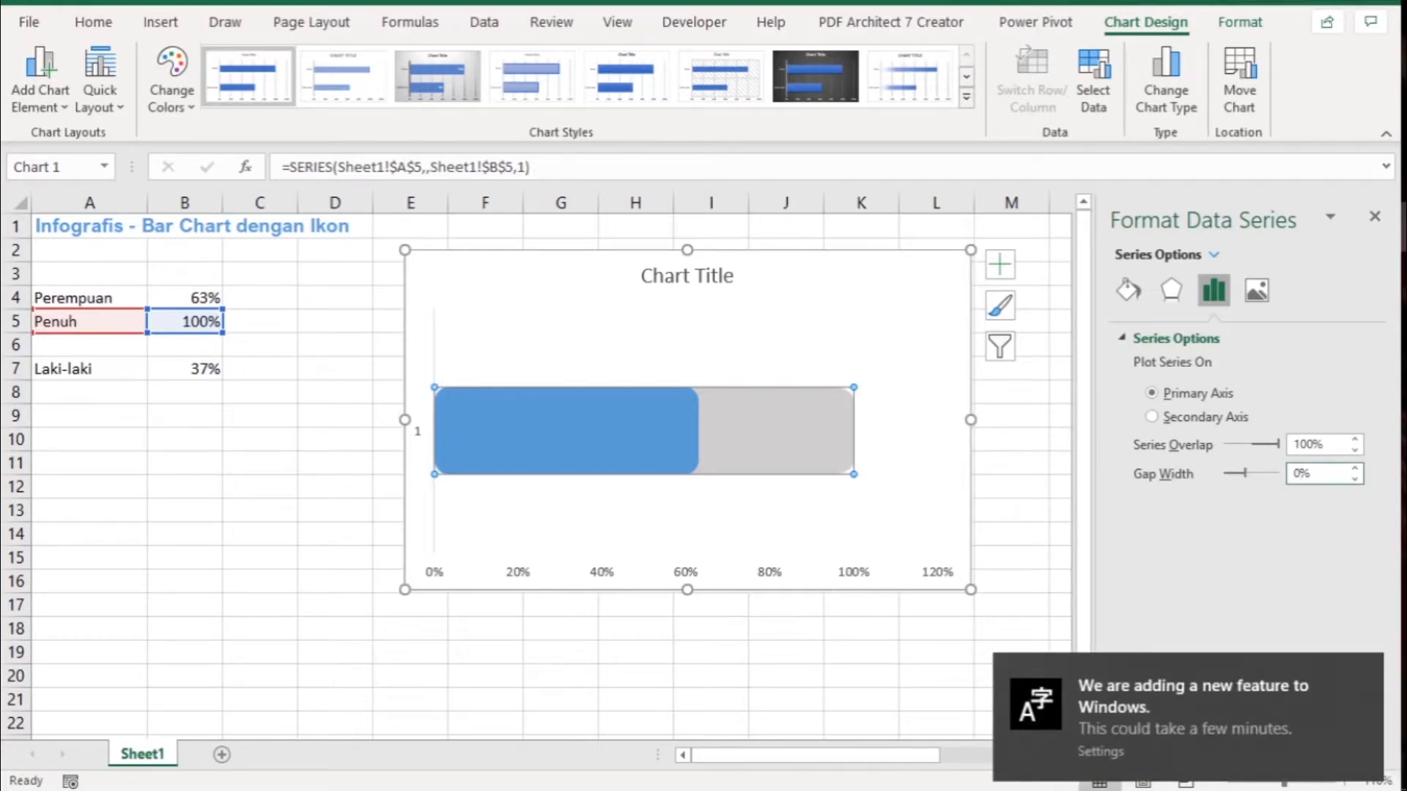
pyautogui.press('Return')
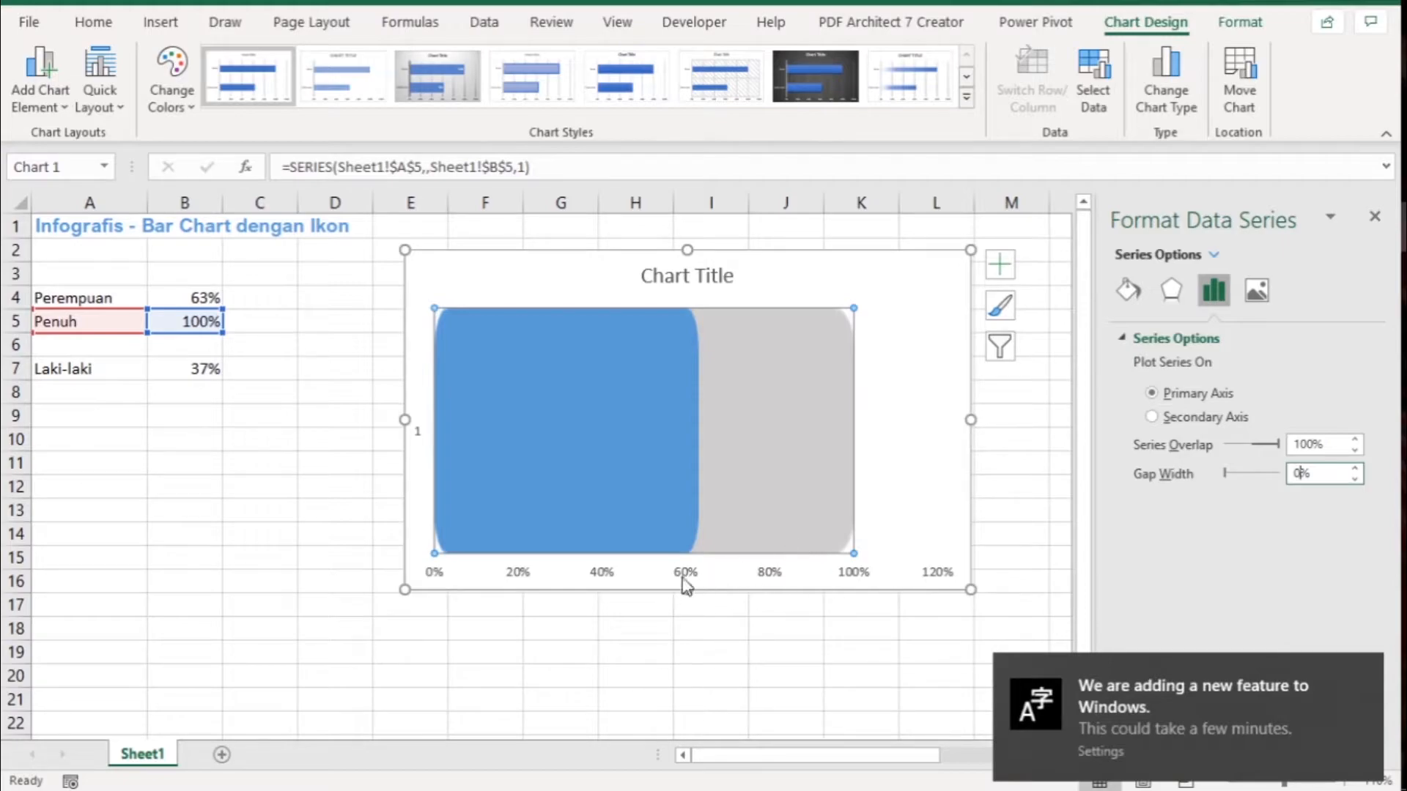
# - Delete the chart's vertical category axis
pyautogui.click(418, 439)
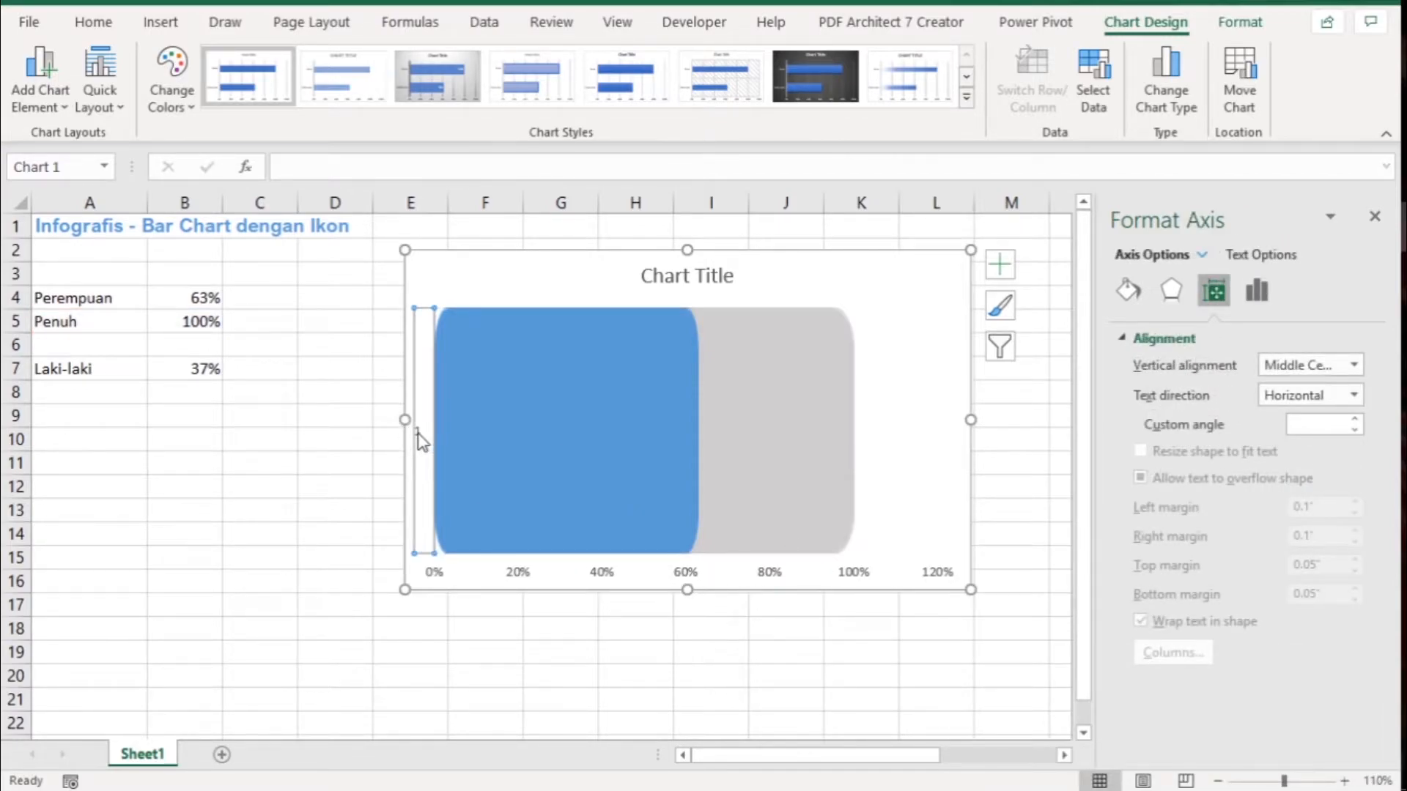
pyautogui.click(1255, 297)
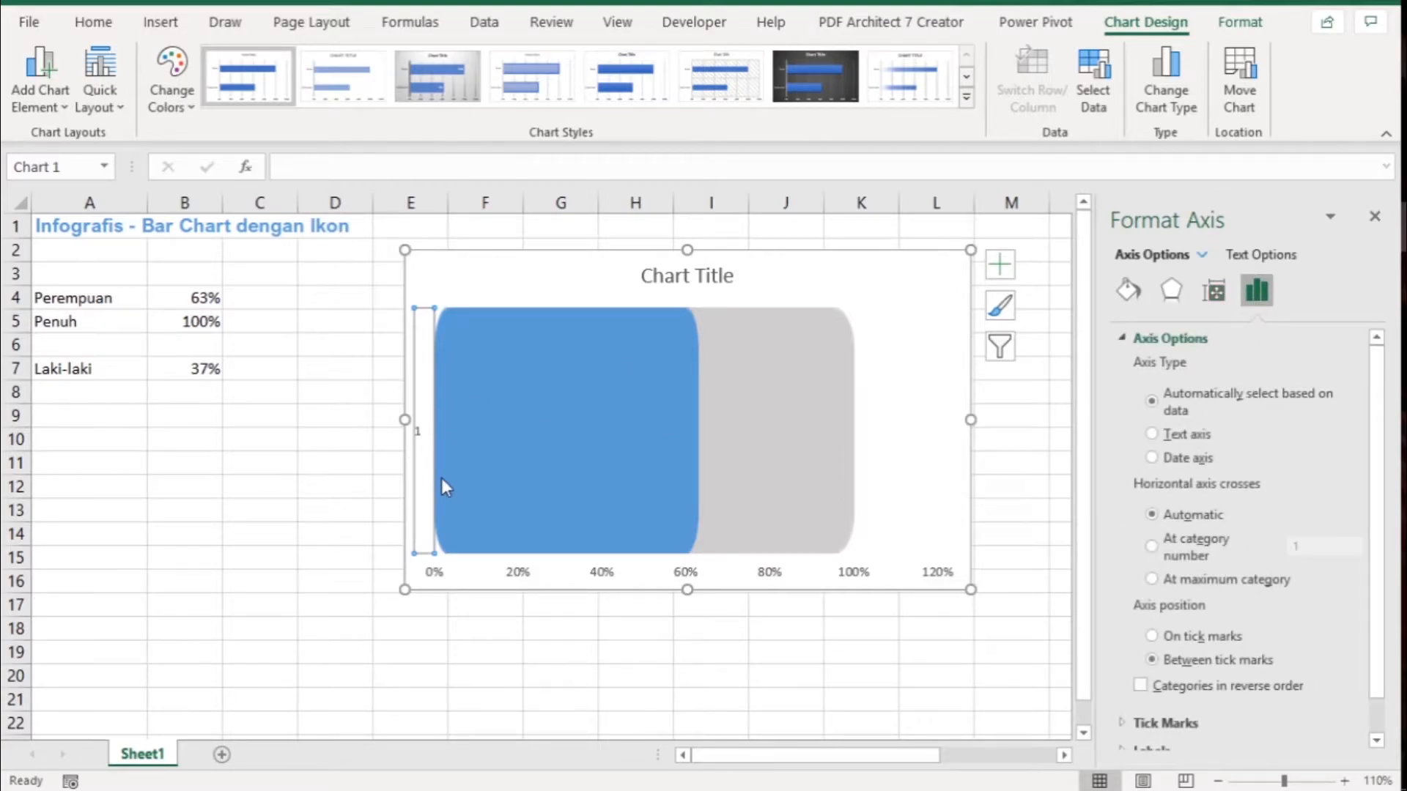
pyautogui.press('Delete')
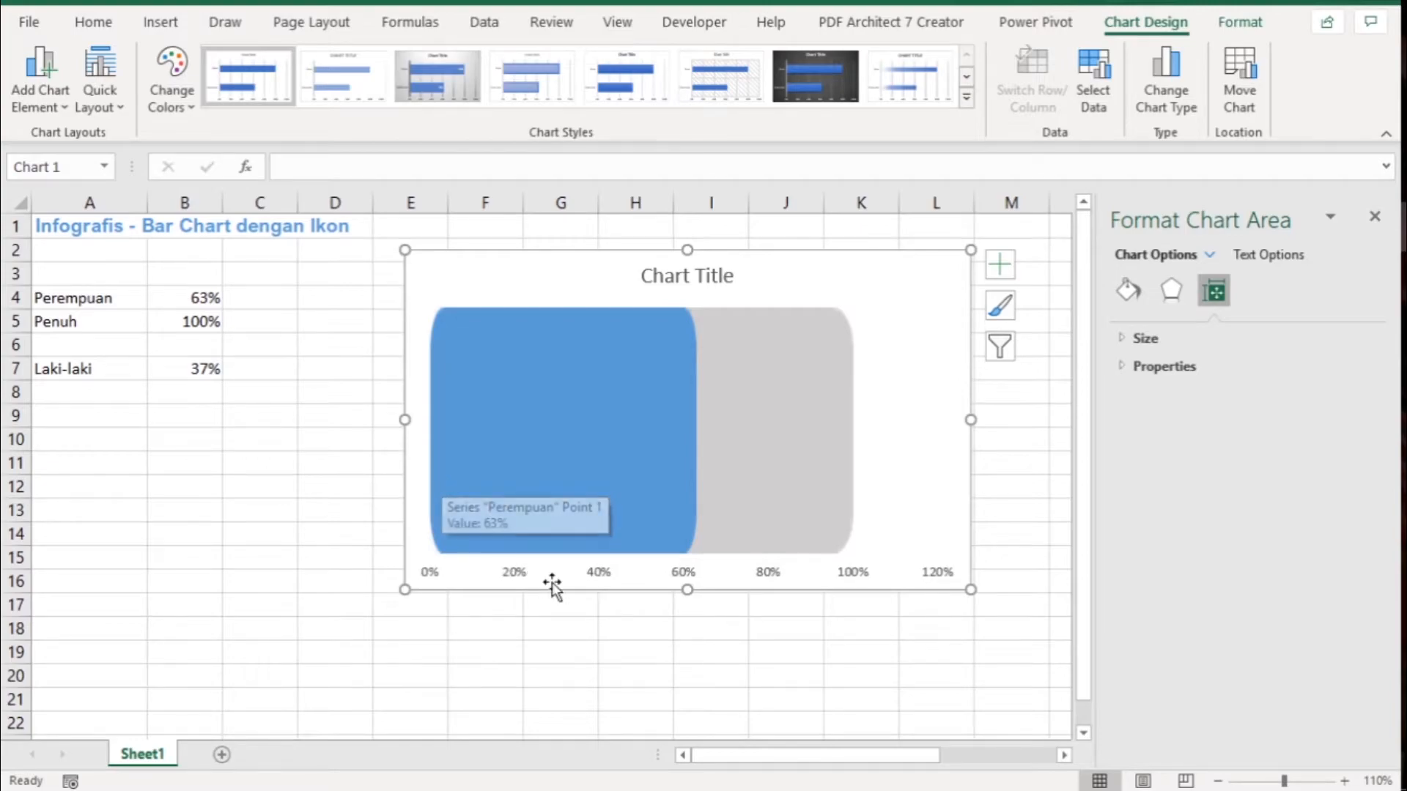
# - Fix the horizontal percentage axis bounds at a minimum of 0 and a maximum of 1
pyautogui.click(600, 574)
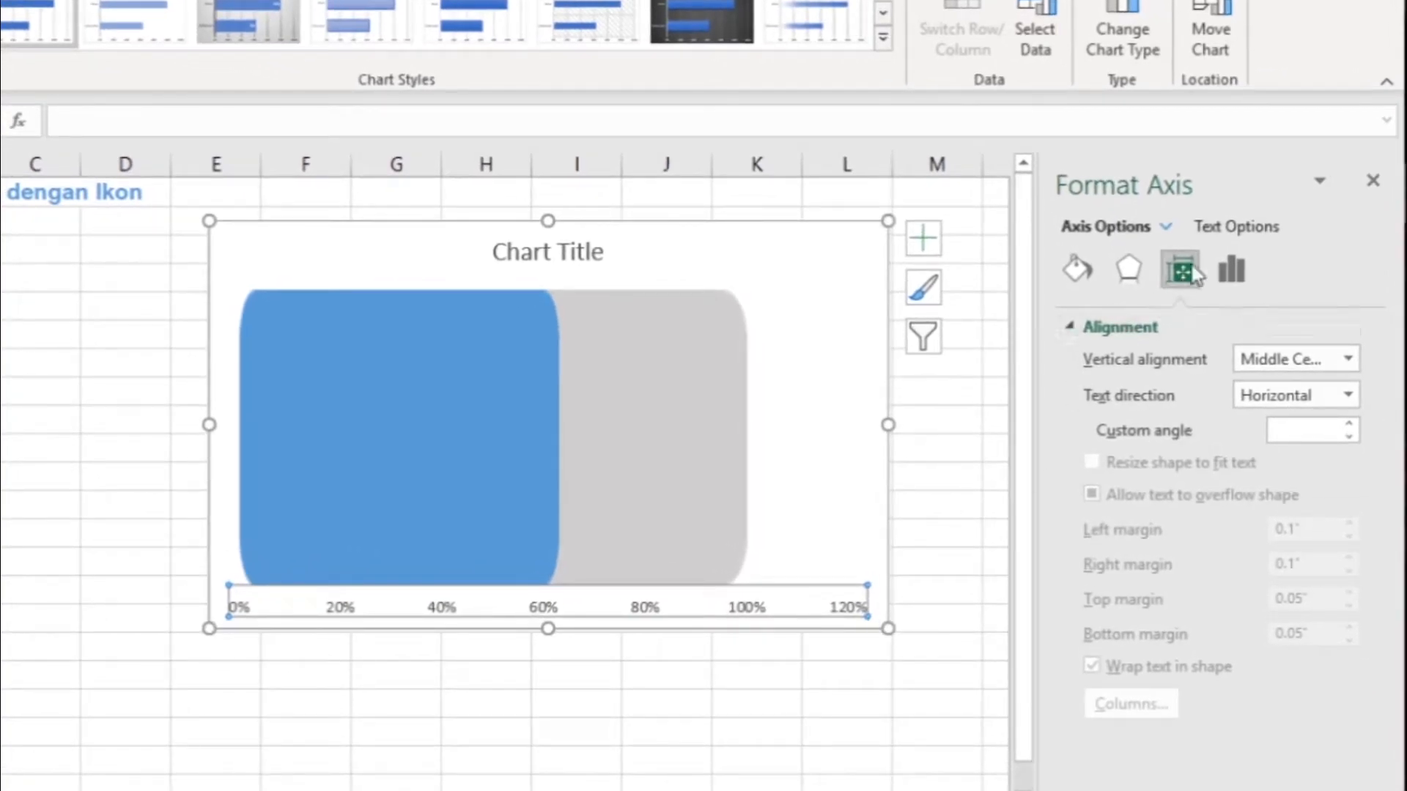
pyautogui.click(1245, 282)
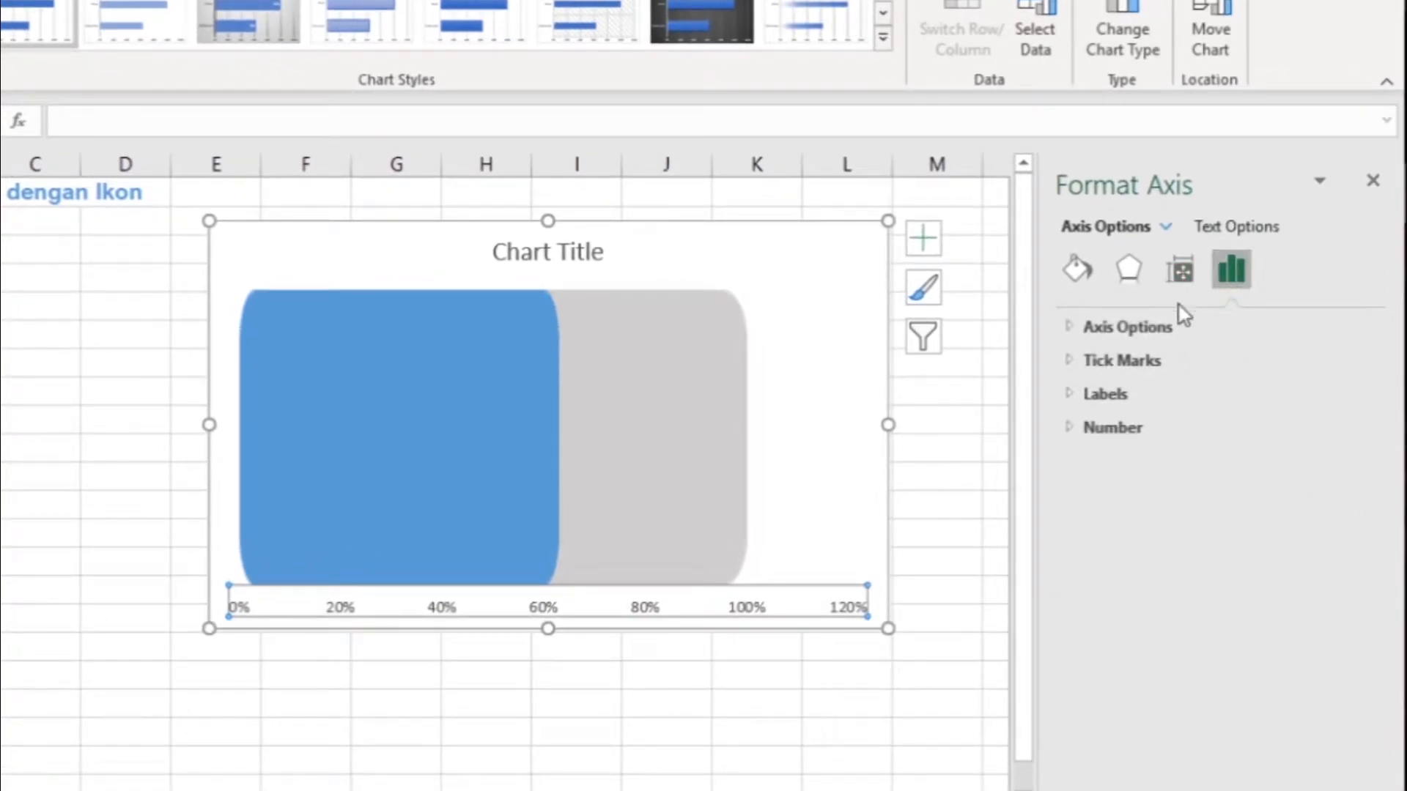
pyautogui.click(1071, 331)
pyautogui.click(1236, 389)
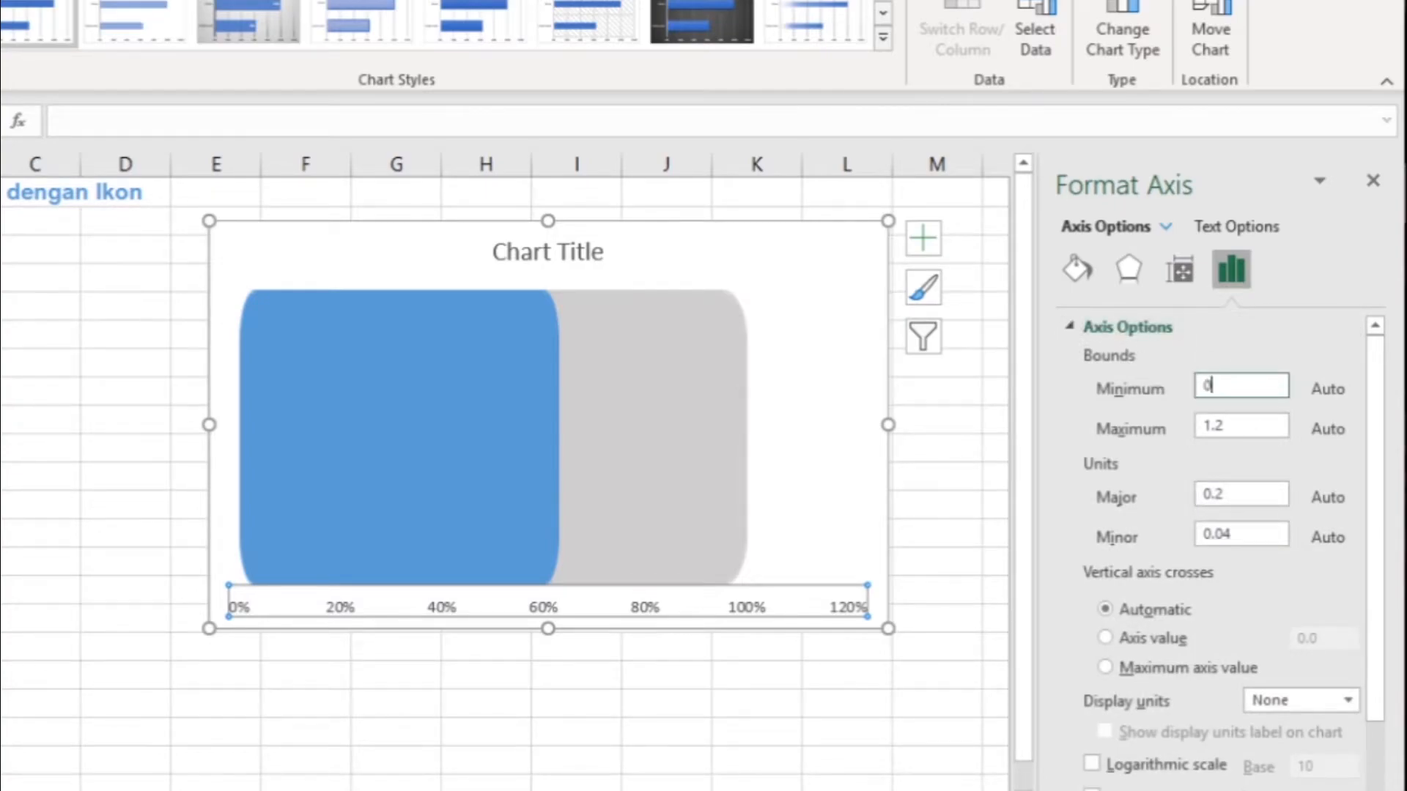
pyautogui.press('Return')
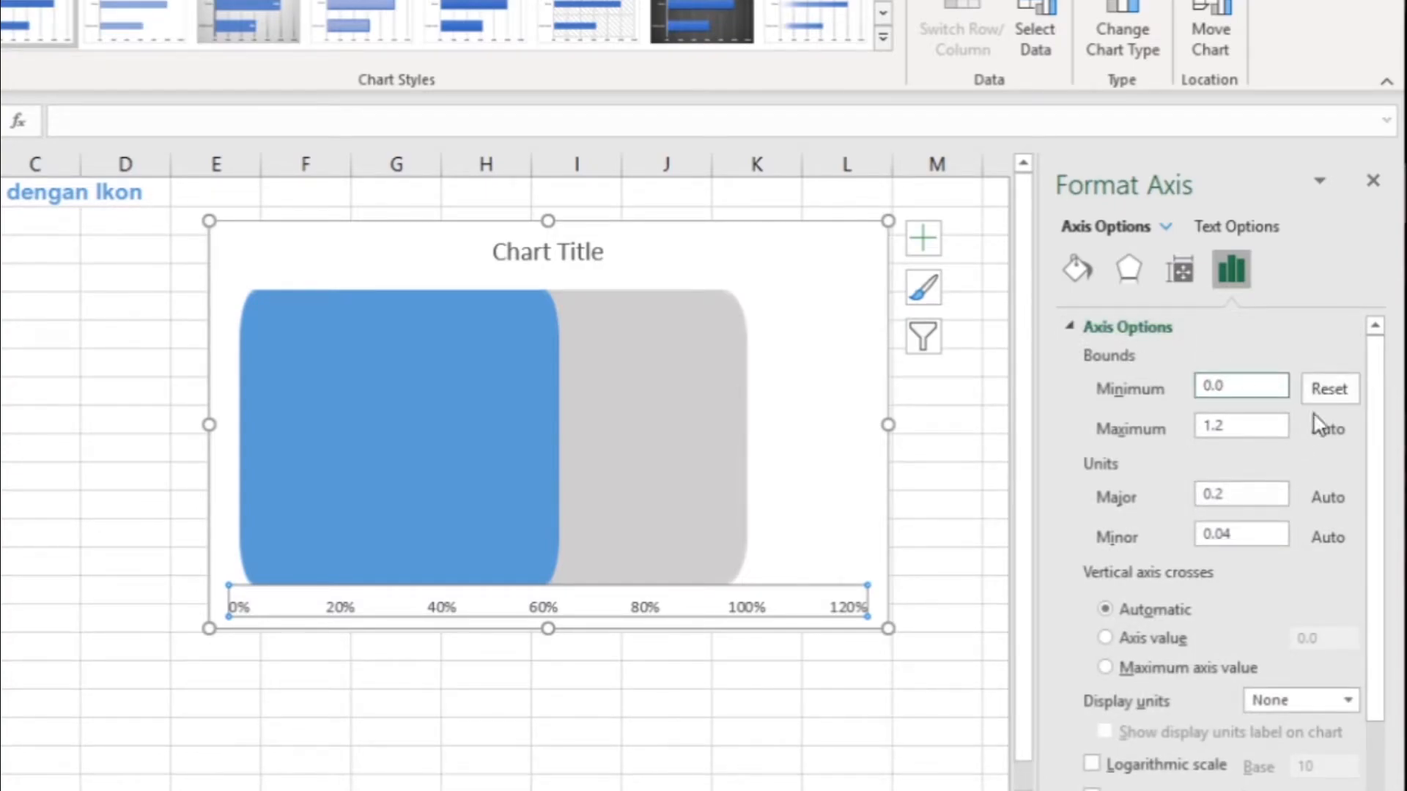
pyautogui.click(1238, 427)
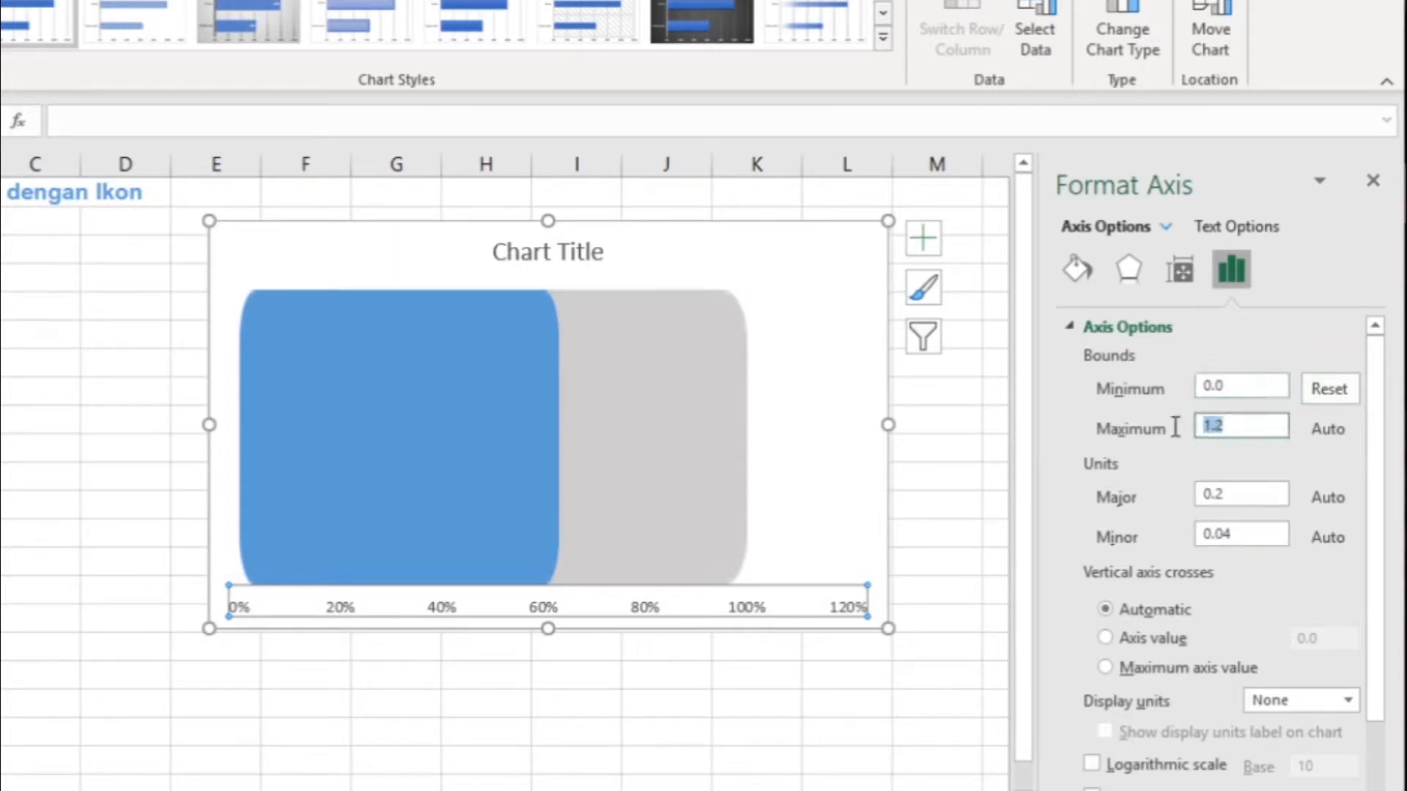
pyautogui.write('1')
pyautogui.press('Return')
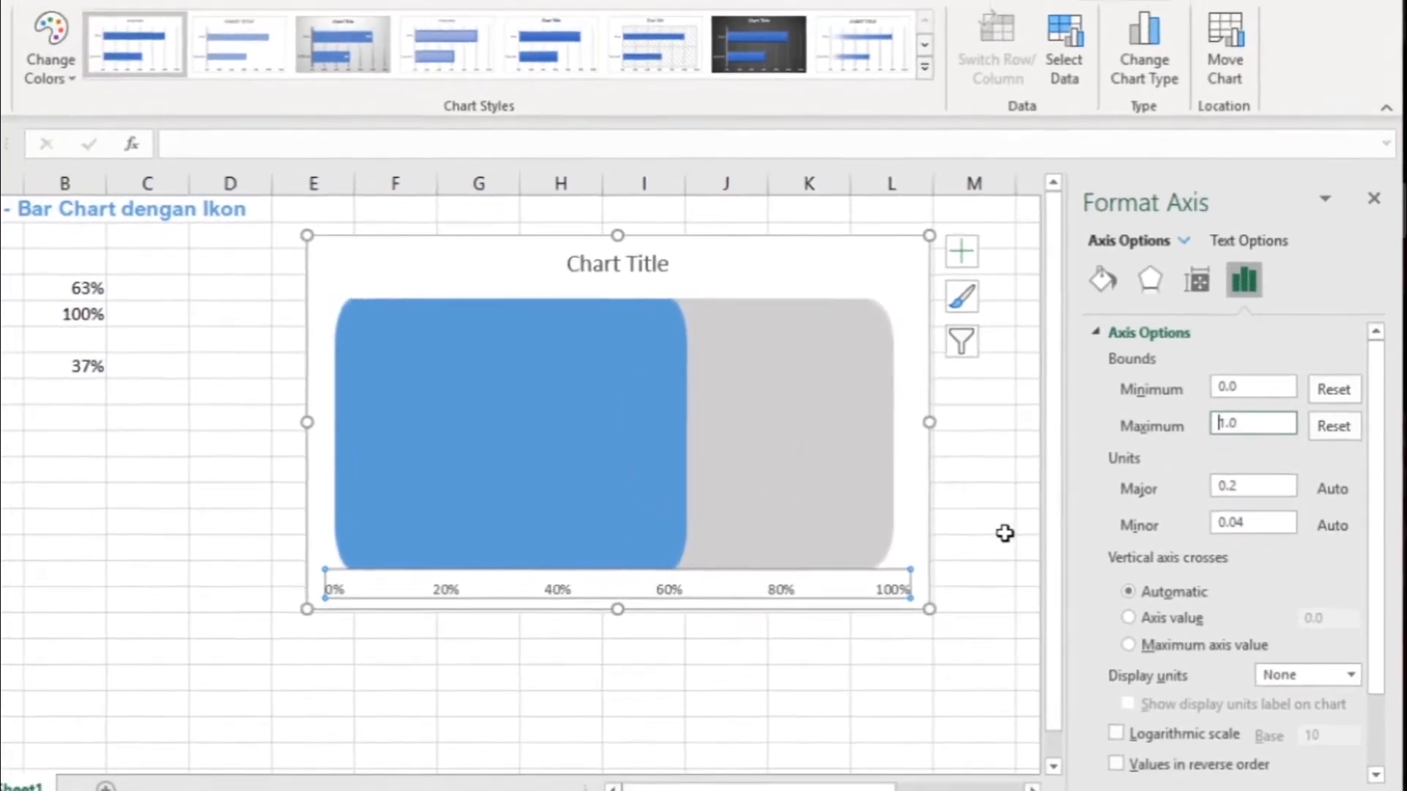
pyautogui.click(967, 539)
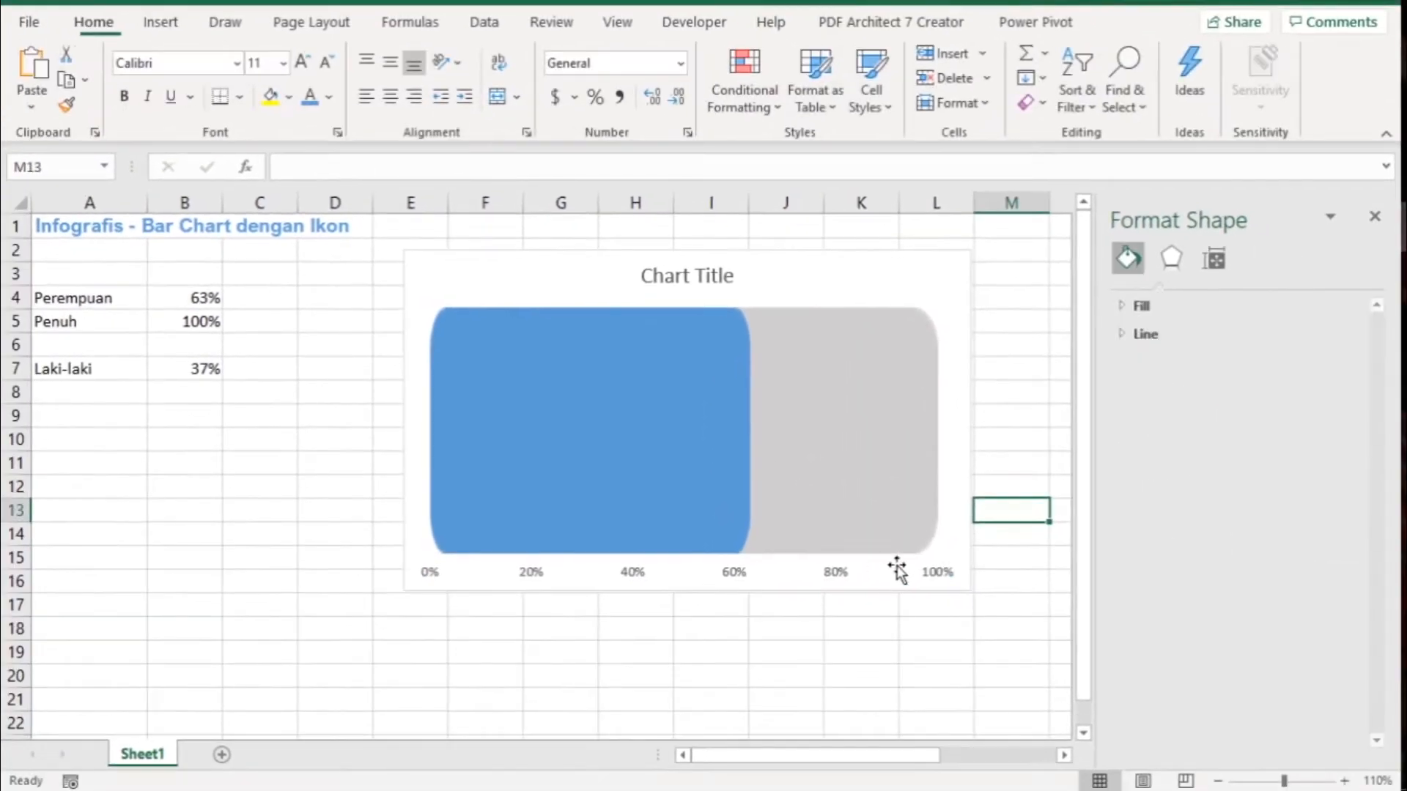
# - Delete the horizontal percentage axis and the chart title
pyautogui.click(843, 573)
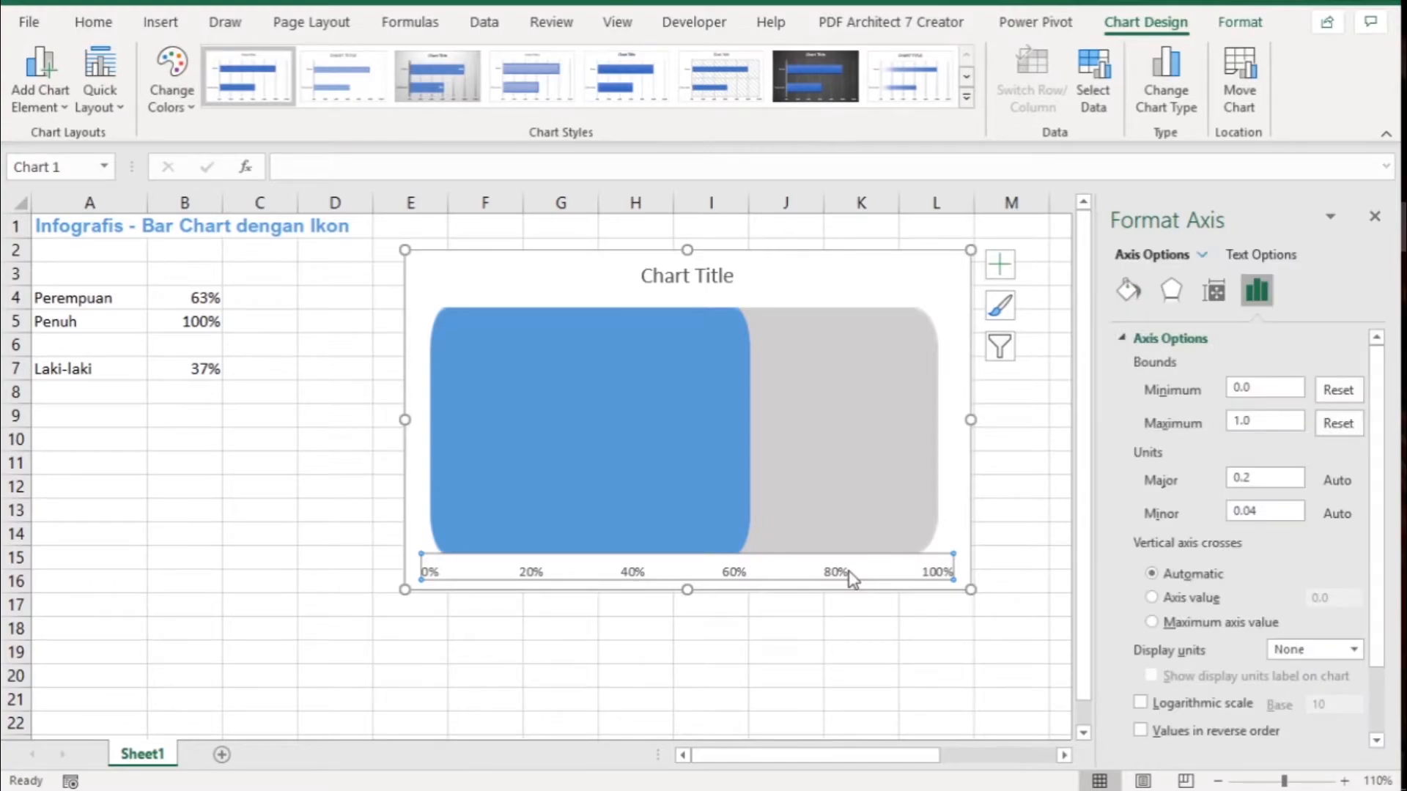
pyautogui.press('Delete')
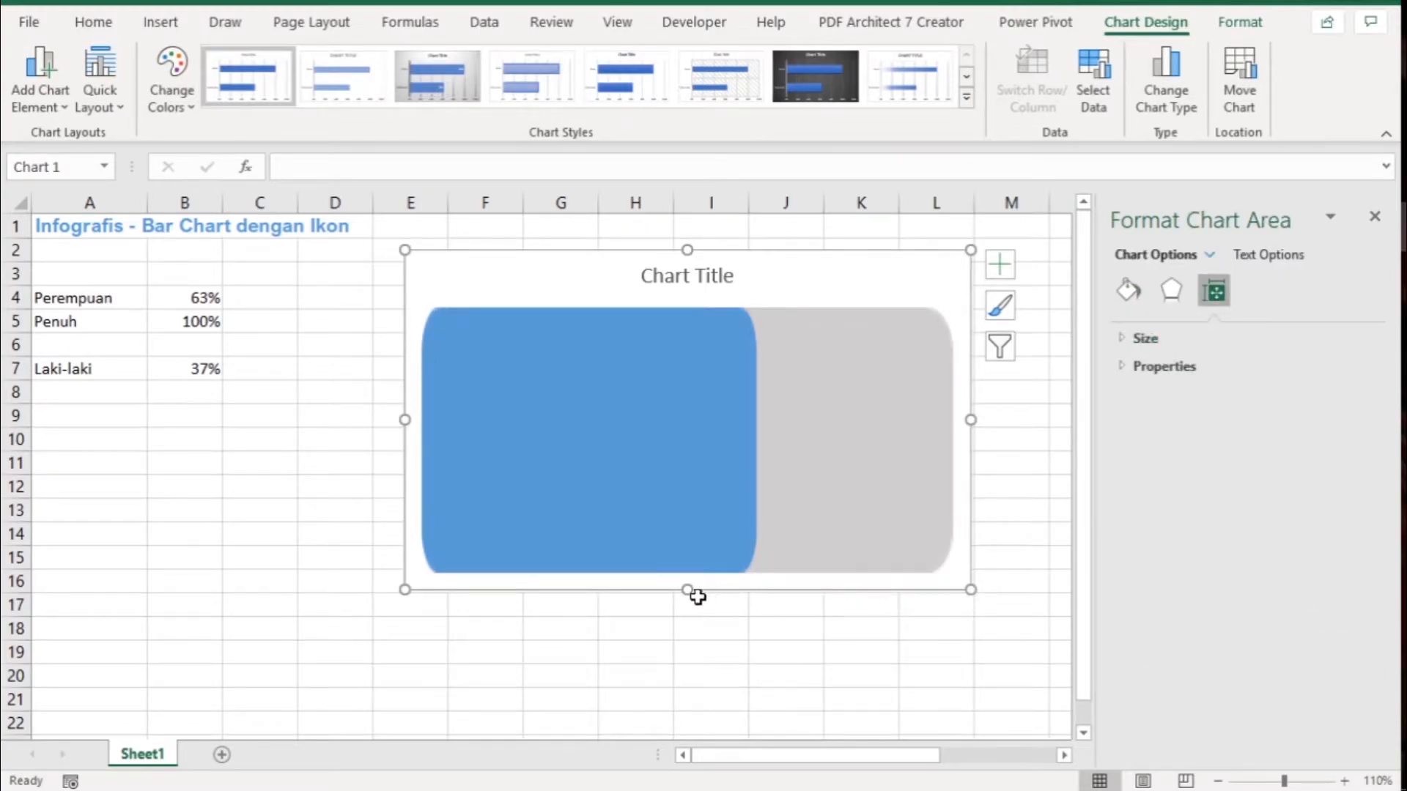
pyautogui.click(695, 280)
pyautogui.press('Delete')
# - Shrink the chart to about 0.85" high and 5" wide and place it over columns D to K, rows 3 to 7
pyautogui.moveTo(687, 250); pyautogui.dragTo(639, 272)
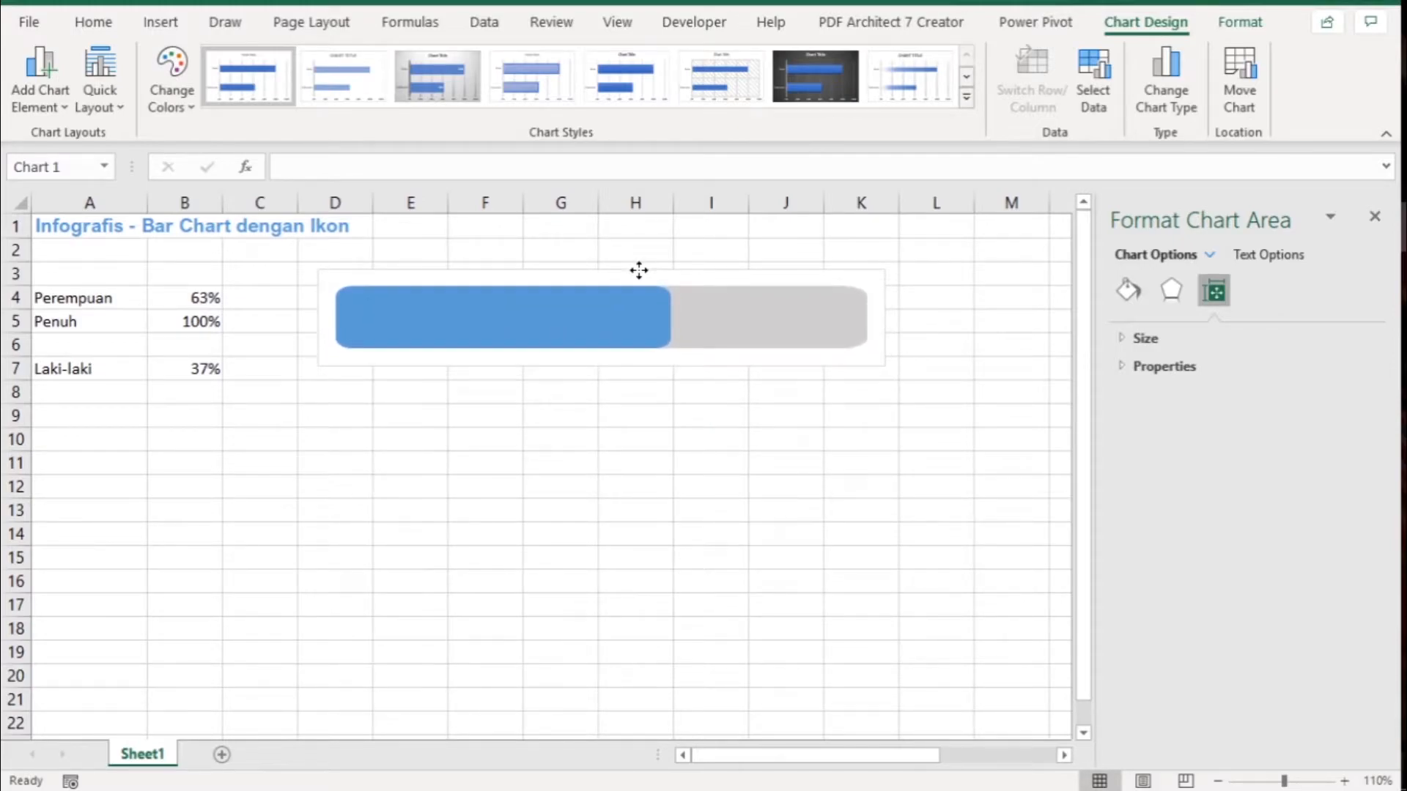
pyautogui.click(702, 413)
# - Remove the outline around the chart area
pyautogui.click(630, 370)
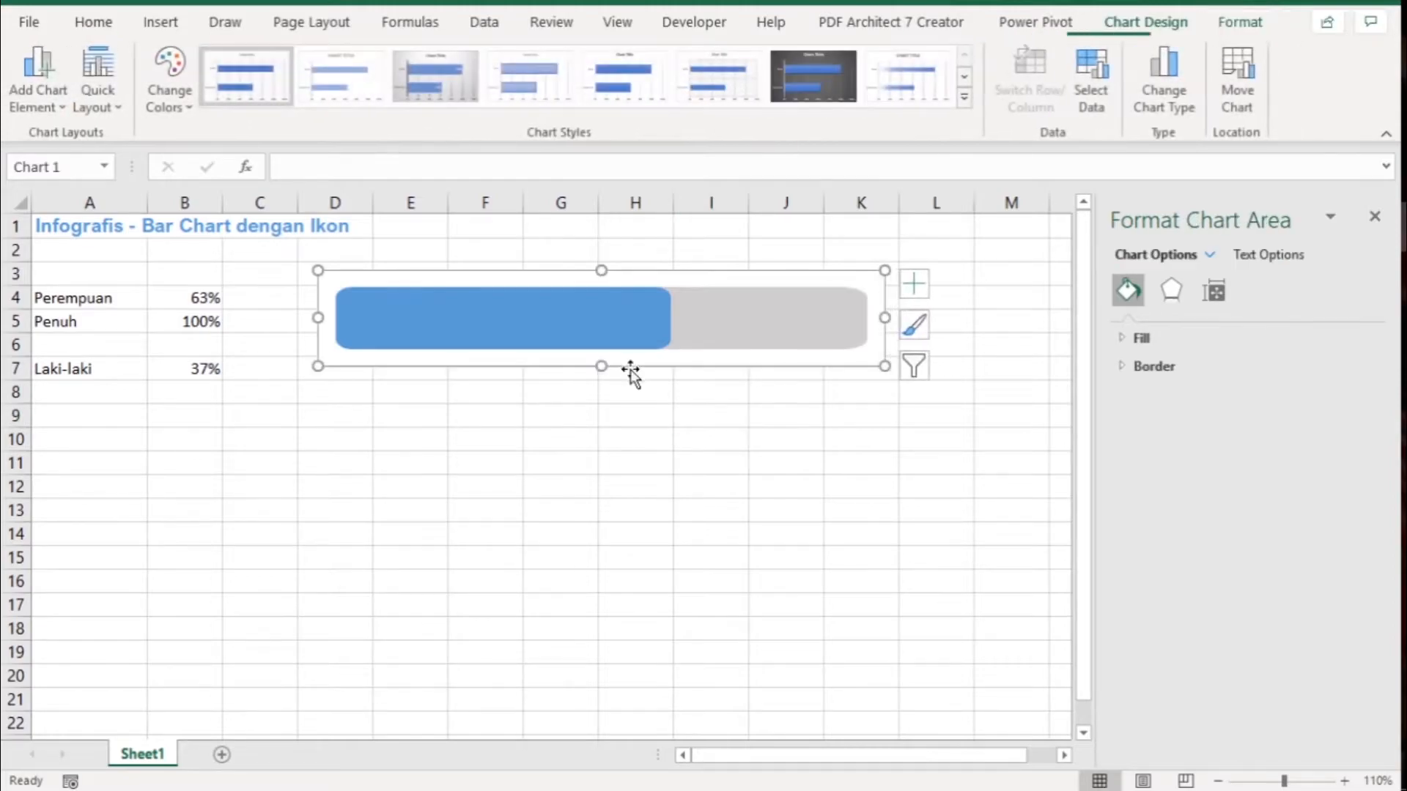
pyautogui.click(1244, 24)
pyautogui.click(623, 77)
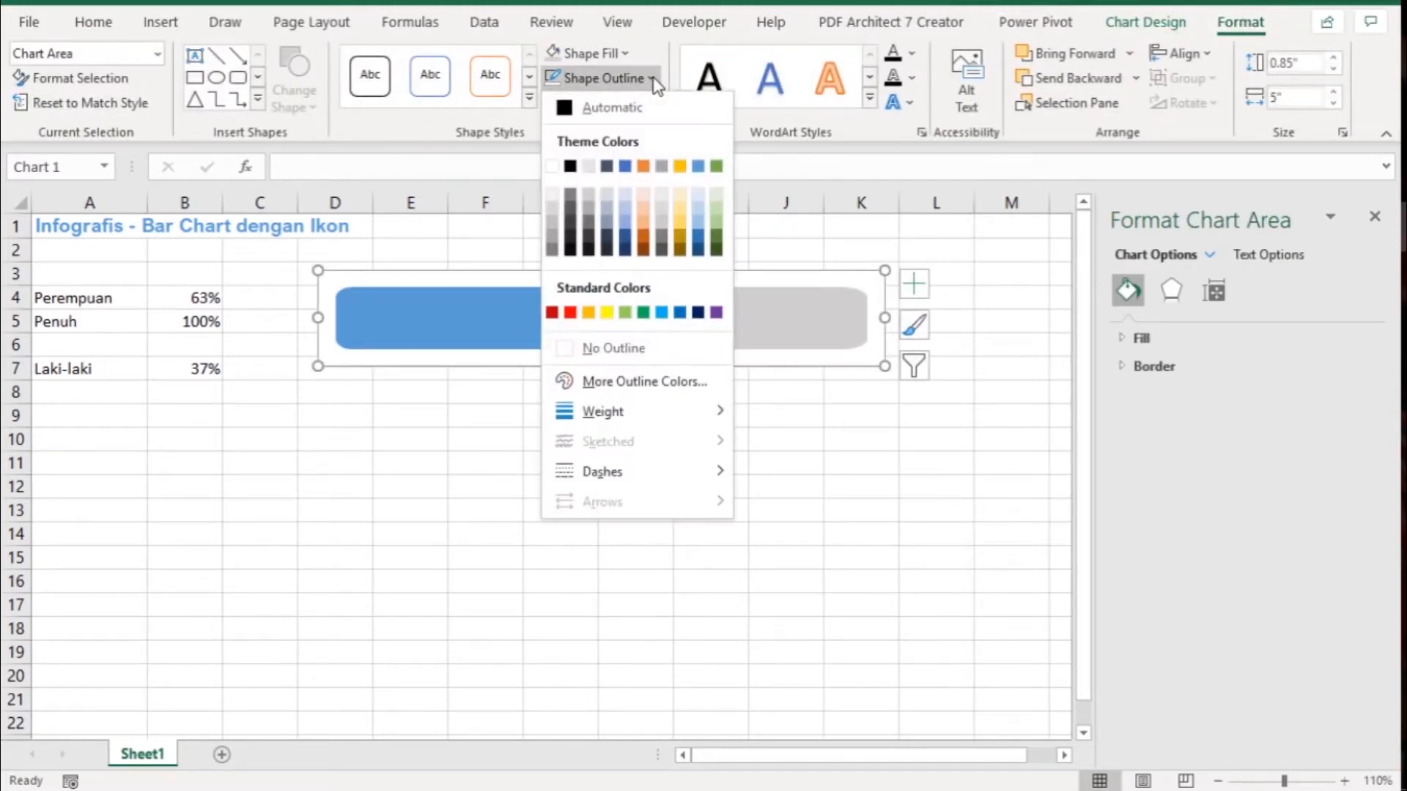
pyautogui.click(608, 350)
pyautogui.click(472, 420)
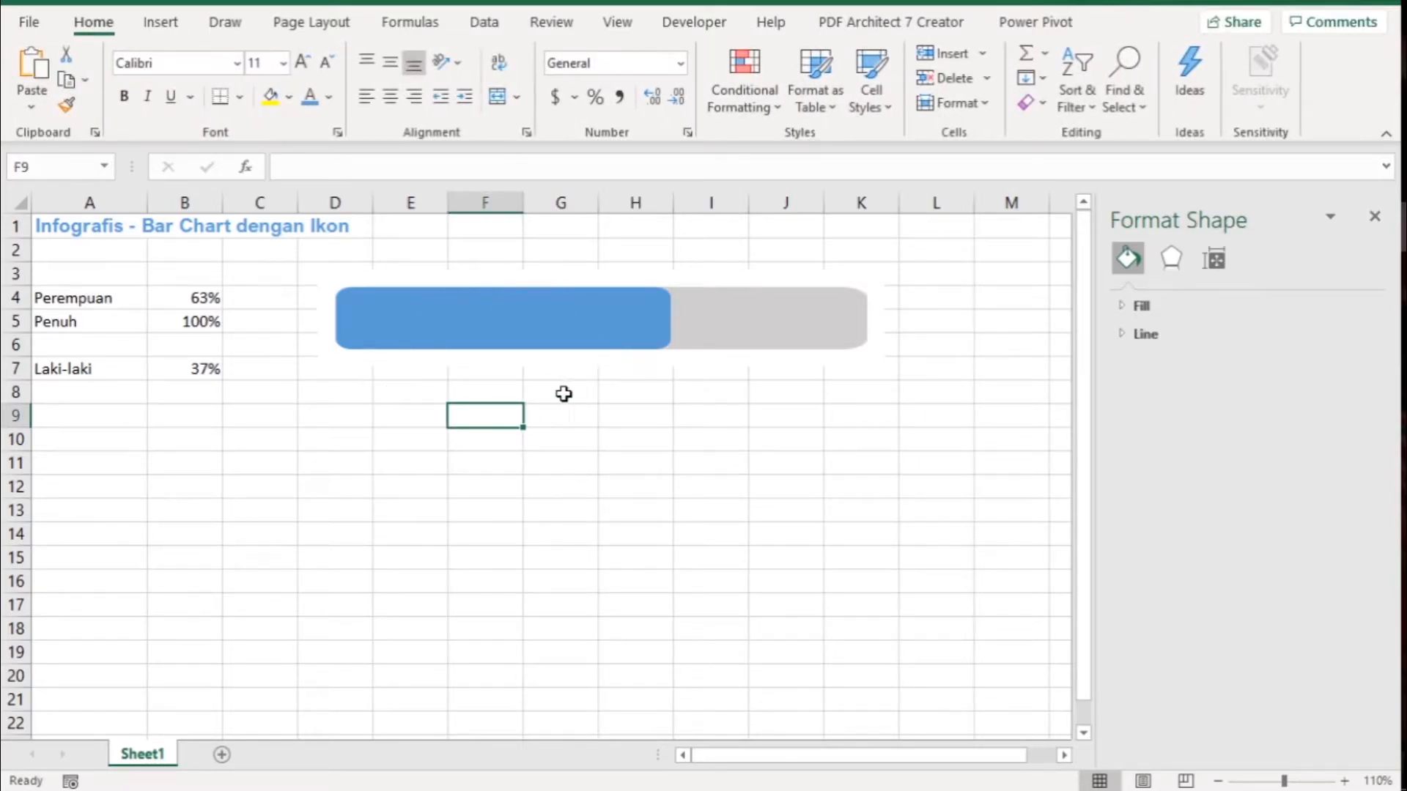
# - Add a data label showing the value to the blue Perempuan bar and position it at Inside Base
pyautogui.click(460, 325)
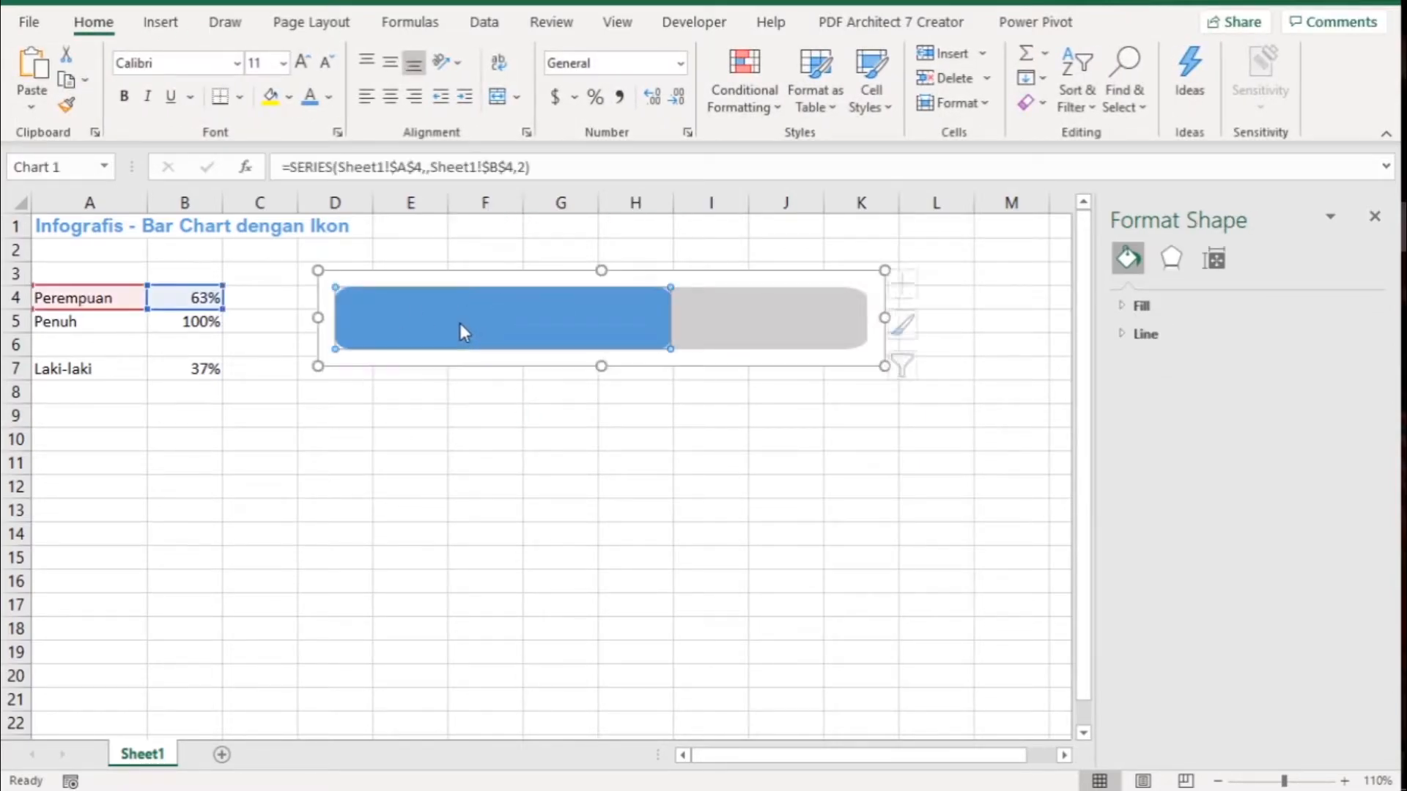
pyautogui.rightClick(540, 323)
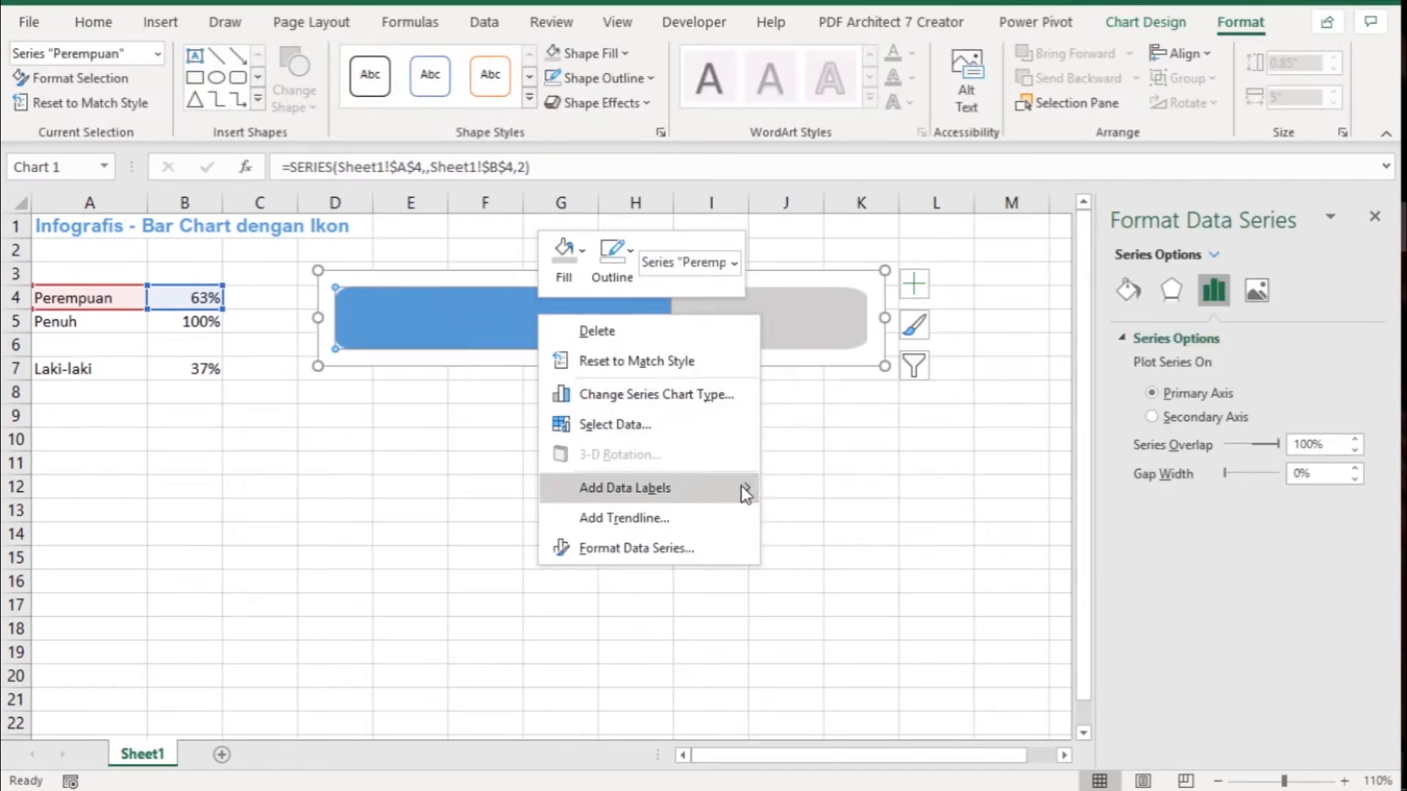
pyautogui.moveTo(741, 486)
pyautogui.click(797, 491)
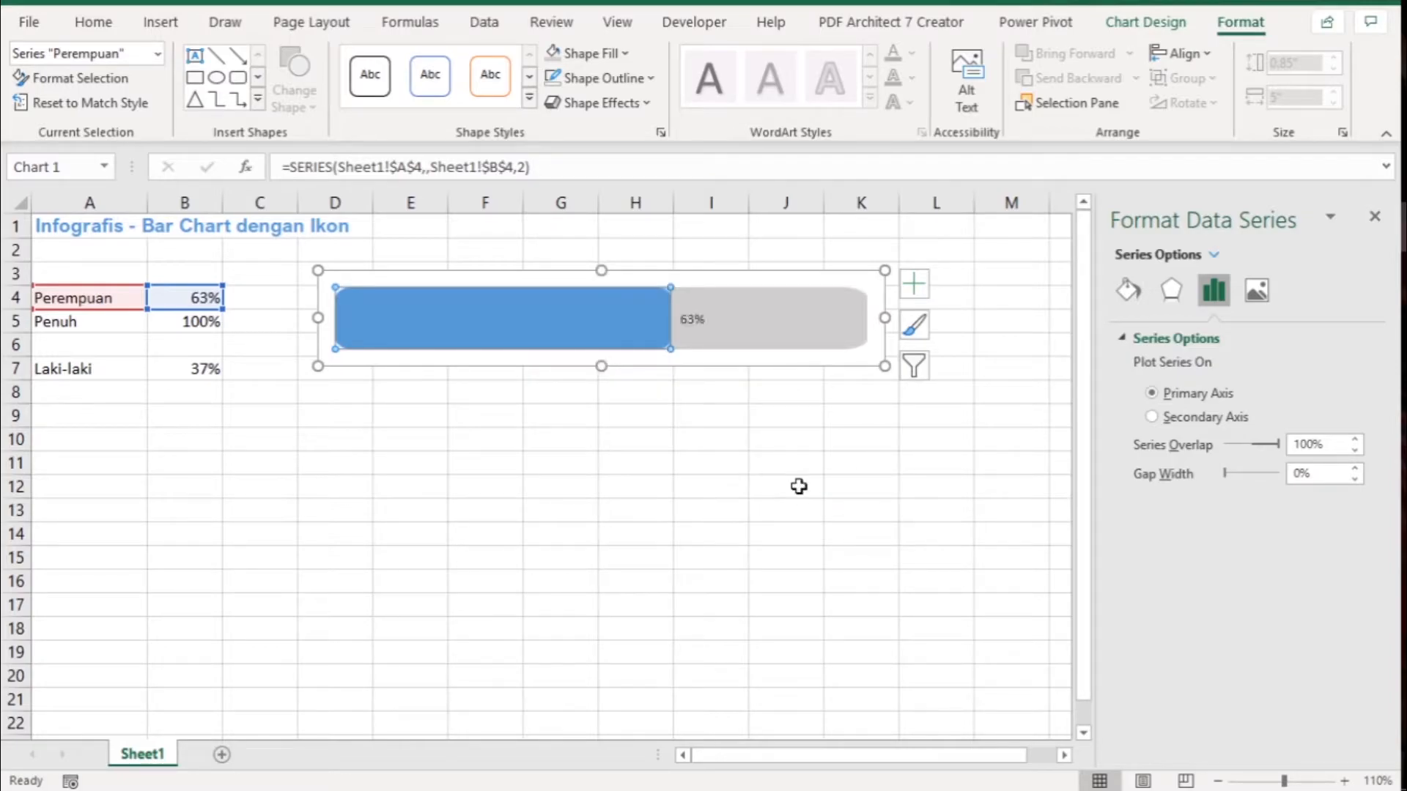
pyautogui.click(692, 319)
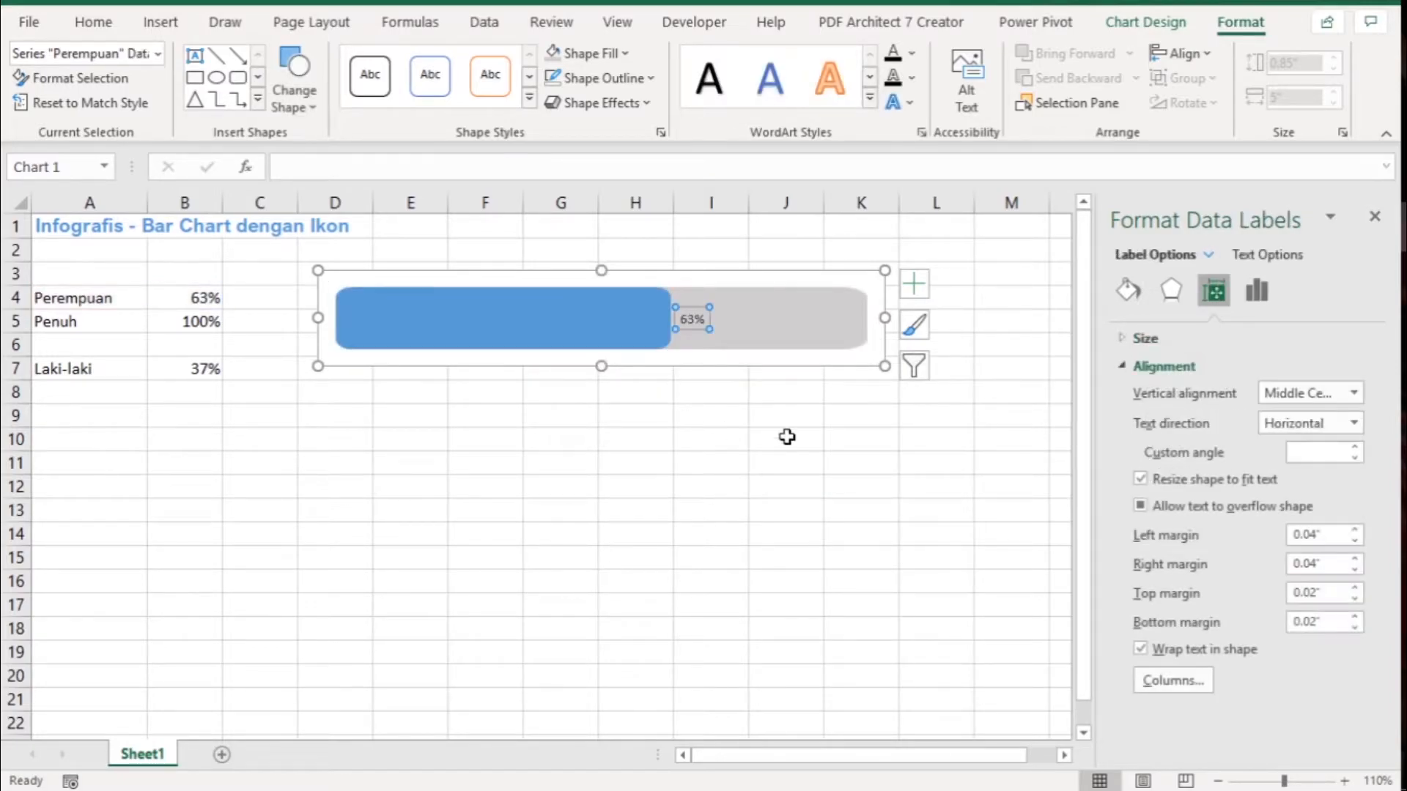
pyautogui.click(1272, 291)
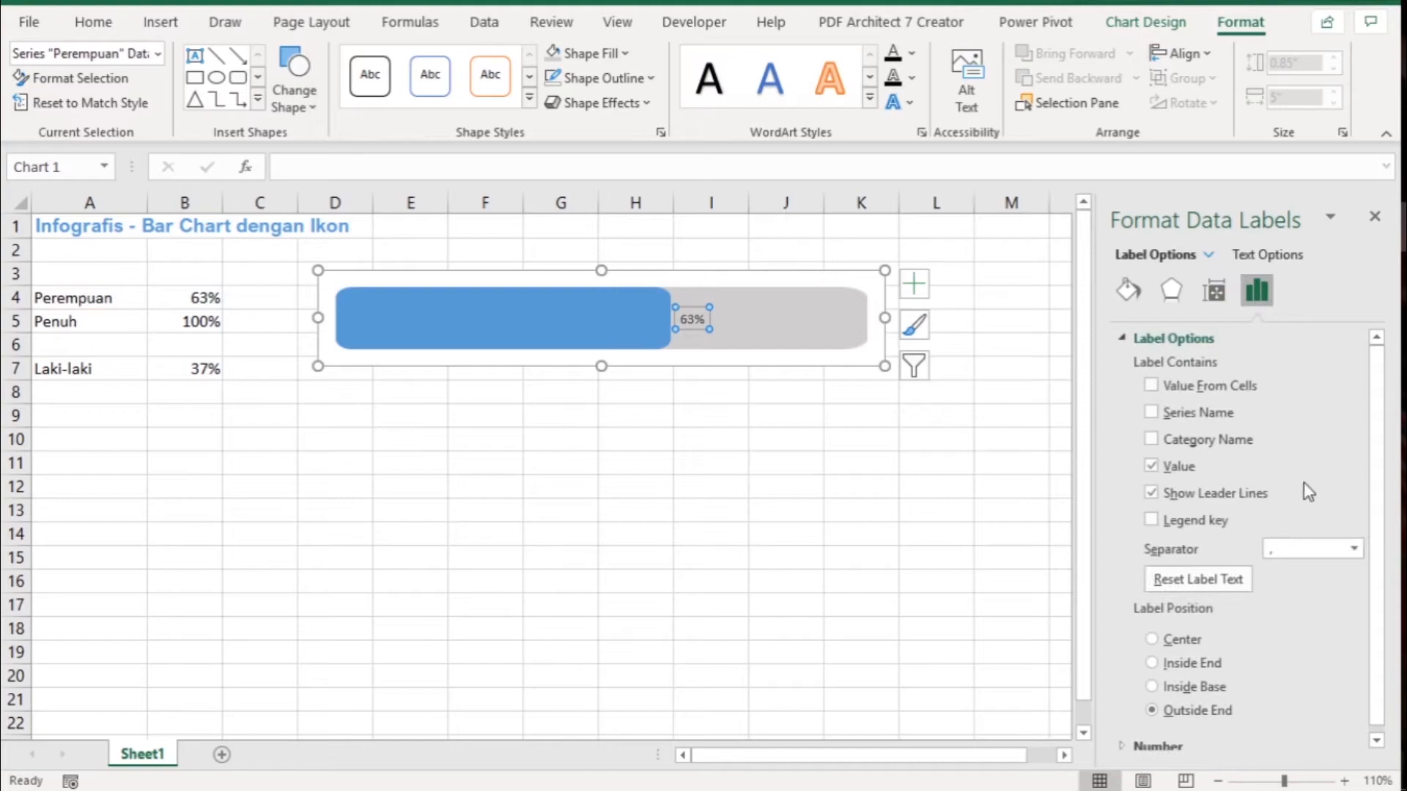
pyautogui.click(1152, 686)
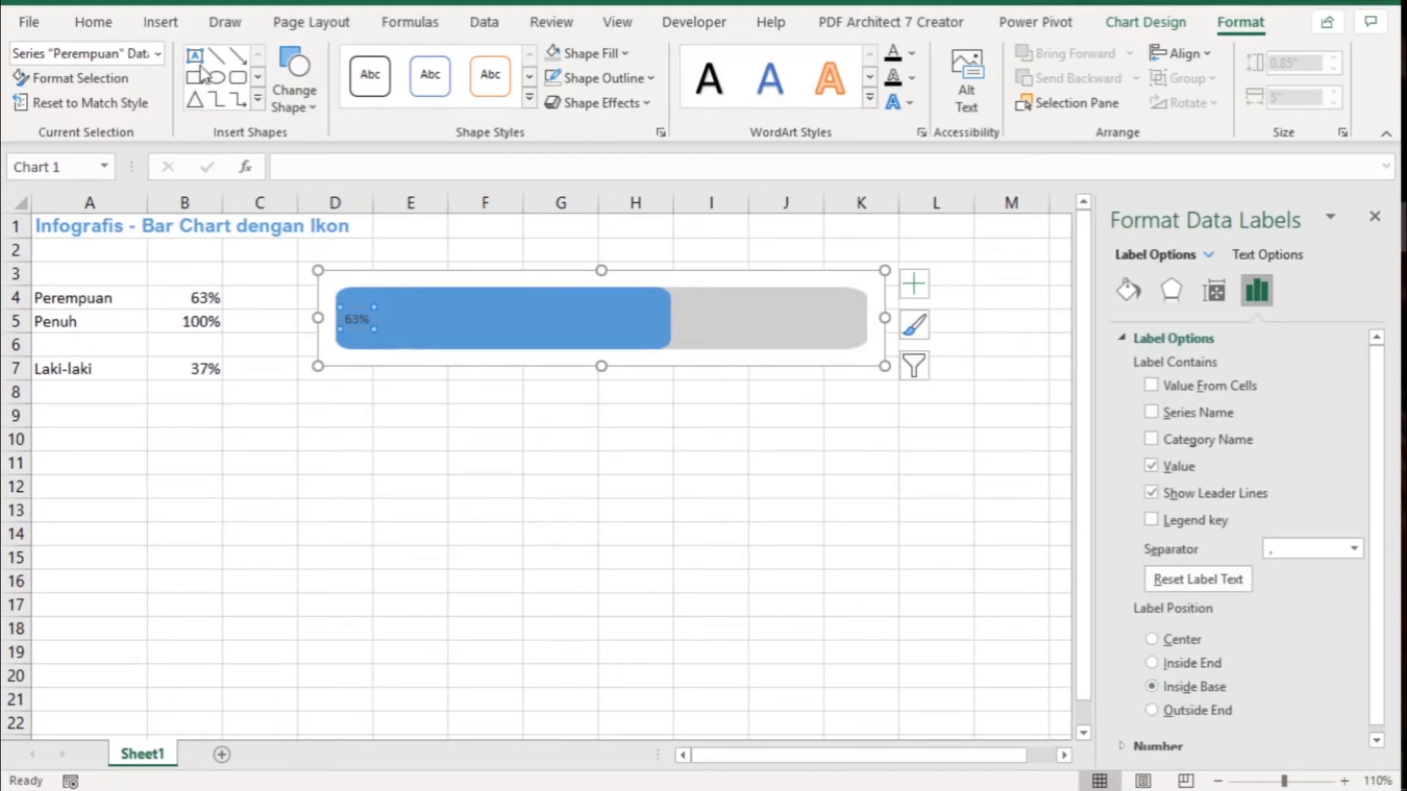
# - Format the Perempuan bar's data label in bold Arial Nova at size 20
pyautogui.click(91, 21)
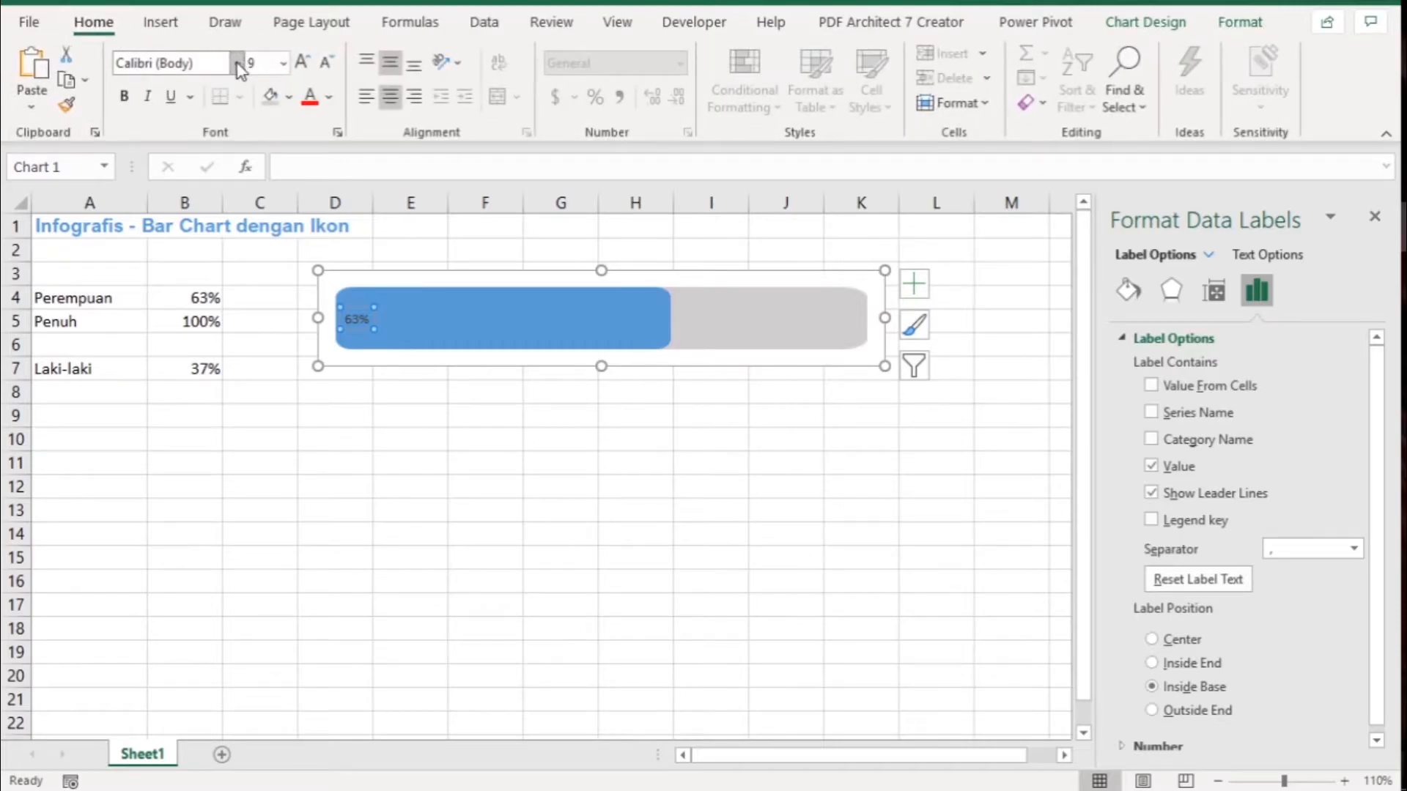
pyautogui.click(238, 64)
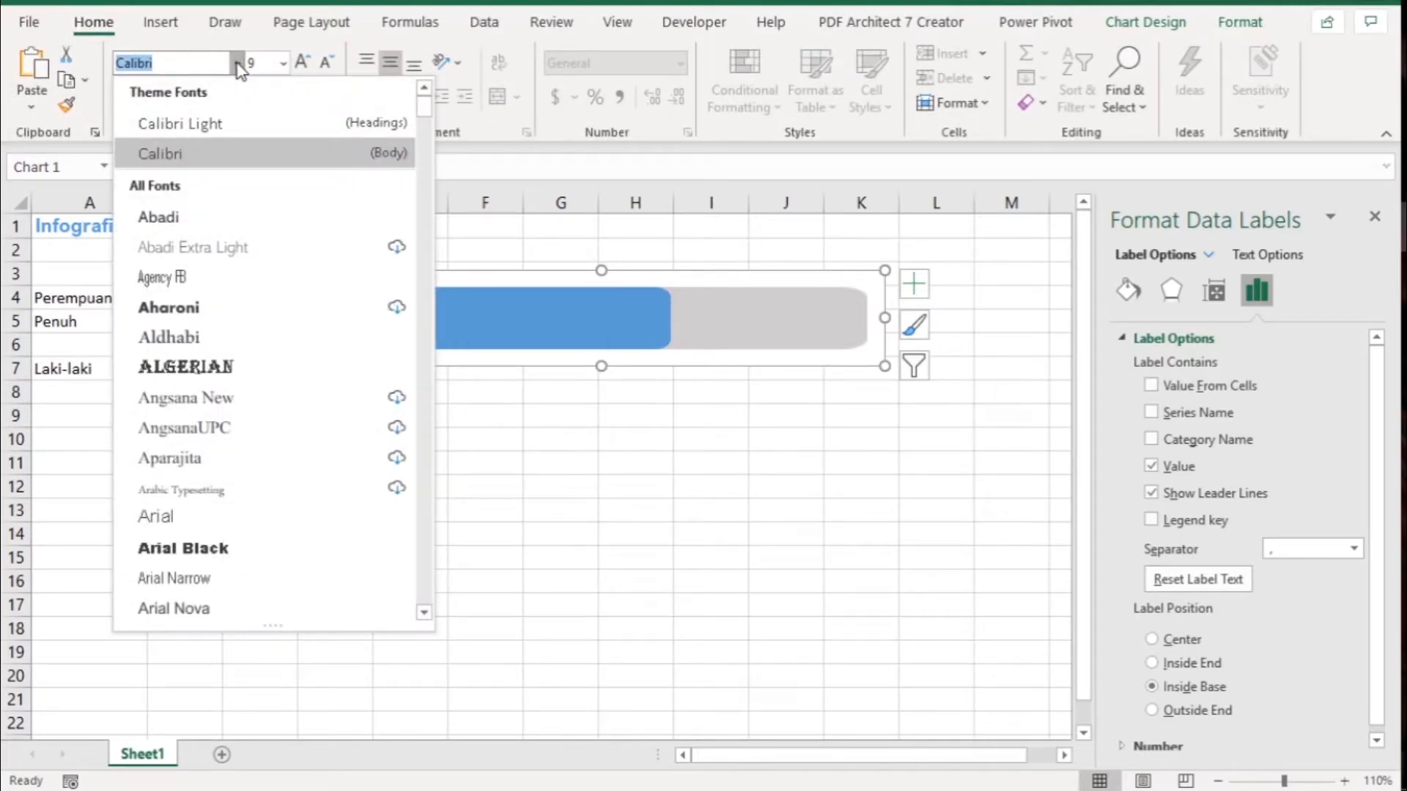
pyautogui.click(214, 609)
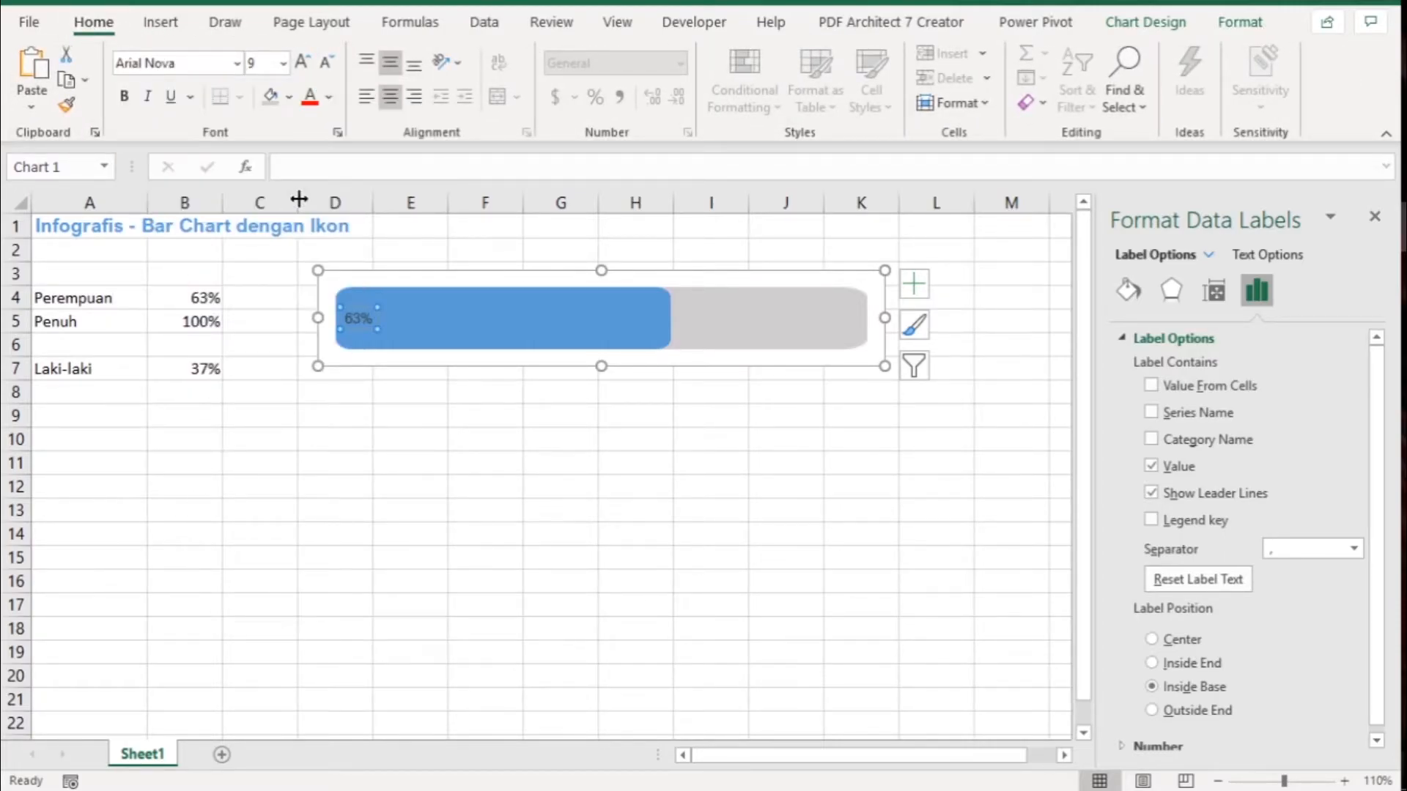
pyautogui.click(128, 97)
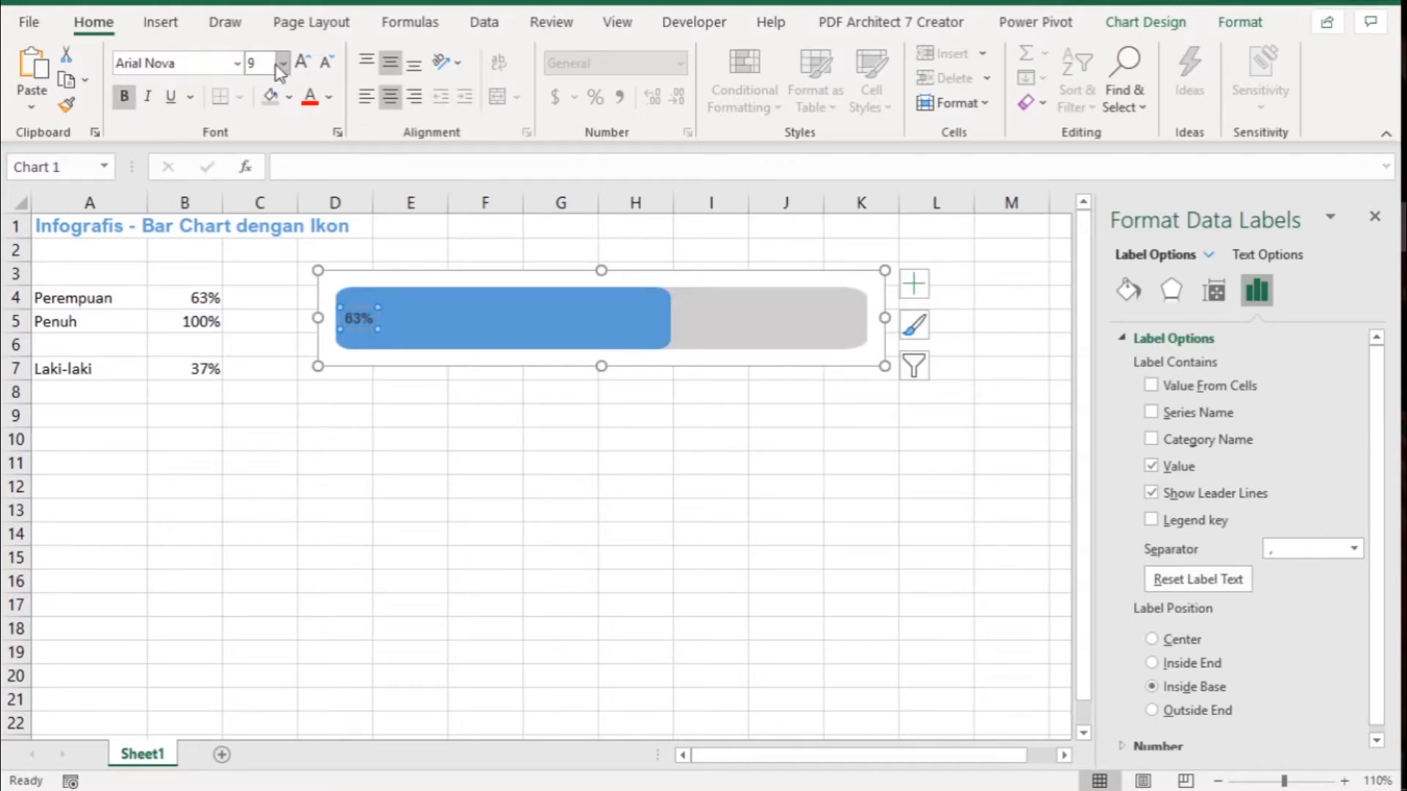
pyautogui.click(283, 66)
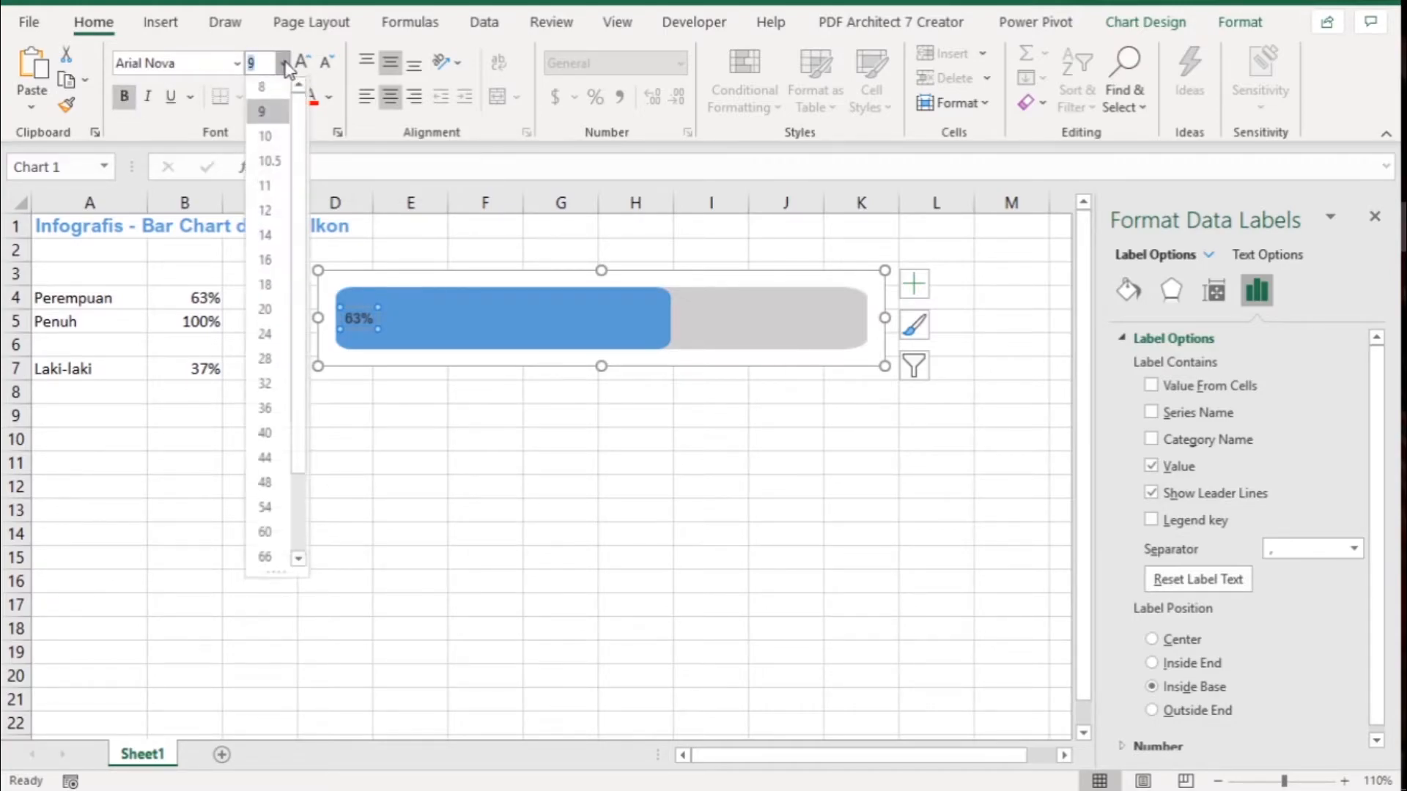
pyautogui.click(274, 311)
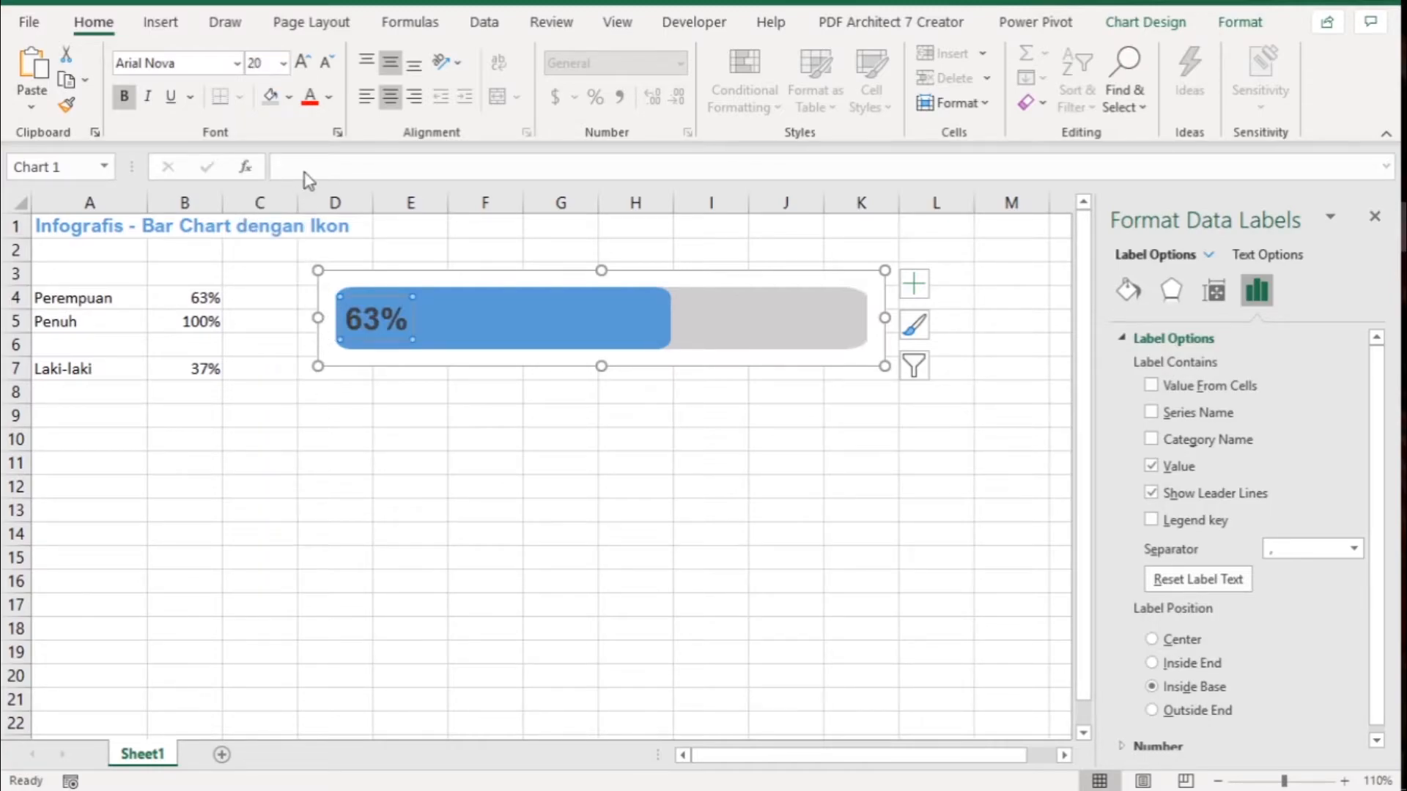
pyautogui.click(290, 97)
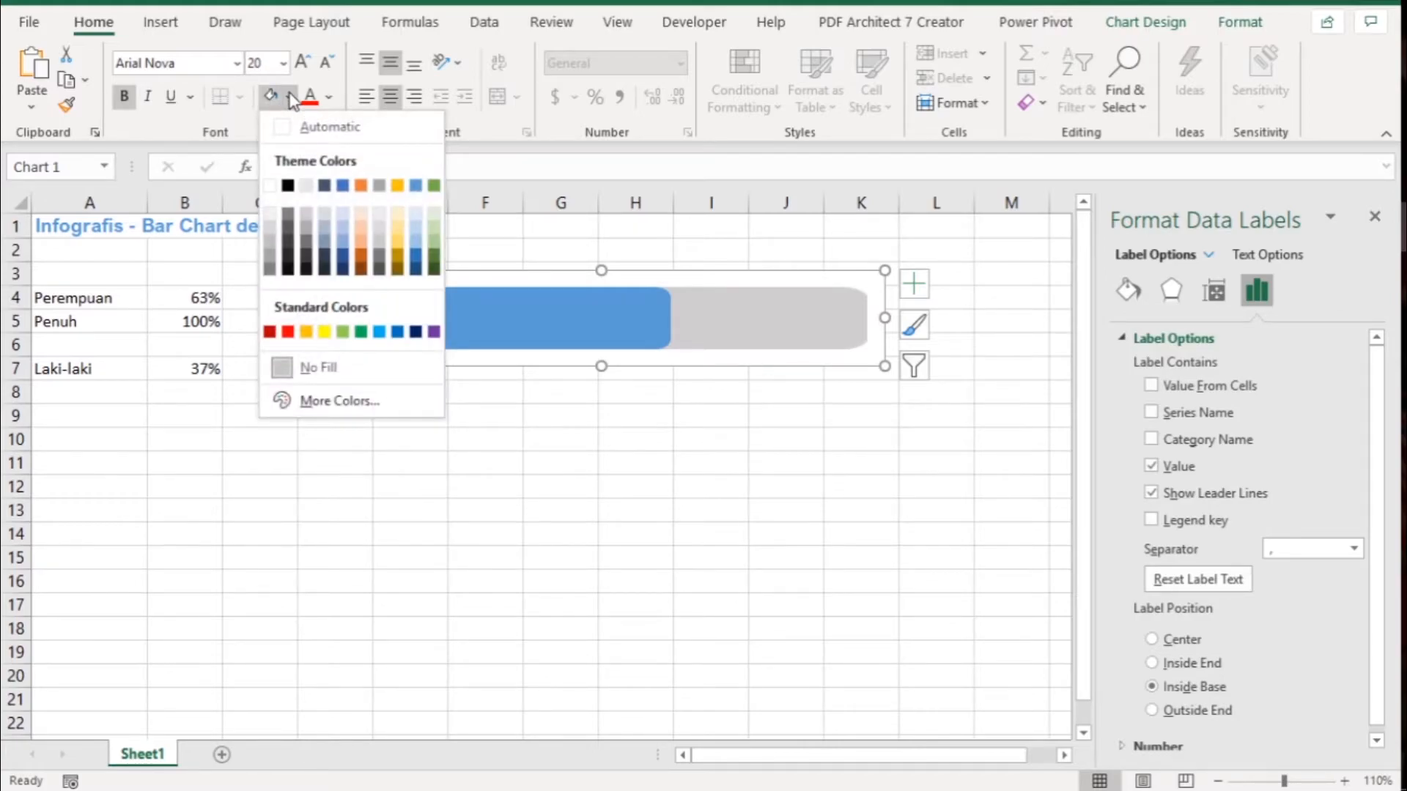
pyautogui.click(269, 185)
pyautogui.click(491, 471)
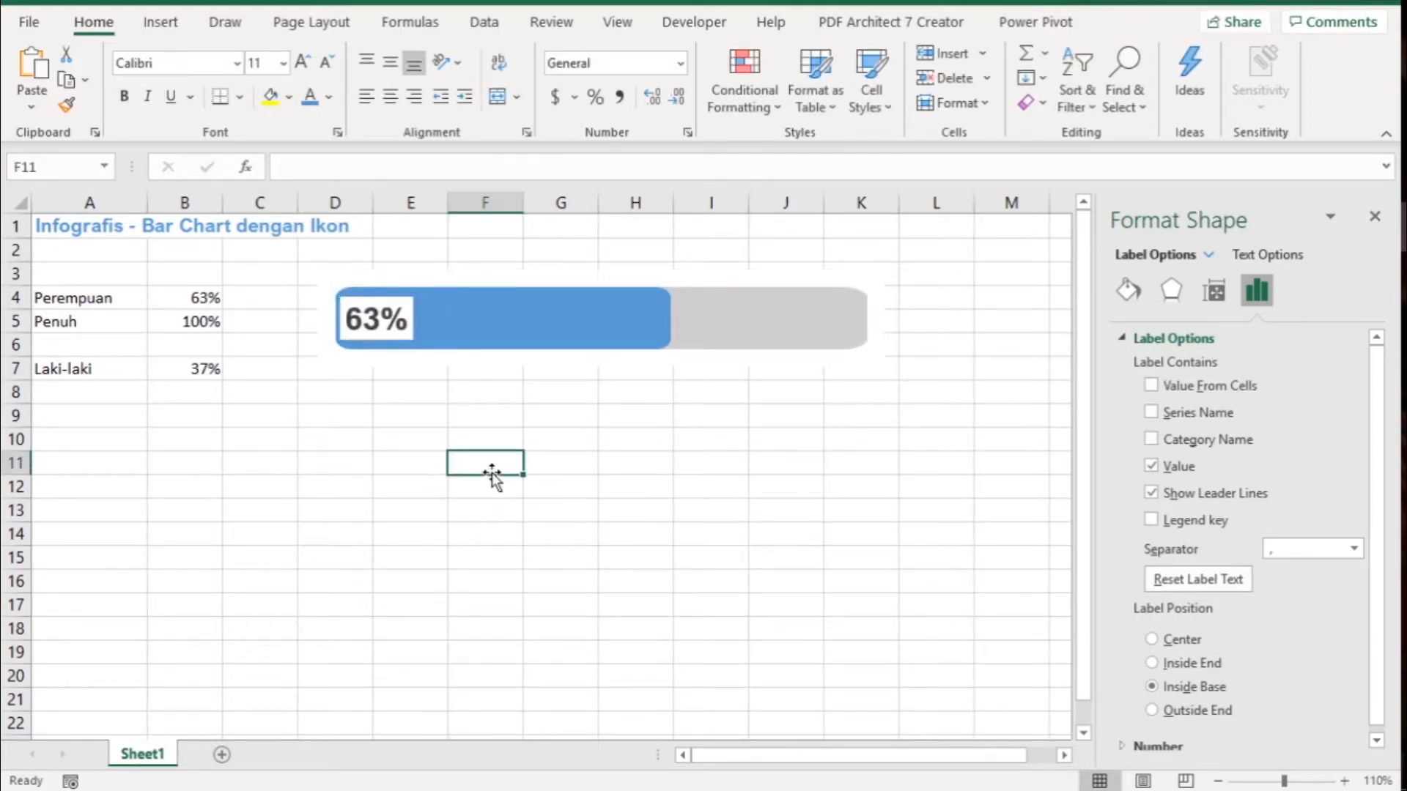
pyautogui.hotkey('ctrl', 'z')
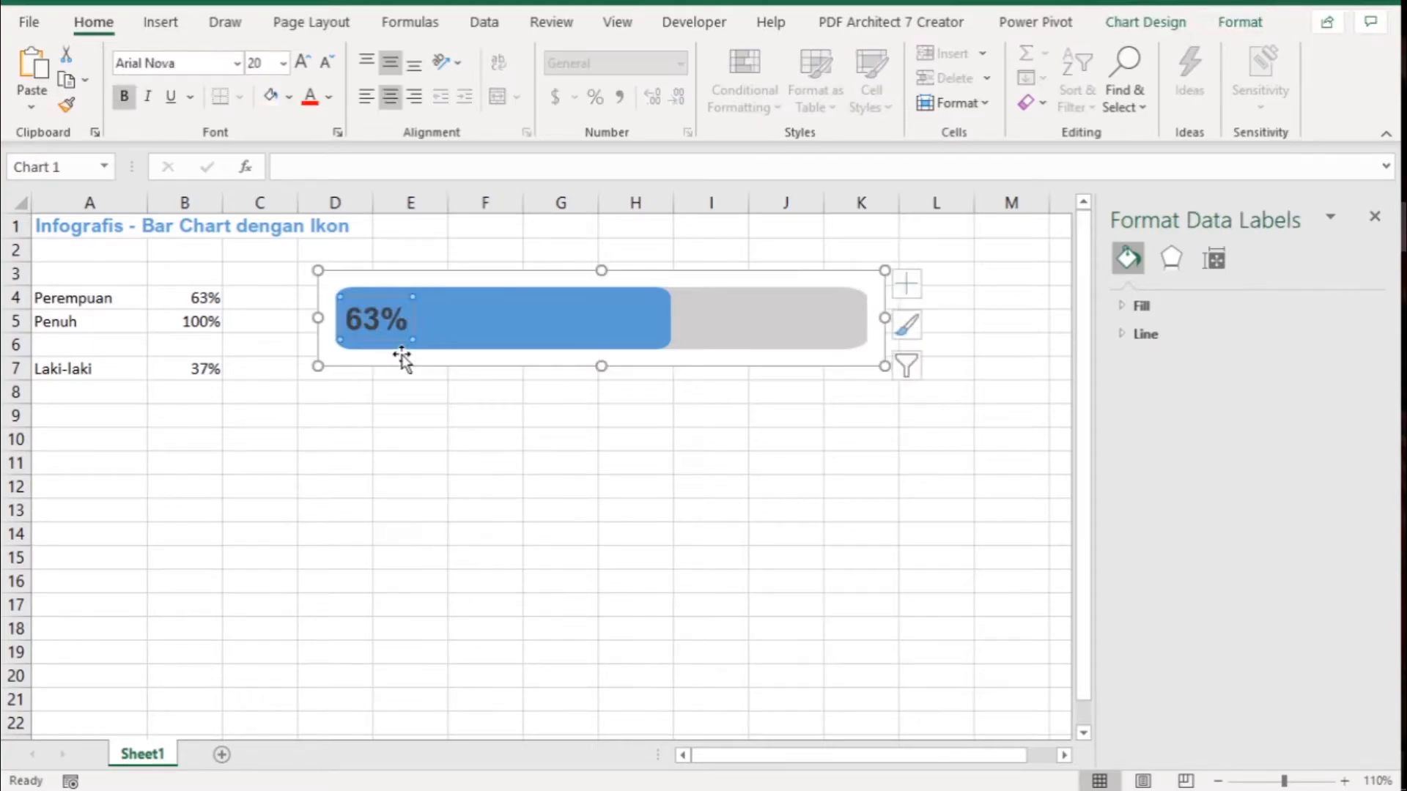
# - Change the font color of the Perempuan bar's data label to white
pyautogui.click(330, 98)
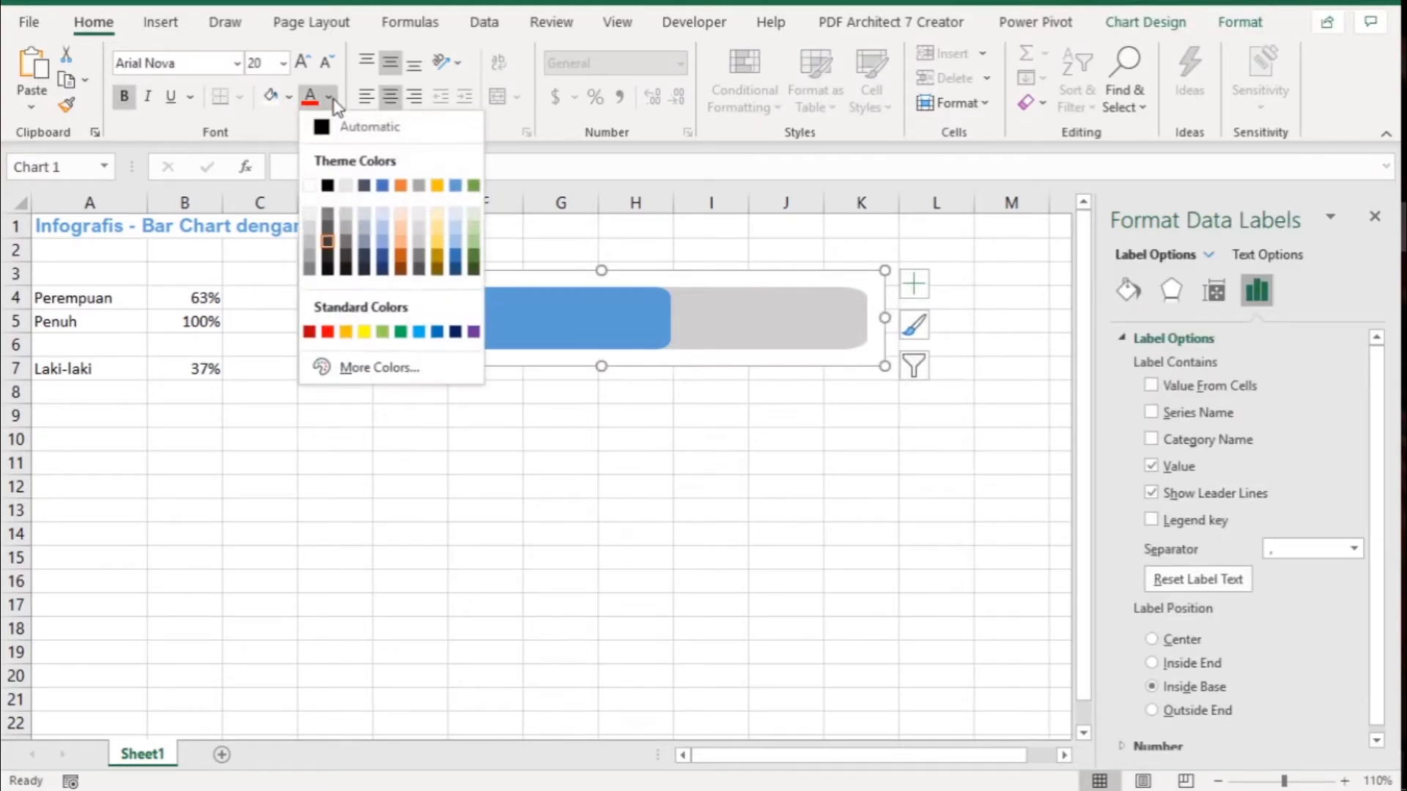
pyautogui.click(309, 185)
pyautogui.click(524, 486)
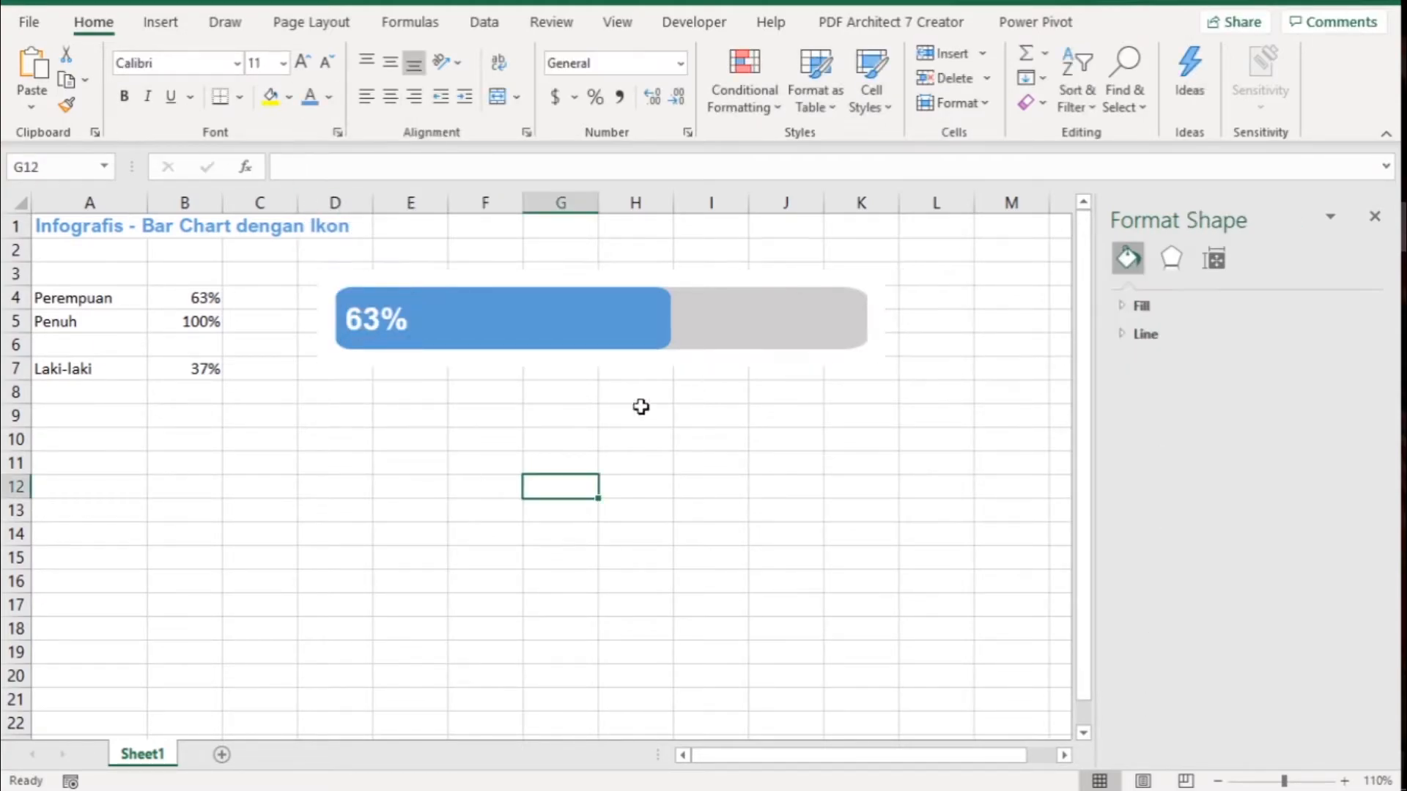
pyautogui.click(468, 436)
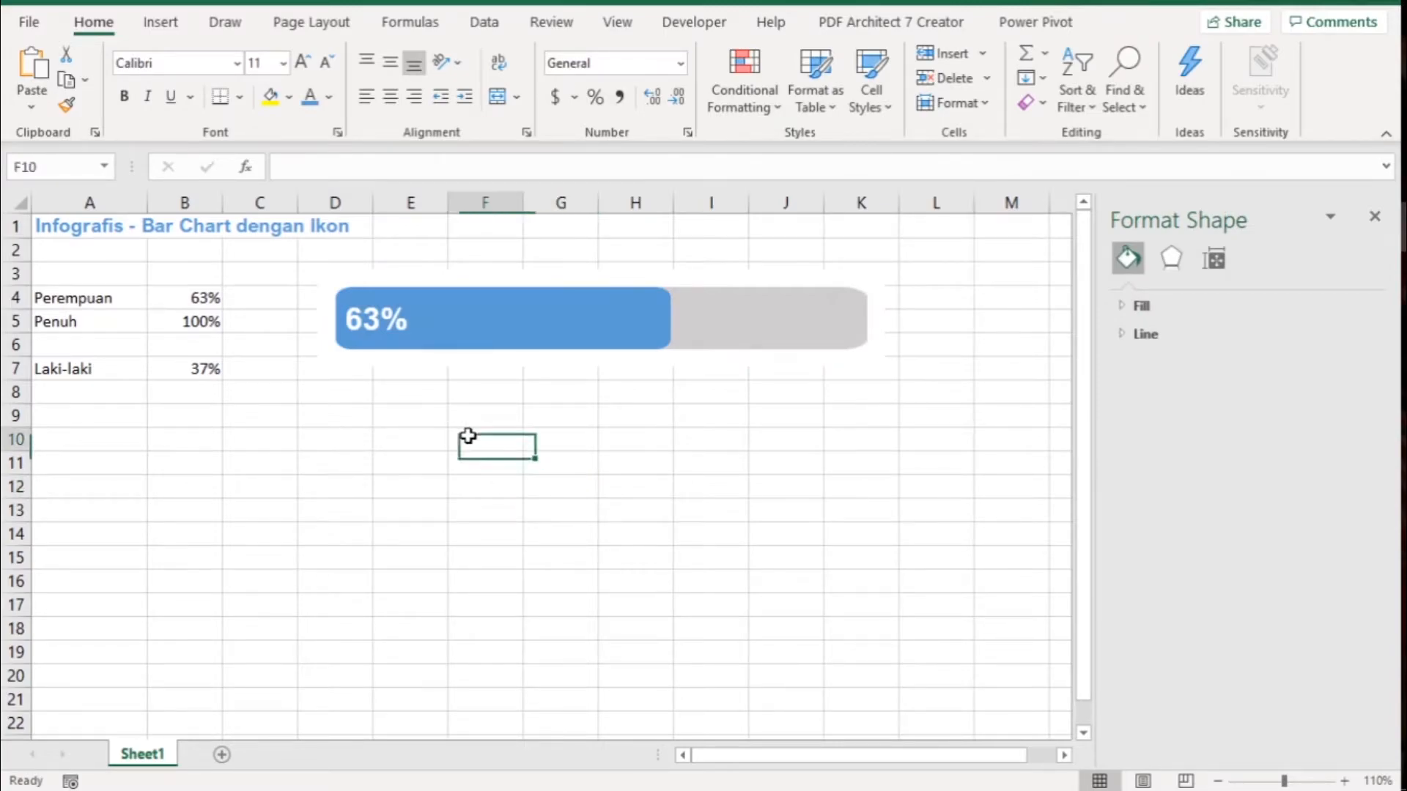
pyautogui.moveTo(614, 341)
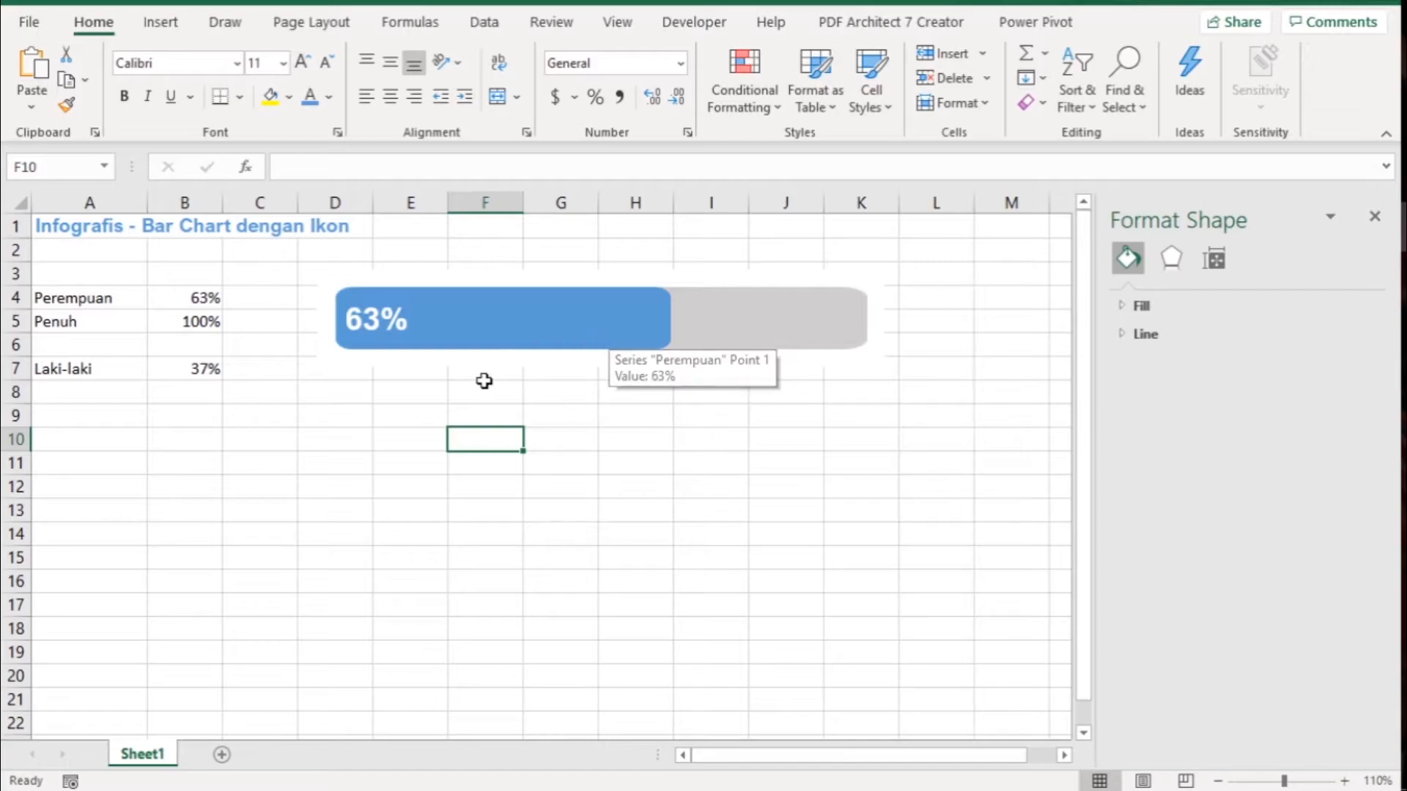
# - Search the icon library for "people" and insert the solid man and woman icons with outstretched arms
pyautogui.click(154, 28)
pyautogui.click(250, 107)
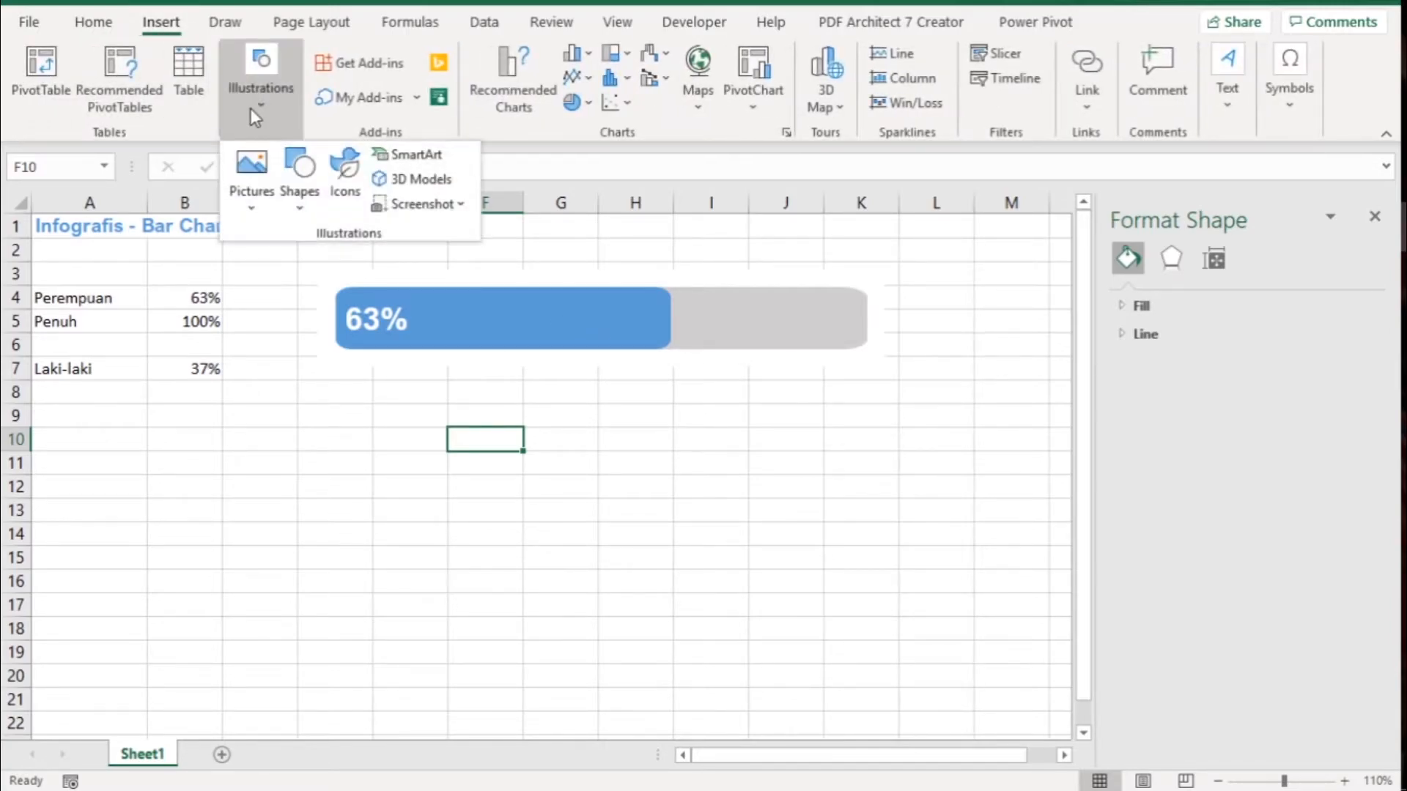
pyautogui.click(345, 179)
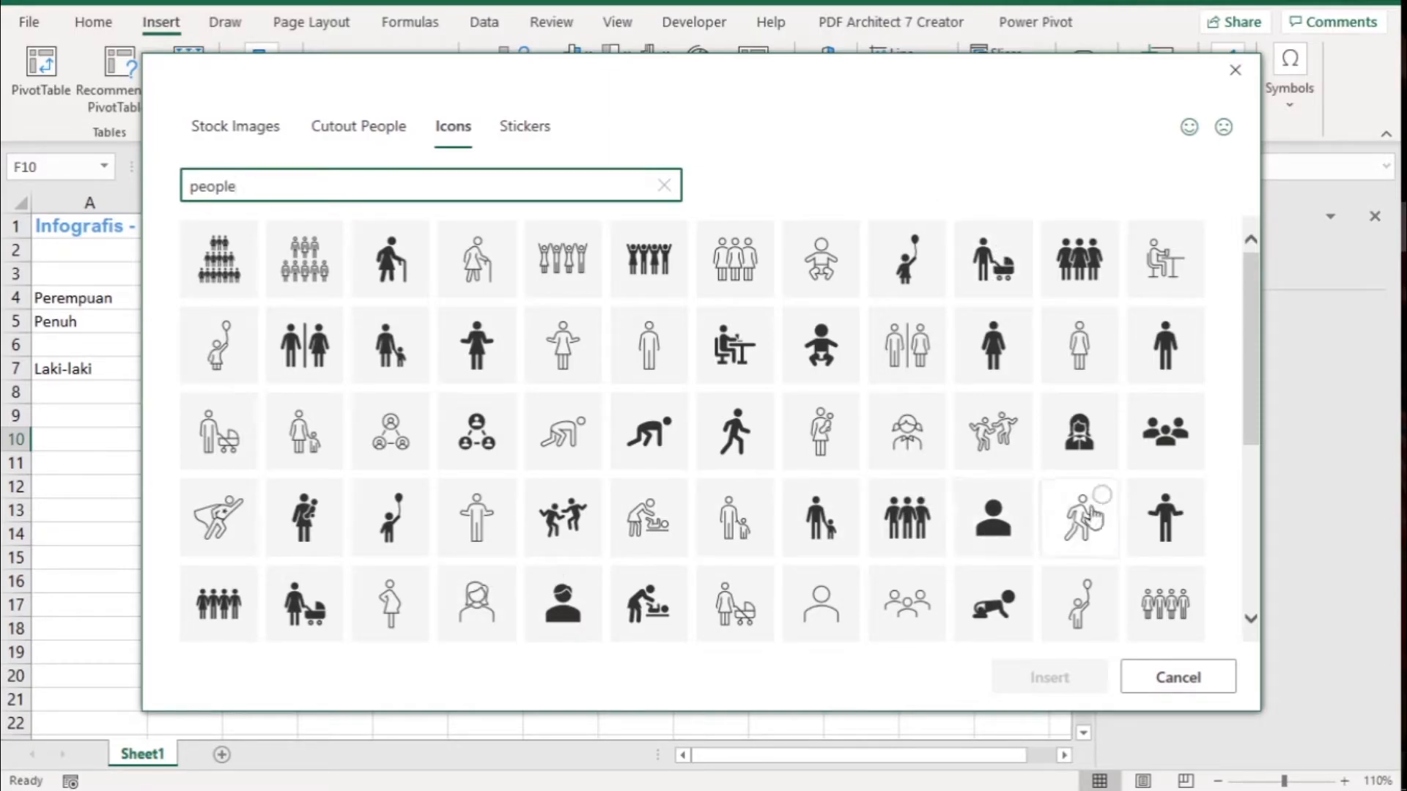
pyautogui.click(1177, 525)
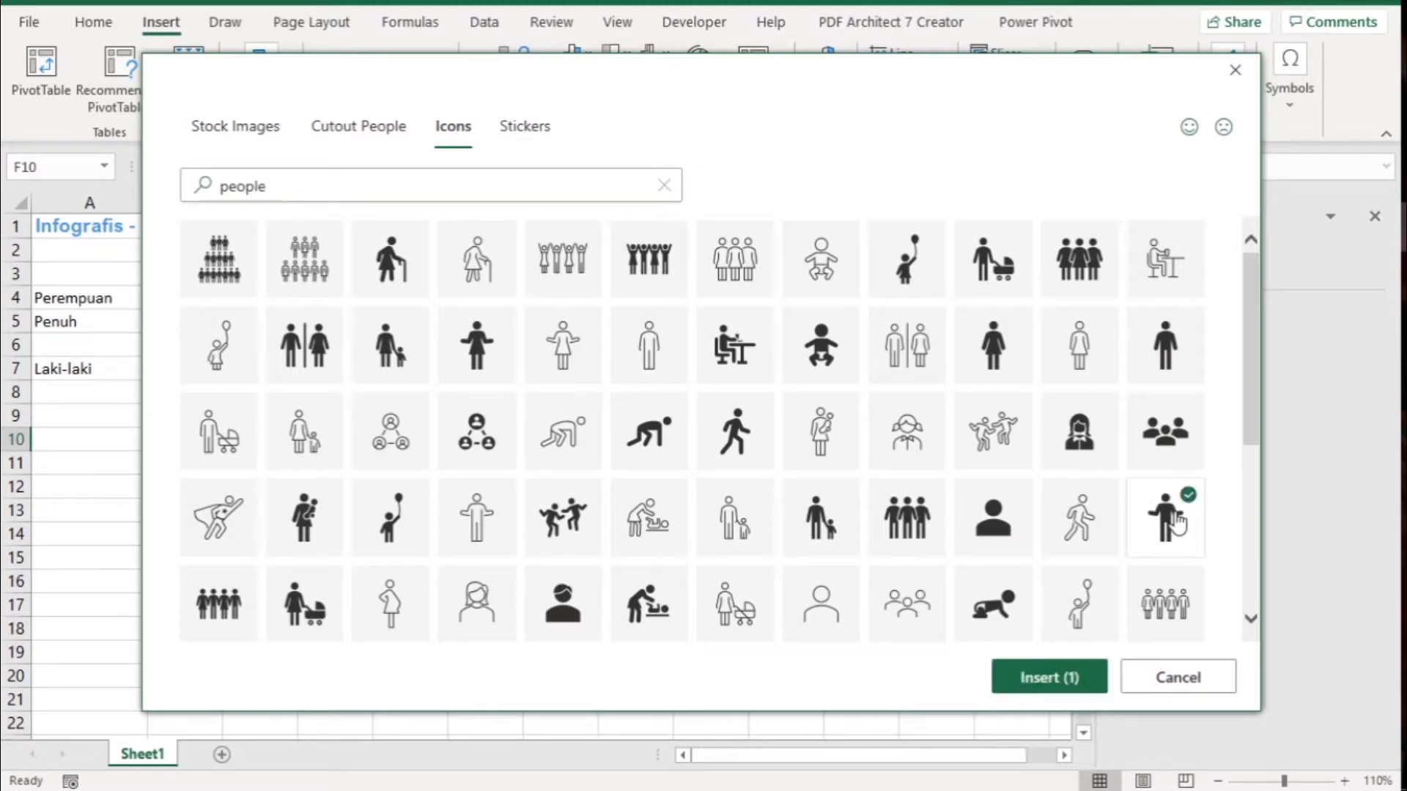
pyautogui.click(512, 355)
pyautogui.click(1042, 685)
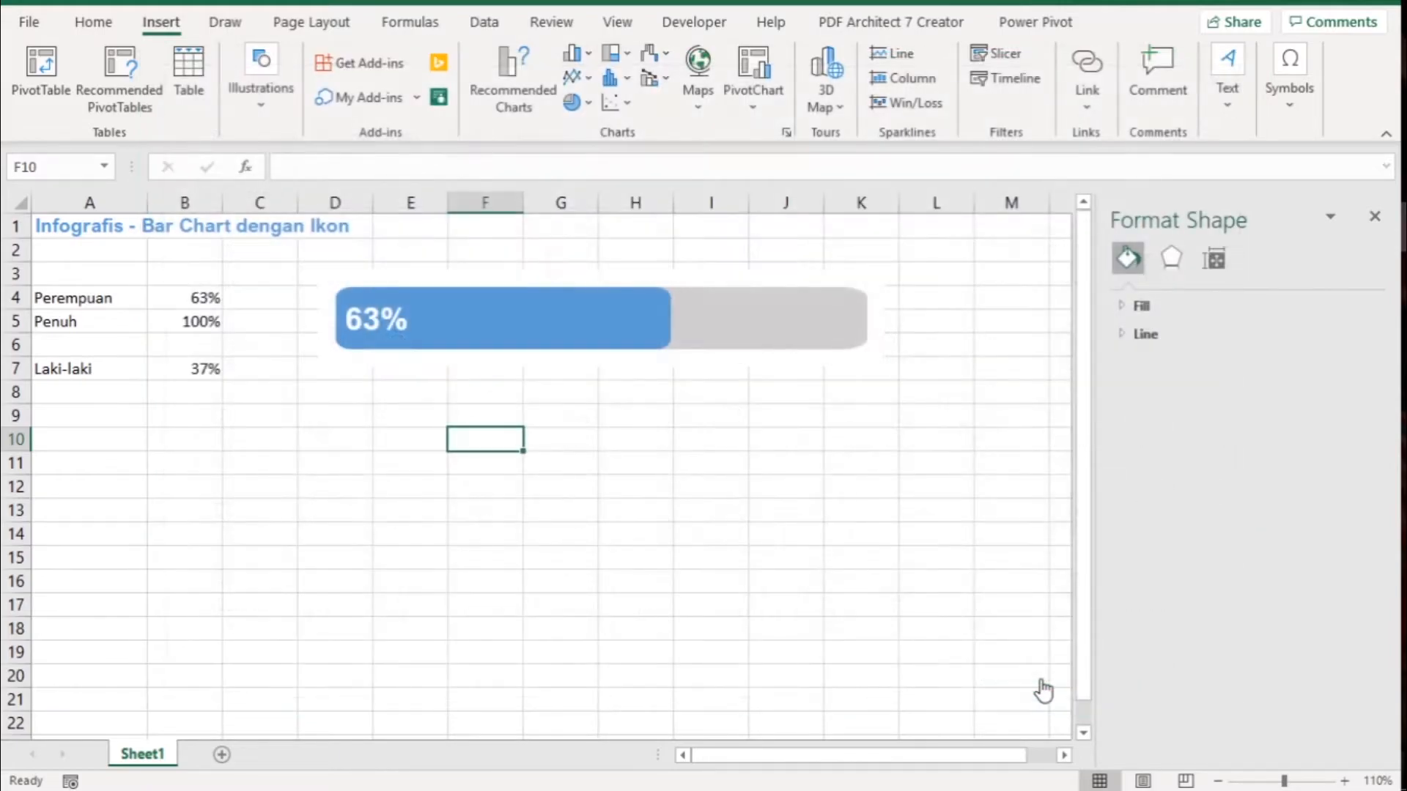
# - Separate the two icons and place them around column M beside the chart, with the woman above the man
pyautogui.click(658, 465)
pyautogui.click(545, 491)
pyautogui.moveTo(545, 490); pyautogui.dragTo(1002, 369)
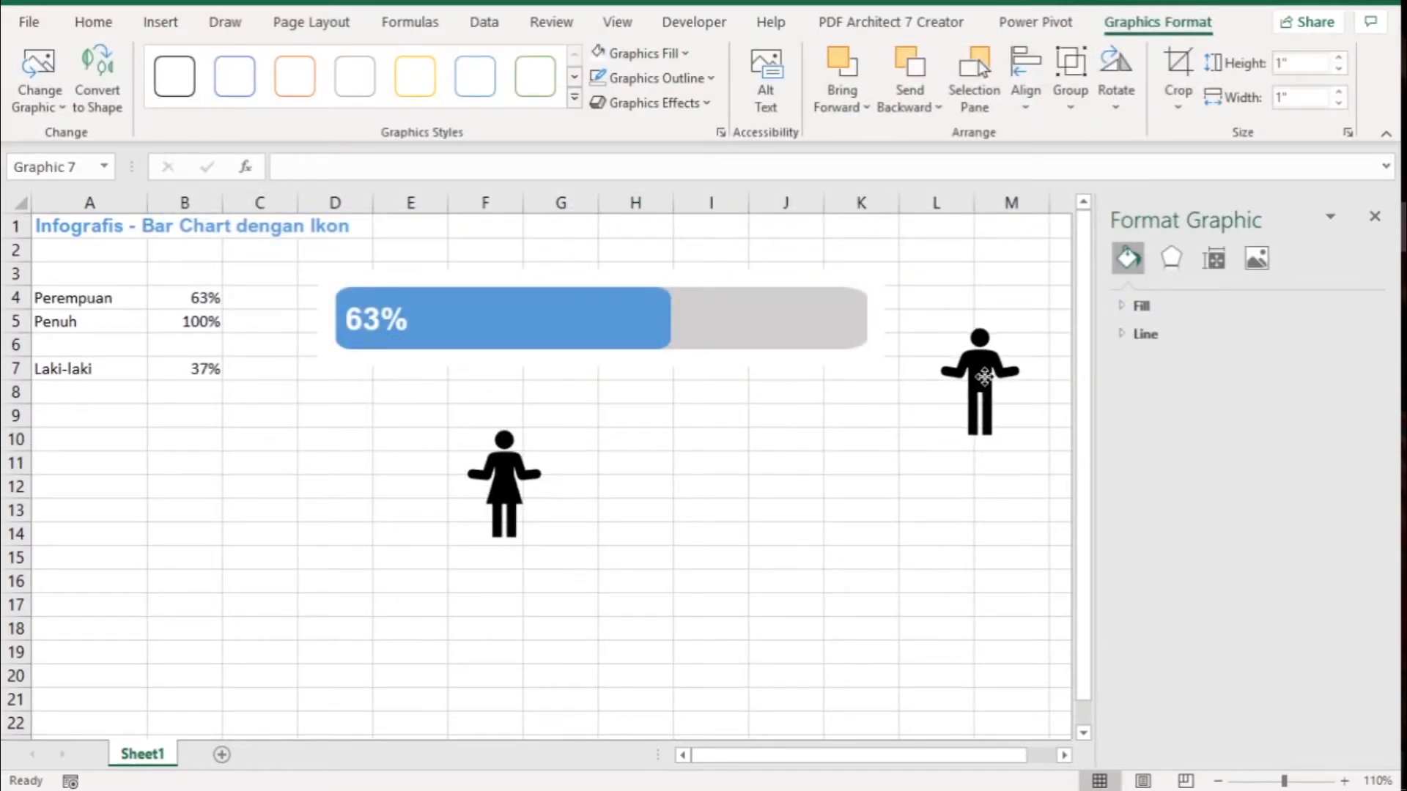
pyautogui.moveTo(498, 473); pyautogui.dragTo(1005, 285)
pyautogui.moveTo(979, 387); pyautogui.dragTo(1014, 416)
# - Shrink the woman icon proportionally to about 0.59" high and wide
pyautogui.click(1011, 285)
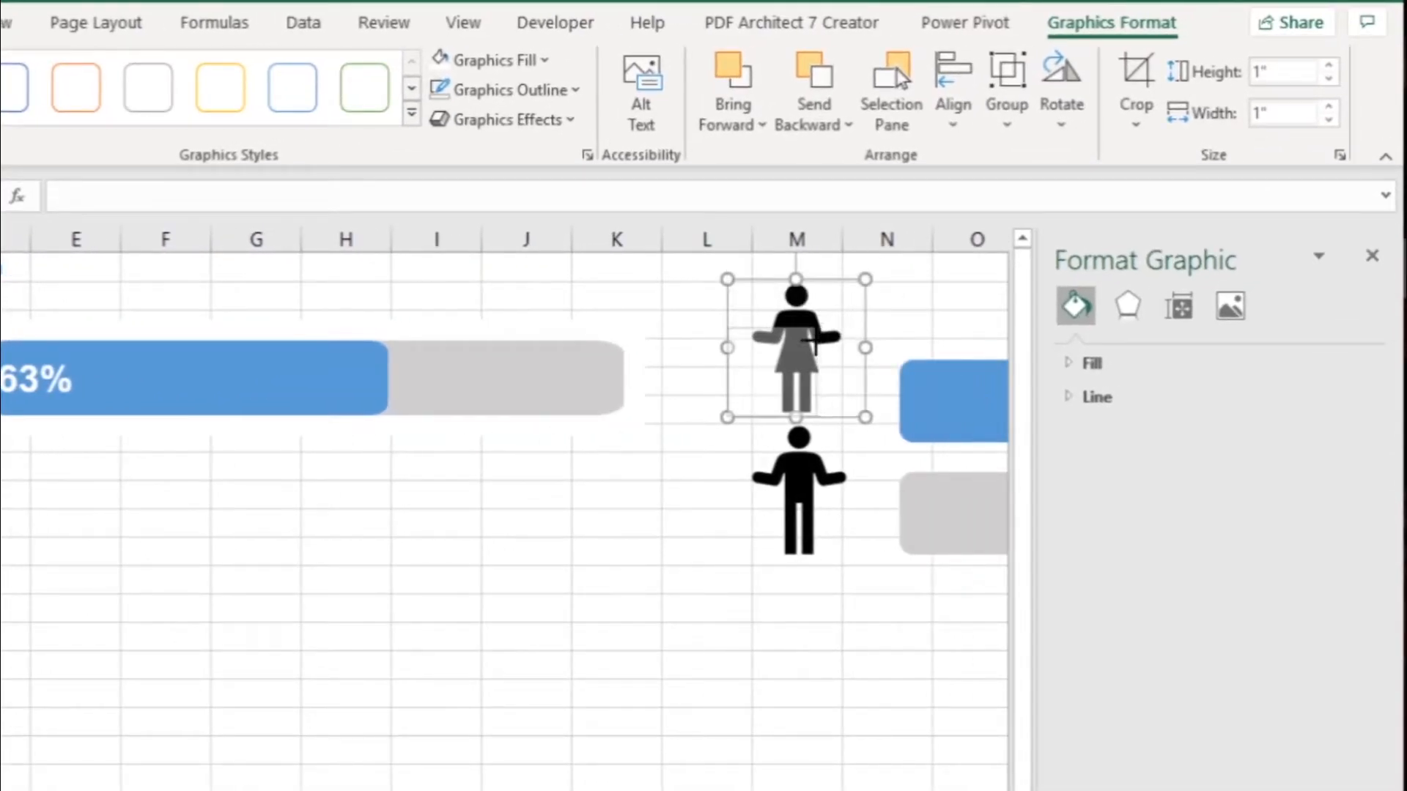
pyautogui.moveTo(865, 279); pyautogui.dragTo(808, 335)
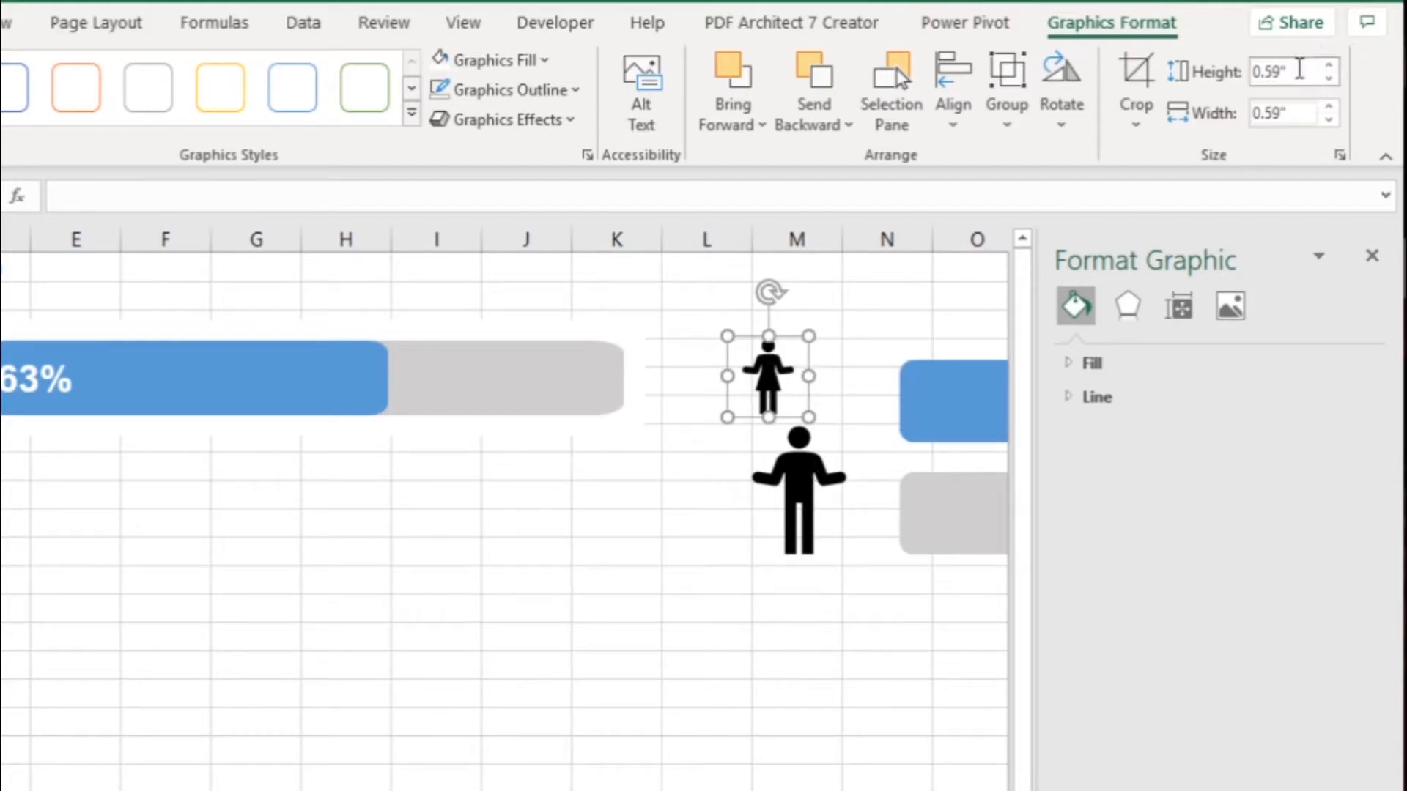
pyautogui.moveTo(1254, 76); pyautogui.dragTo(1302, 78)
# - Set the man icon's height to 0.59" to match the woman icon
pyautogui.click(800, 485)
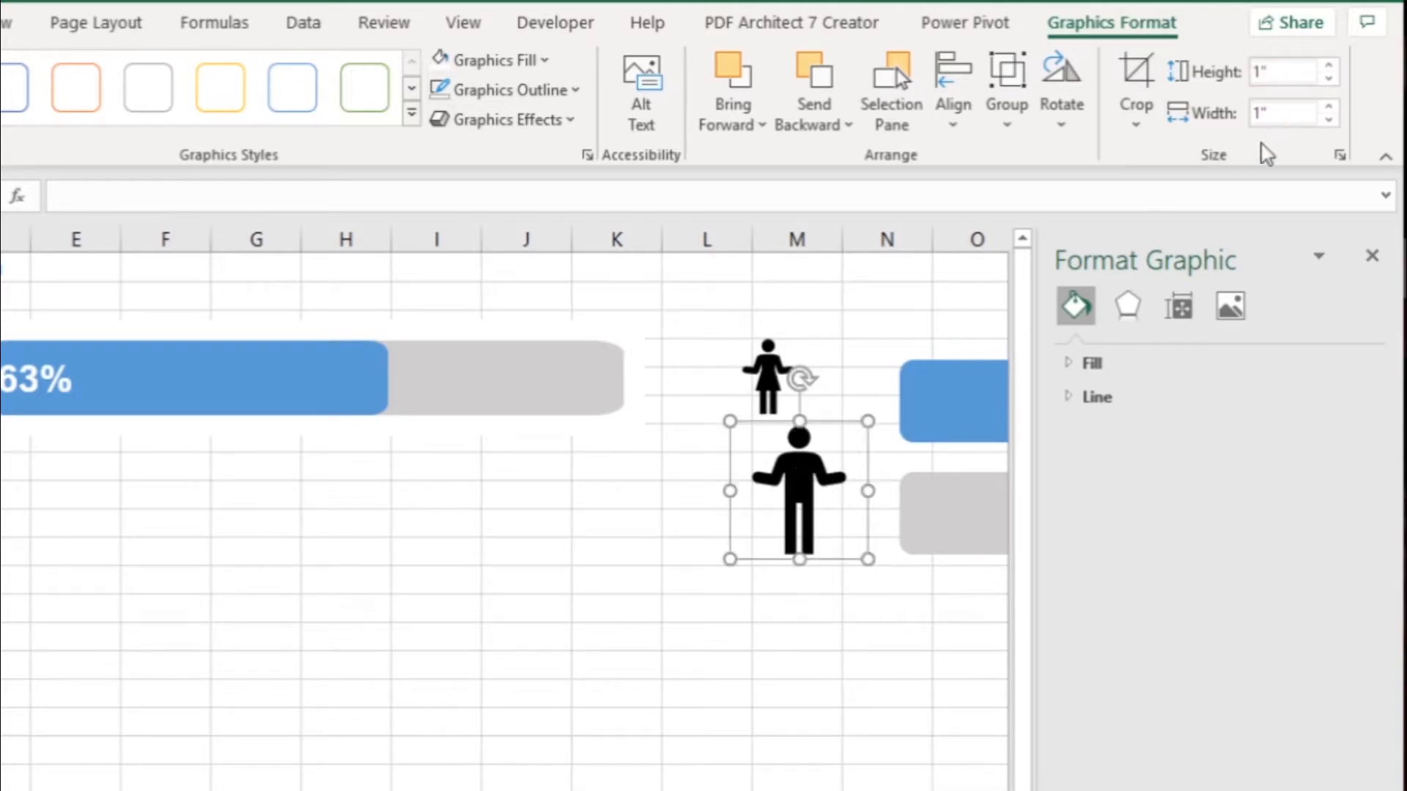
pyautogui.moveTo(1273, 70); pyautogui.dragTo(1255, 72)
pyautogui.write('0.59"')
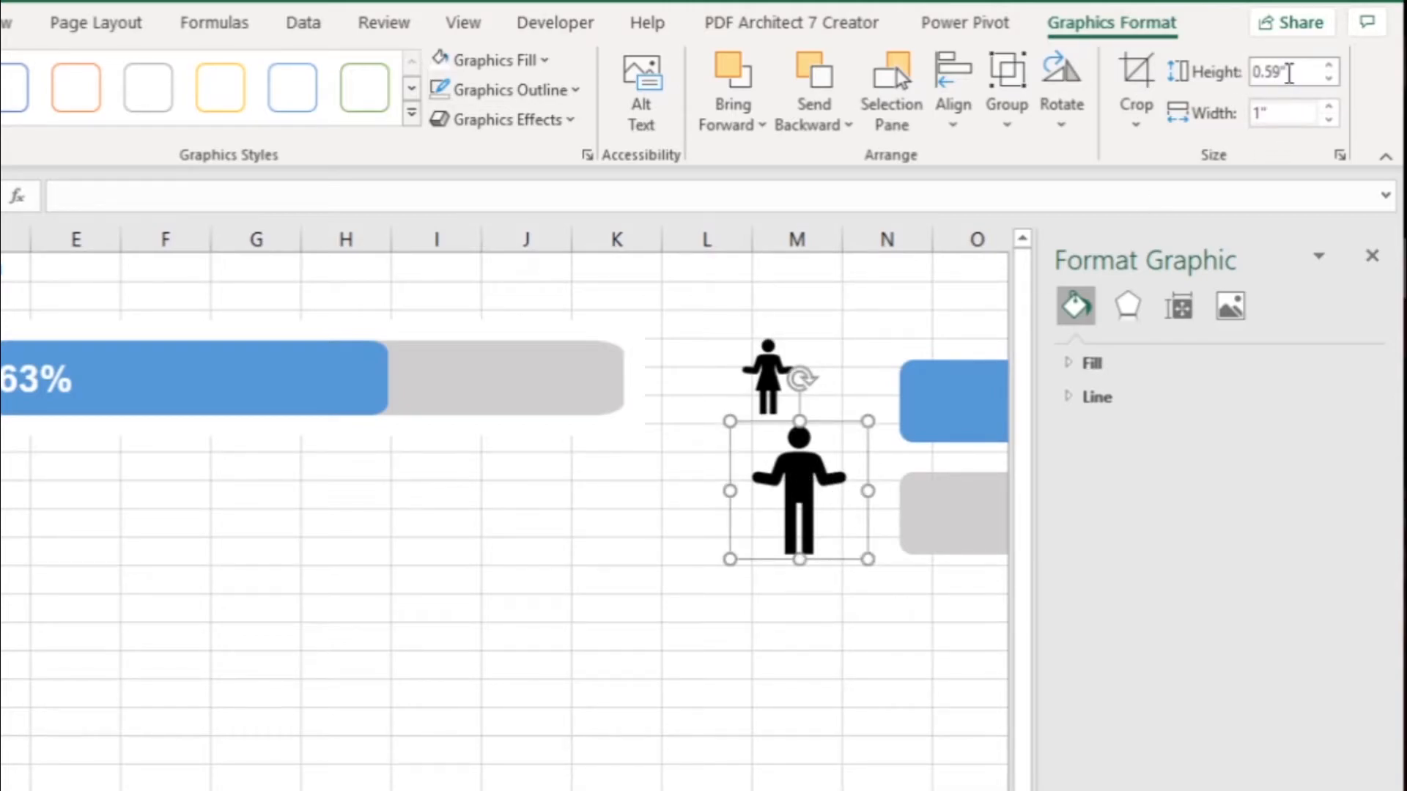
pyautogui.press('Return')
pyautogui.click(563, 520)
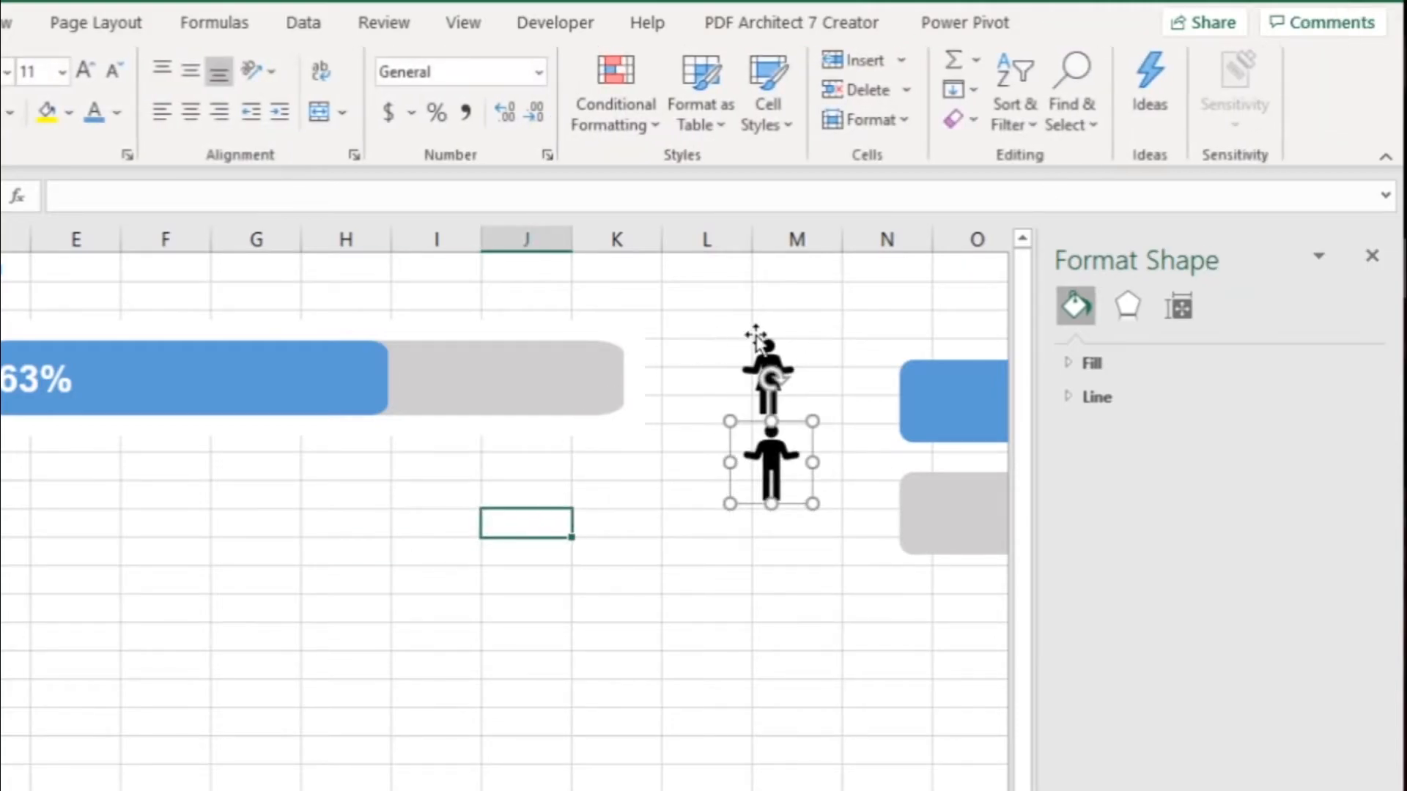
pyautogui.click(697, 333)
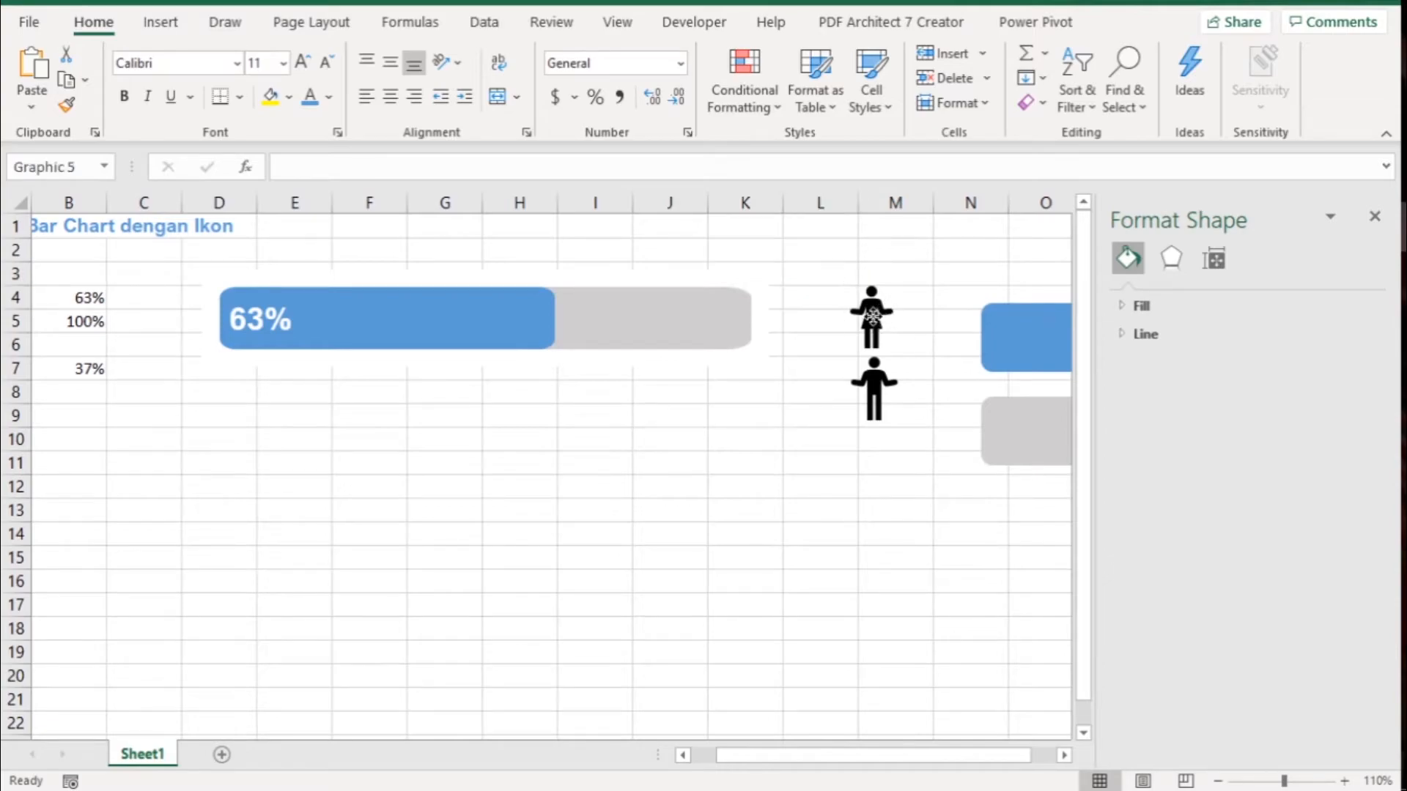
# - Nudge the woman icon slightly up and to the right, and extend the chart's upper edge slightly to make the bar taller
pyautogui.click(873, 315)
pyautogui.moveTo(875, 320)
pyautogui.mouseDown()
pyautogui.moveTo(488, 315)
pyautogui.moveTo(924, 306)
pyautogui.moveTo(879, 316)
pyautogui.mouseUp()
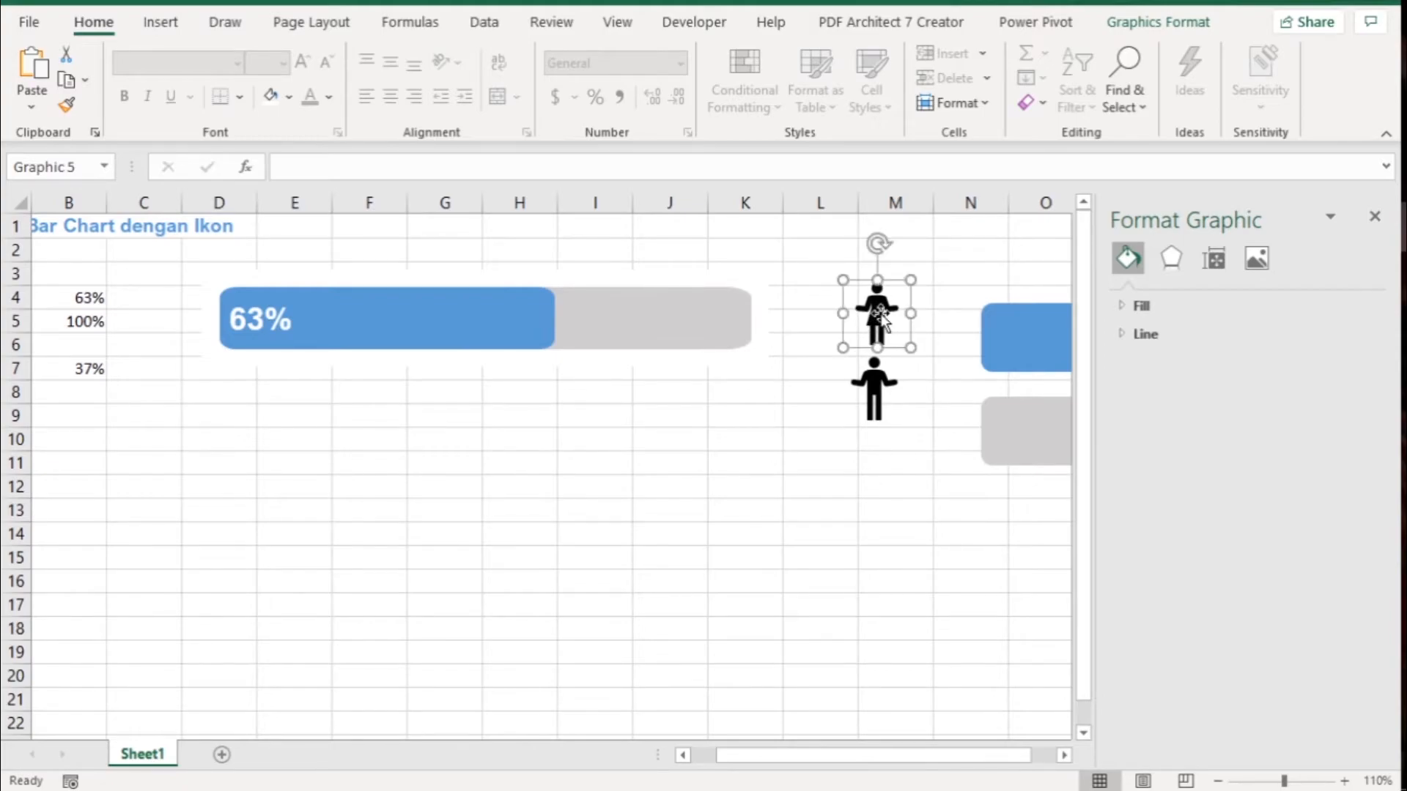
pyautogui.click(483, 342)
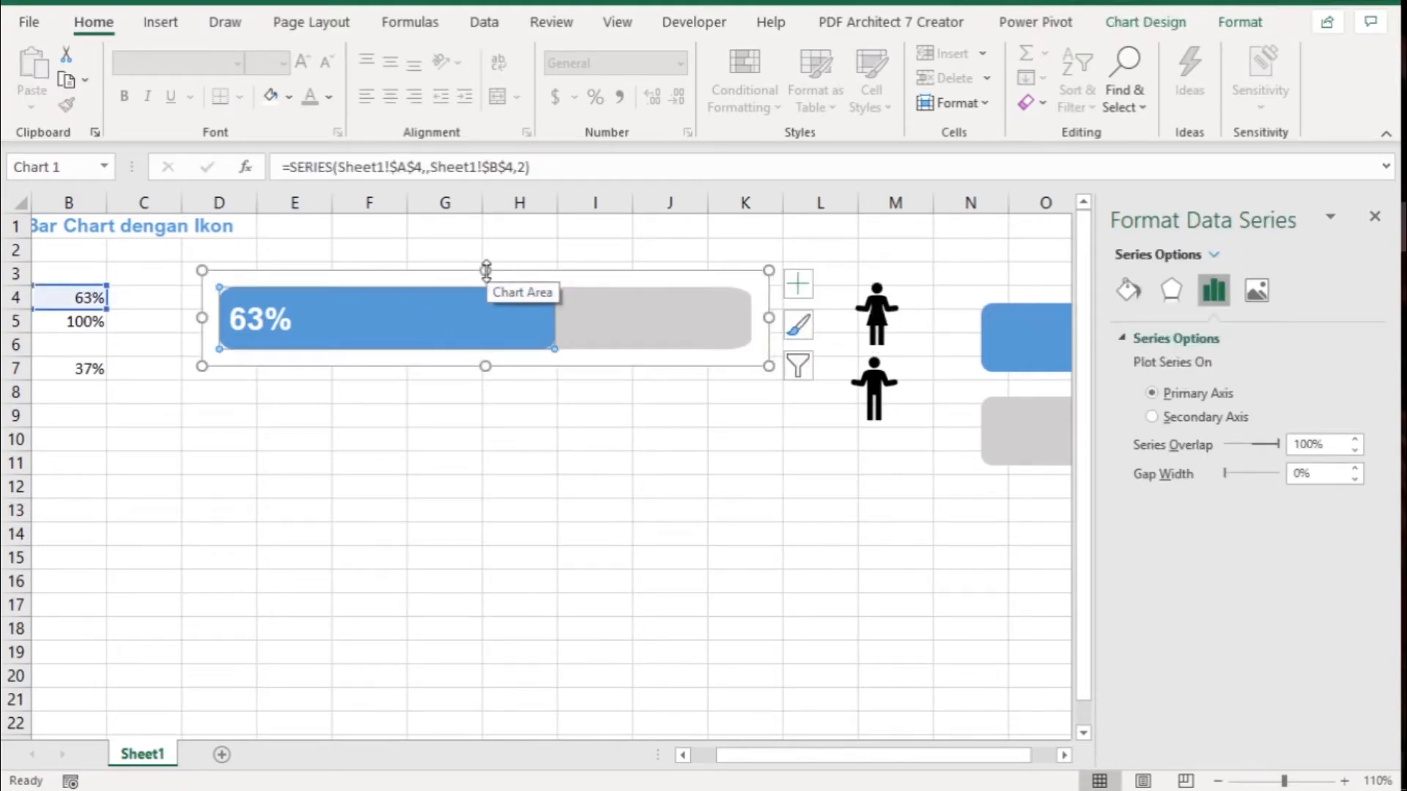
pyautogui.moveTo(486, 270); pyautogui.dragTo(485, 261)
pyautogui.click(381, 434)
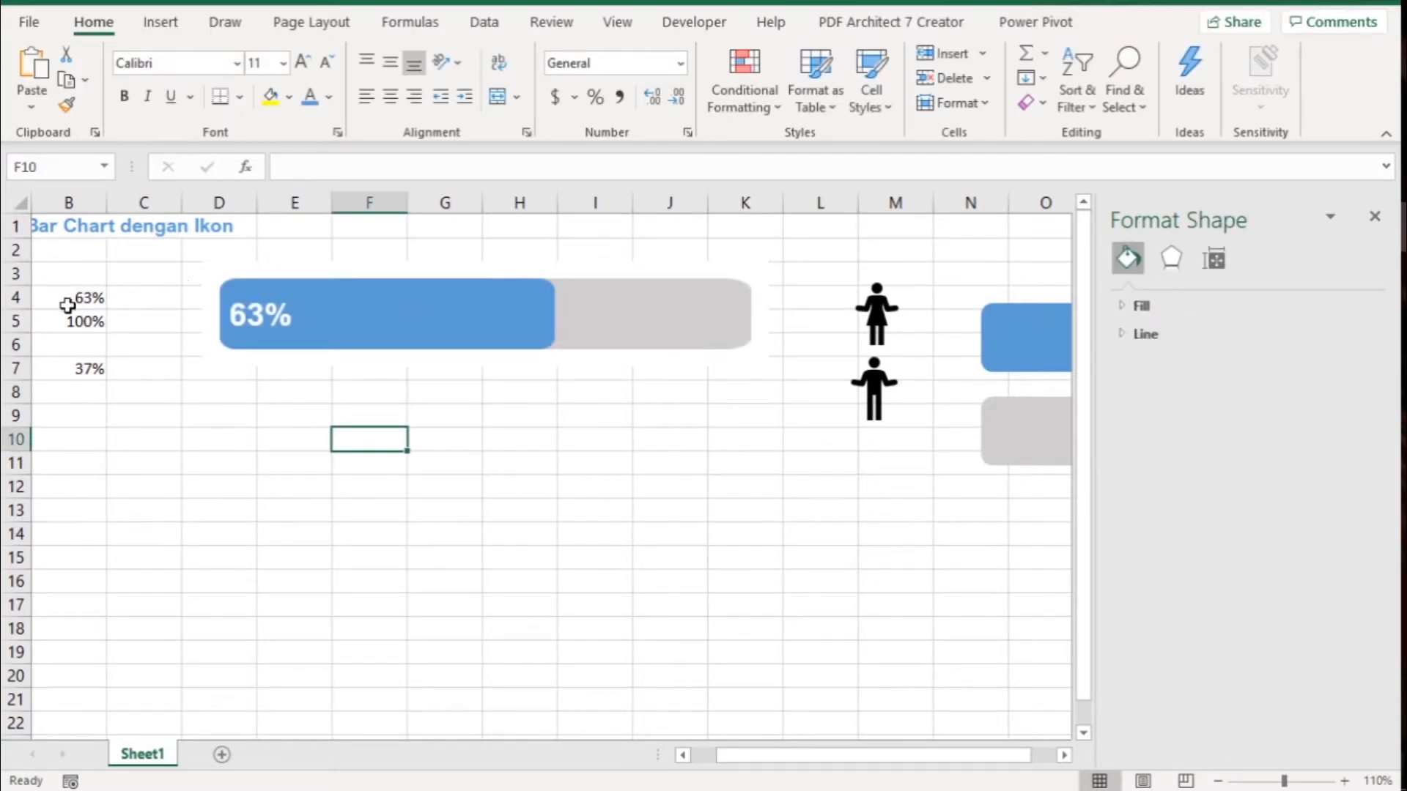
pyautogui.click(153, 304)
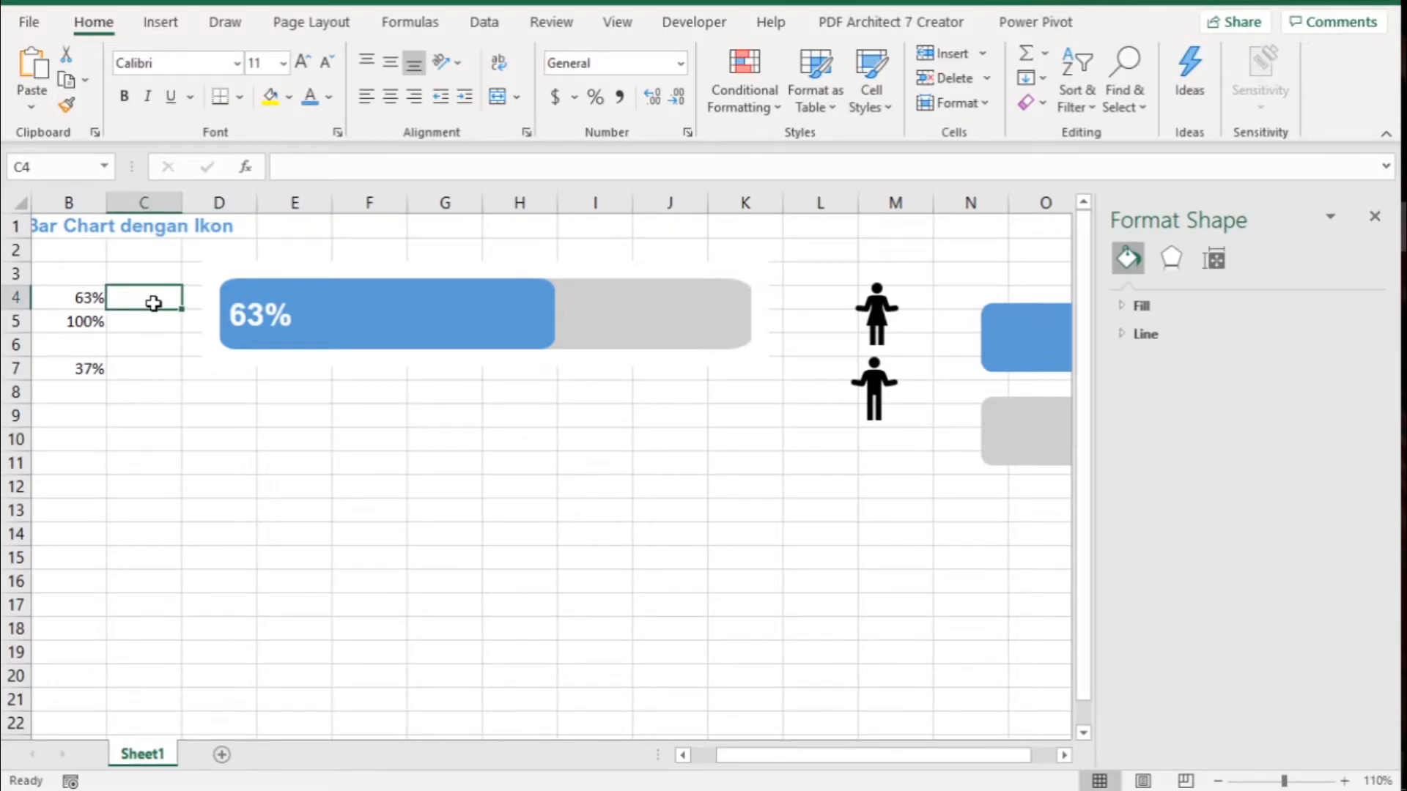
pyautogui.press('Left')
pyautogui.press('Left')
pyautogui.press('Right')
pyautogui.press('Right')
pyautogui.press('Up')
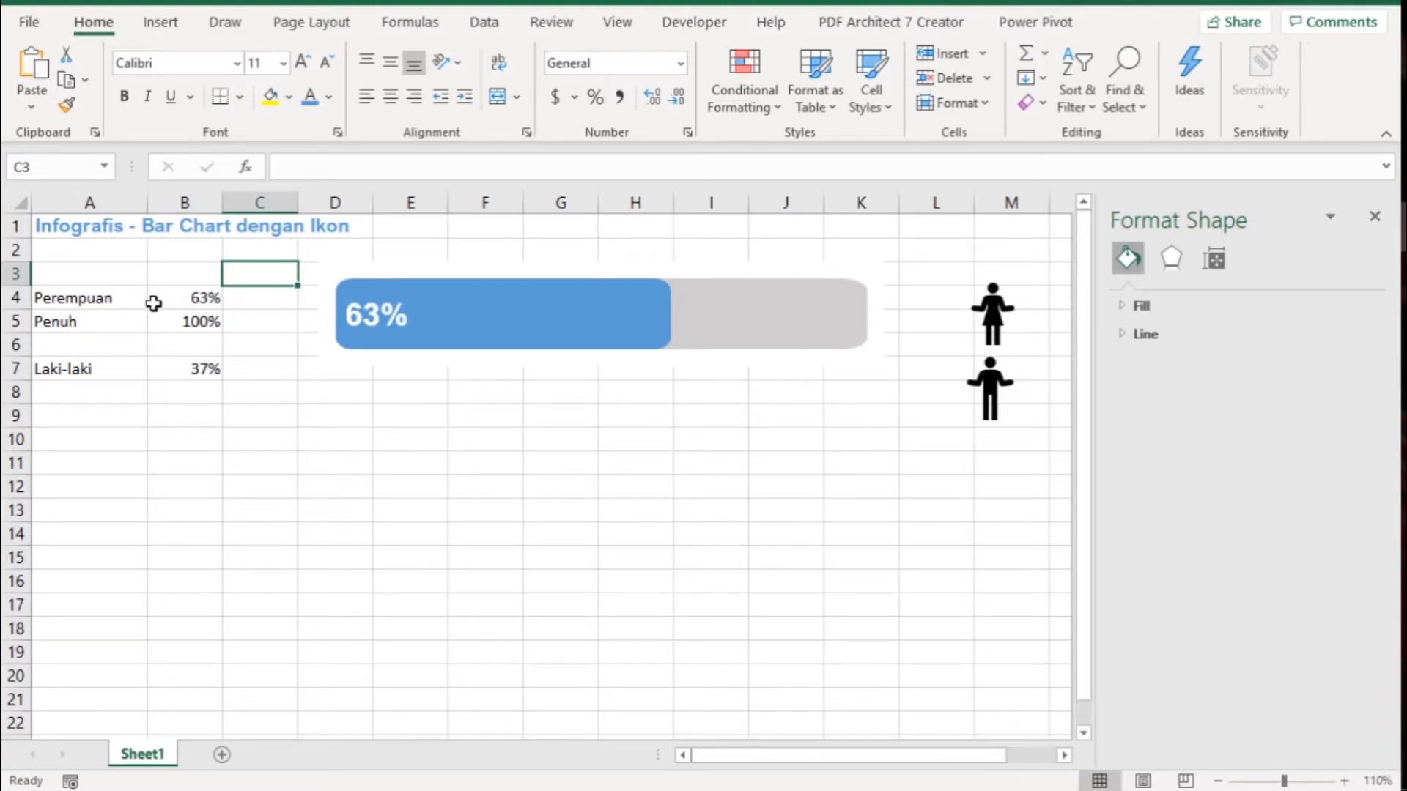
# - Enter the header Ikon in C3 and make C4 reference the Perempuan percentage with =B4
pyautogui.write('Ikon')
pyautogui.press('Return')
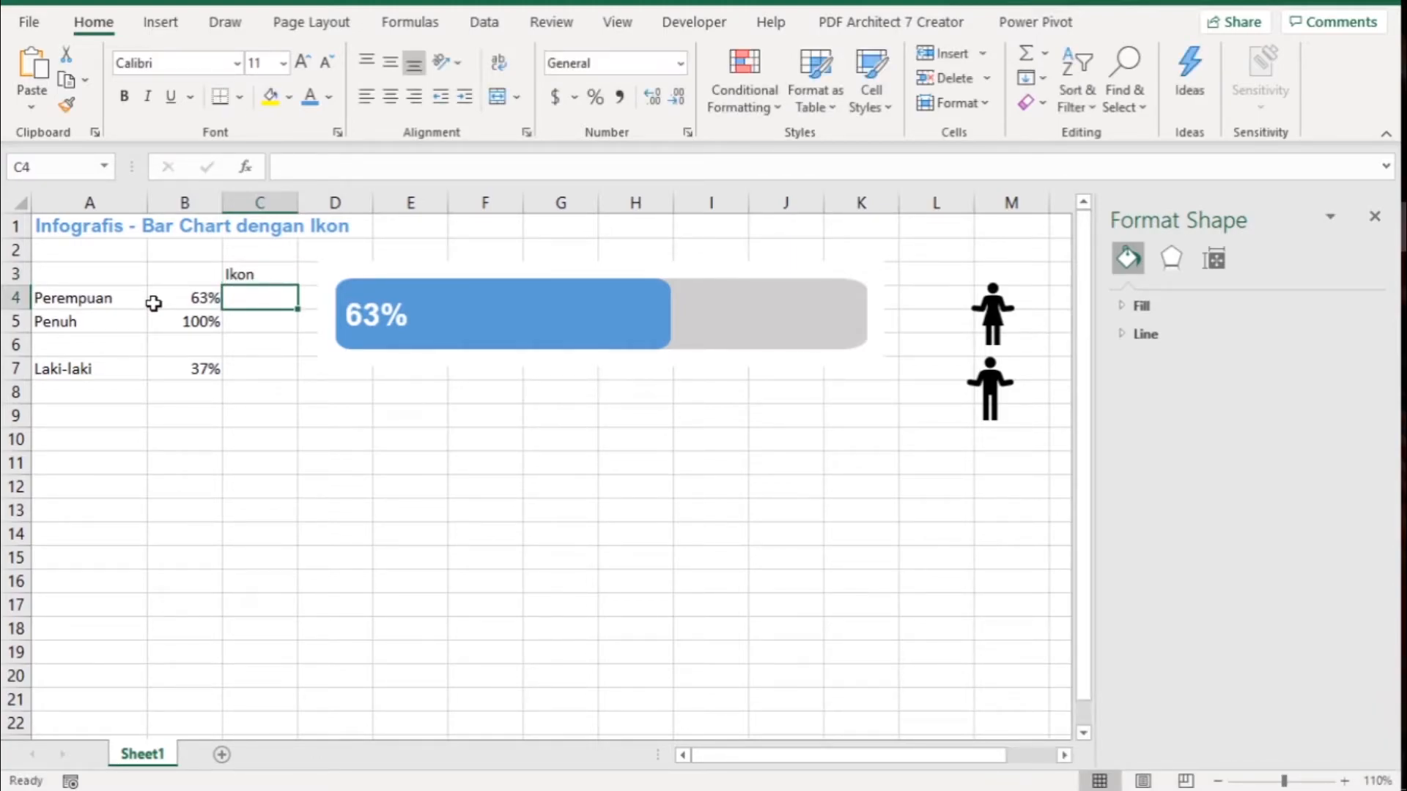
pyautogui.write('=')
pyautogui.click(153, 304)
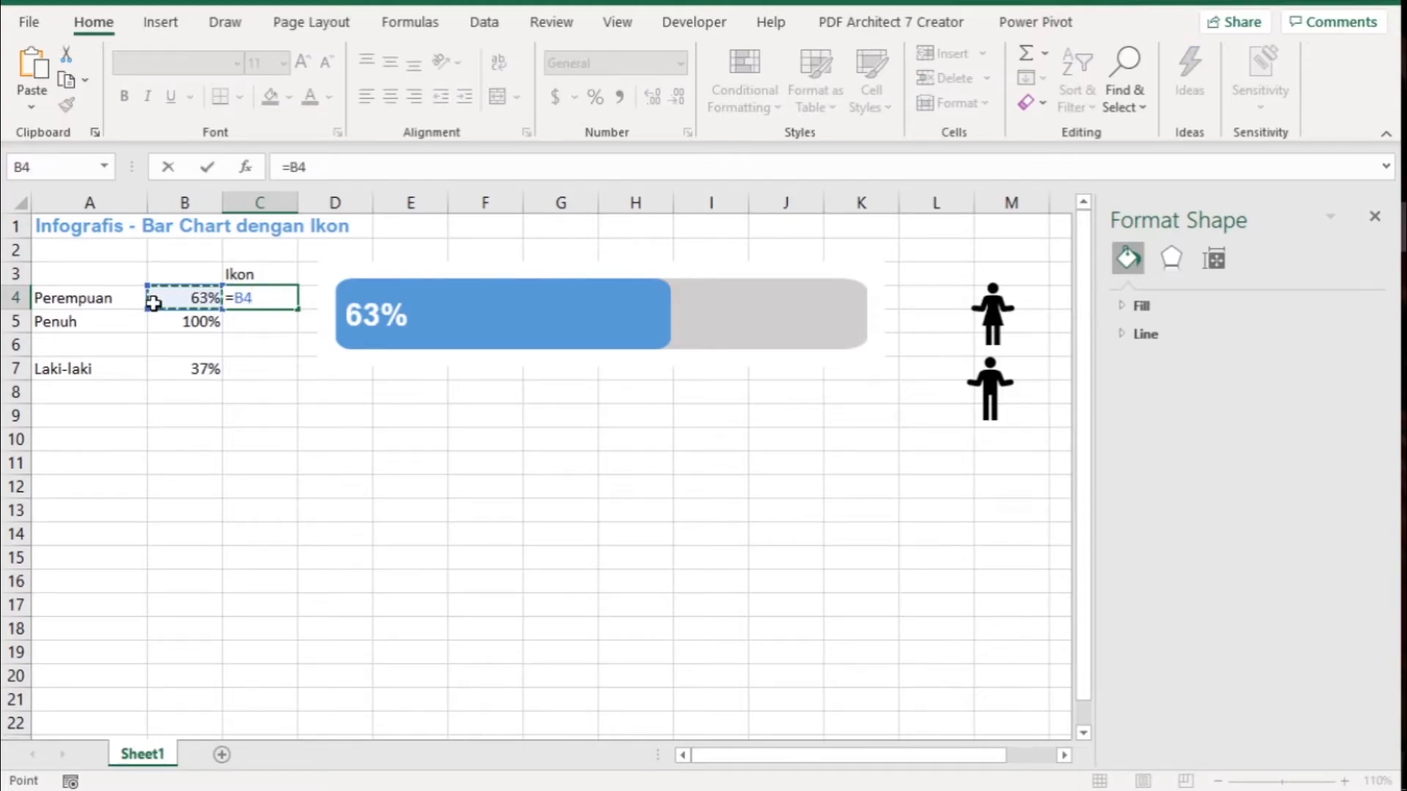
pyautogui.press('Return')
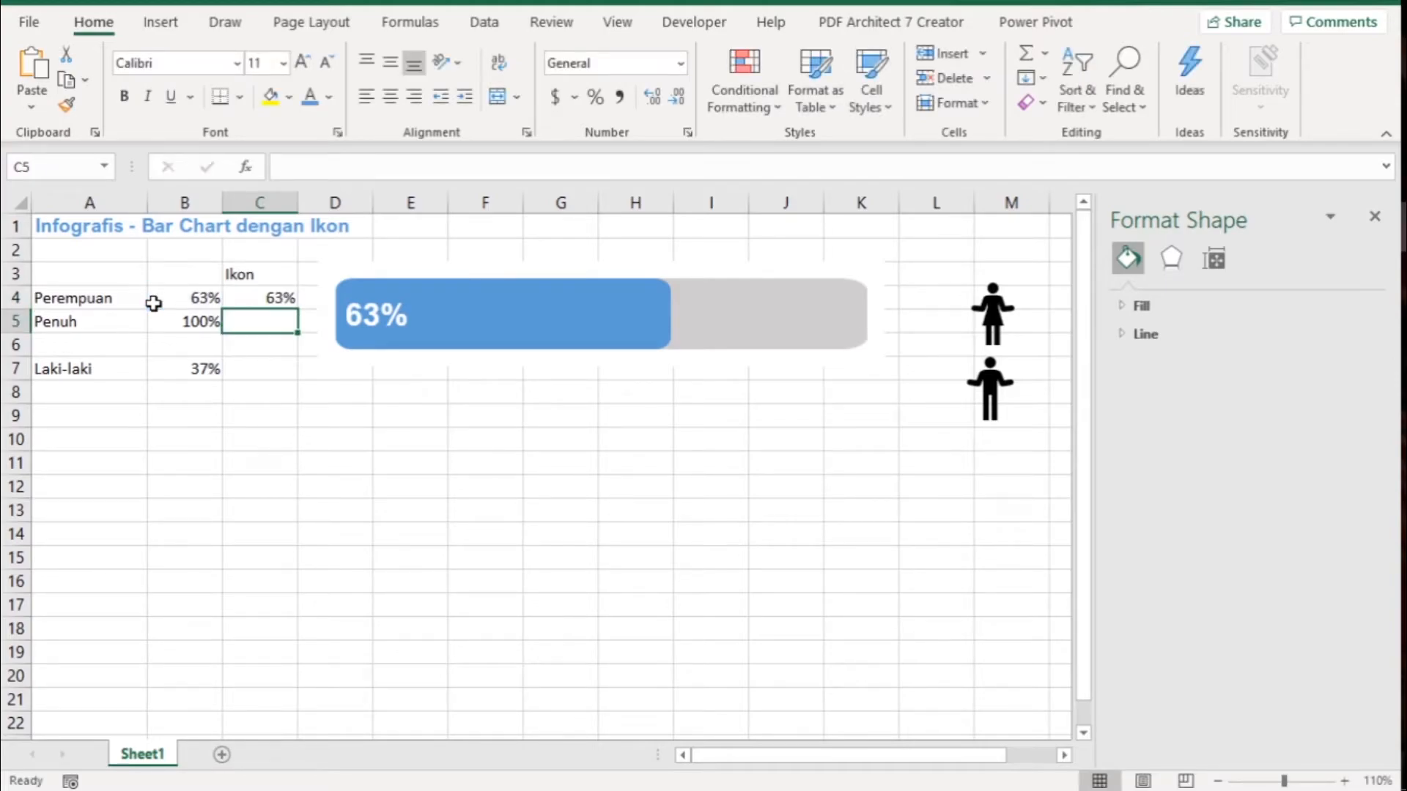
# - Add a data series to the bar chart, using C3 as its name and C4 as its value
pyautogui.moveTo(572, 300)
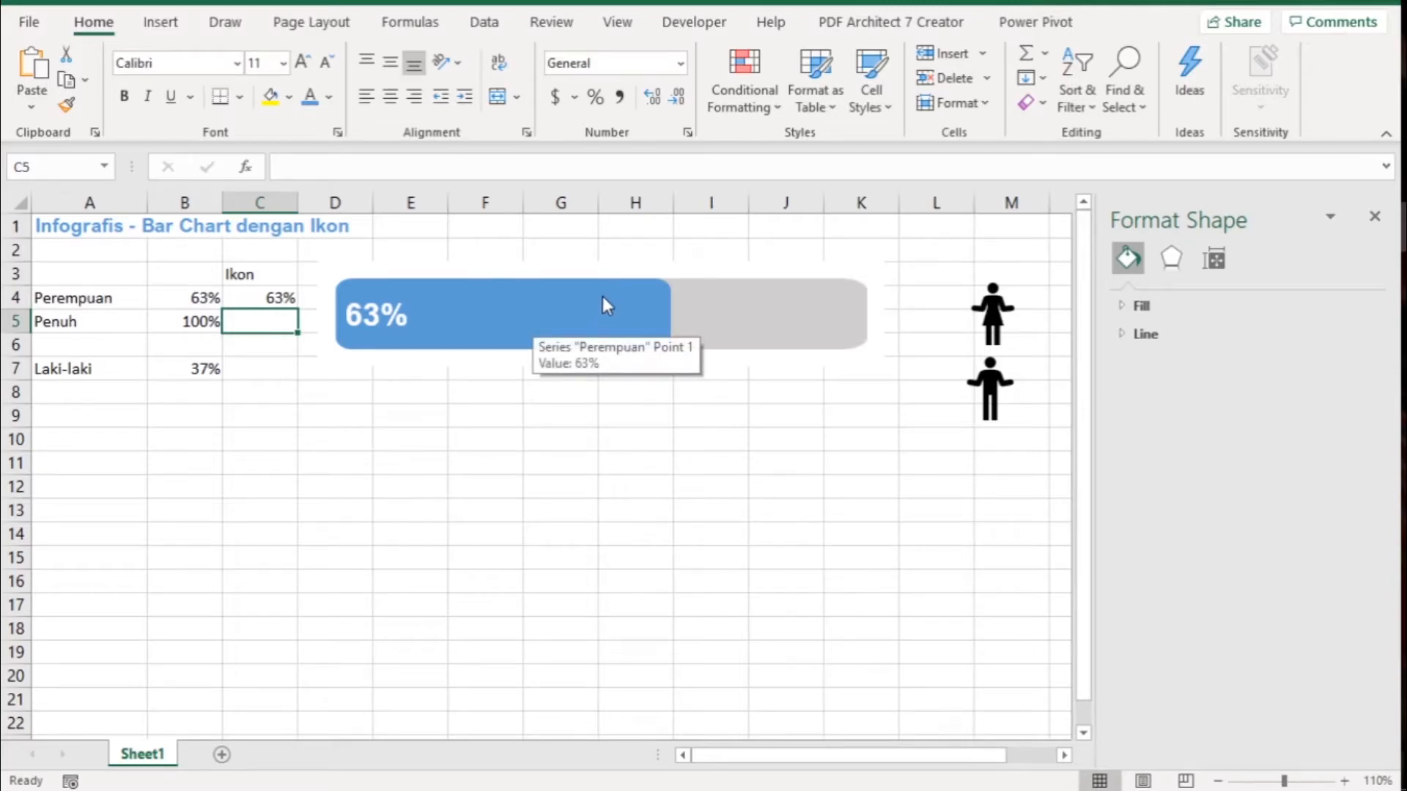
pyautogui.rightClick(602, 296)
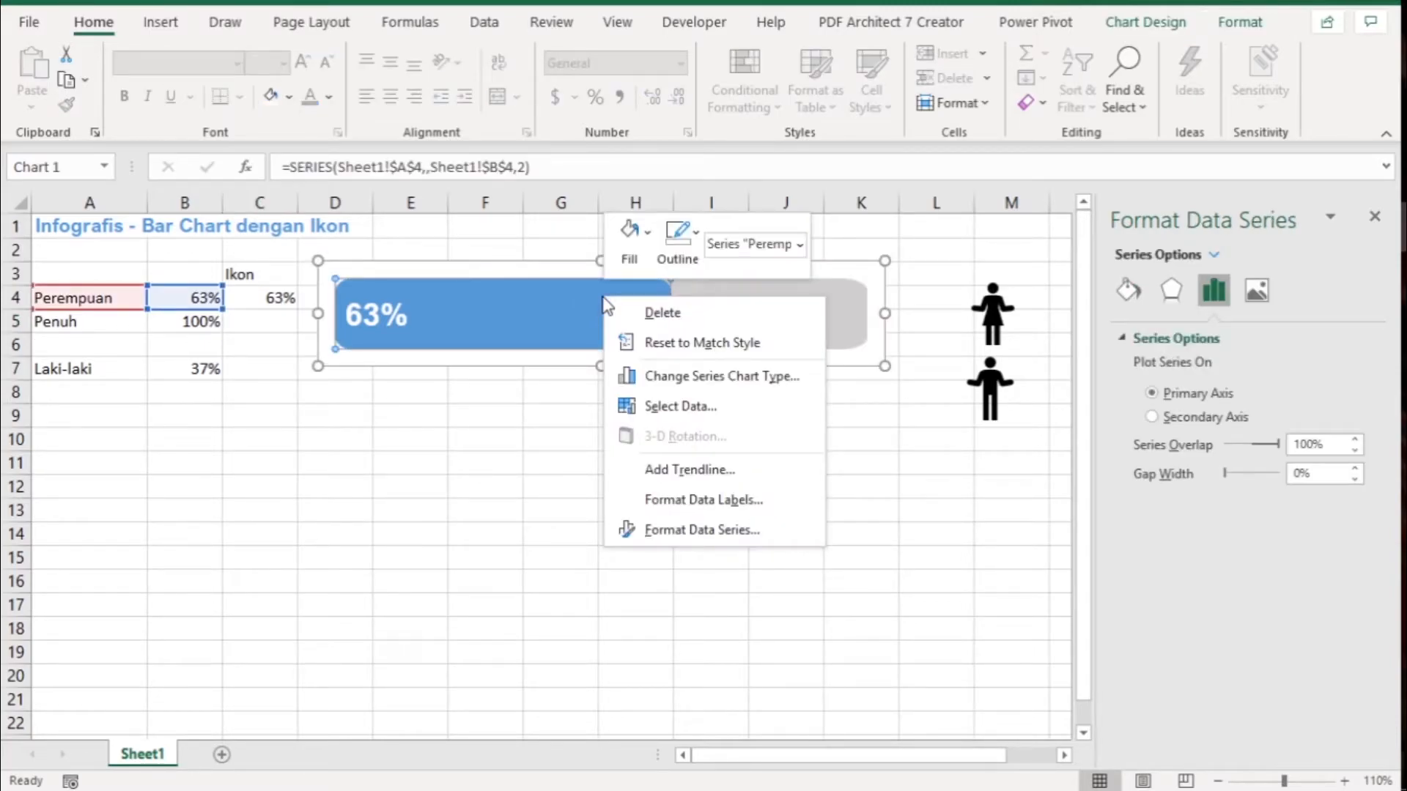
pyautogui.click(663, 406)
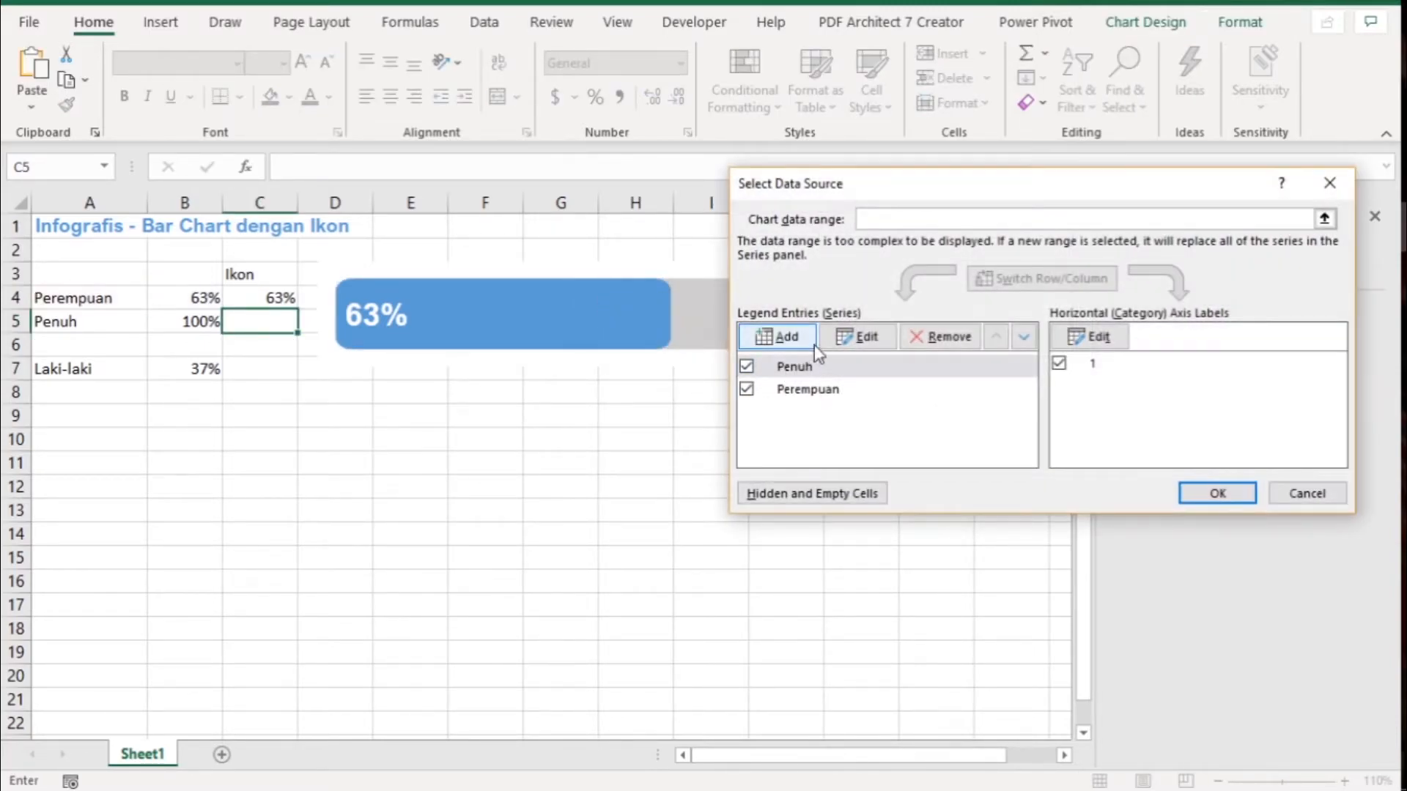
pyautogui.click(778, 417)
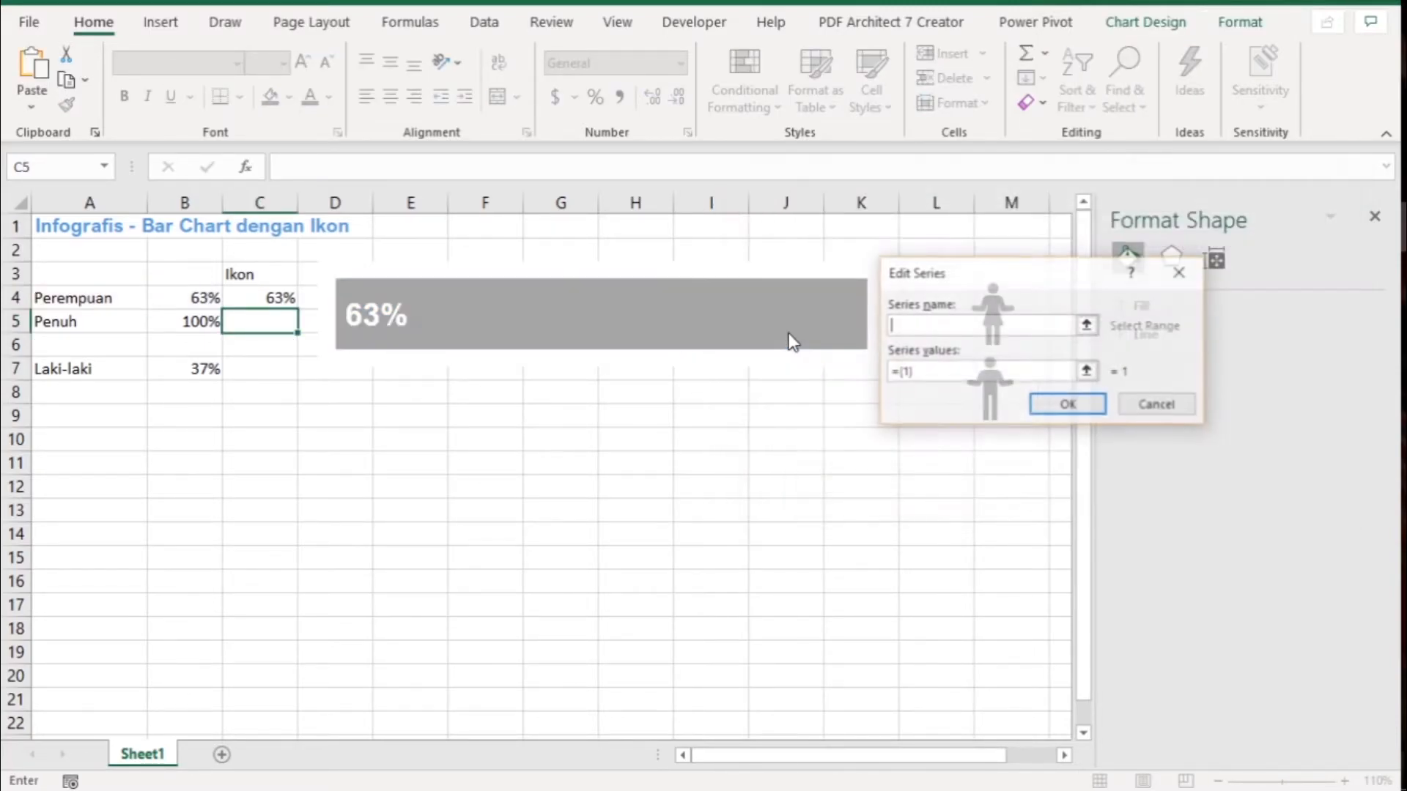
pyautogui.click(253, 274)
pyautogui.moveTo(934, 374); pyautogui.dragTo(881, 372)
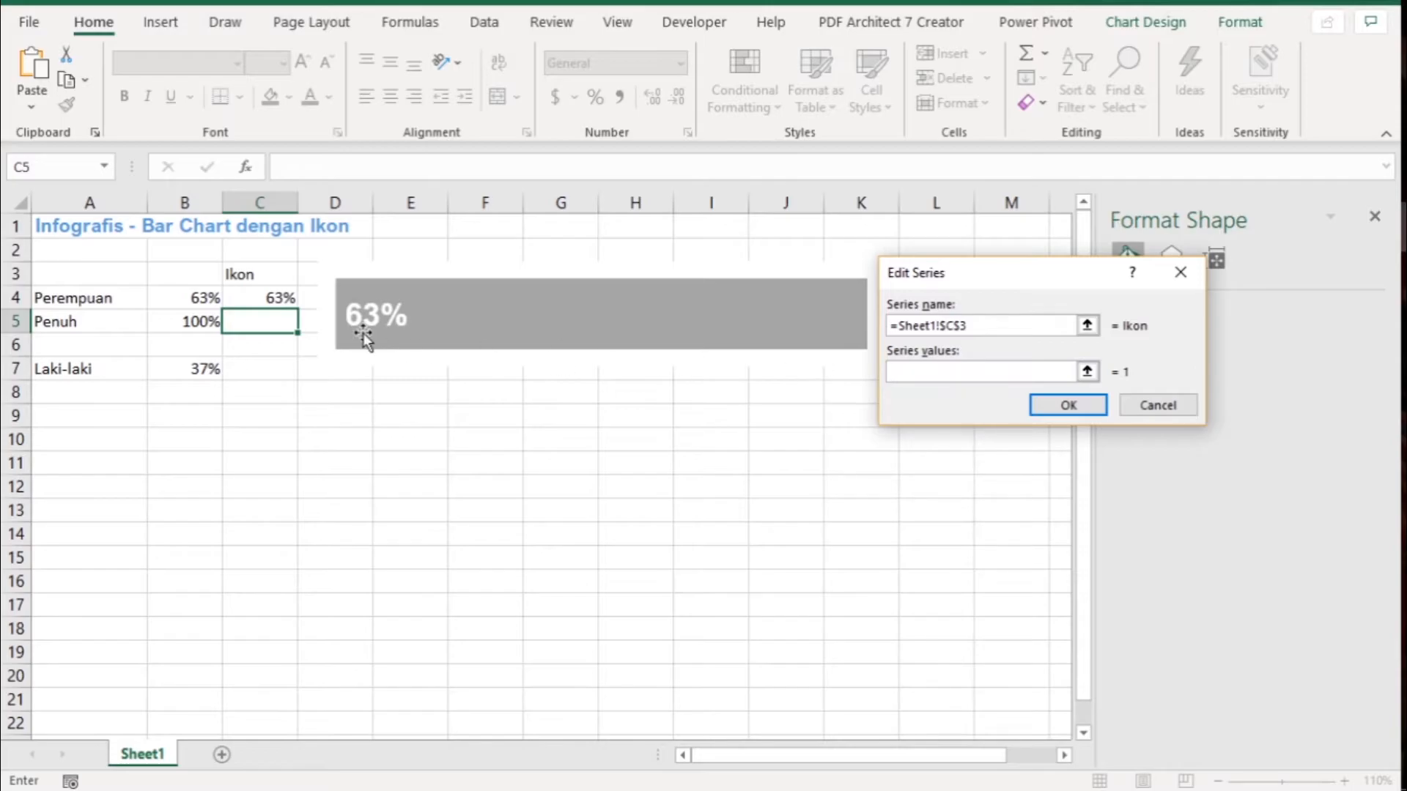
pyautogui.click(265, 302)
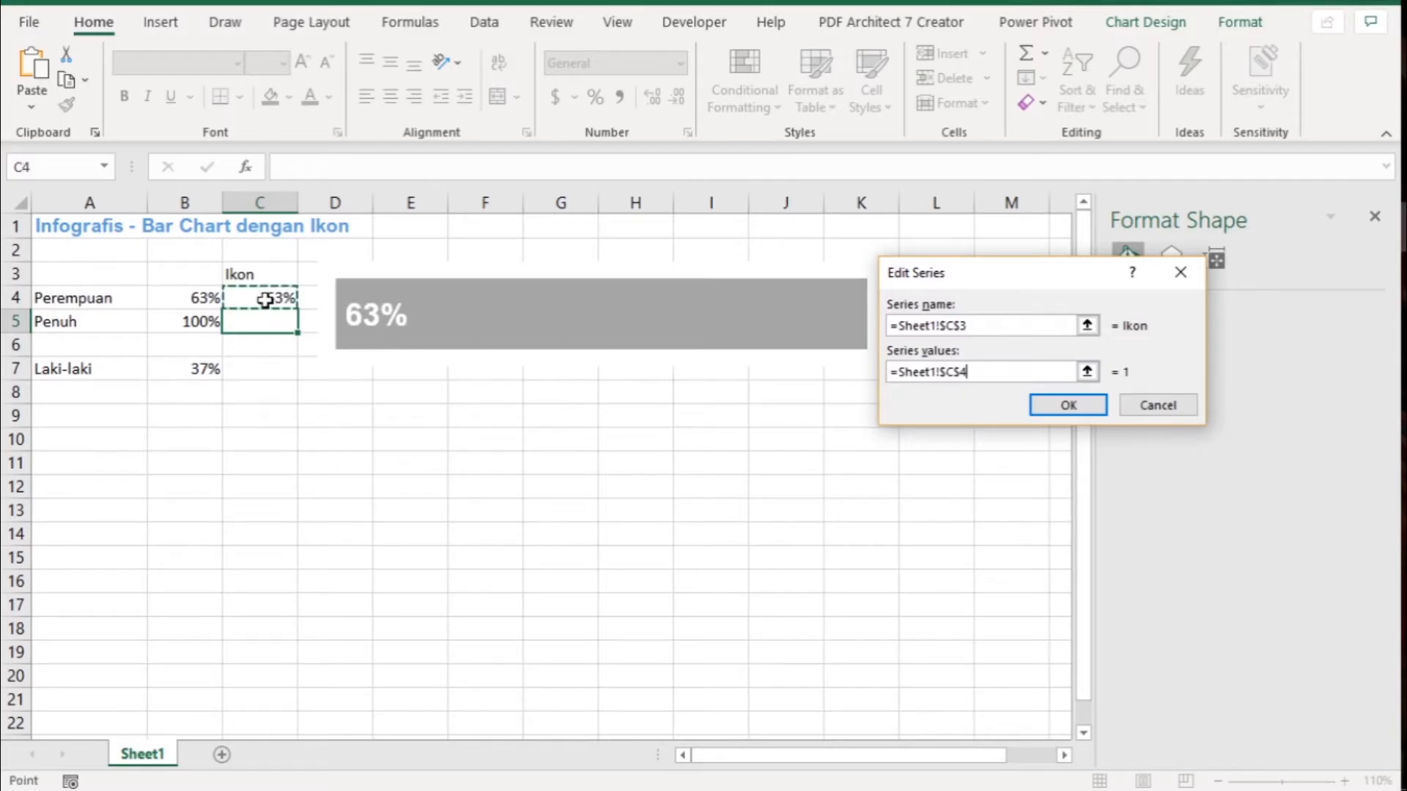
pyautogui.click(1068, 405)
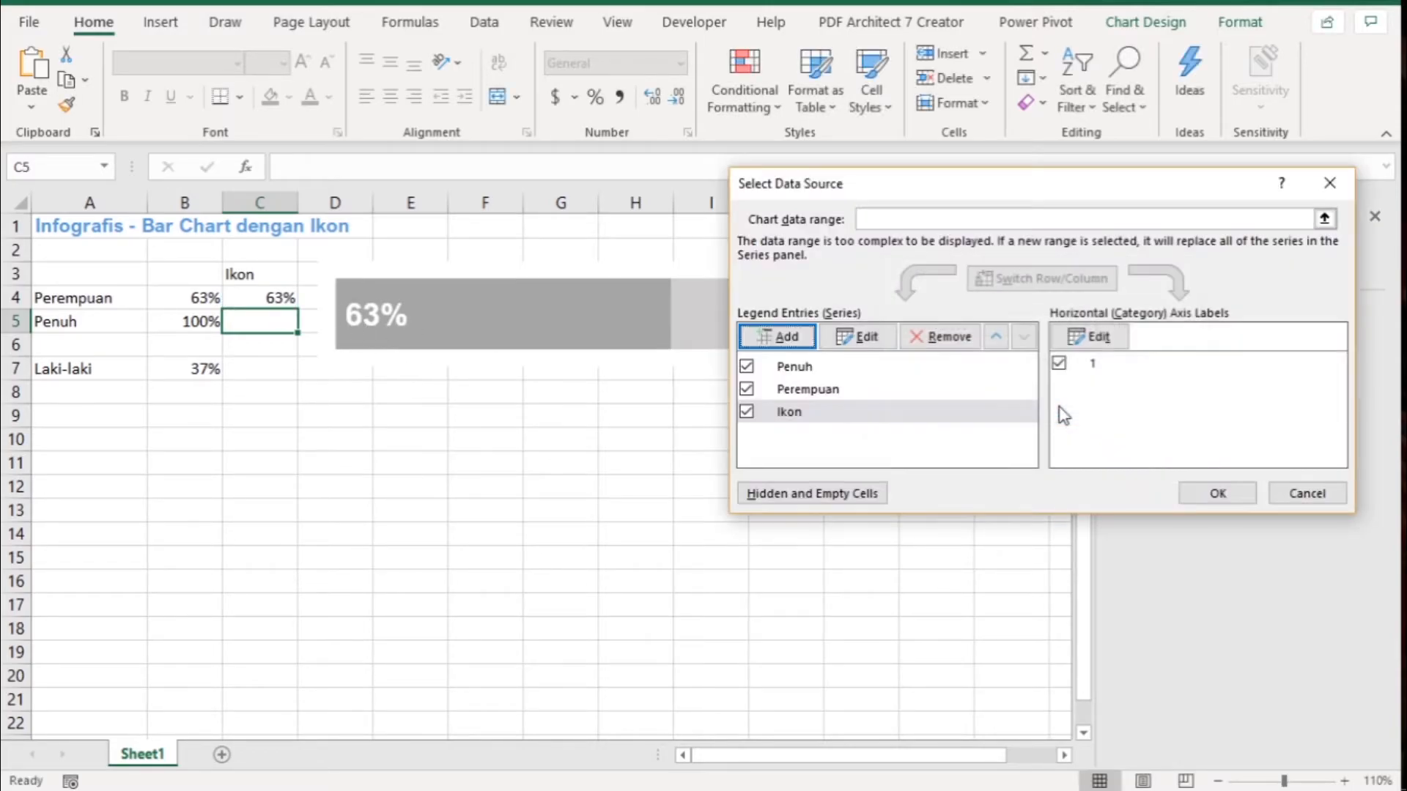
pyautogui.click(1216, 494)
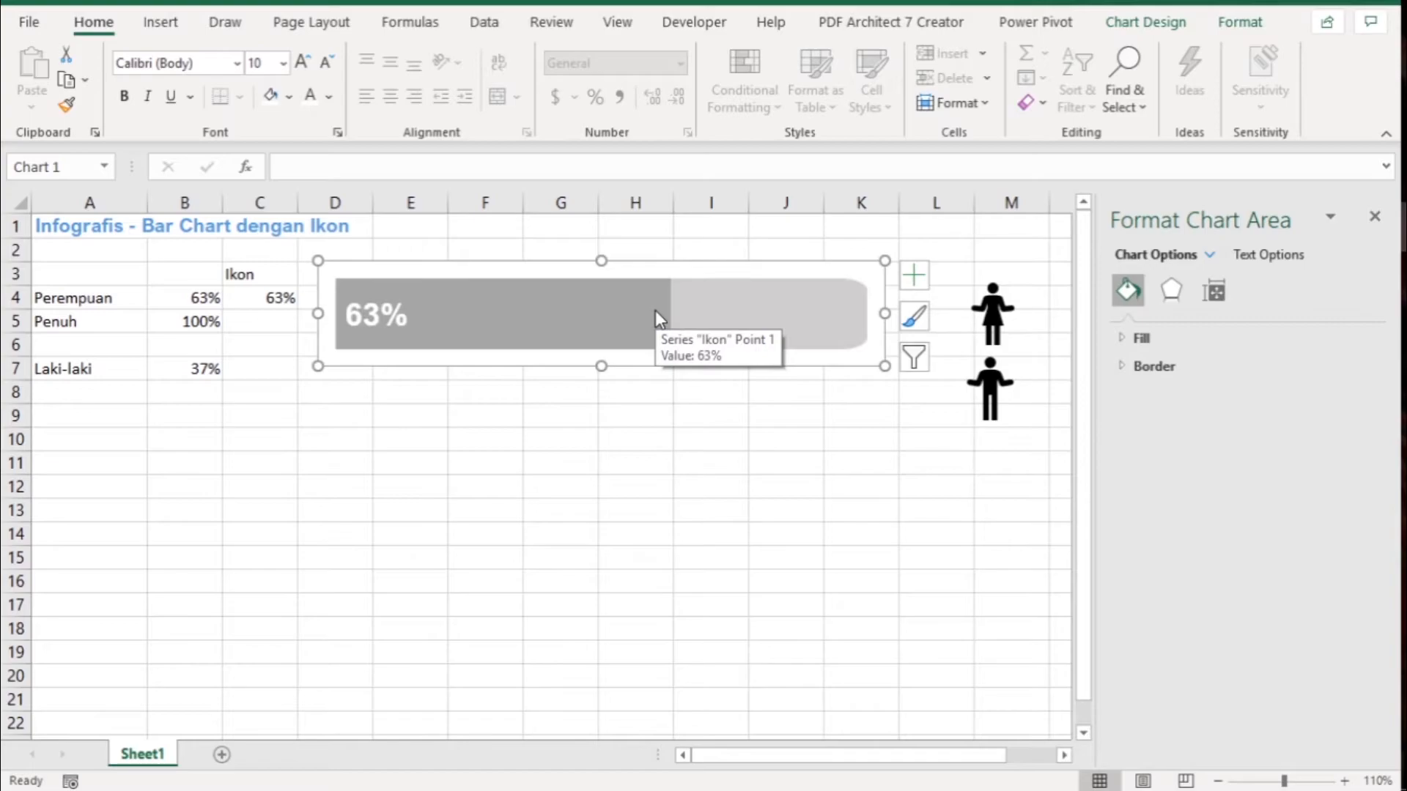
# - Change the Ikon series' chart type from clustered bar to Scatter, leaving the other two series as bars
pyautogui.rightClick(590, 317)
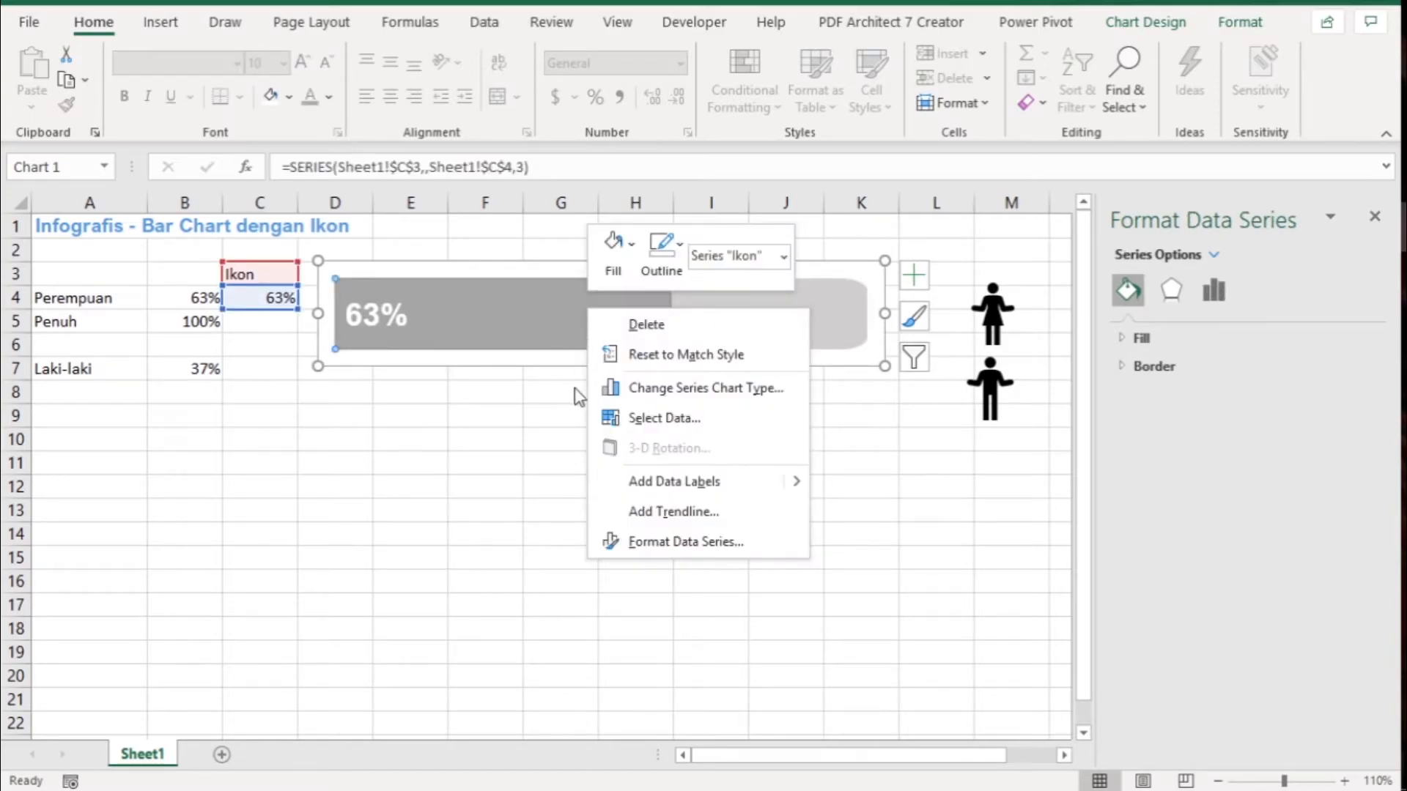
pyautogui.click(664, 399)
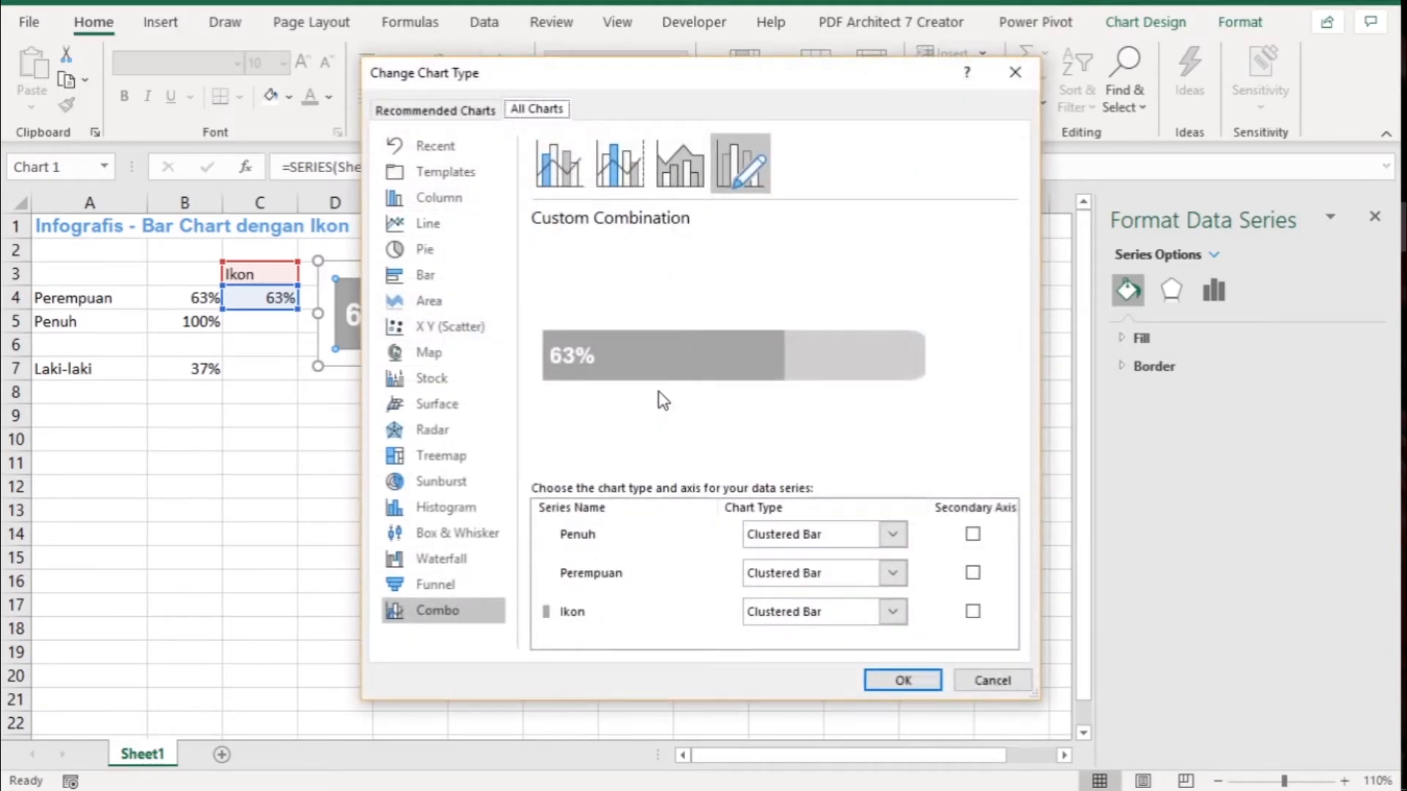
pyautogui.click(894, 612)
pyautogui.moveTo(991, 346); pyautogui.dragTo(990, 547)
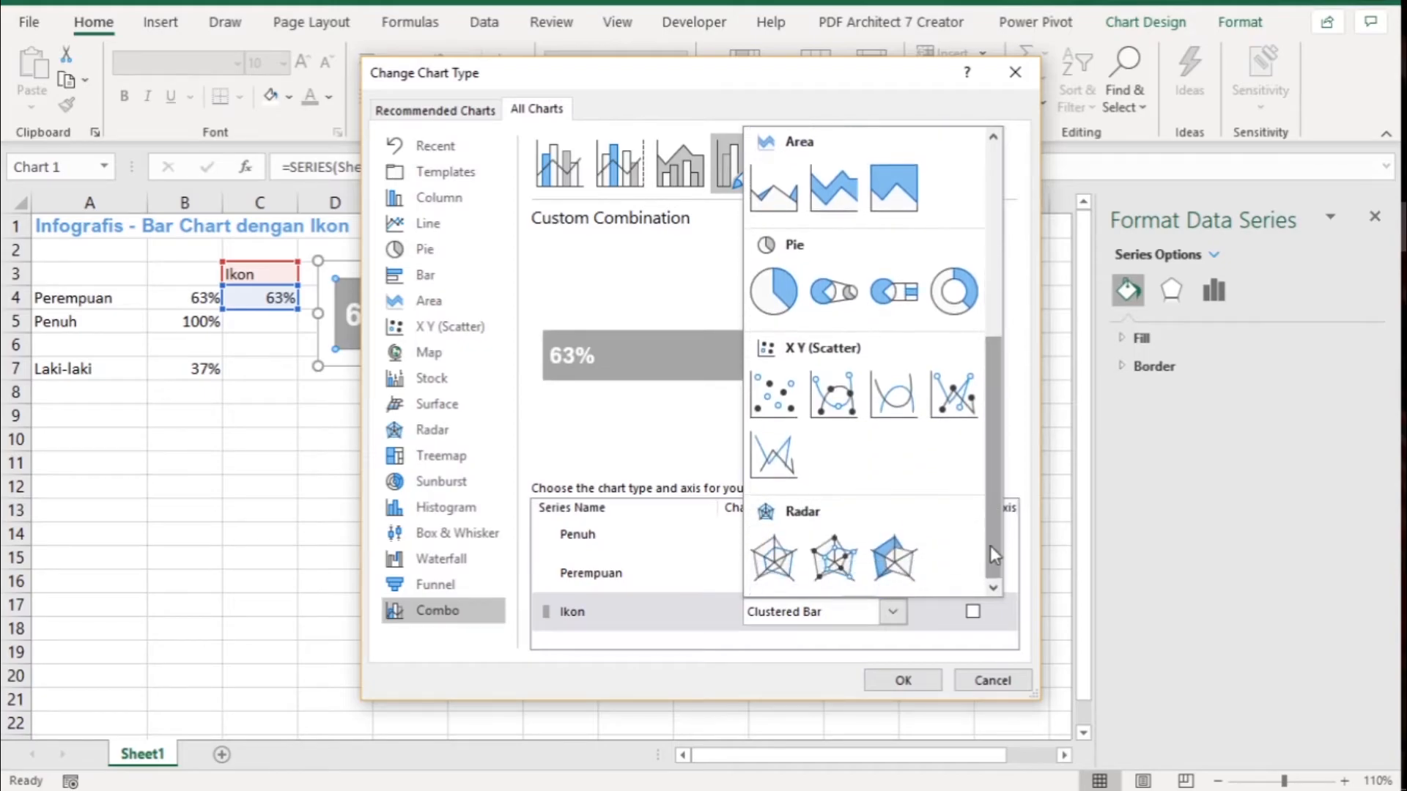
pyautogui.click(772, 393)
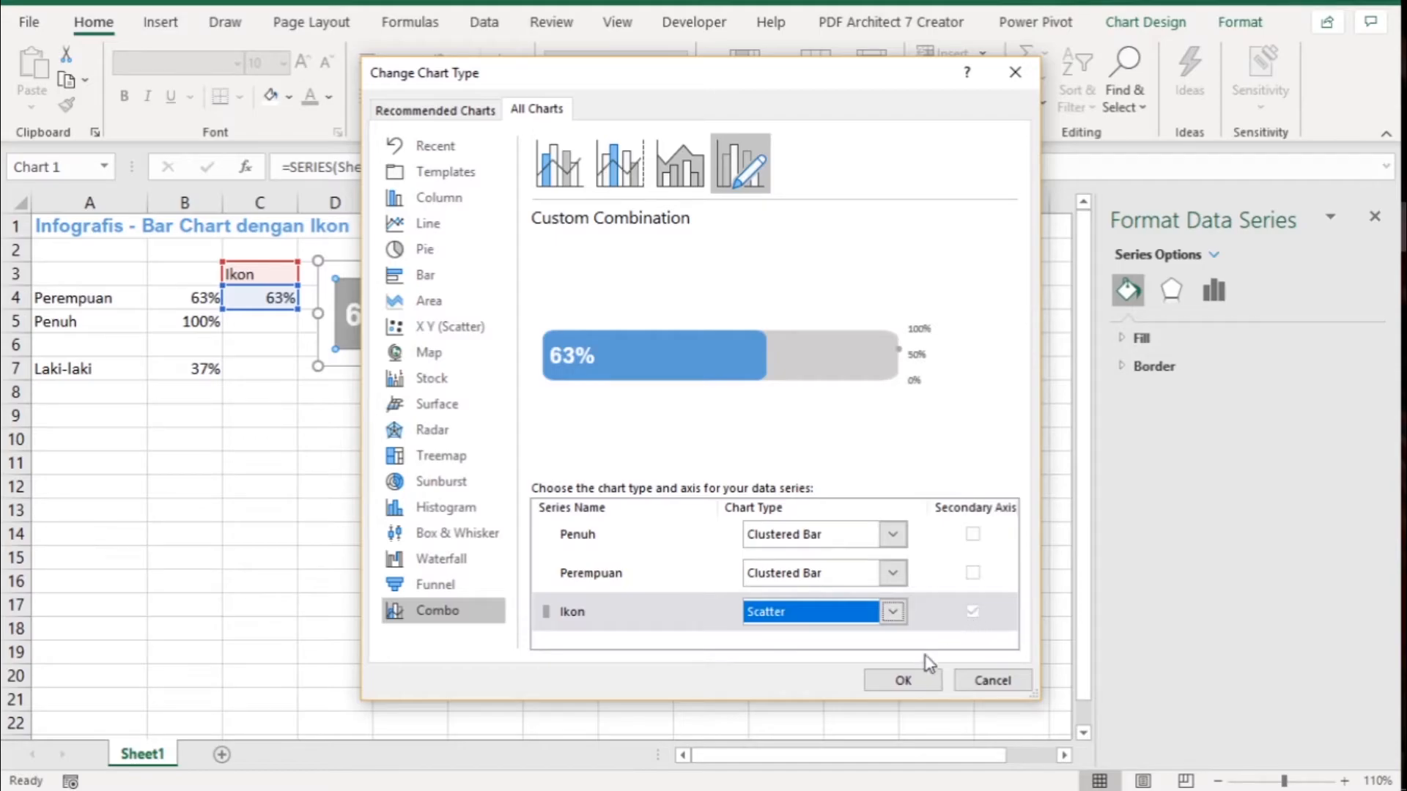
pyautogui.click(899, 682)
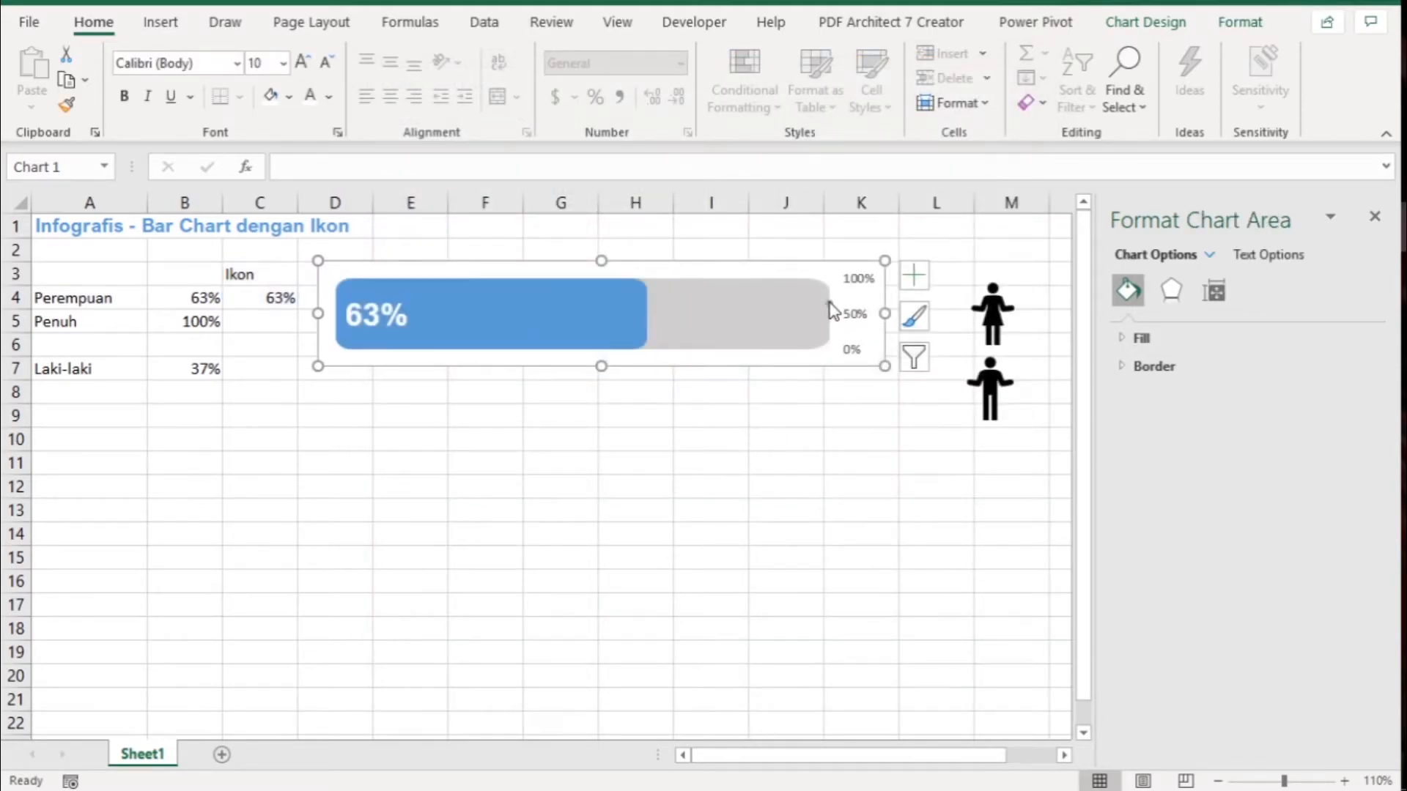
# - Edit the Ikon series in the chart's data source and set its X values to cell C4
pyautogui.moveTo(830, 315)
pyautogui.moveTo(604, 315)
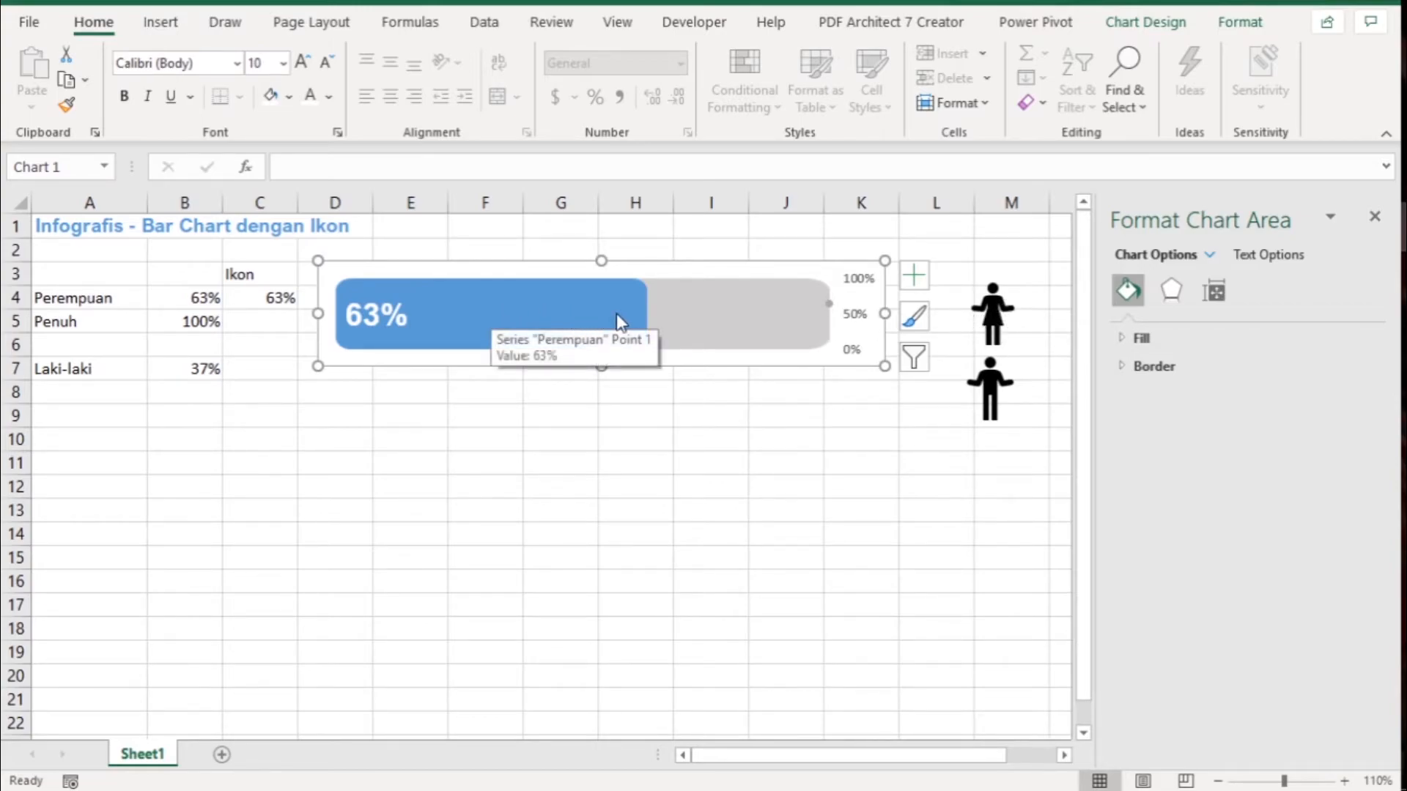
pyautogui.click(781, 308)
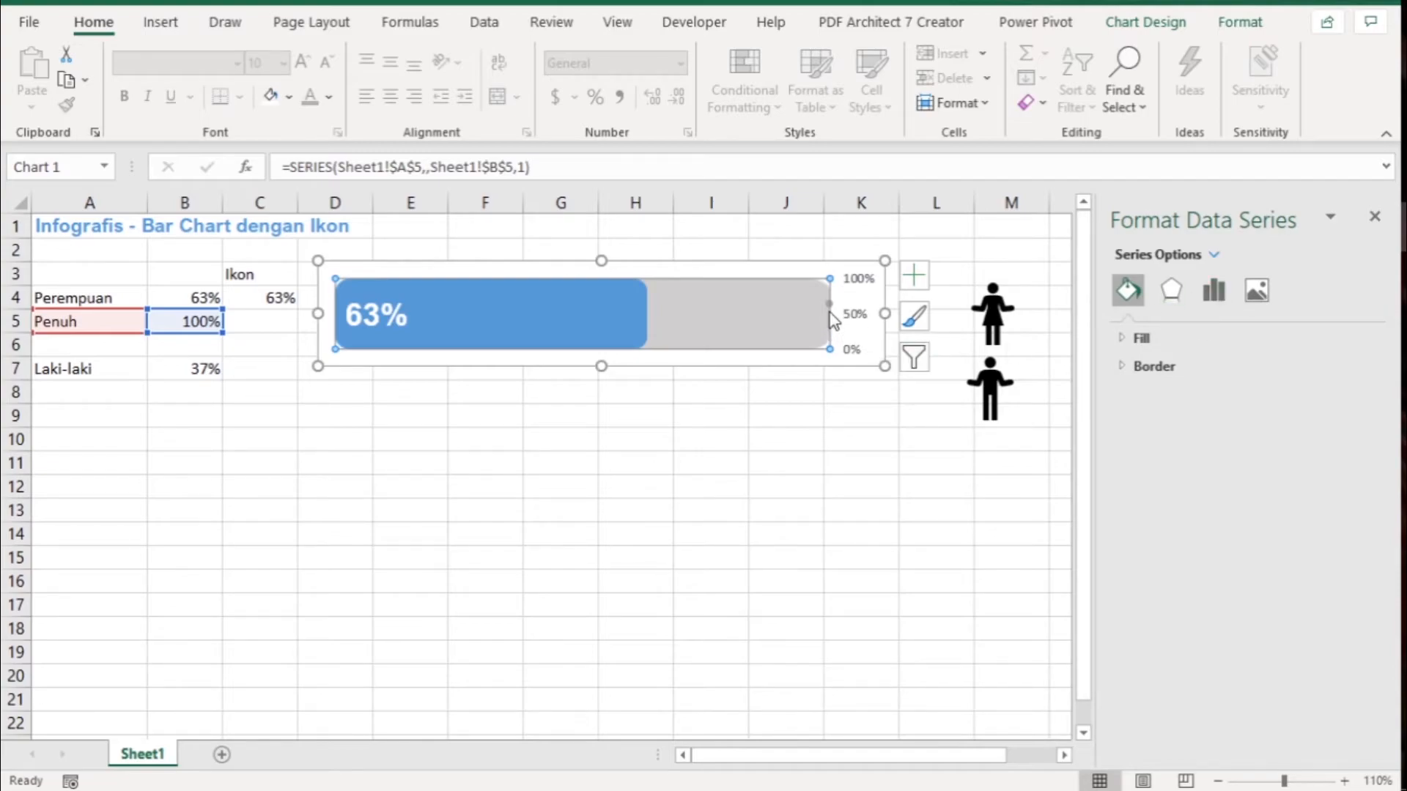
pyautogui.rightClick(745, 316)
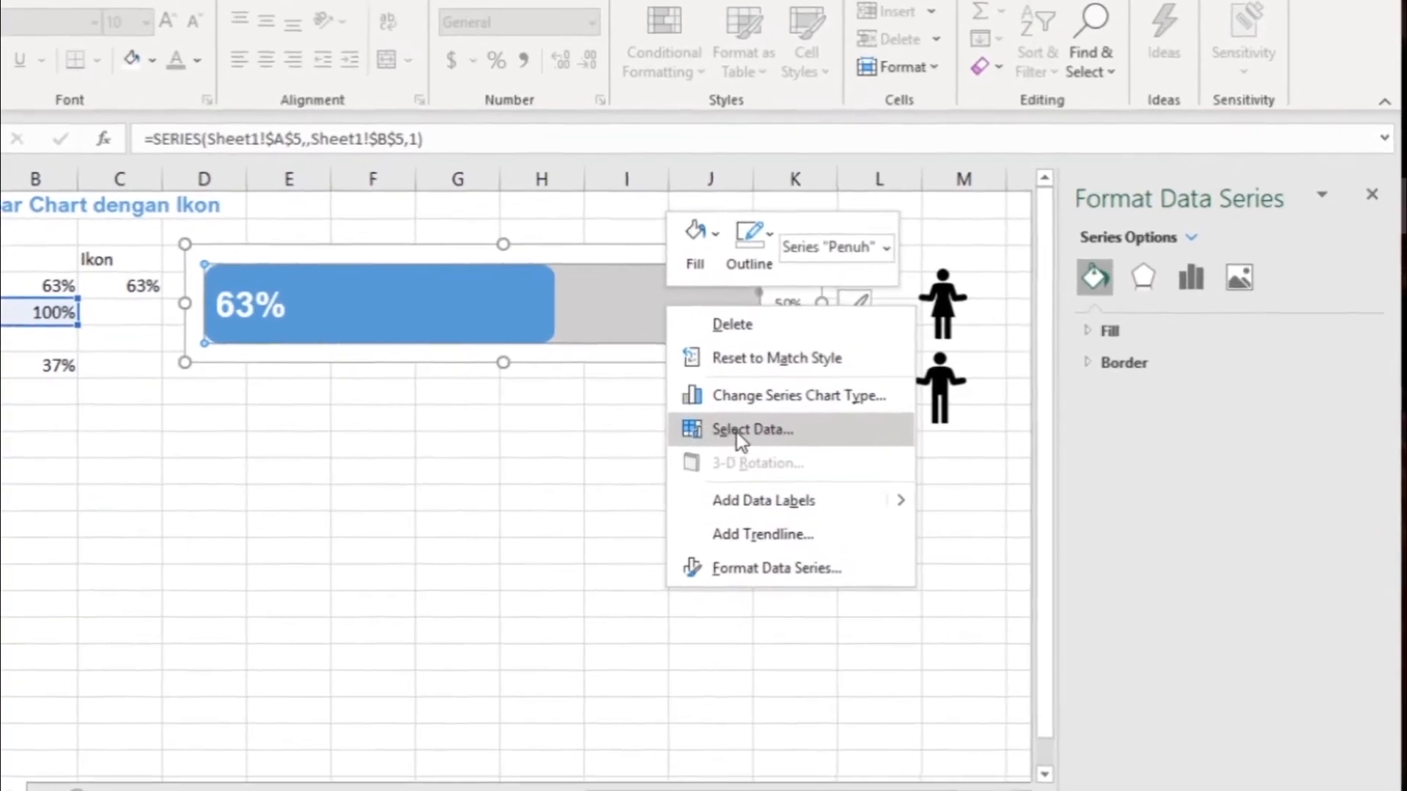
pyautogui.click(799, 425)
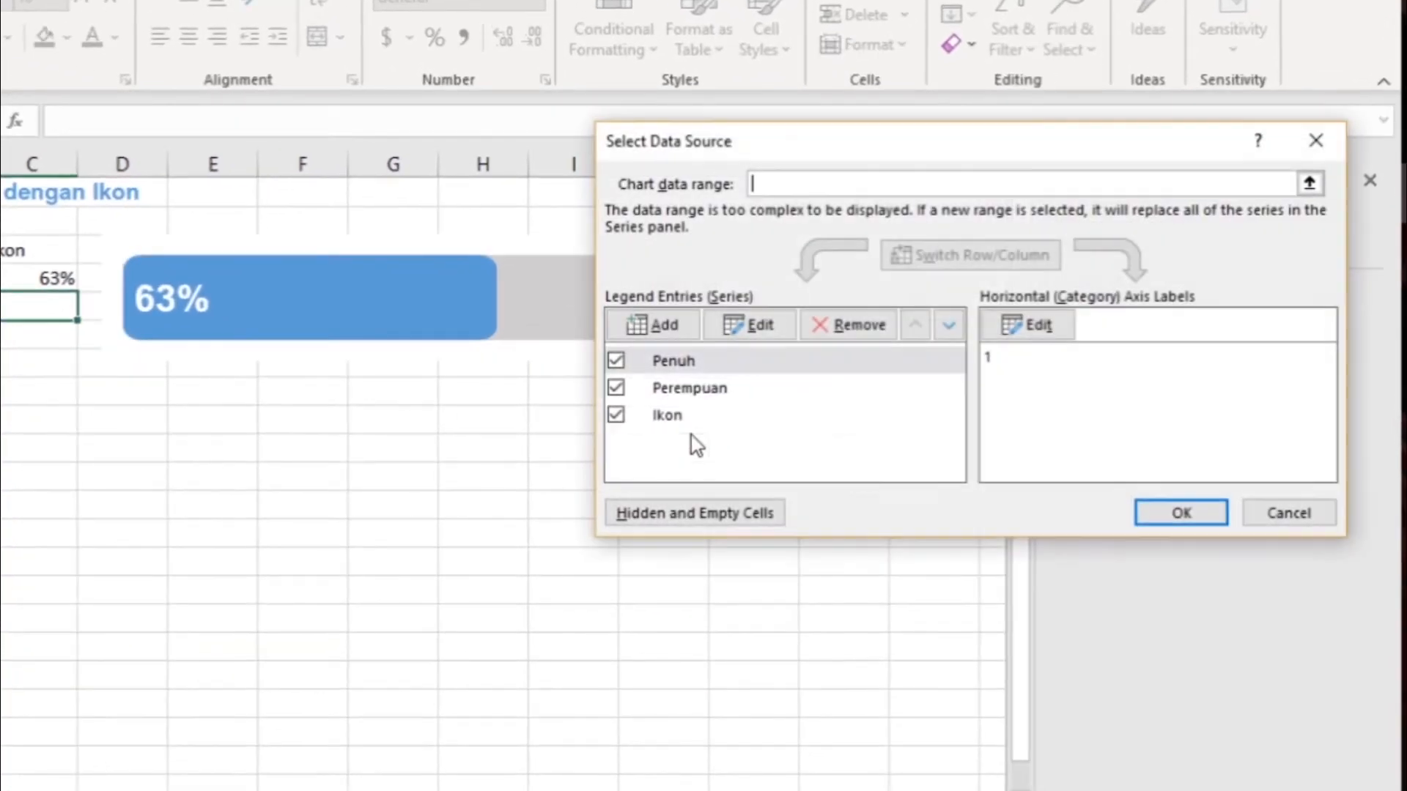
pyautogui.click(736, 416)
pyautogui.click(758, 328)
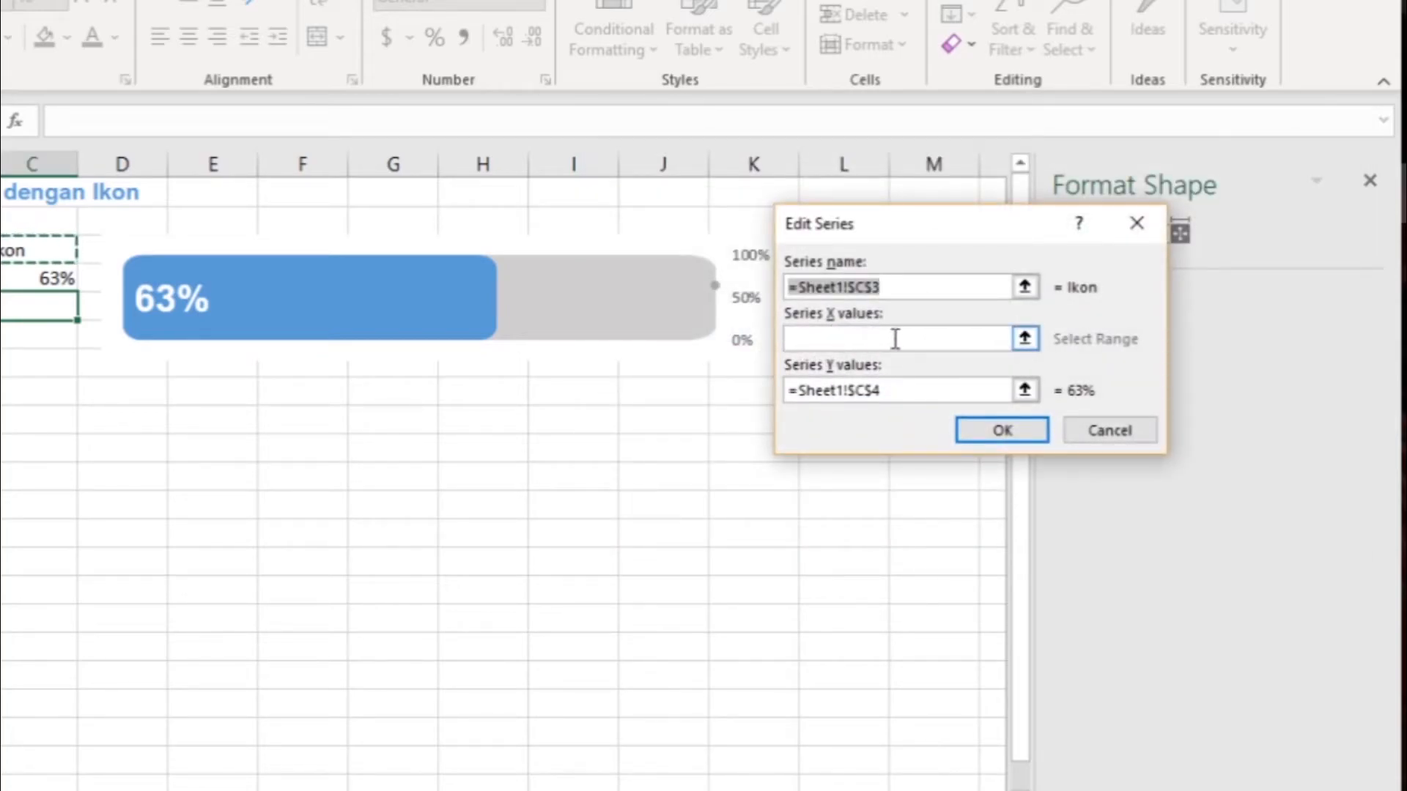
pyautogui.click(814, 338)
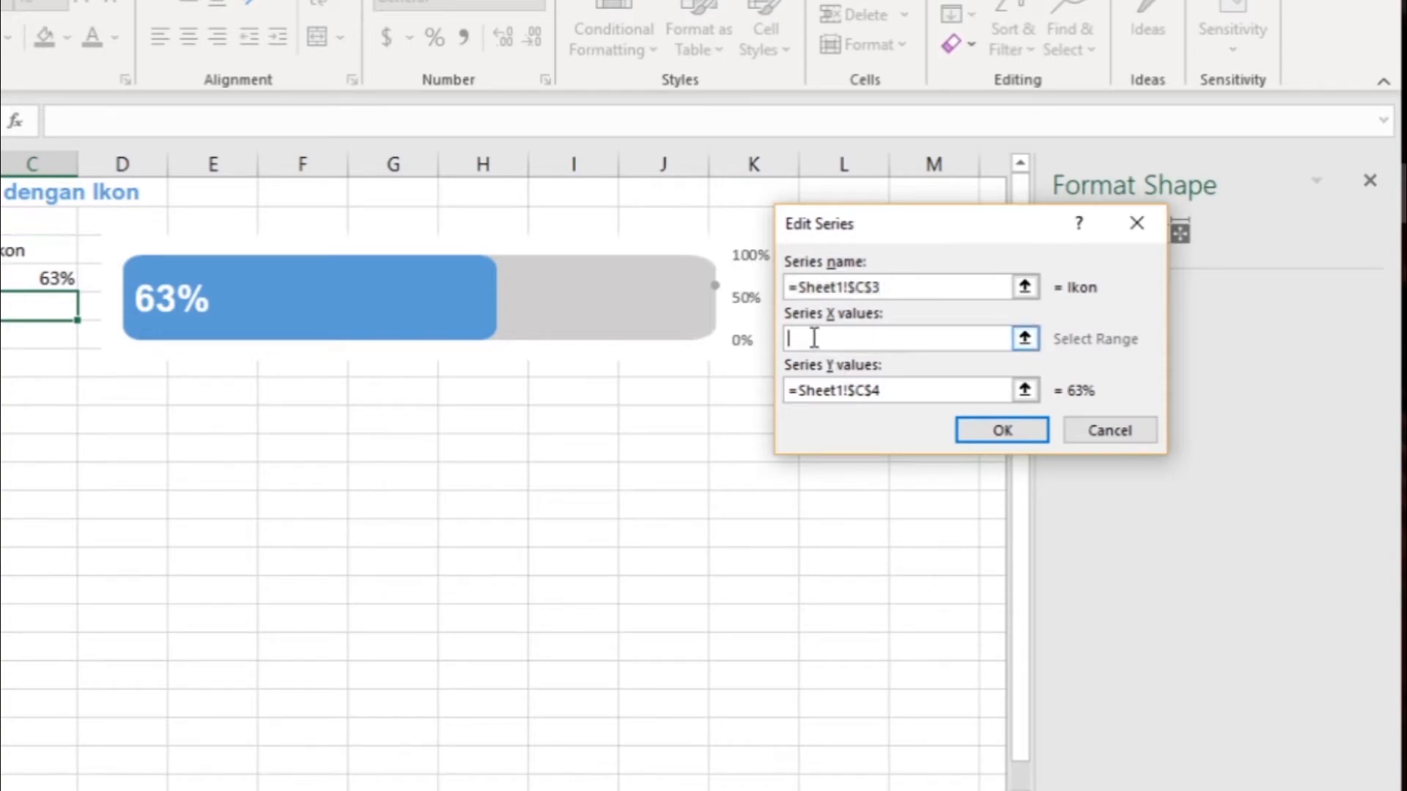
pyautogui.click(40, 286)
# - Replace the Ikon series' Y values reference to C4 with 0.5 and apply the data source changes
pyautogui.click(888, 395)
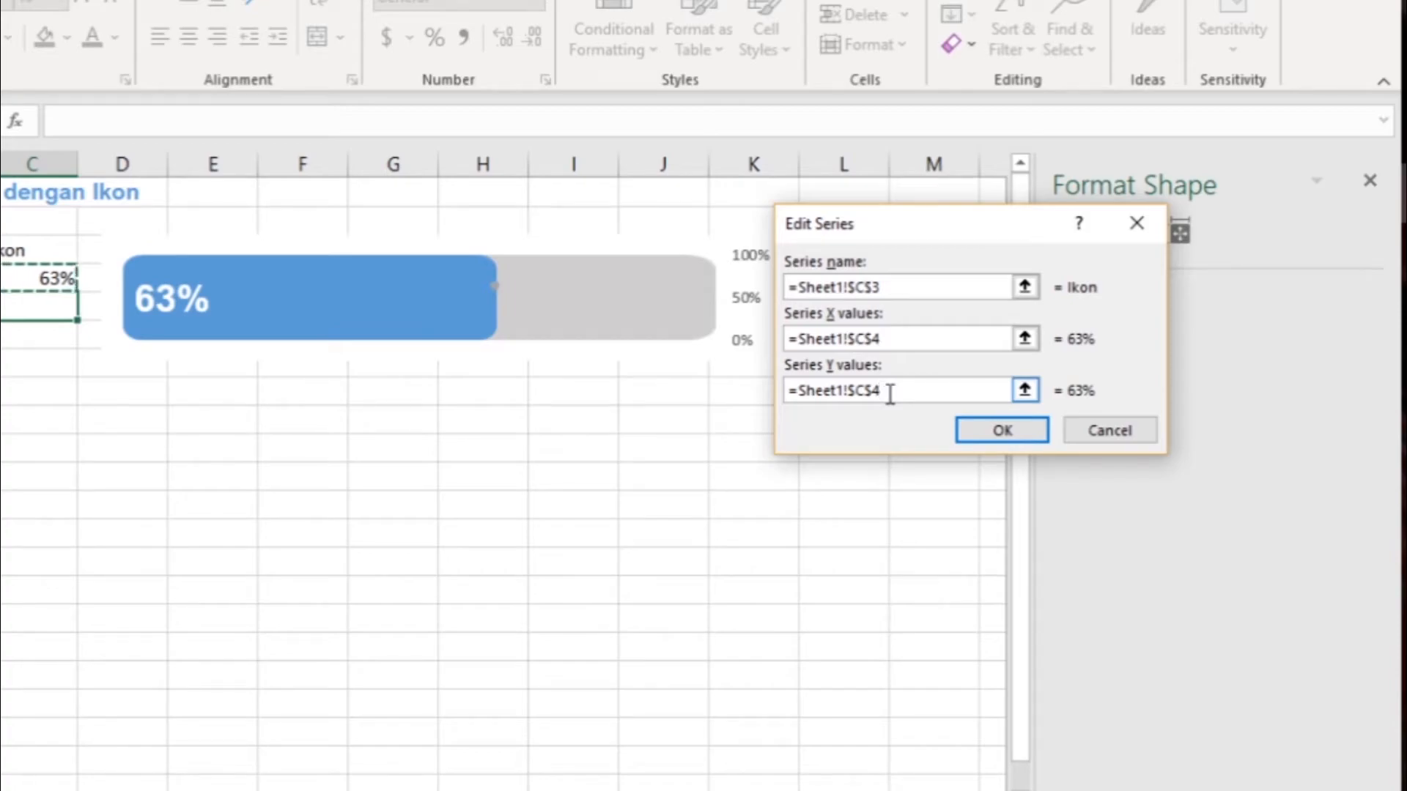
pyautogui.moveTo(493, 292)
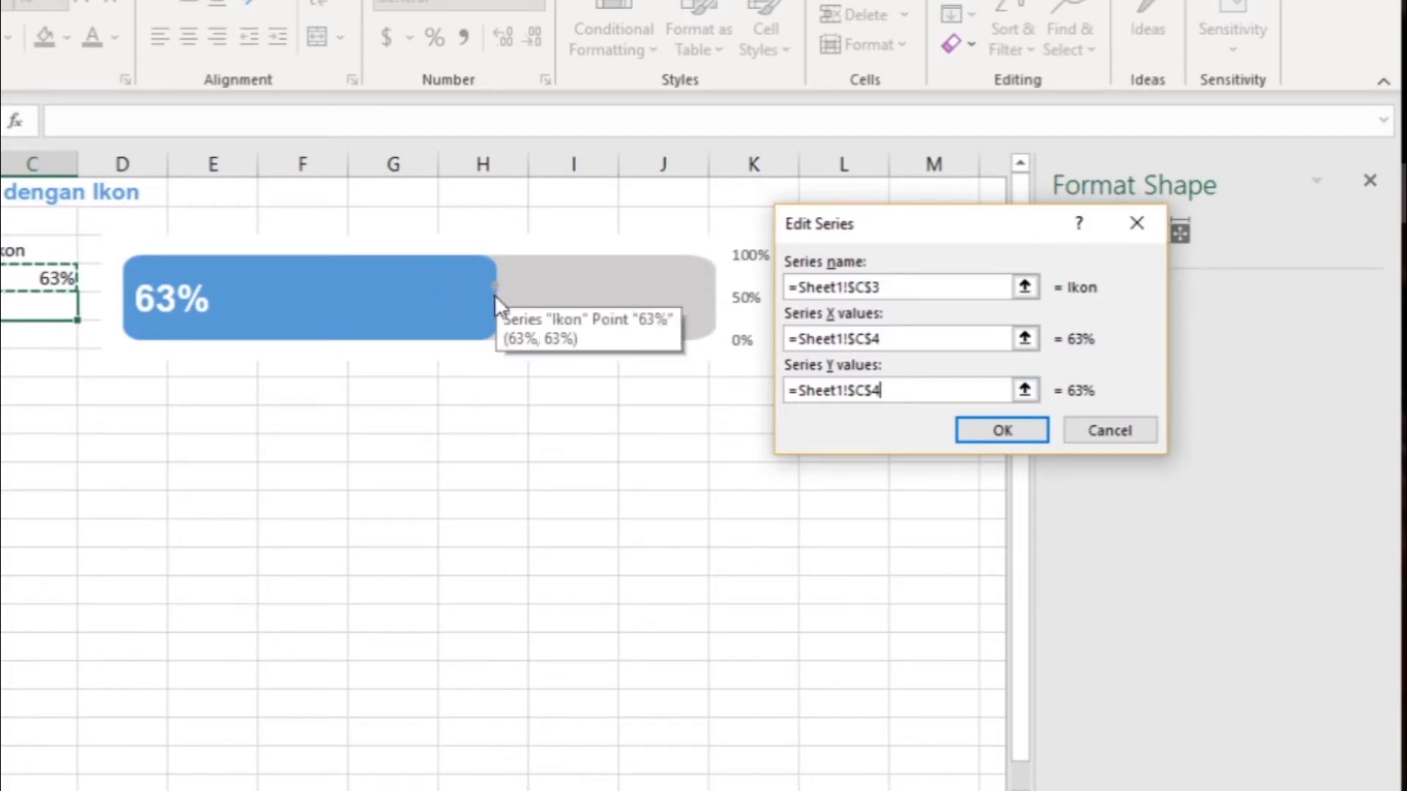
pyautogui.press('BackSpace')
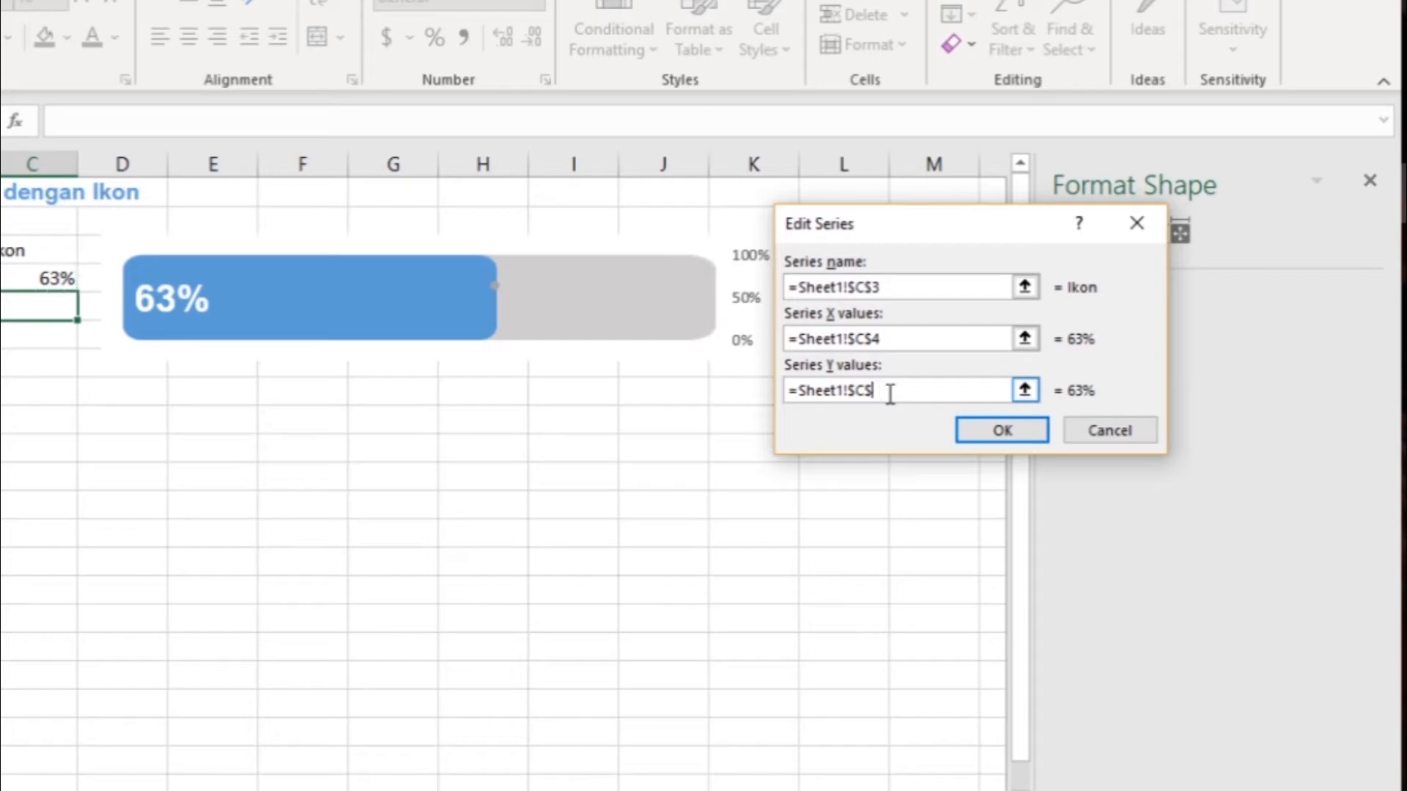
pyautogui.press('BackSpace')
pyautogui.press('BackSpace')
pyautogui.press('BackSpace')
pyautogui.press('BackSpace')
pyautogui.press('BackSpace')
pyautogui.press('BackSpace')
pyautogui.press('BackSpace')
pyautogui.press('BackSpace')
pyautogui.click(994, 432)
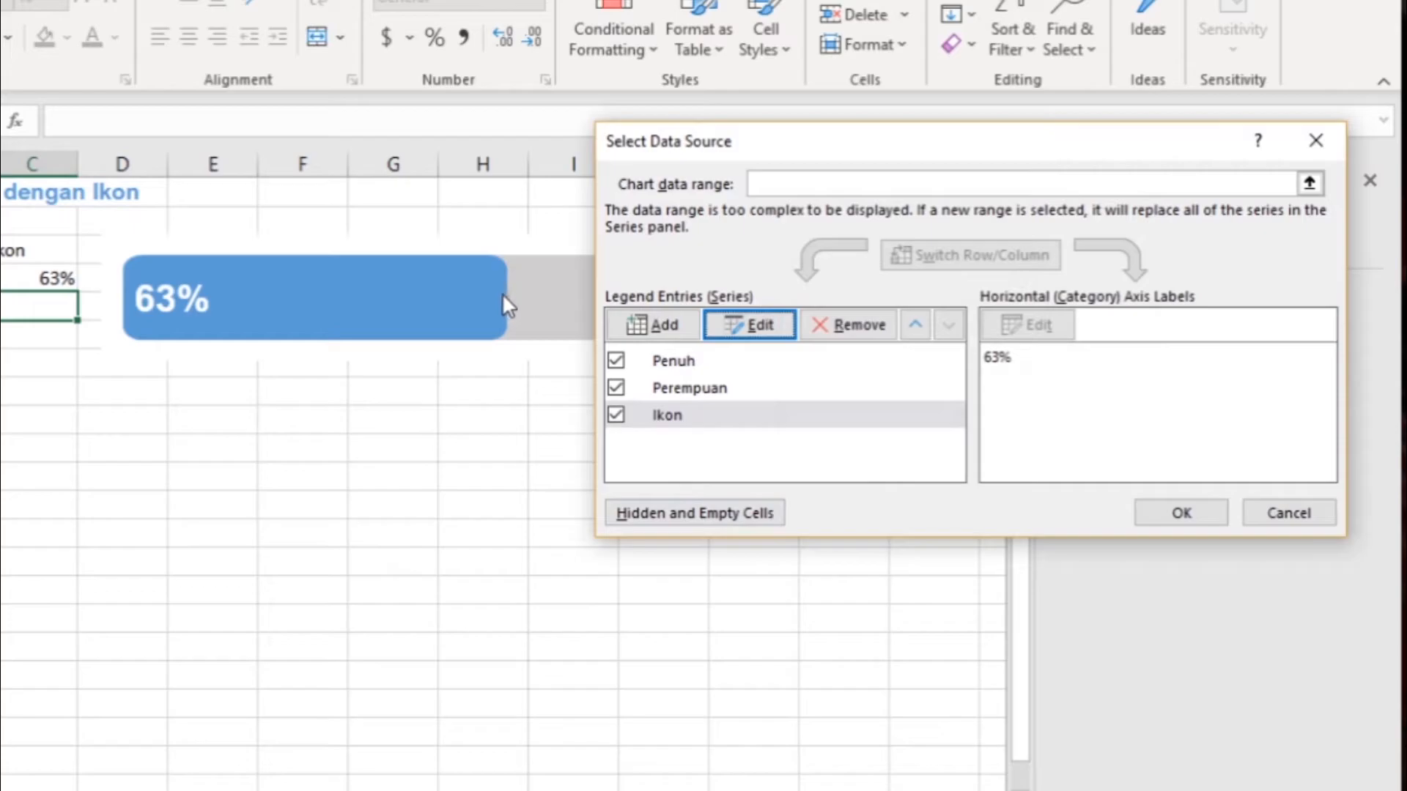
pyautogui.click(1164, 515)
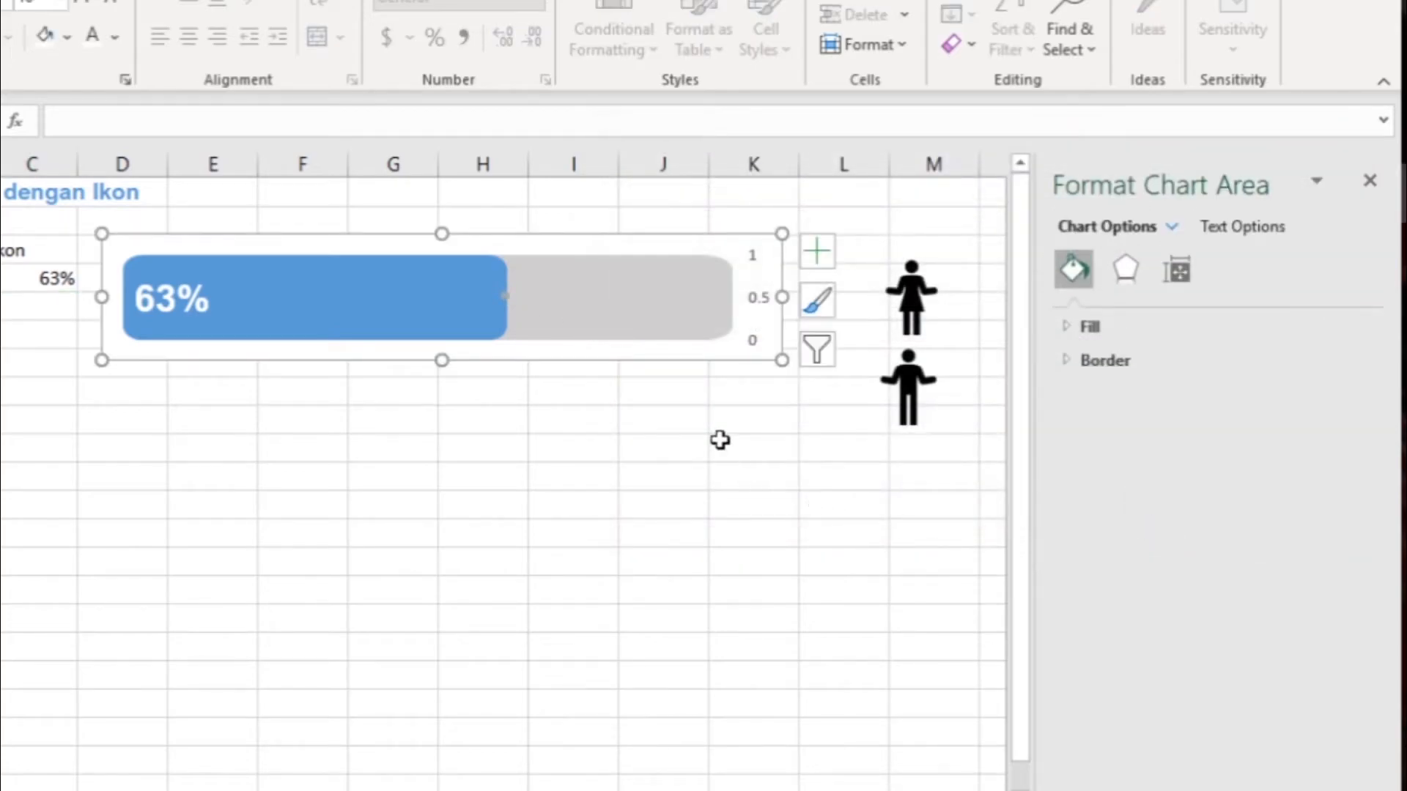
pyautogui.click(631, 438)
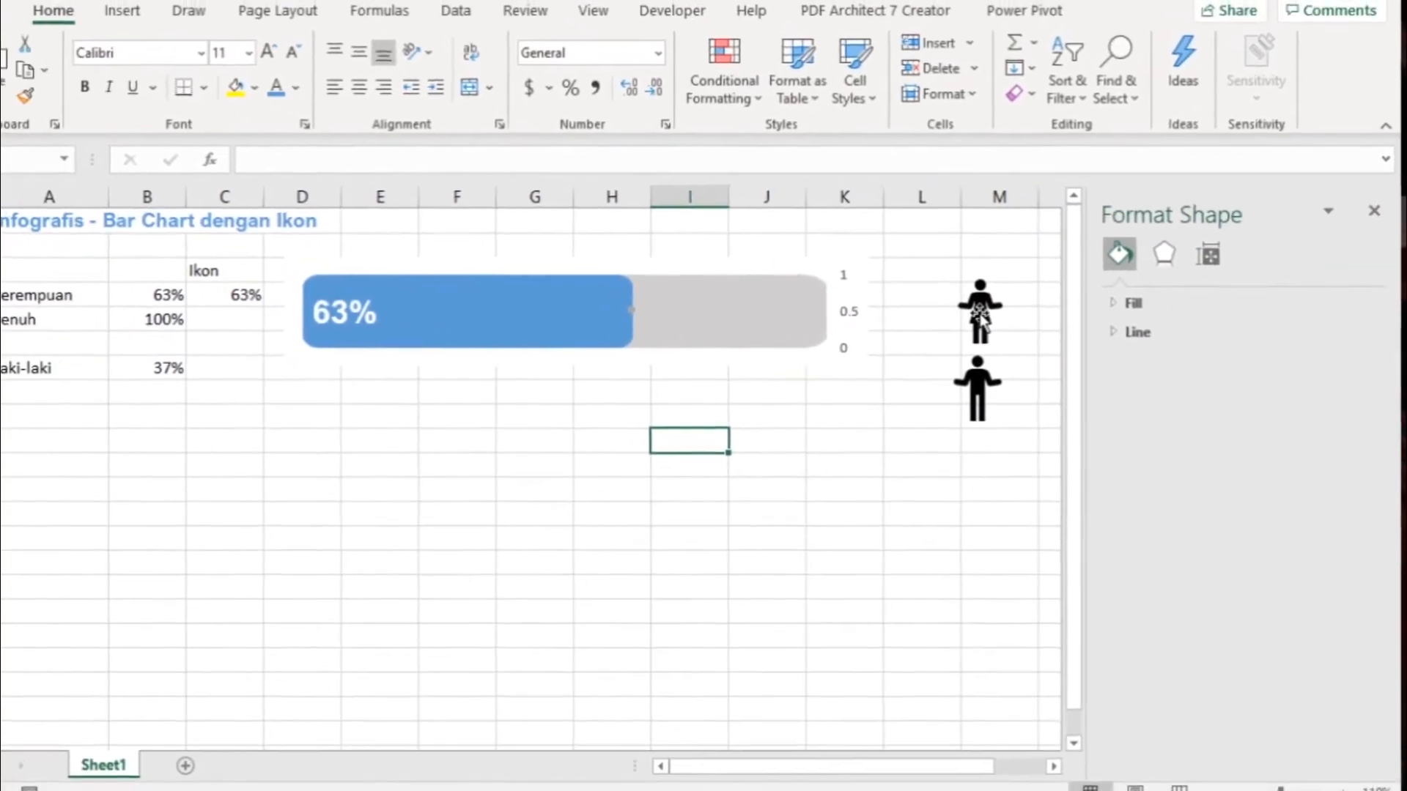
# - Fill both the woman icon and the man icon with the light gray theme color
pyautogui.click(911, 302)
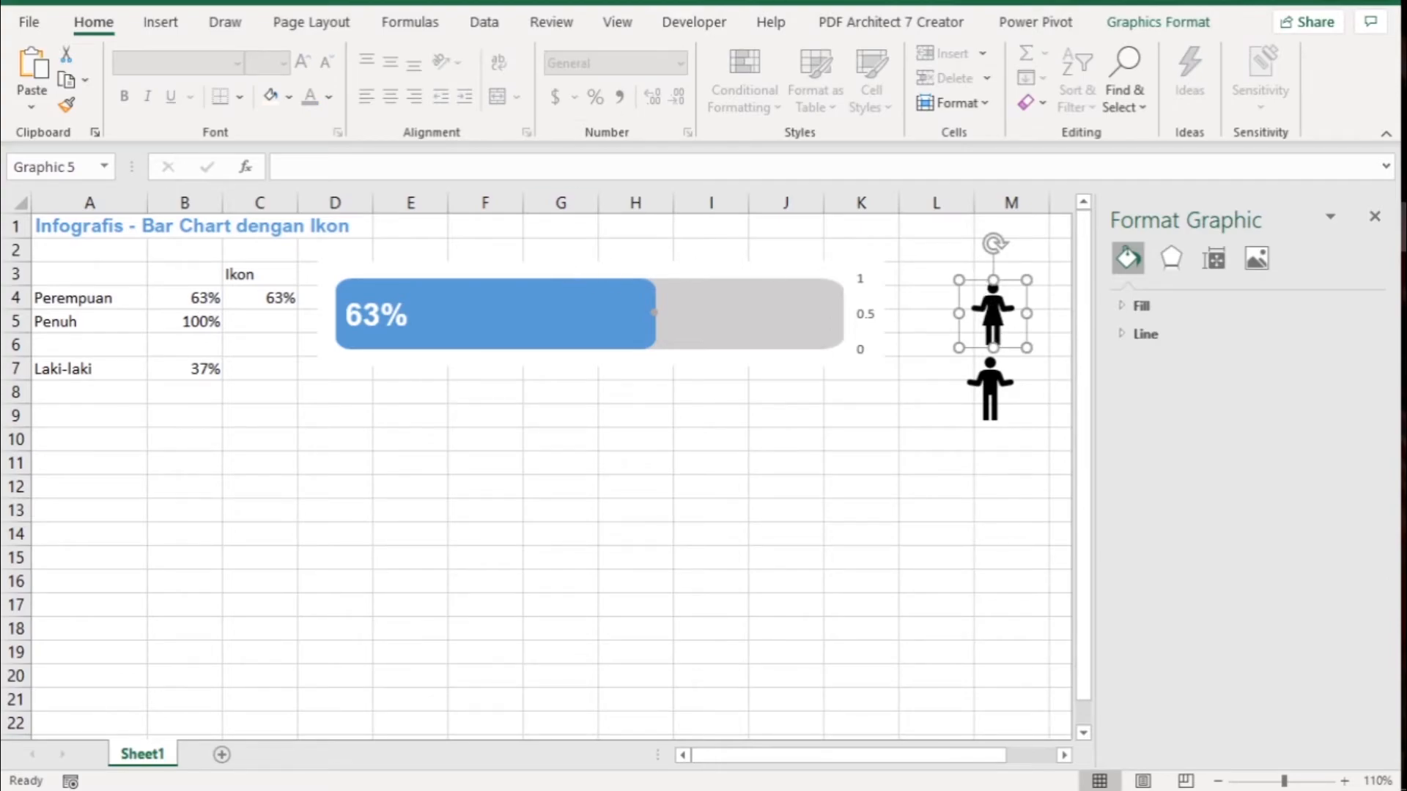
pyautogui.click(1132, 24)
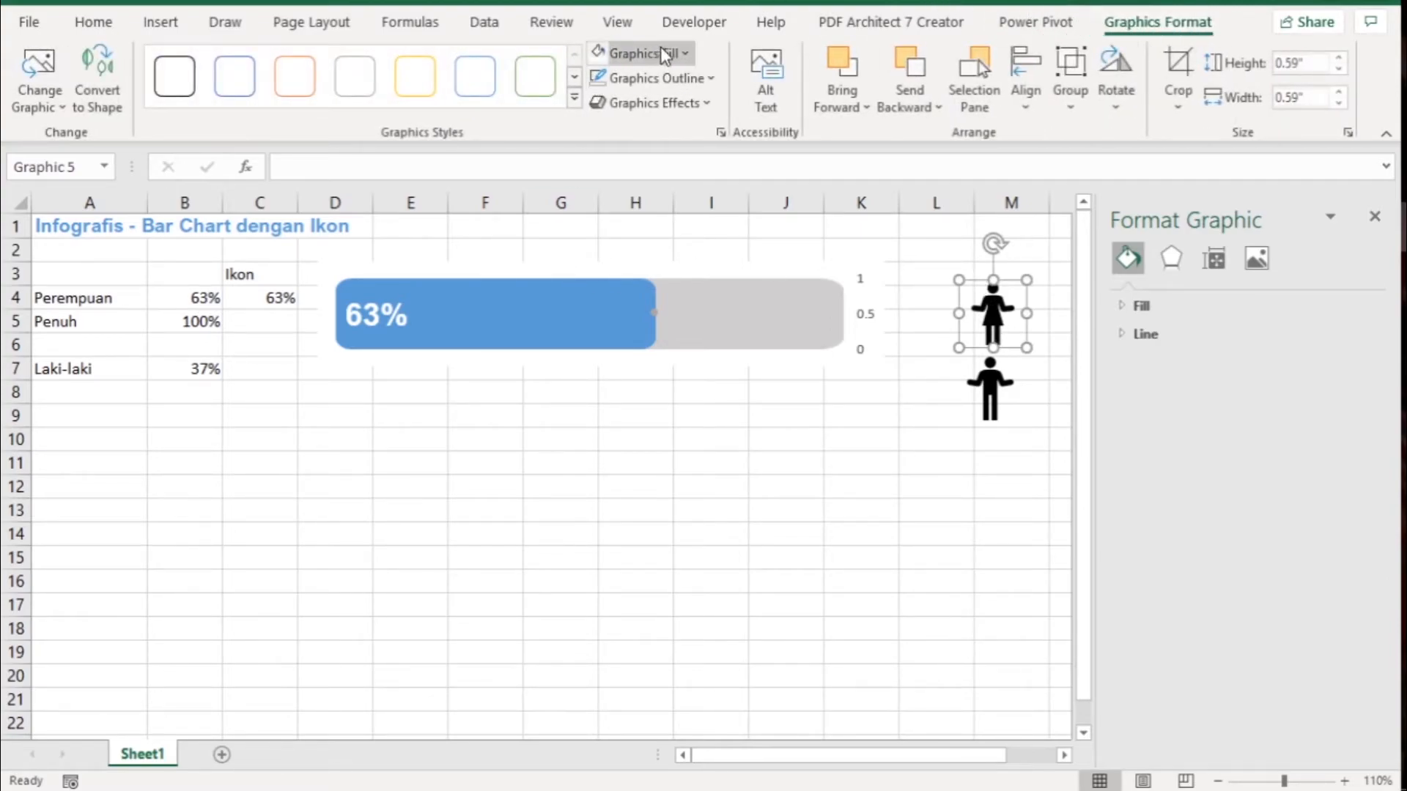
pyautogui.click(687, 53)
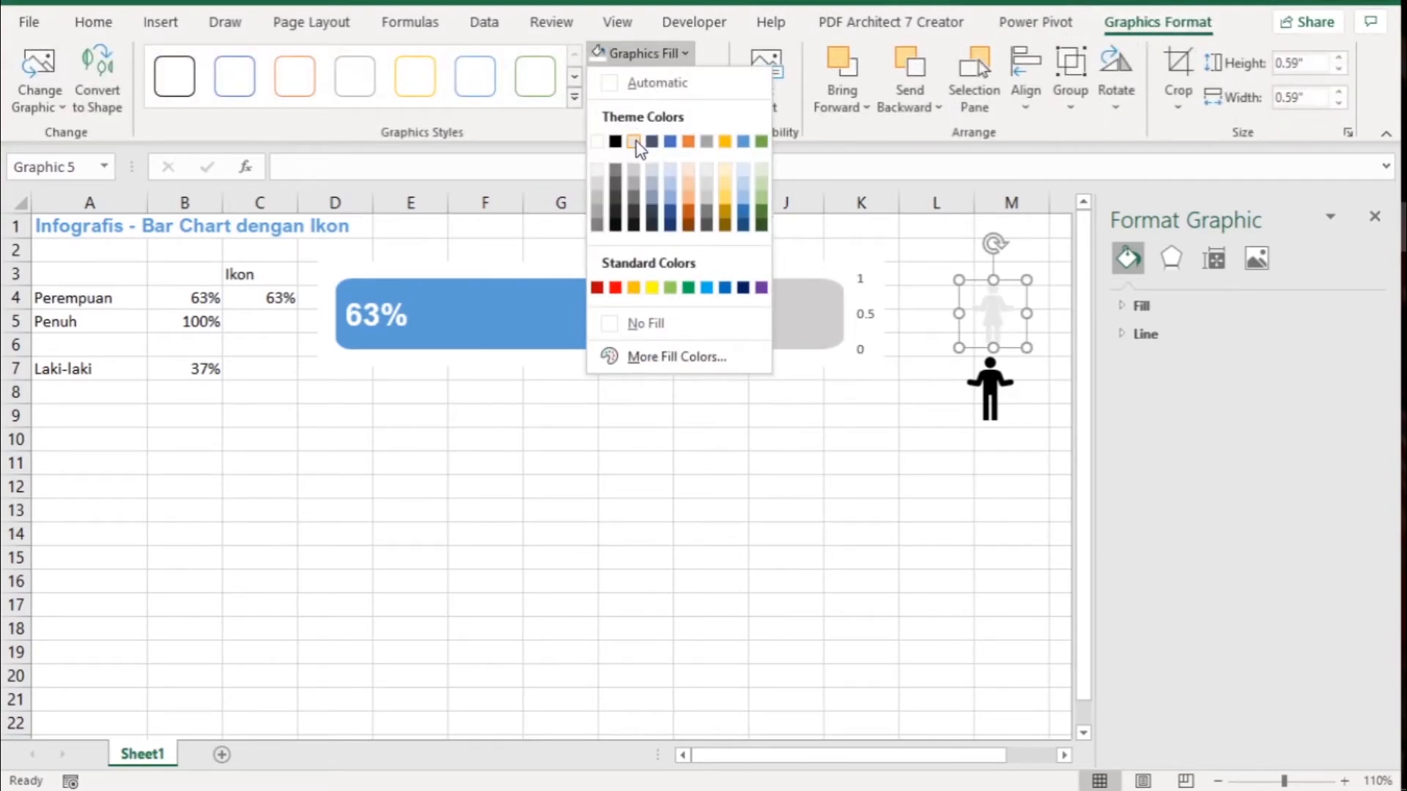
pyautogui.click(637, 149)
pyautogui.click(988, 388)
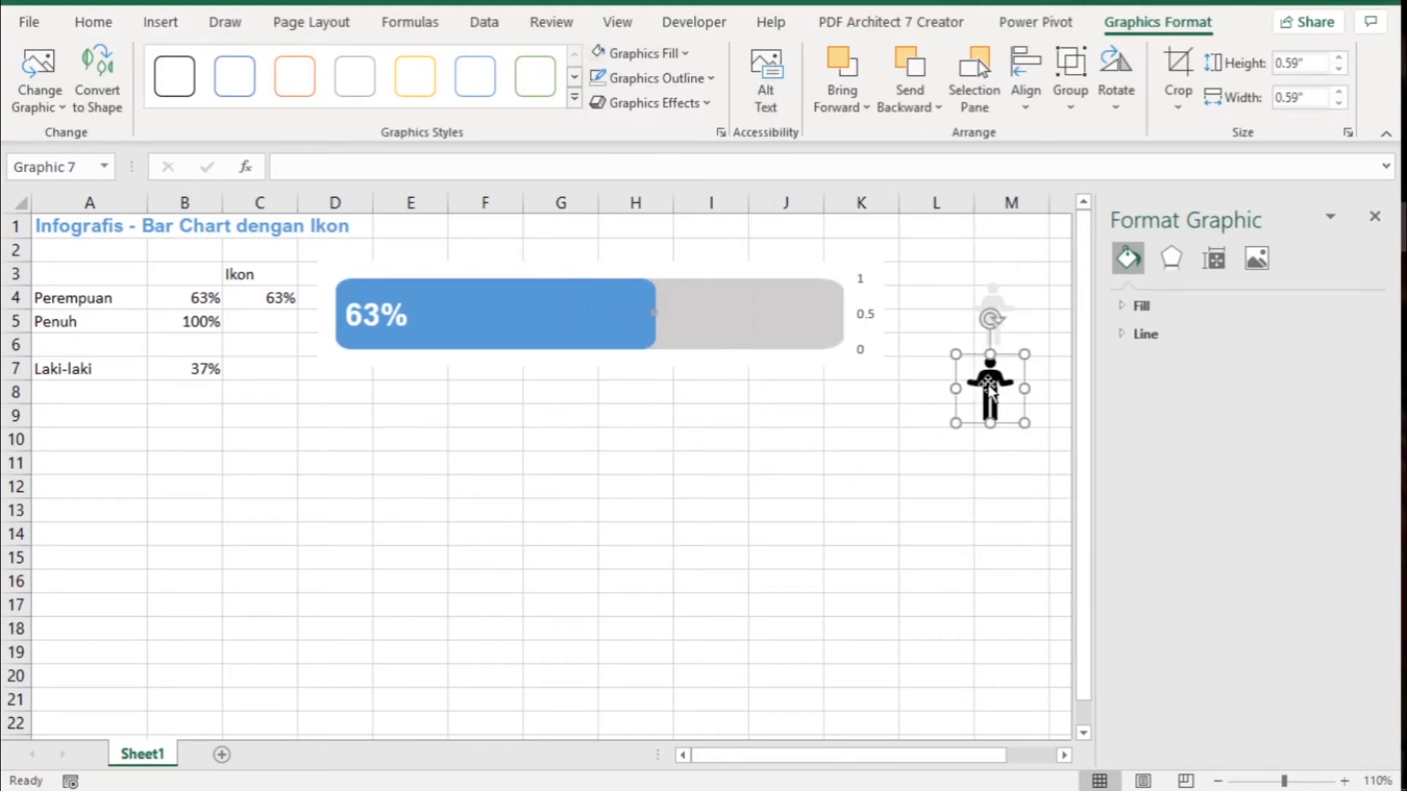
pyautogui.click(685, 53)
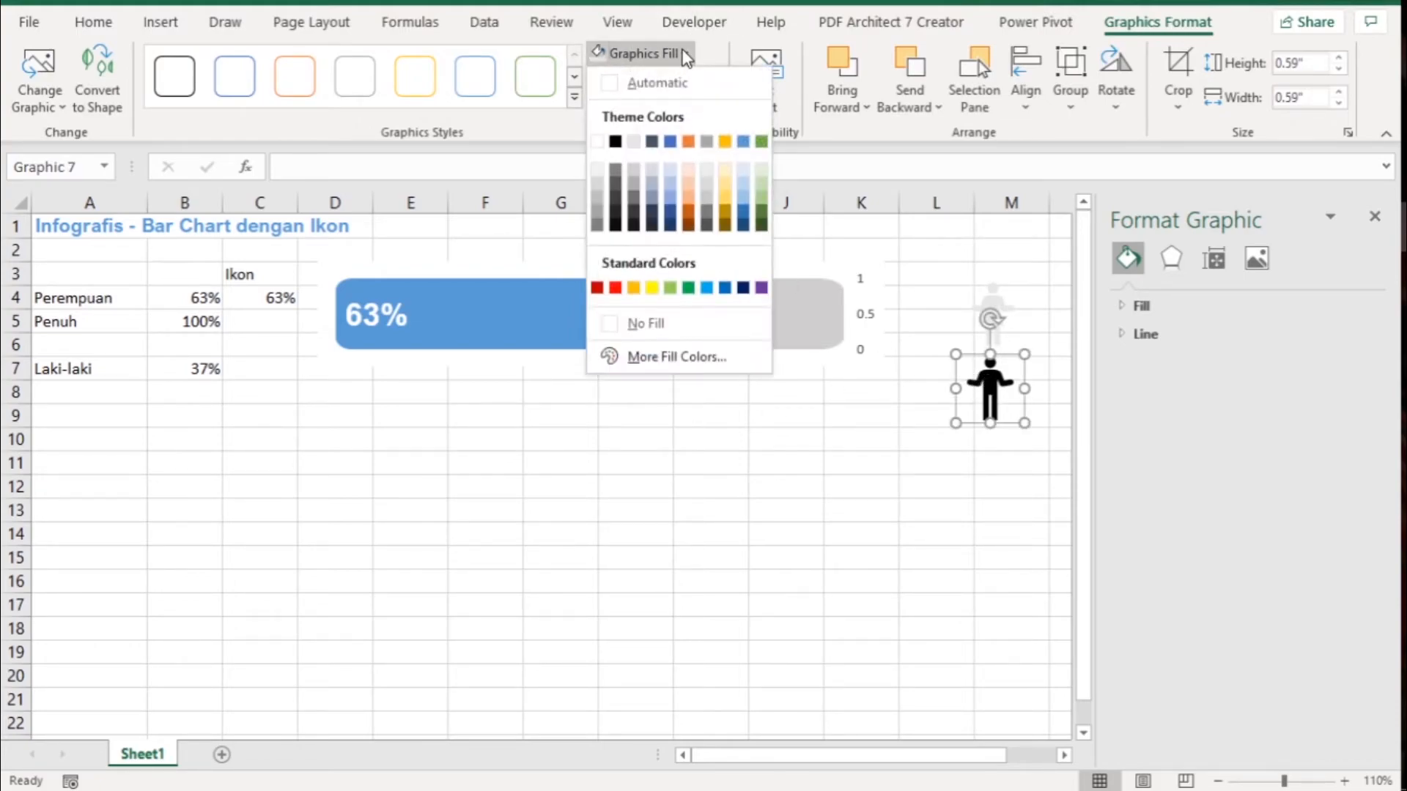
pyautogui.click(635, 140)
pyautogui.click(811, 419)
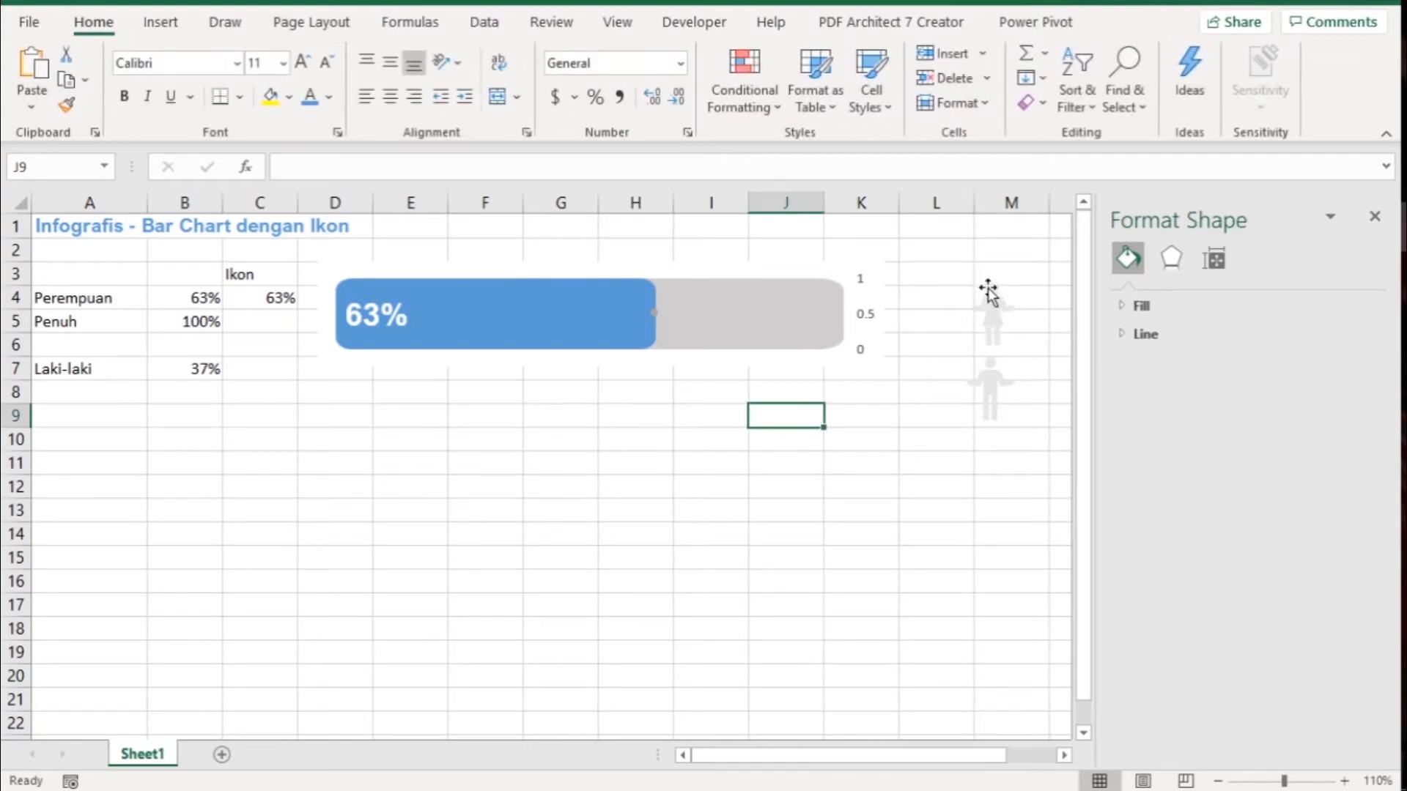
# - Copy the woman icon and paste it onto the Ikon series marker in the chart
pyautogui.click(989, 297)
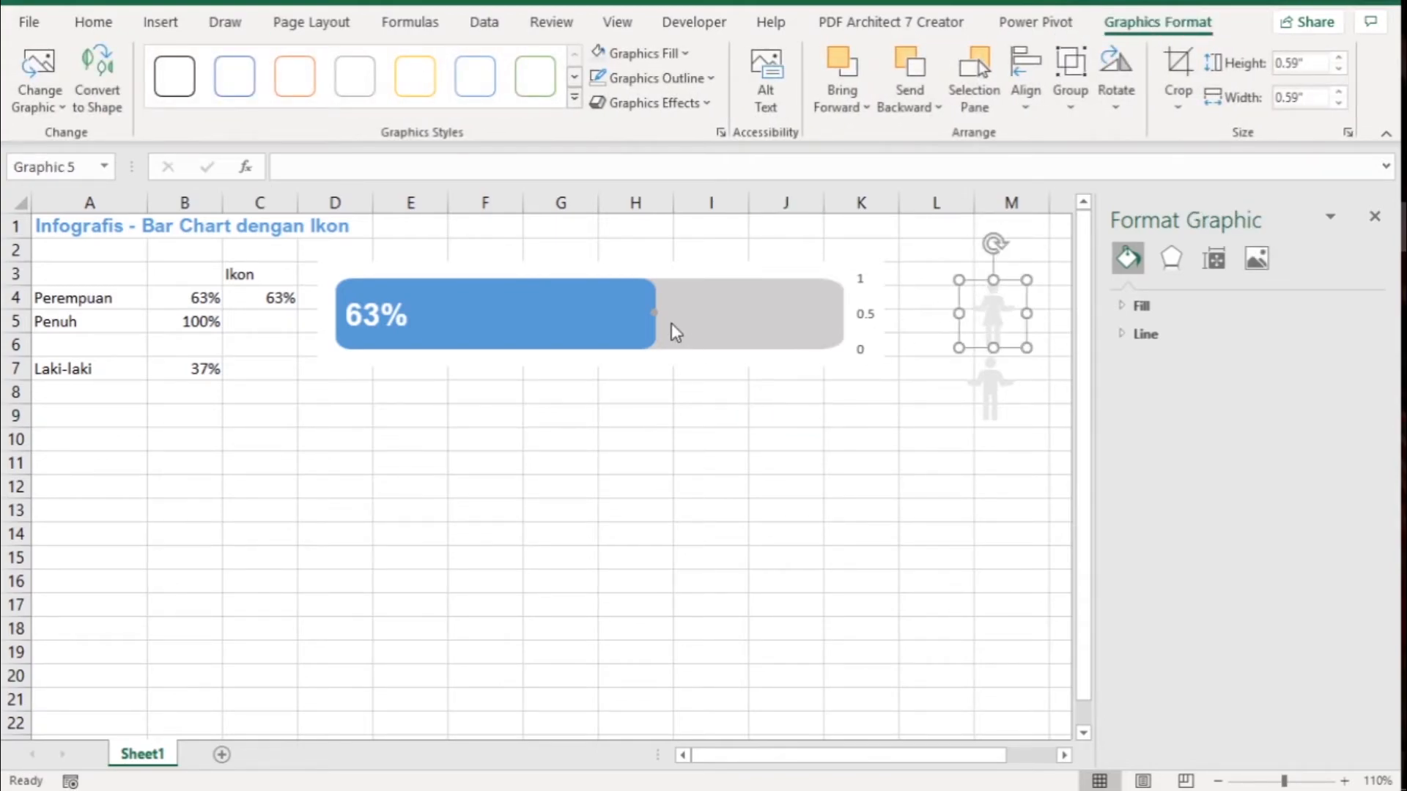
pyautogui.click(653, 313)
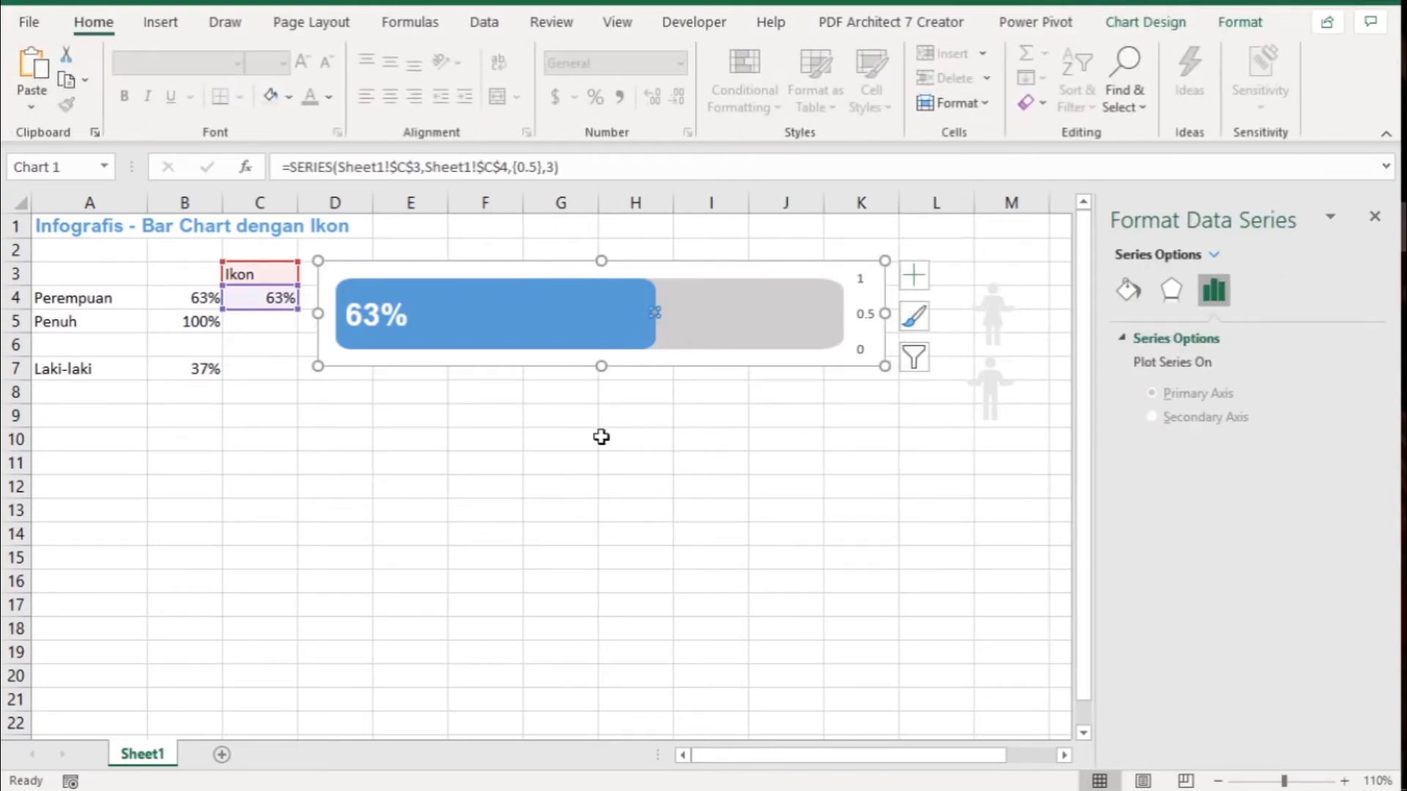
pyautogui.hotkey('ctrl', 'v')
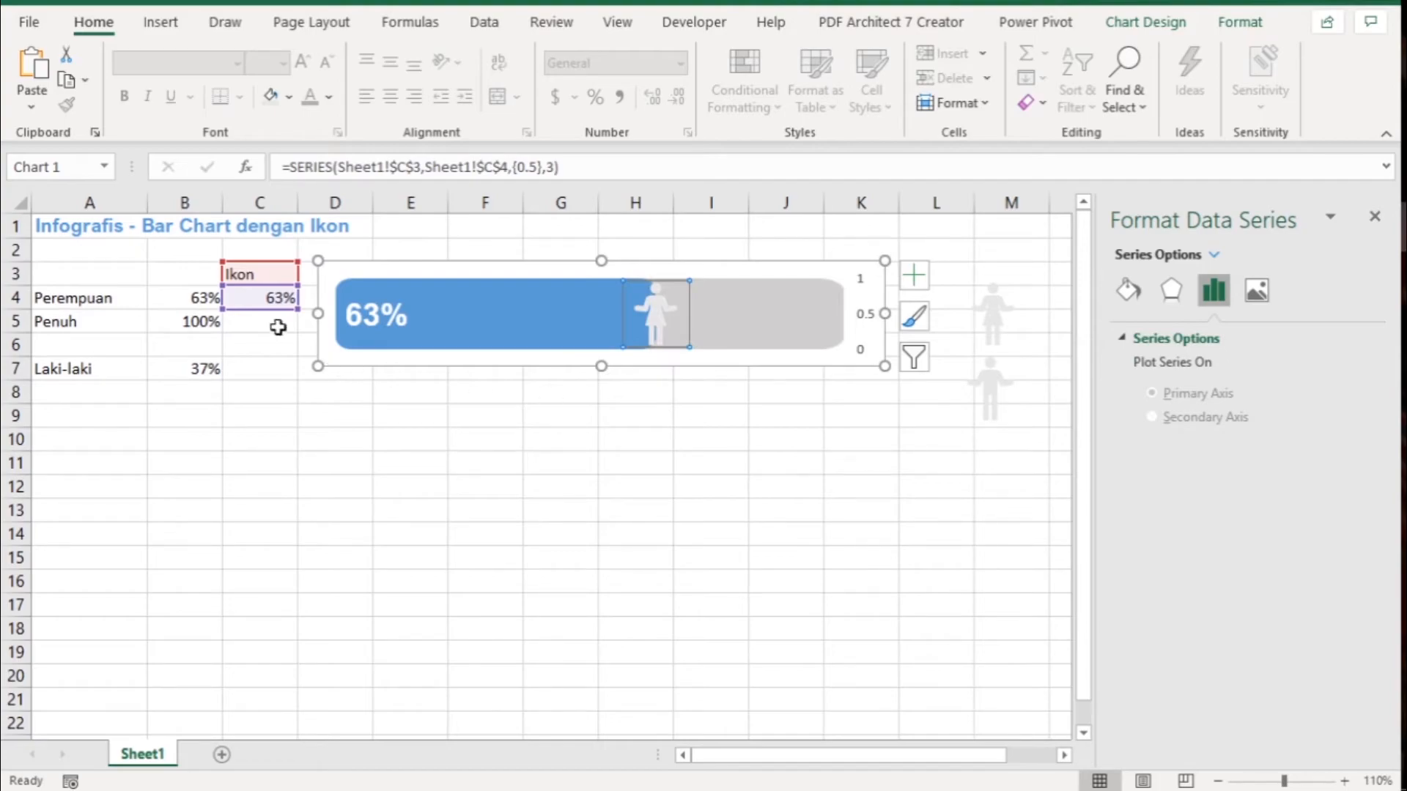
pyautogui.click(263, 352)
# - Change the formula in cell C4 to =B4-0.06 to shift the woman icon inside the blue bar
pyautogui.click(252, 300)
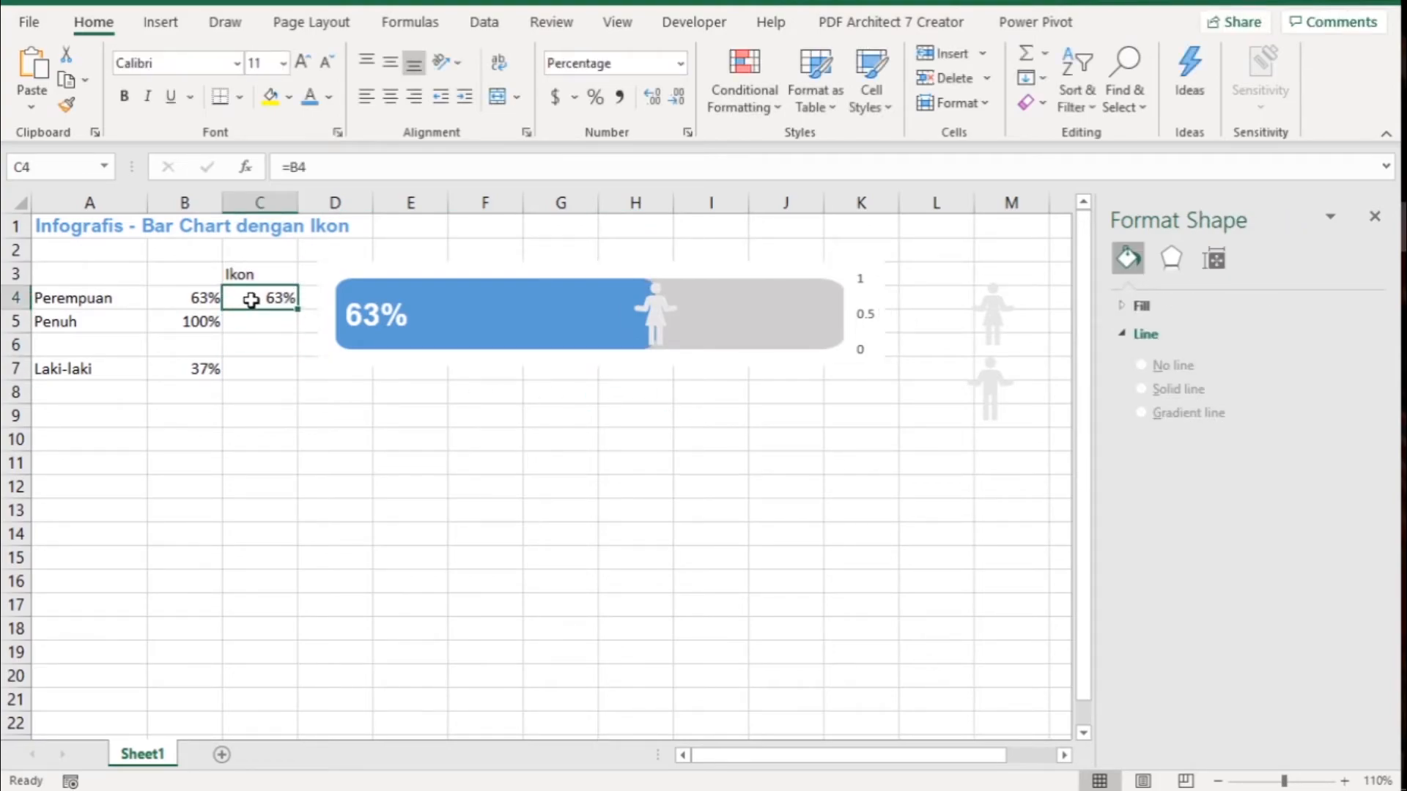
pyautogui.click(332, 167)
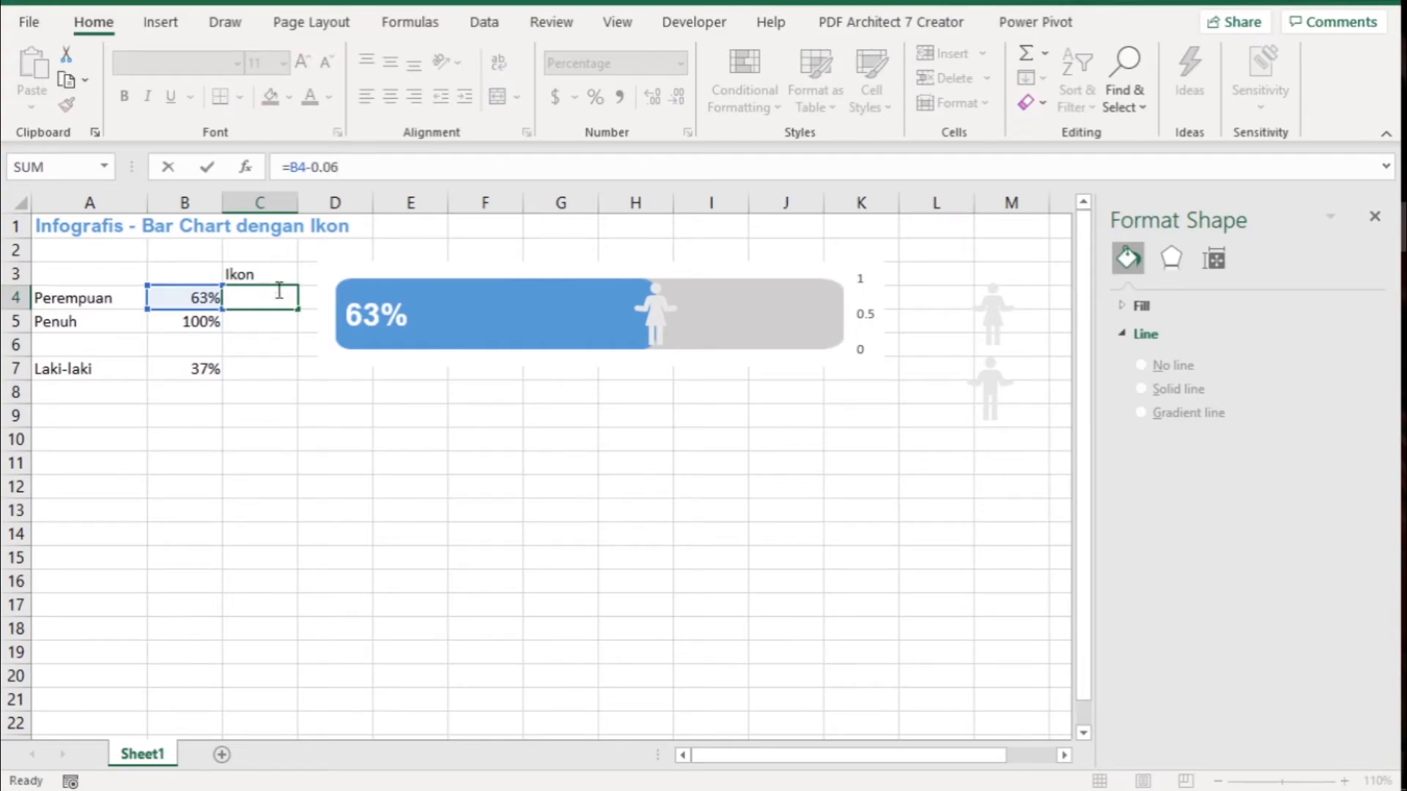
pyautogui.write('-0.06')
pyautogui.press('Return')
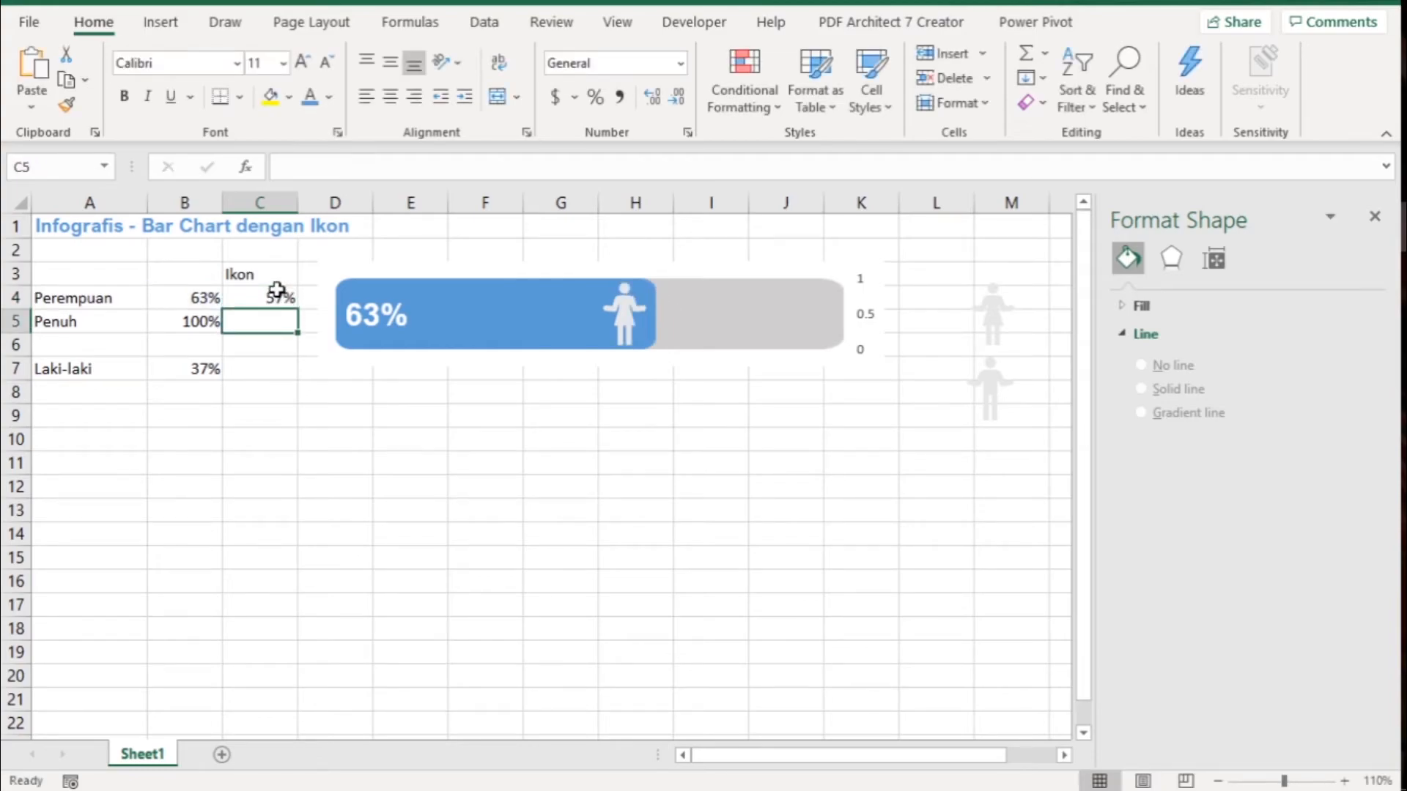
pyautogui.click(584, 442)
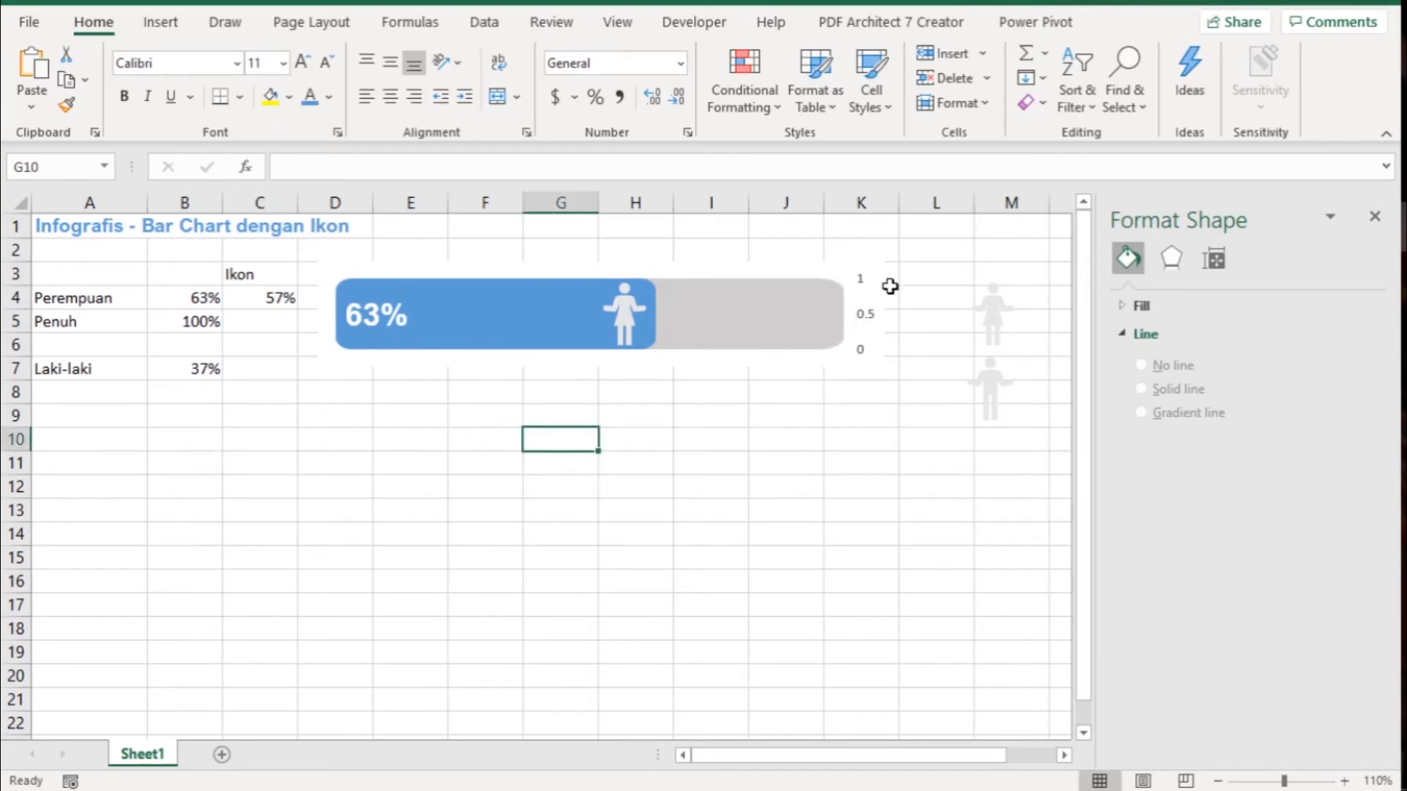
# - Delete the secondary vertical axis with the 0 to 1 scale from the chart
pyautogui.click(870, 321)
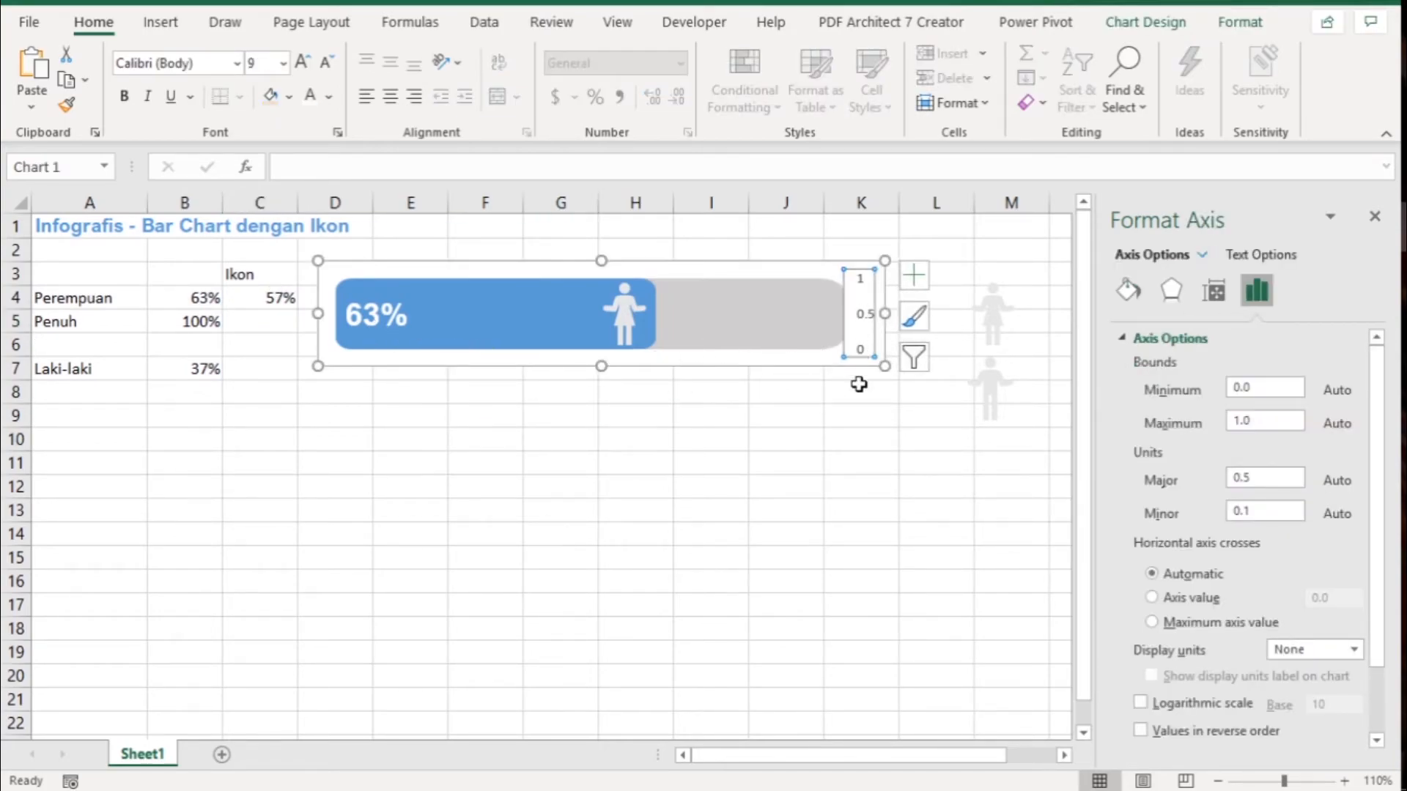
pyautogui.press('Delete')
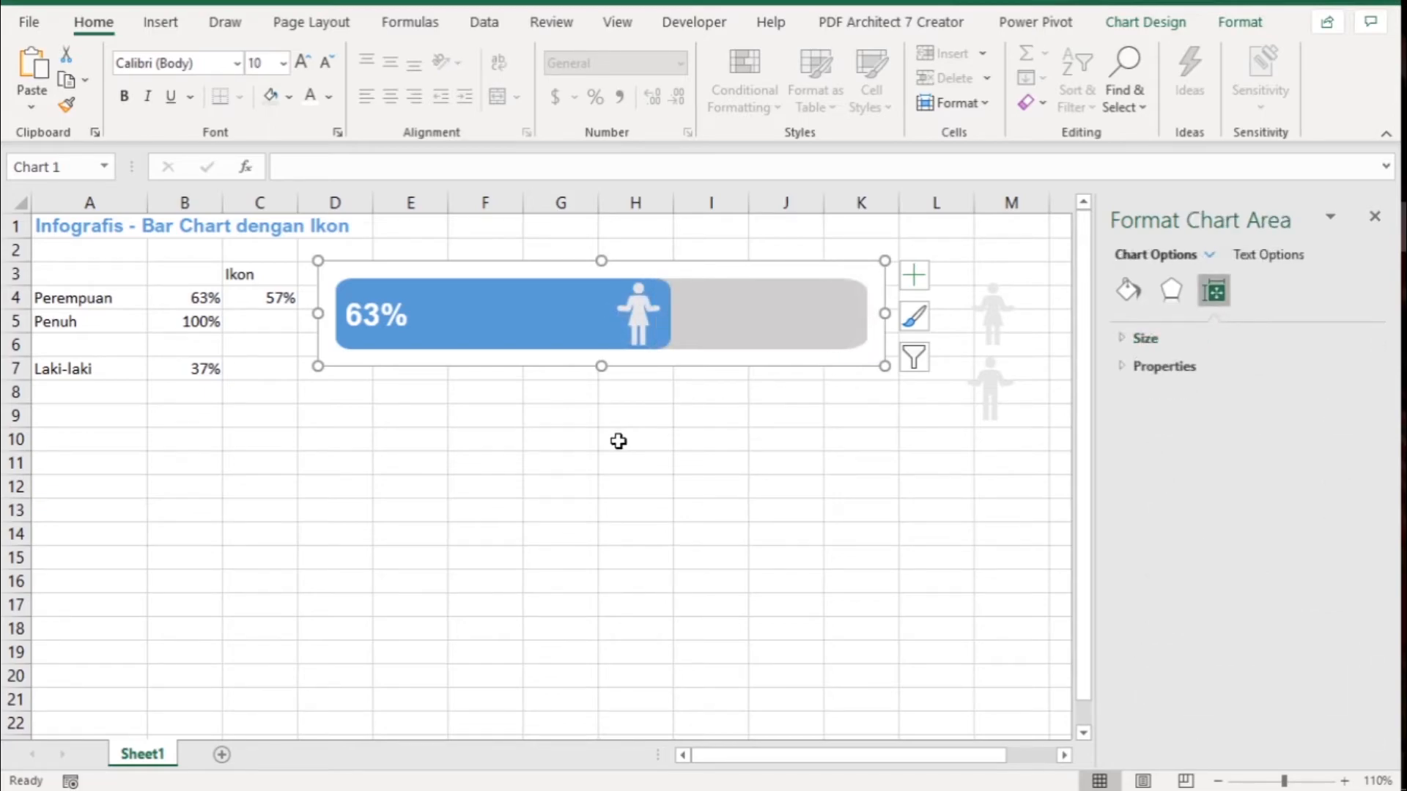
pyautogui.click(619, 440)
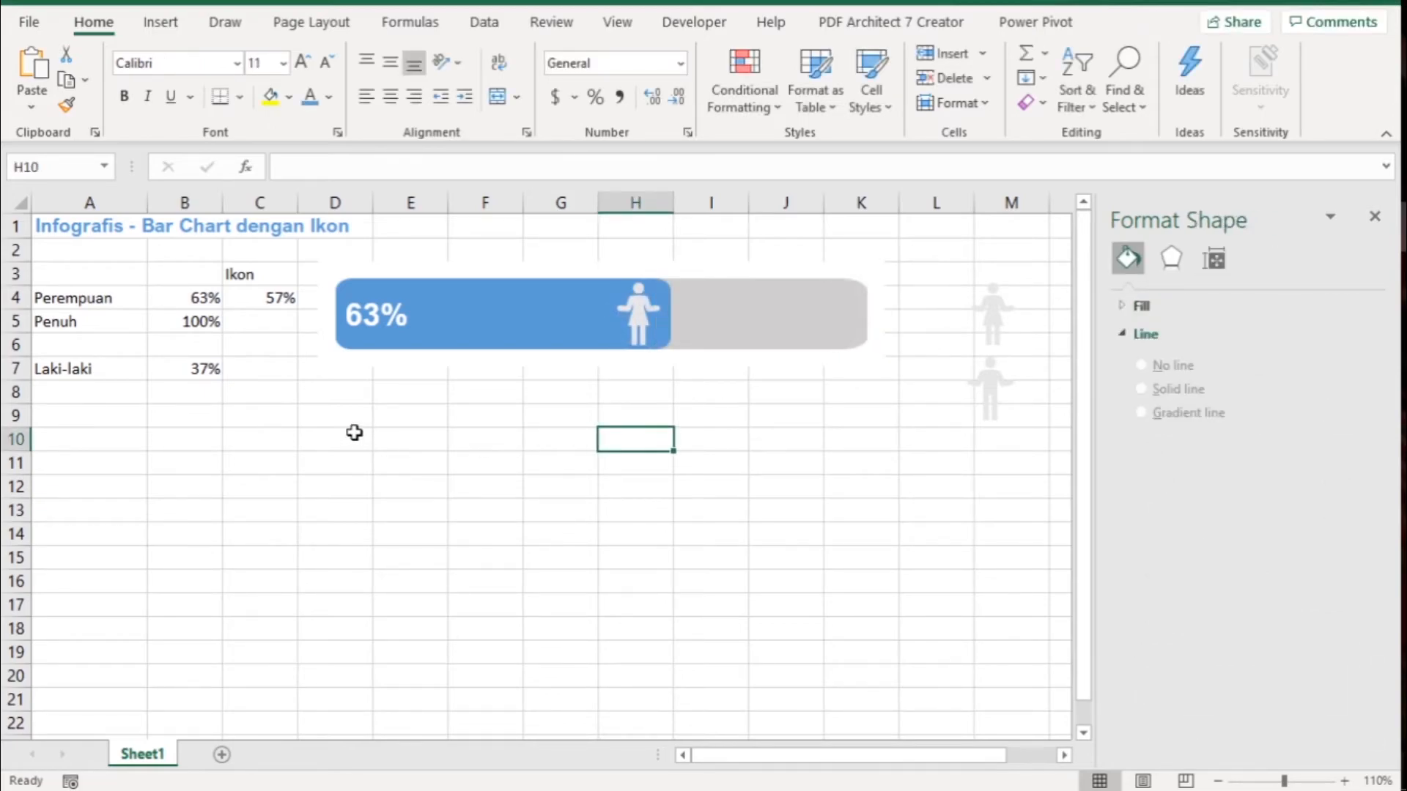
# - Test the chart by setting the Perempuan percentage in B4 to 43%, to 50% and back to 63%
pyautogui.click(192, 299)
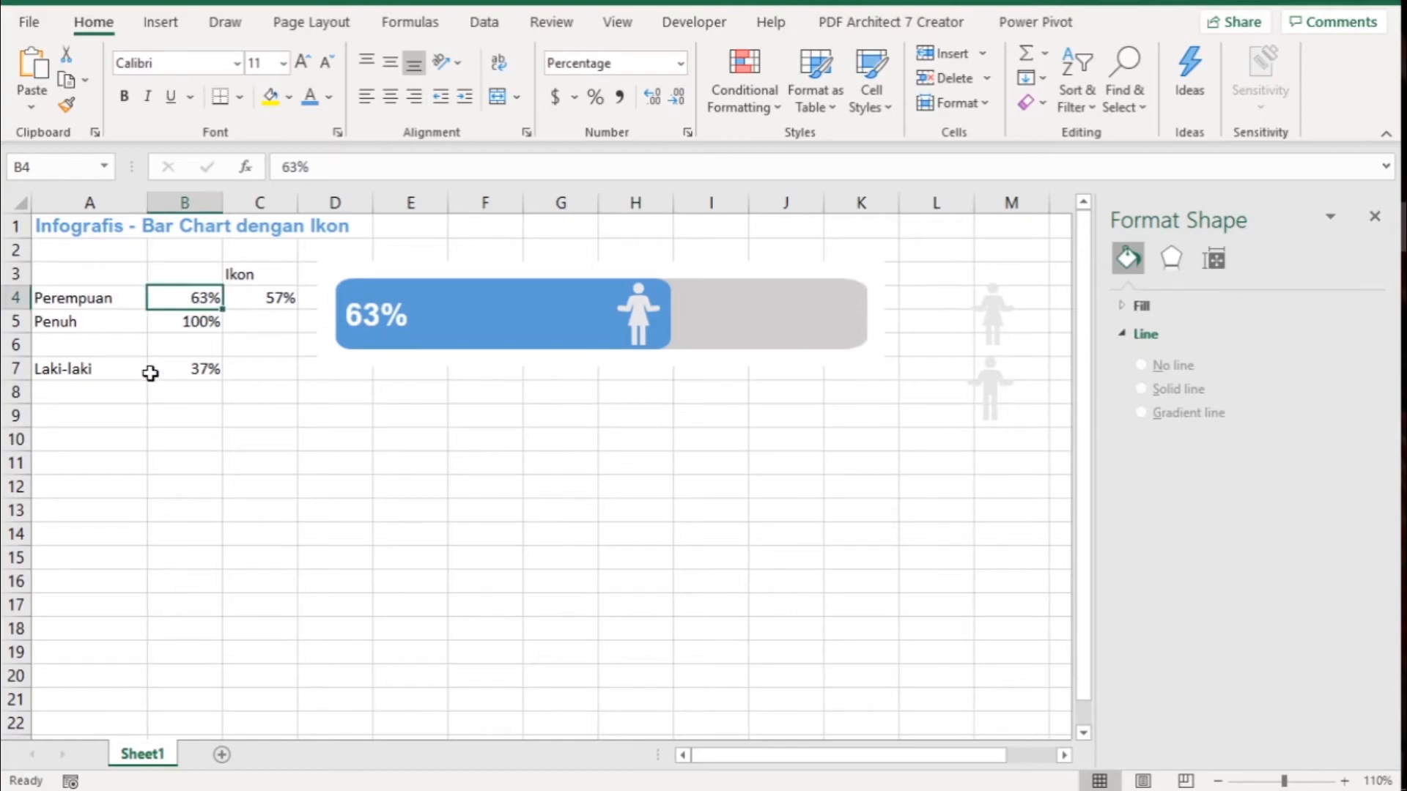
pyautogui.write('4')
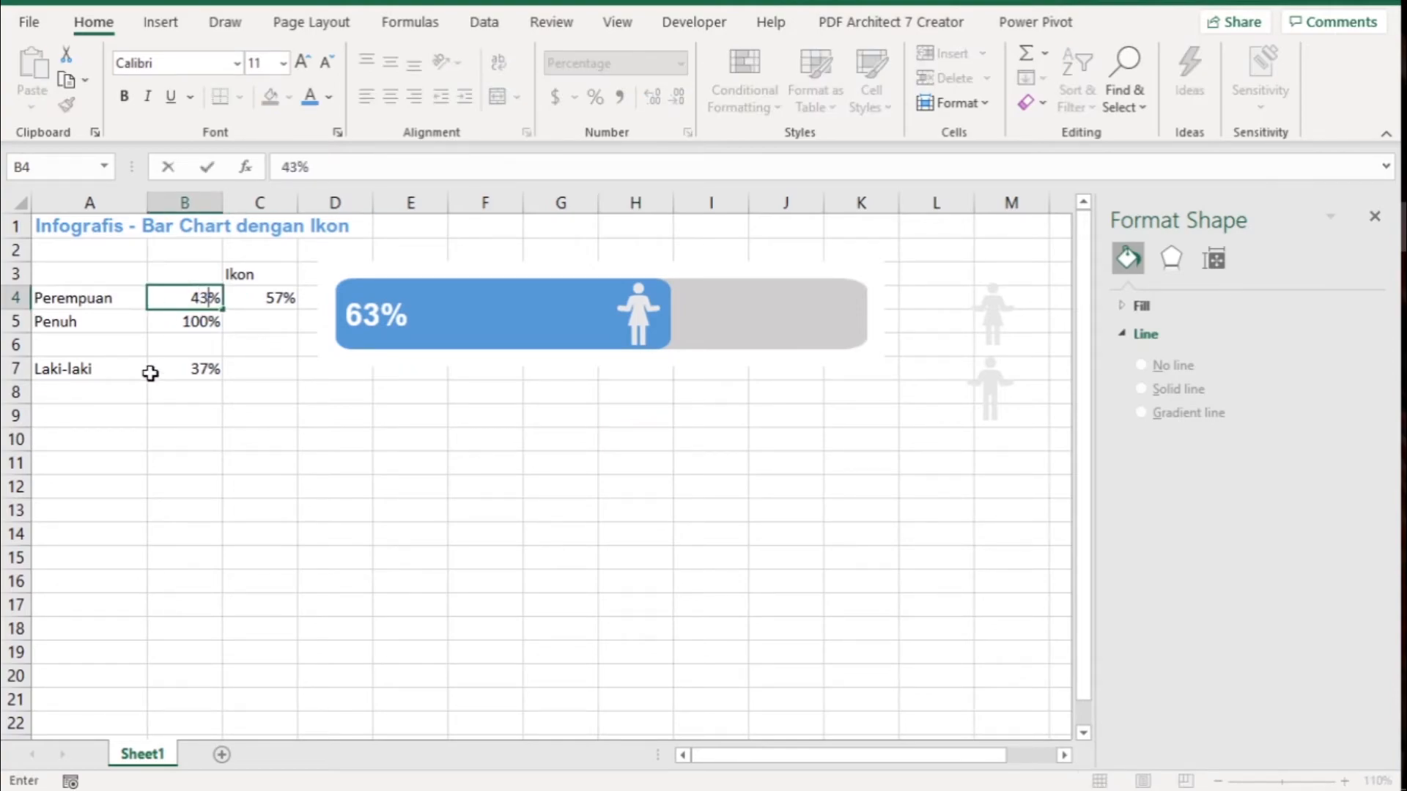
pyautogui.press('Return')
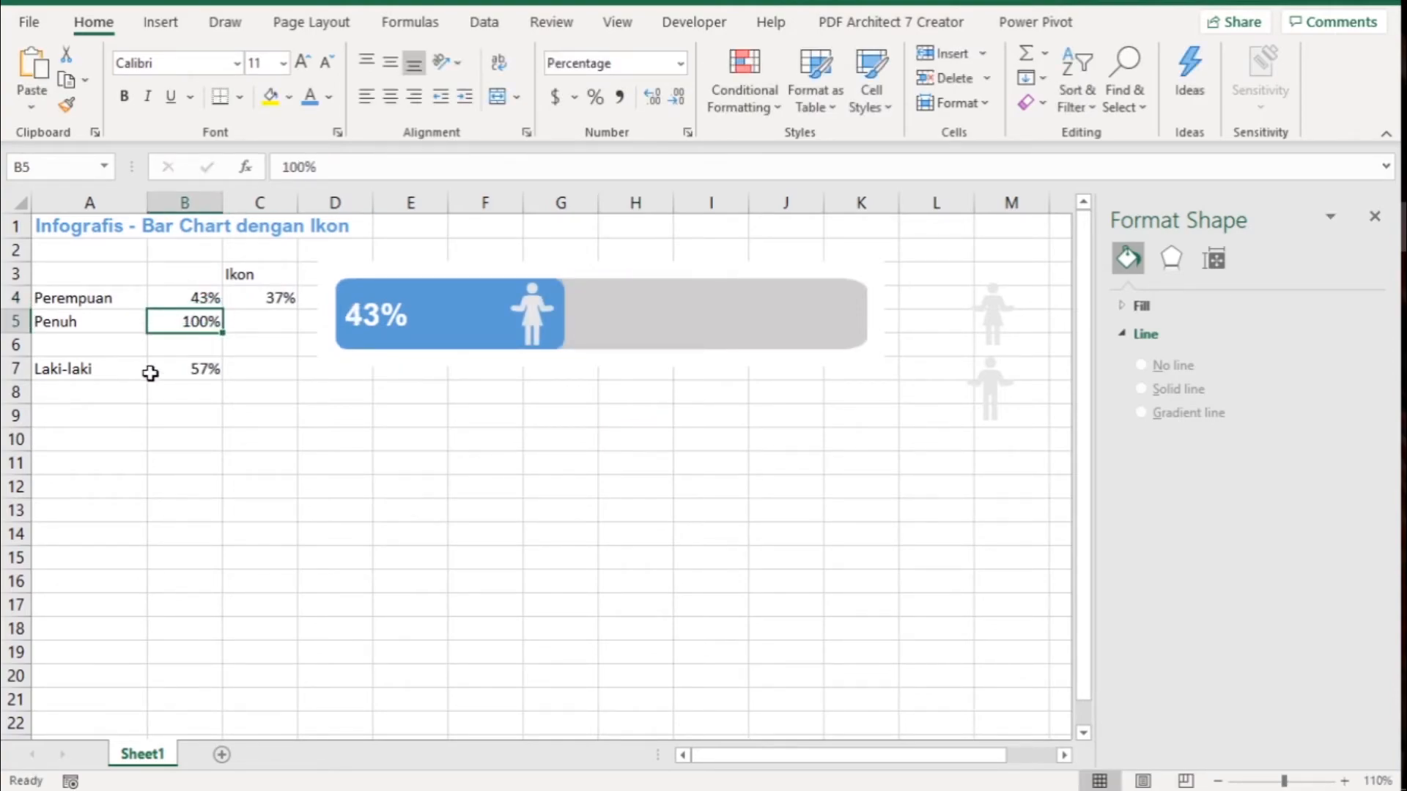
pyautogui.press('Up')
pyautogui.write('50')
pyautogui.press('Return')
pyautogui.press('Up')
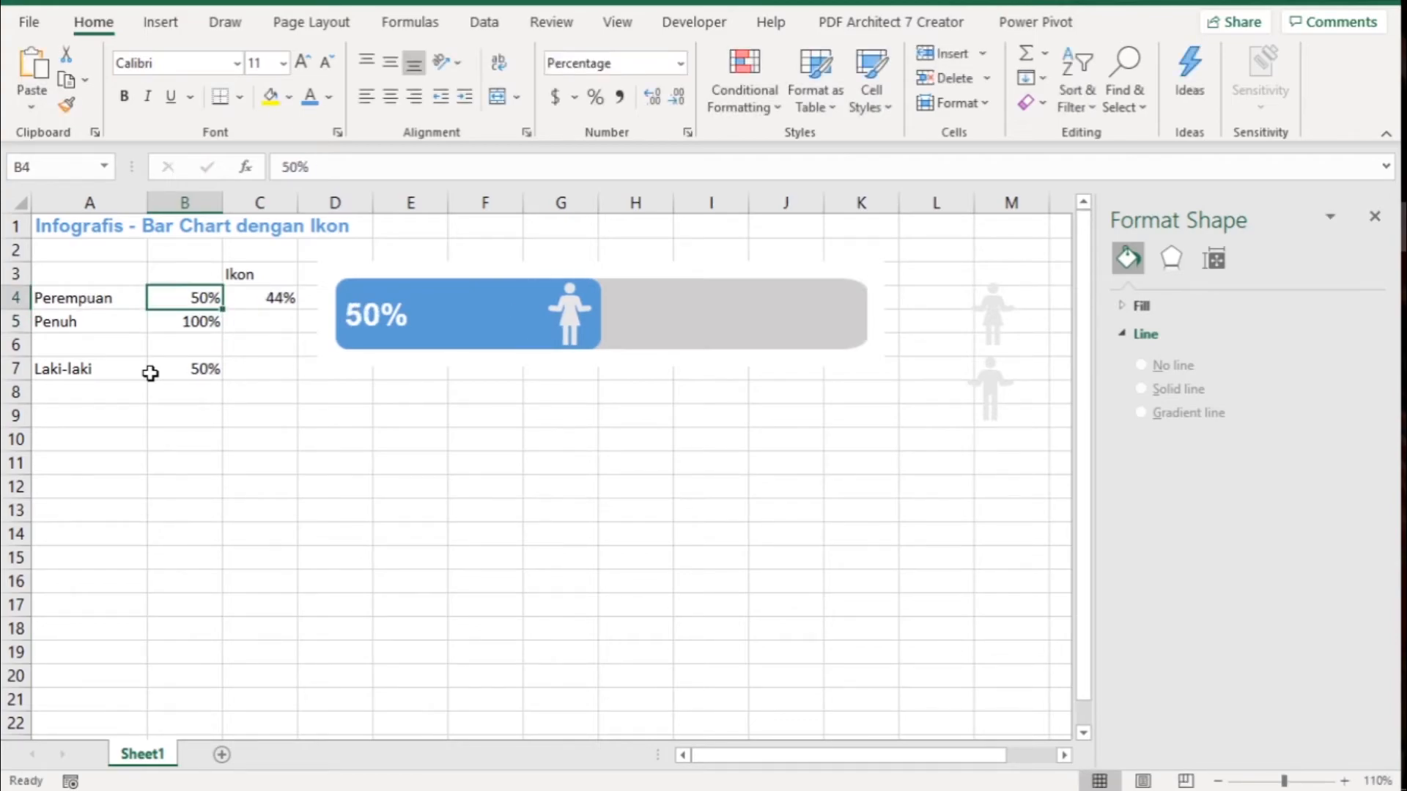
pyautogui.write('63')
pyautogui.press('Return')
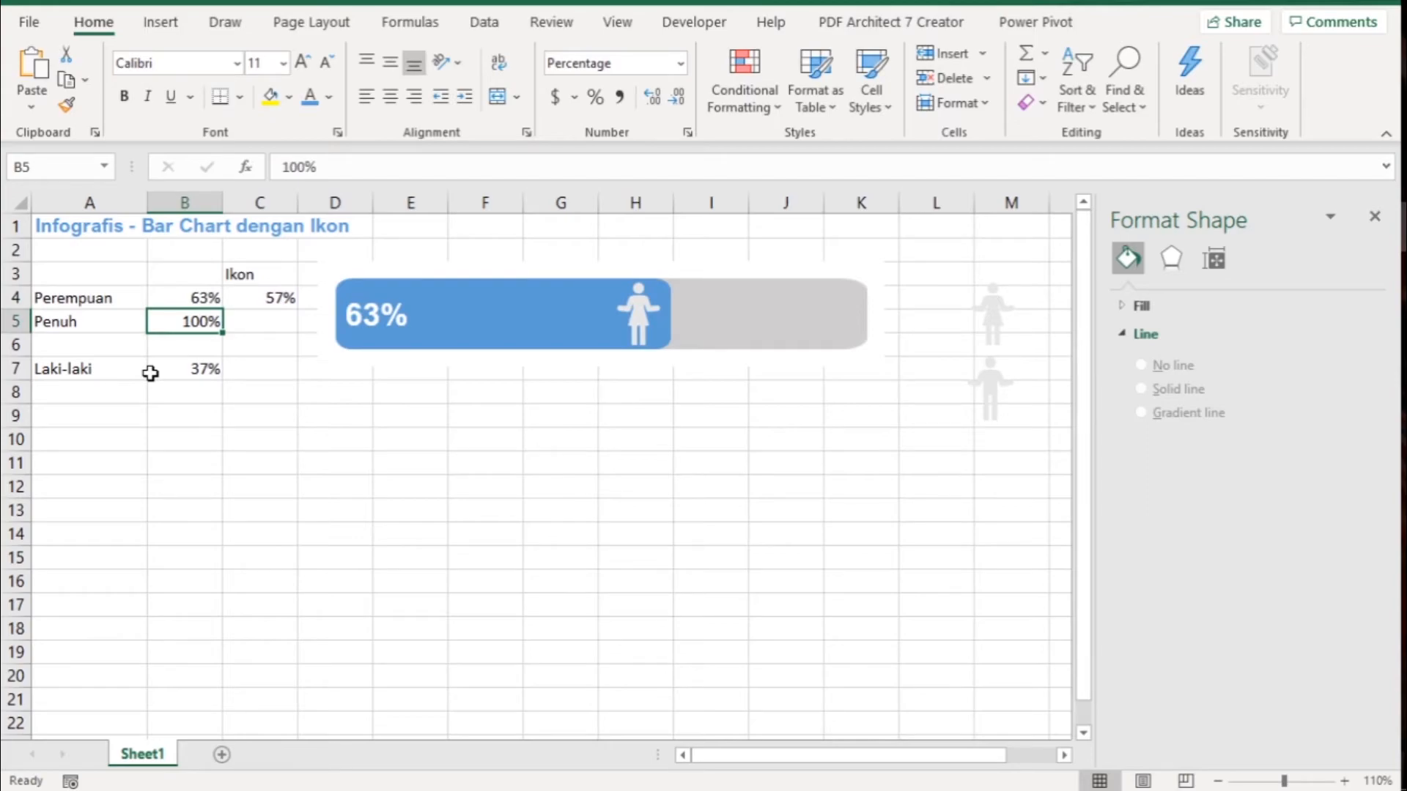
pyautogui.click(348, 470)
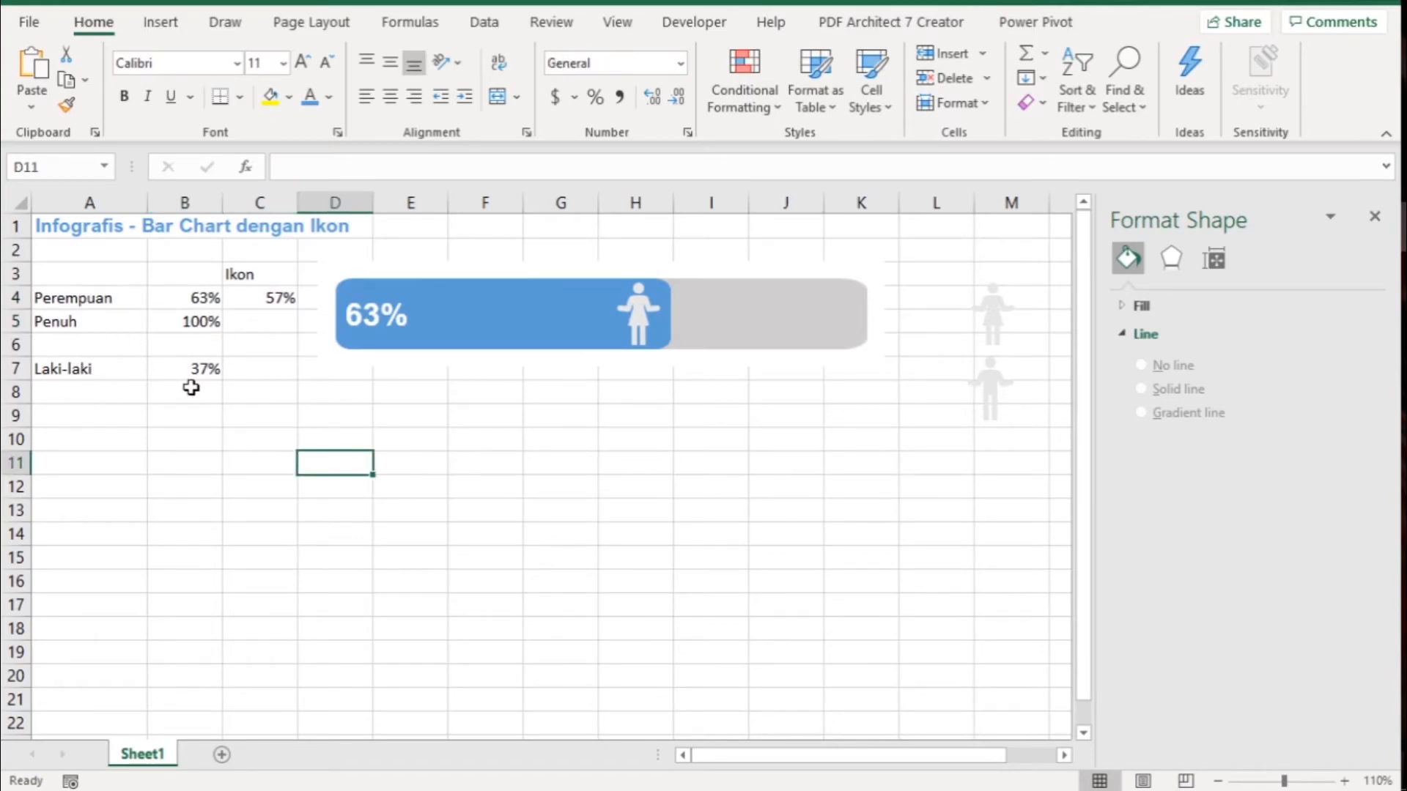
# - Copy the Penuh label and its 100% value from A5:B5 to A8:B8 under Laki-laki
pyautogui.moveTo(64, 322); pyautogui.dragTo(167, 320)
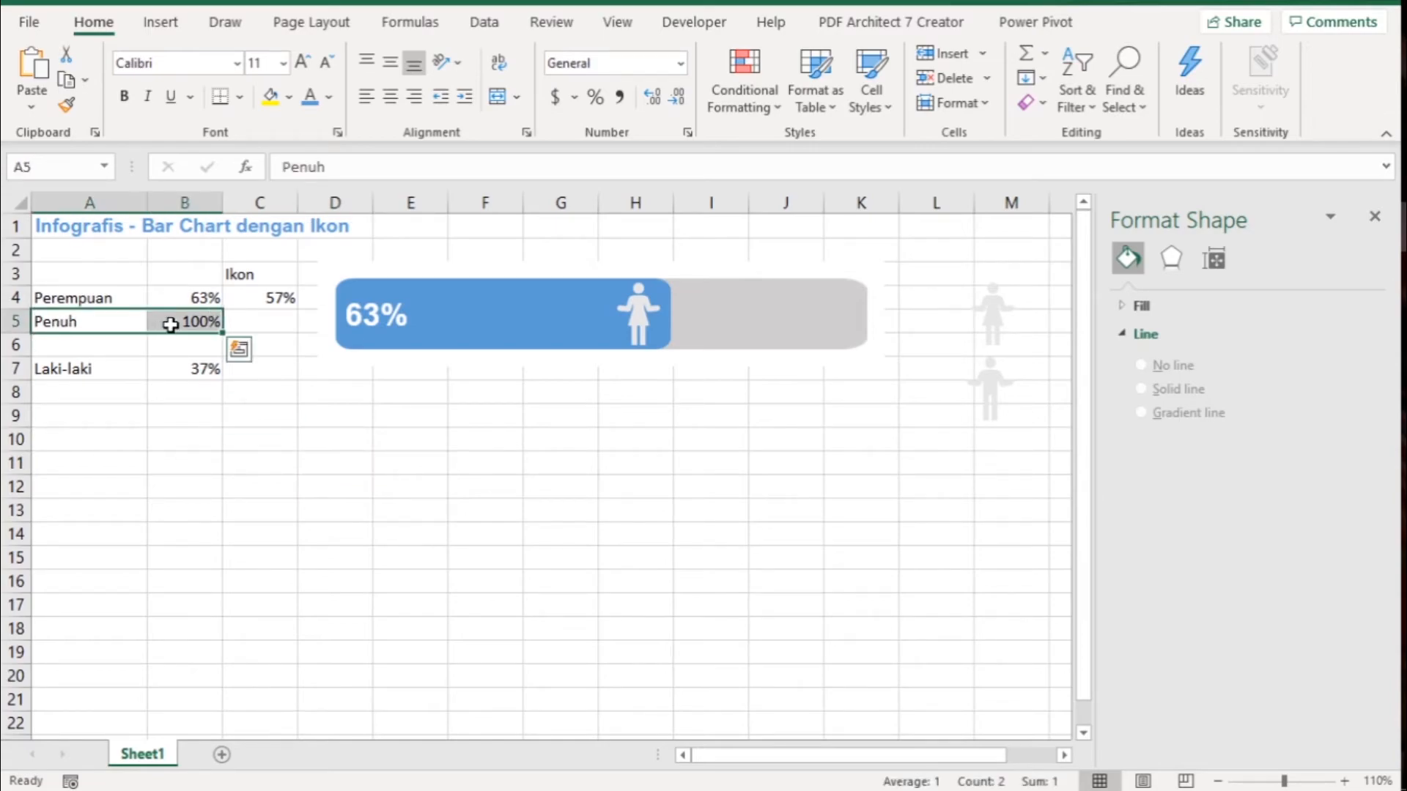
pyautogui.hotkey('ctrl', 'c')
pyautogui.click(94, 395)
pyautogui.hotkey('ctrl', 'v')
pyautogui.press('ctrl')
pyautogui.press('Escape')
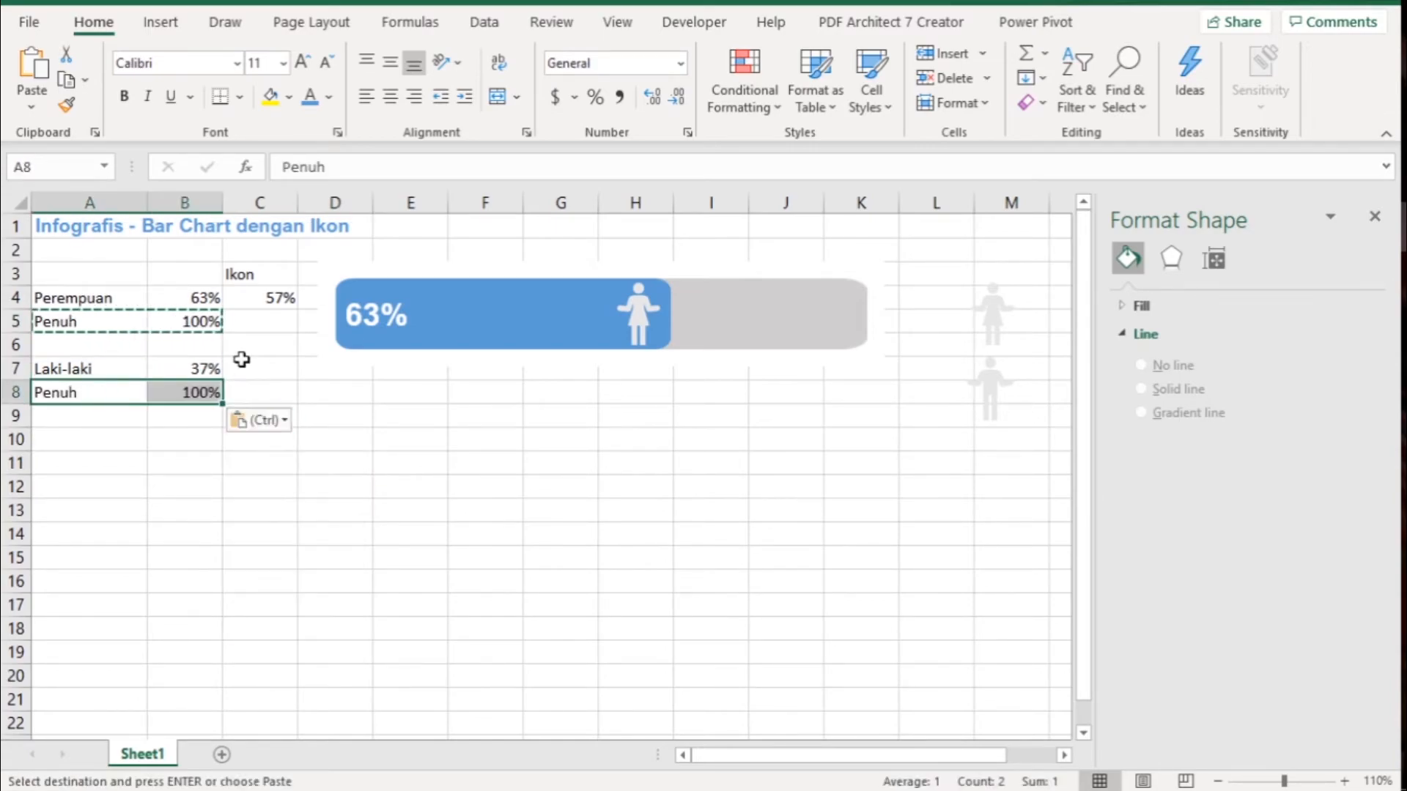
# - Copy the icon position formula from C4 to C7 in the Laki-laki row
pyautogui.click(258, 298)
pyautogui.hotkey('ctrl', 'c')
pyautogui.click(256, 364)
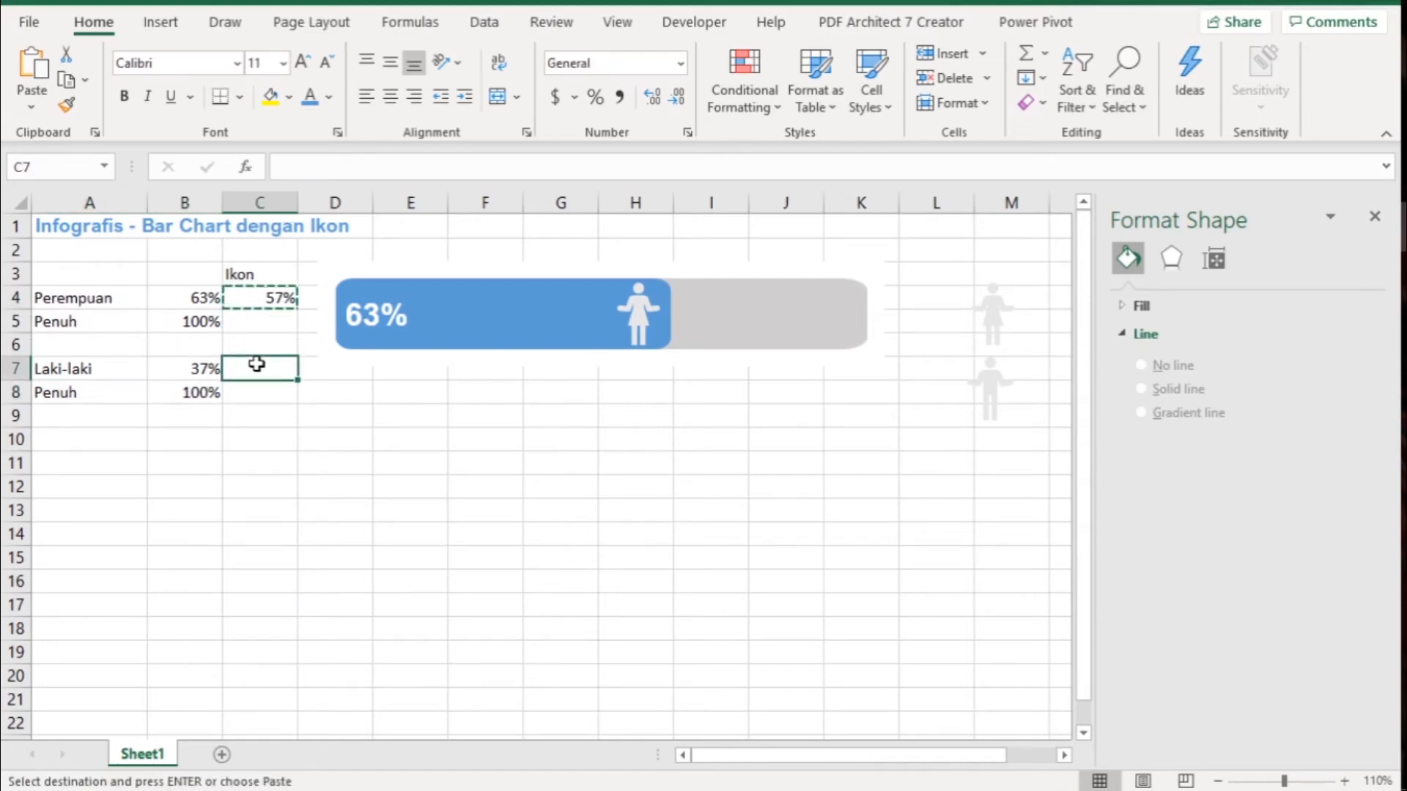
pyautogui.press('Return')
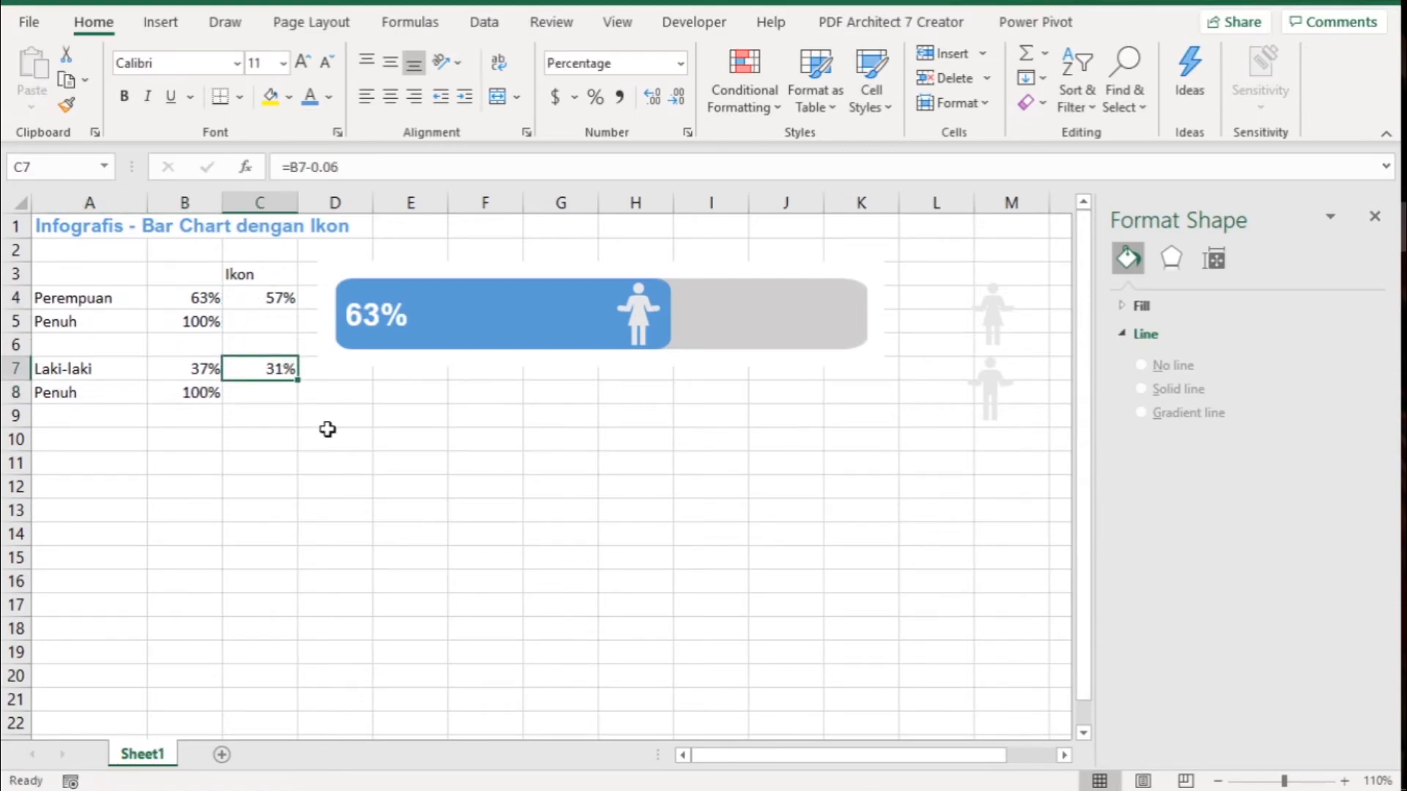
pyautogui.click(411, 400)
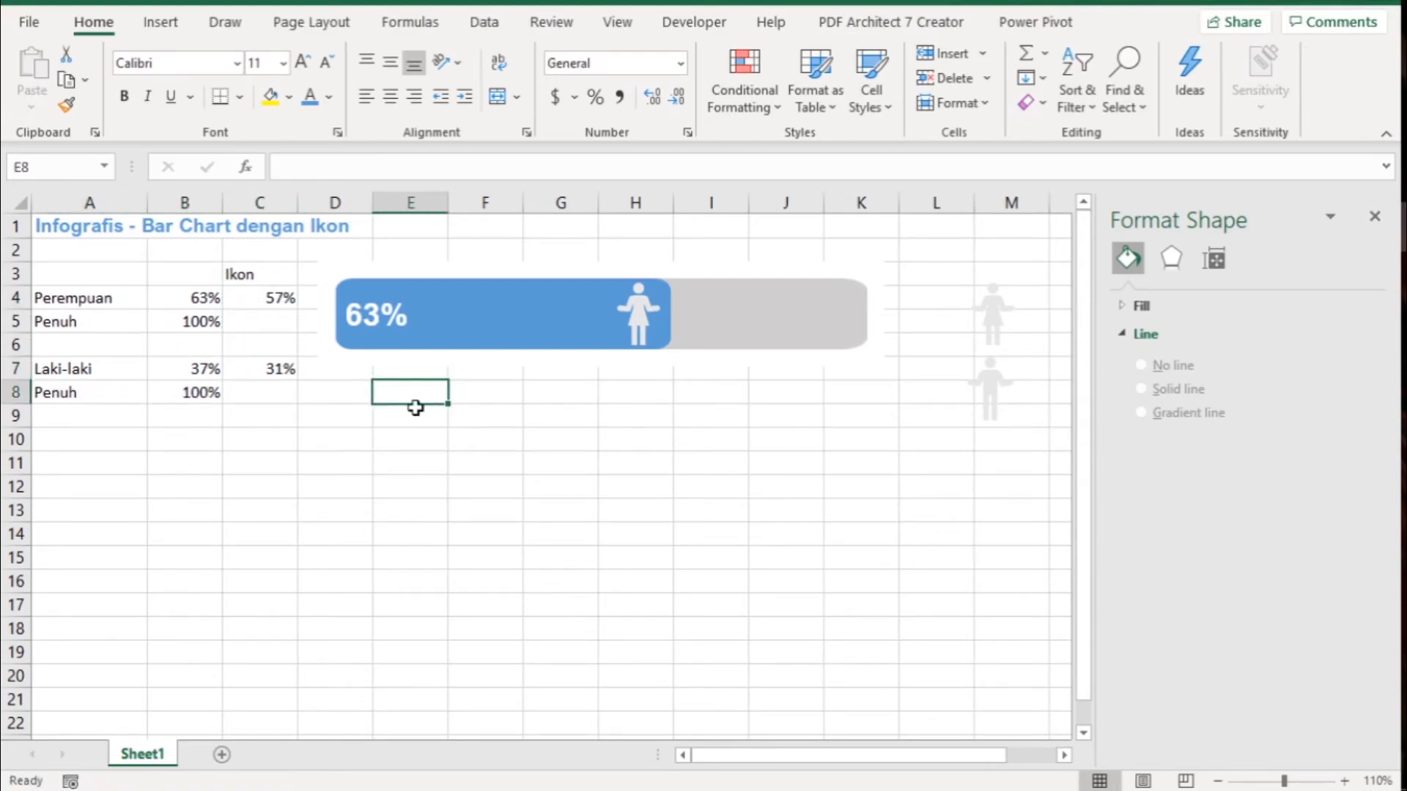
# - Duplicate the Perempuan bar chart and place the copy directly below the original
pyautogui.click(614, 364)
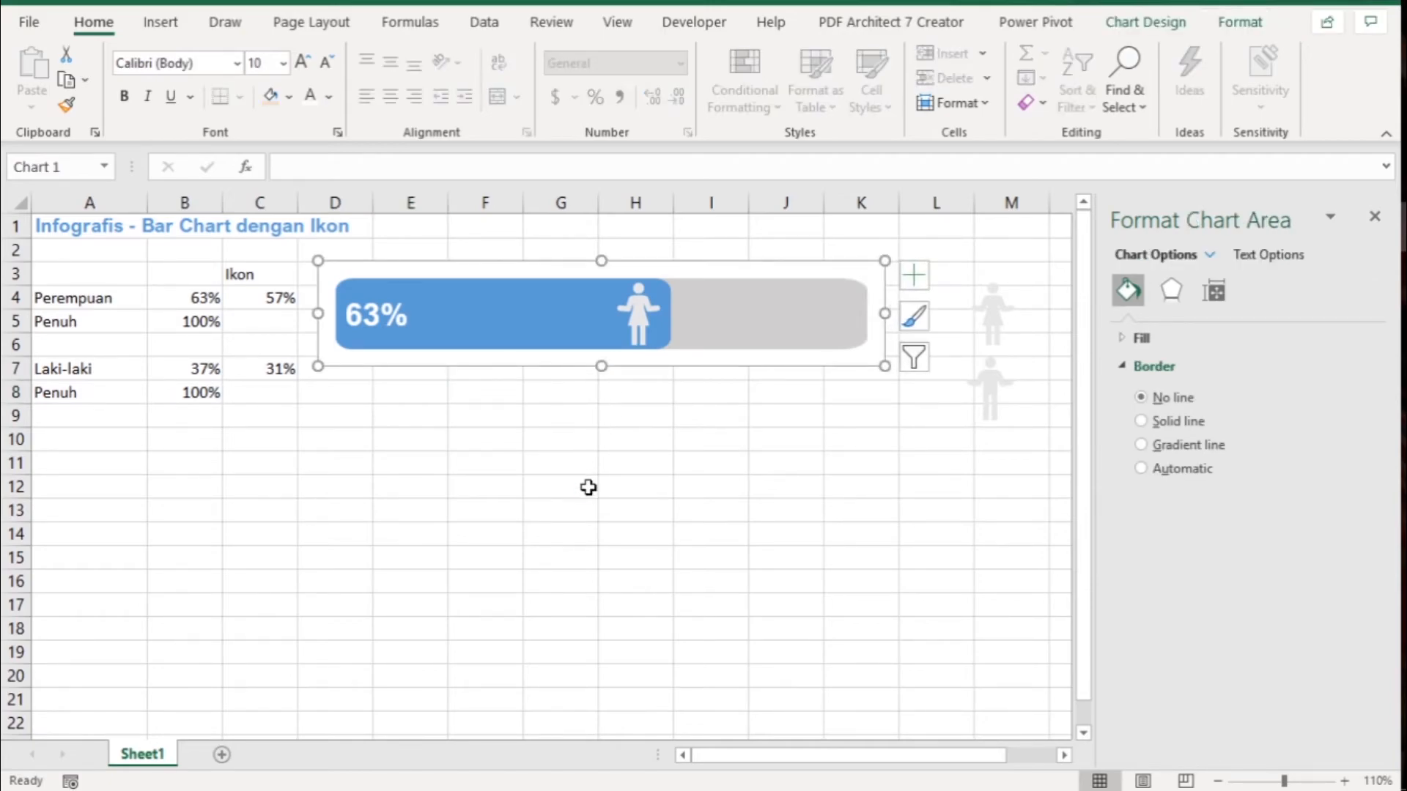
pyautogui.hotkey('ctrl', 'c')
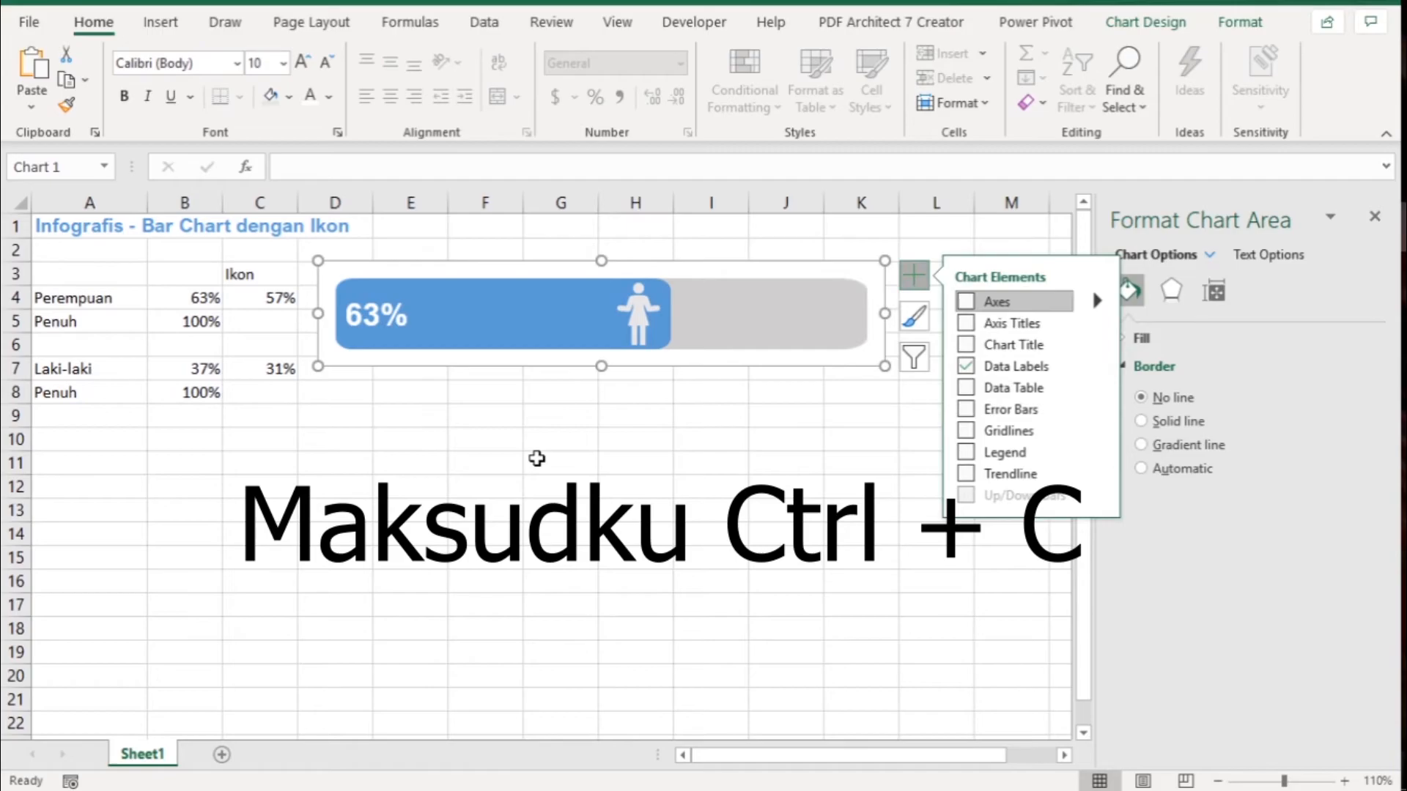
pyautogui.click(537, 459)
pyautogui.hotkey('ctrl', 'v')
pyautogui.moveTo(733, 459); pyautogui.dragTo(520, 389)
pyautogui.click(466, 526)
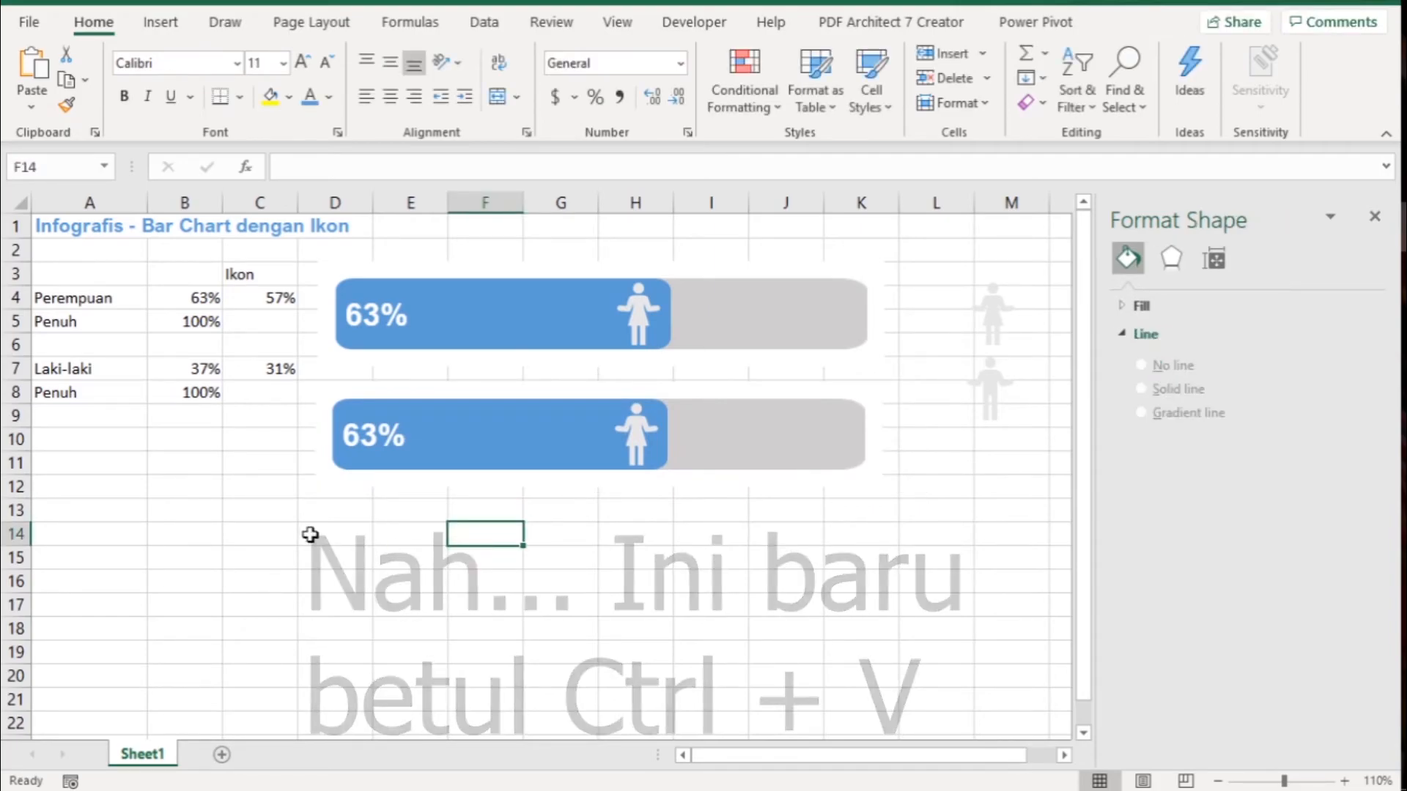
# - Relink the copied chart's blue bar series to the Laki-laki name in A7 and value in B7
pyautogui.click(551, 449)
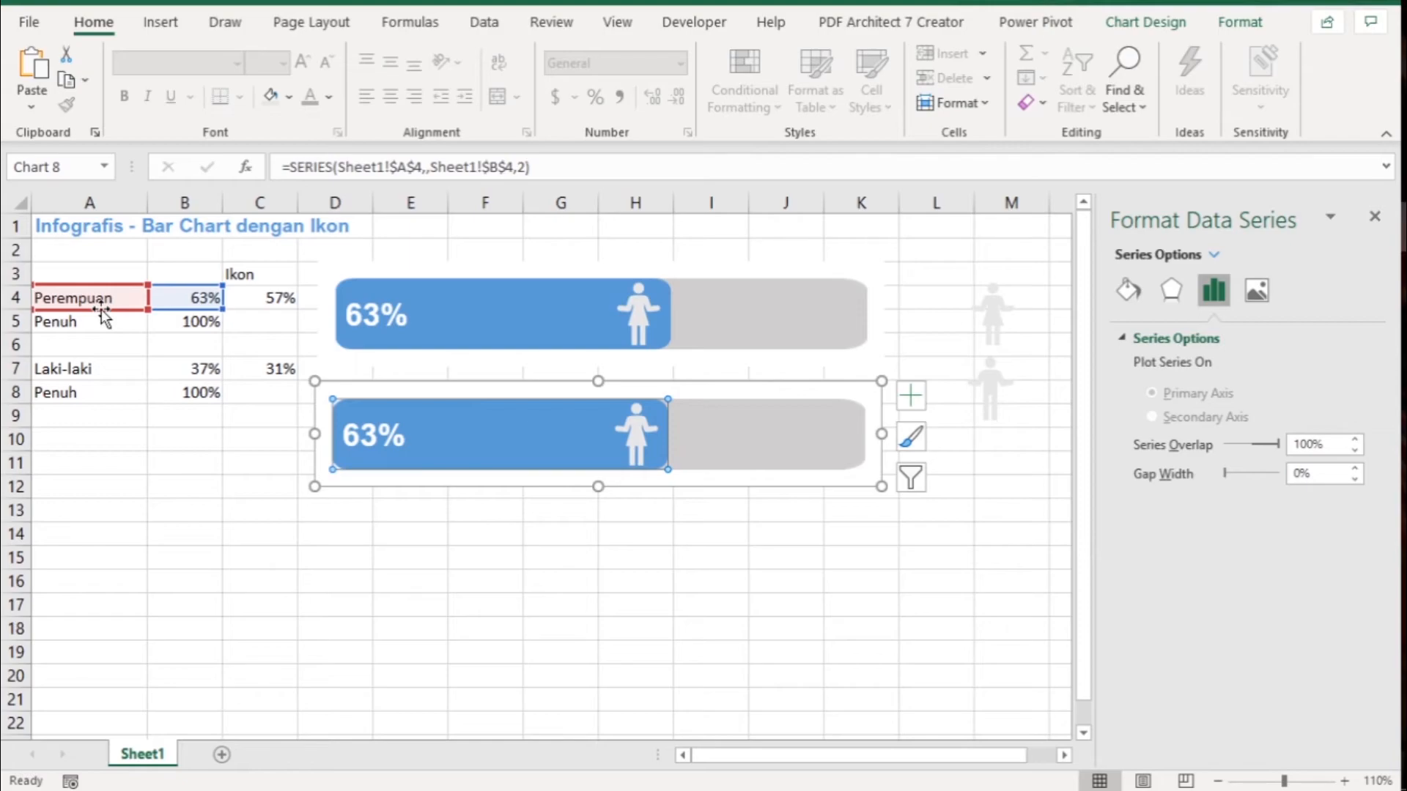
pyautogui.moveTo(101, 309); pyautogui.dragTo(96, 368)
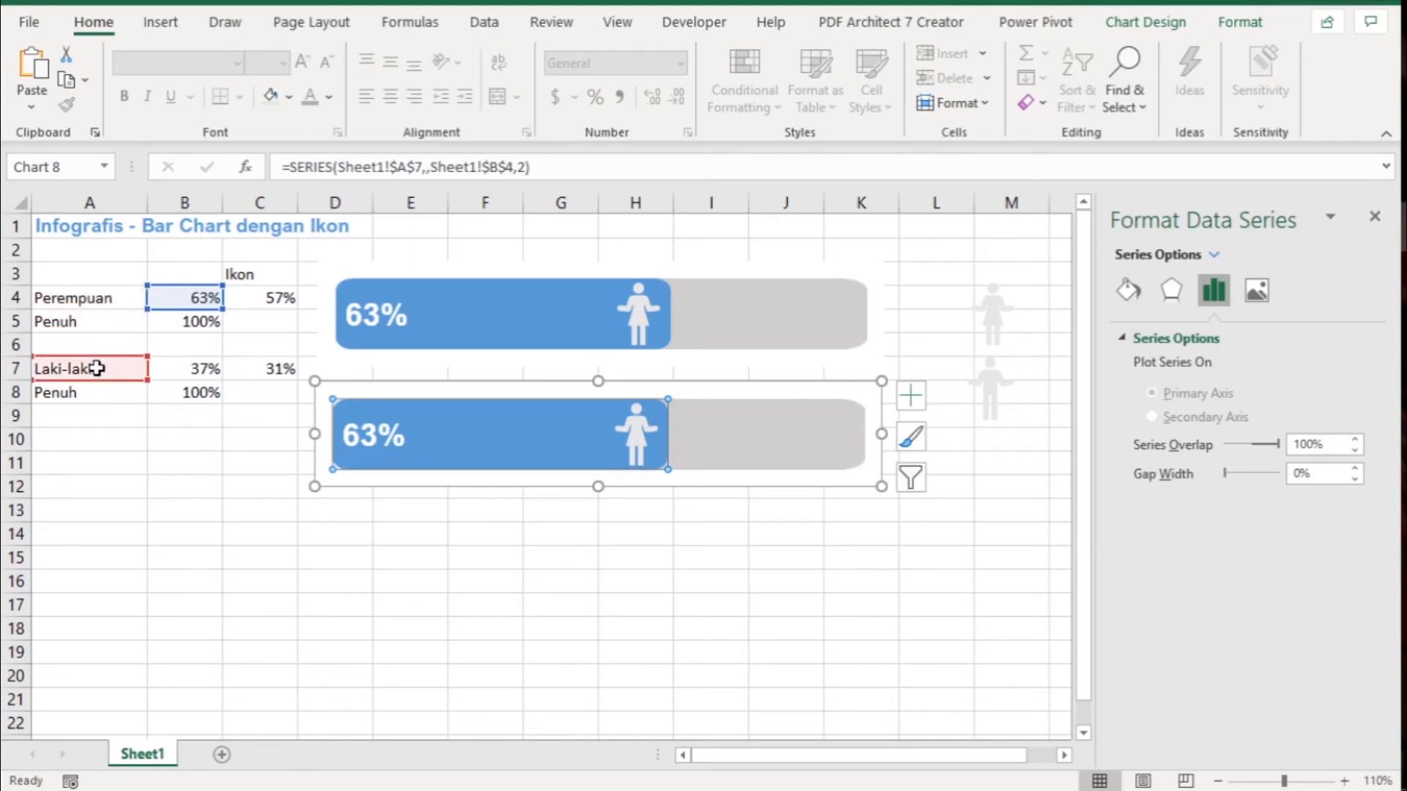
pyautogui.moveTo(188, 308); pyautogui.dragTo(192, 373)
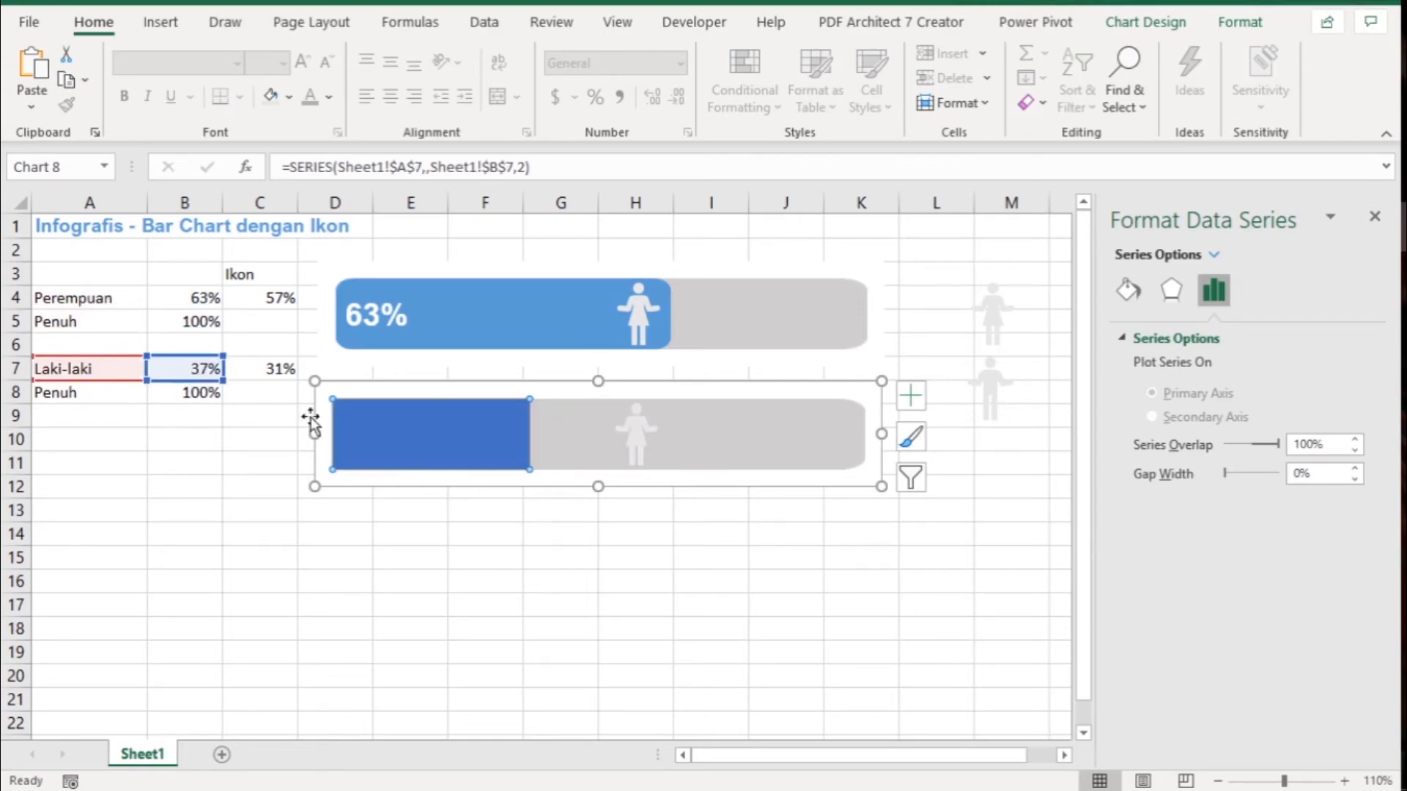
# - Relink the copied chart's gray full-length series to the Penuh name in A8 and value in B8
pyautogui.click(753, 441)
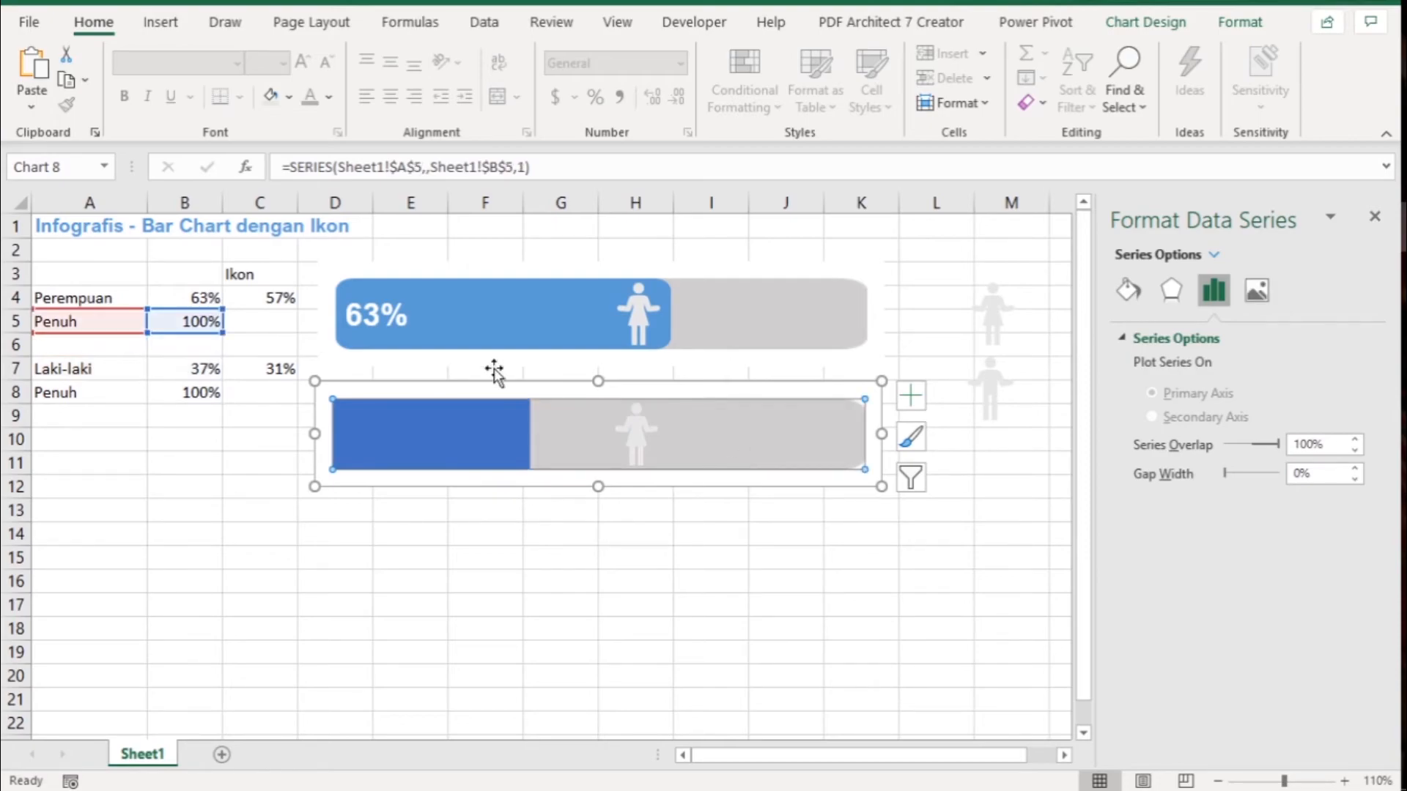
pyautogui.moveTo(110, 333); pyautogui.dragTo(100, 393)
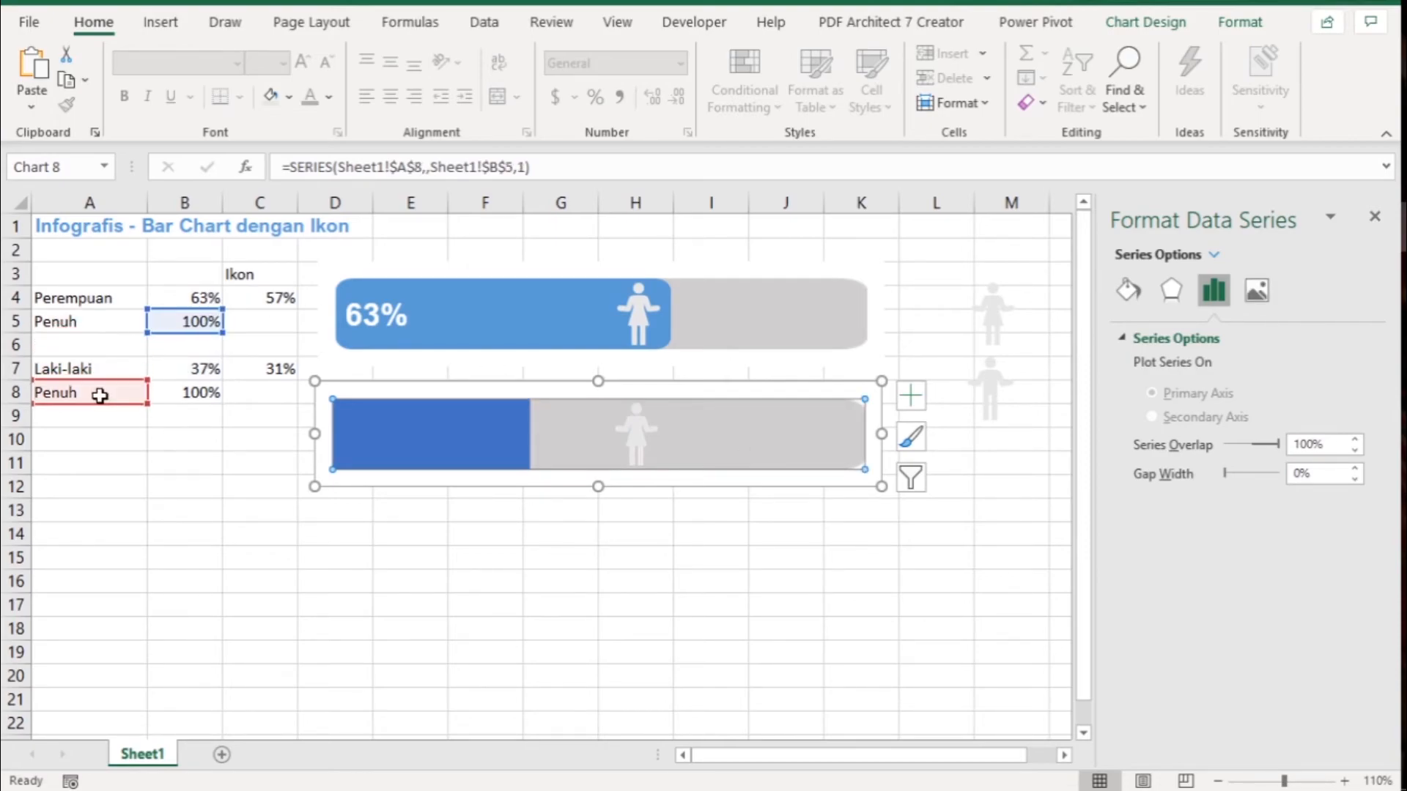
pyautogui.moveTo(189, 329); pyautogui.dragTo(190, 399)
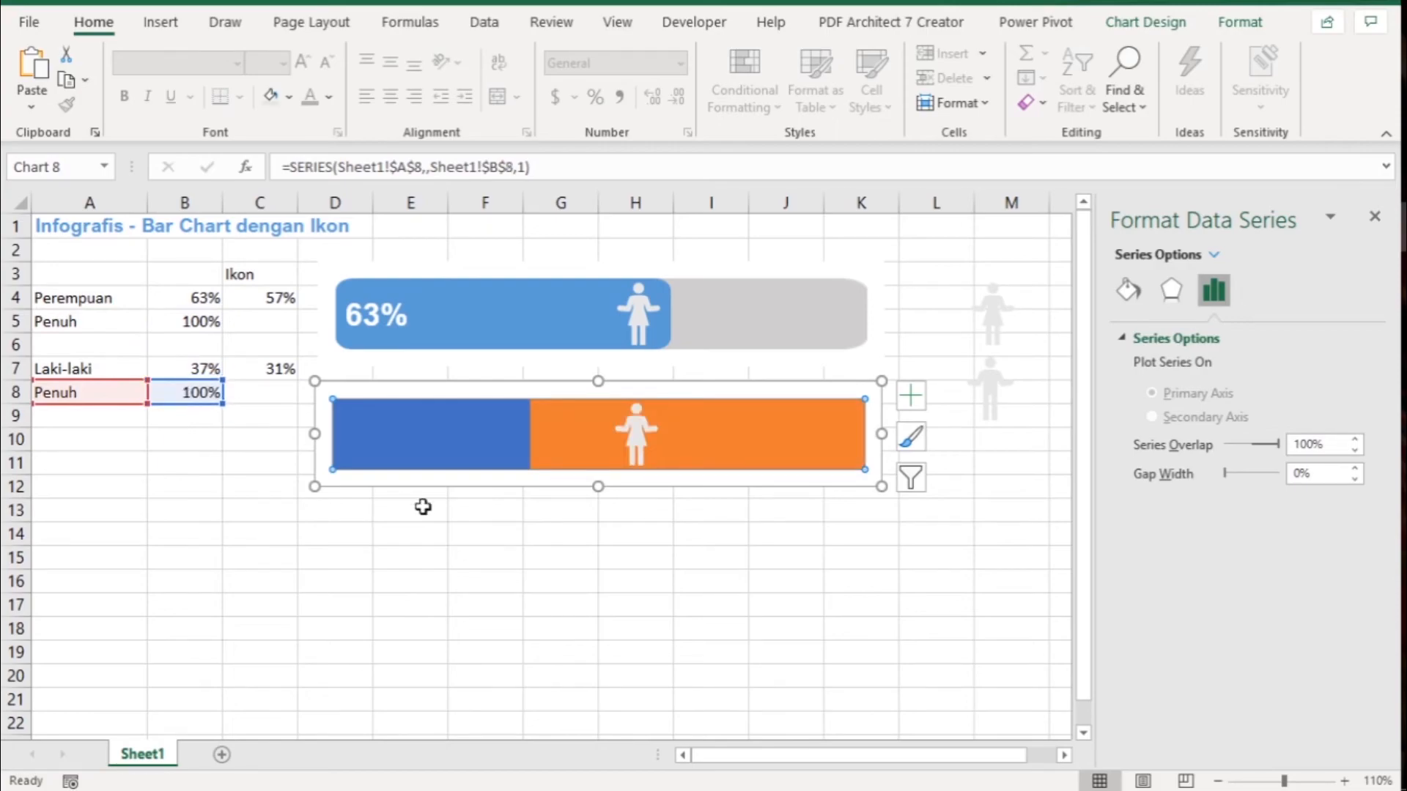
pyautogui.click(550, 534)
# - Move the X value reference of the copied chart's Ikon series to cell C7
pyautogui.click(636, 432)
pyautogui.moveTo(245, 298); pyautogui.dragTo(256, 374)
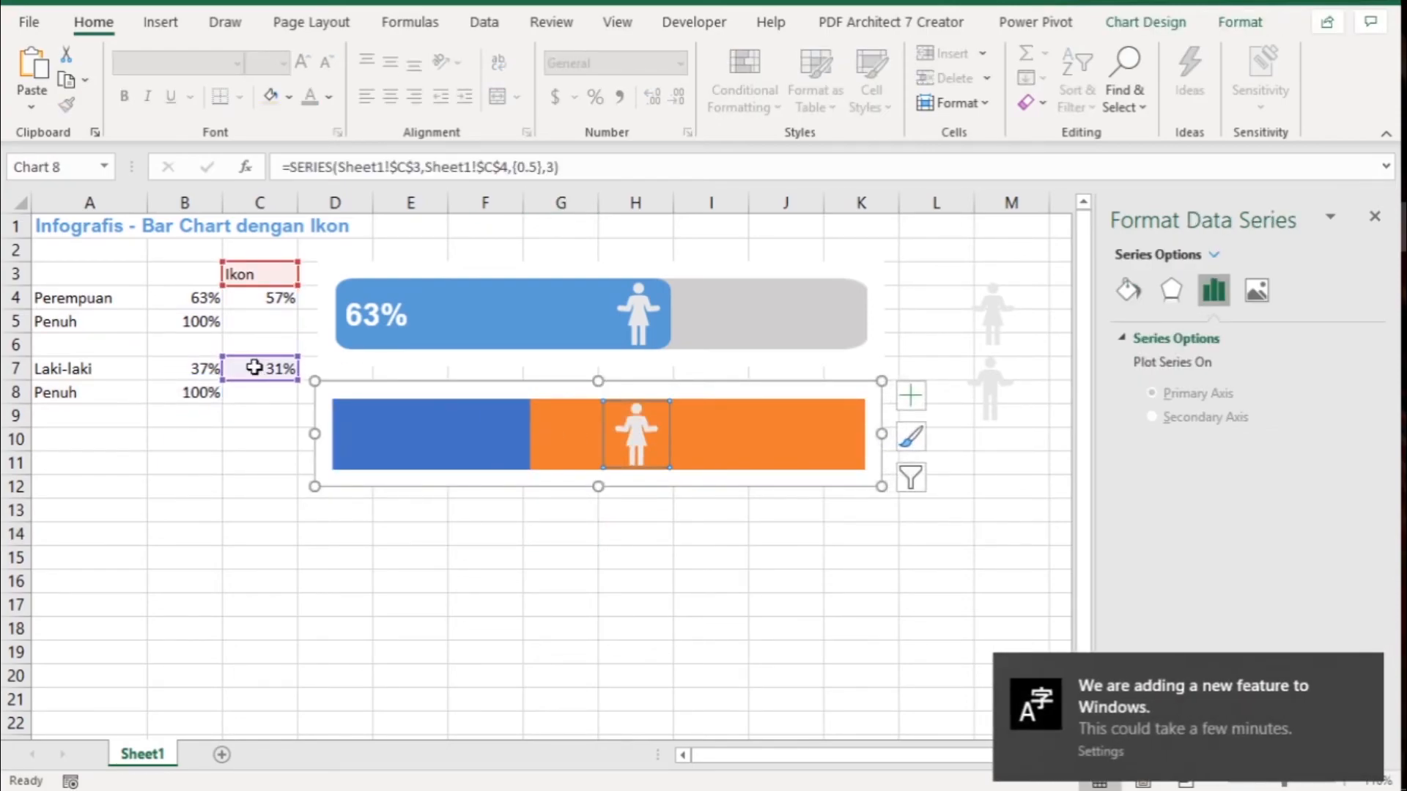
pyautogui.click(708, 551)
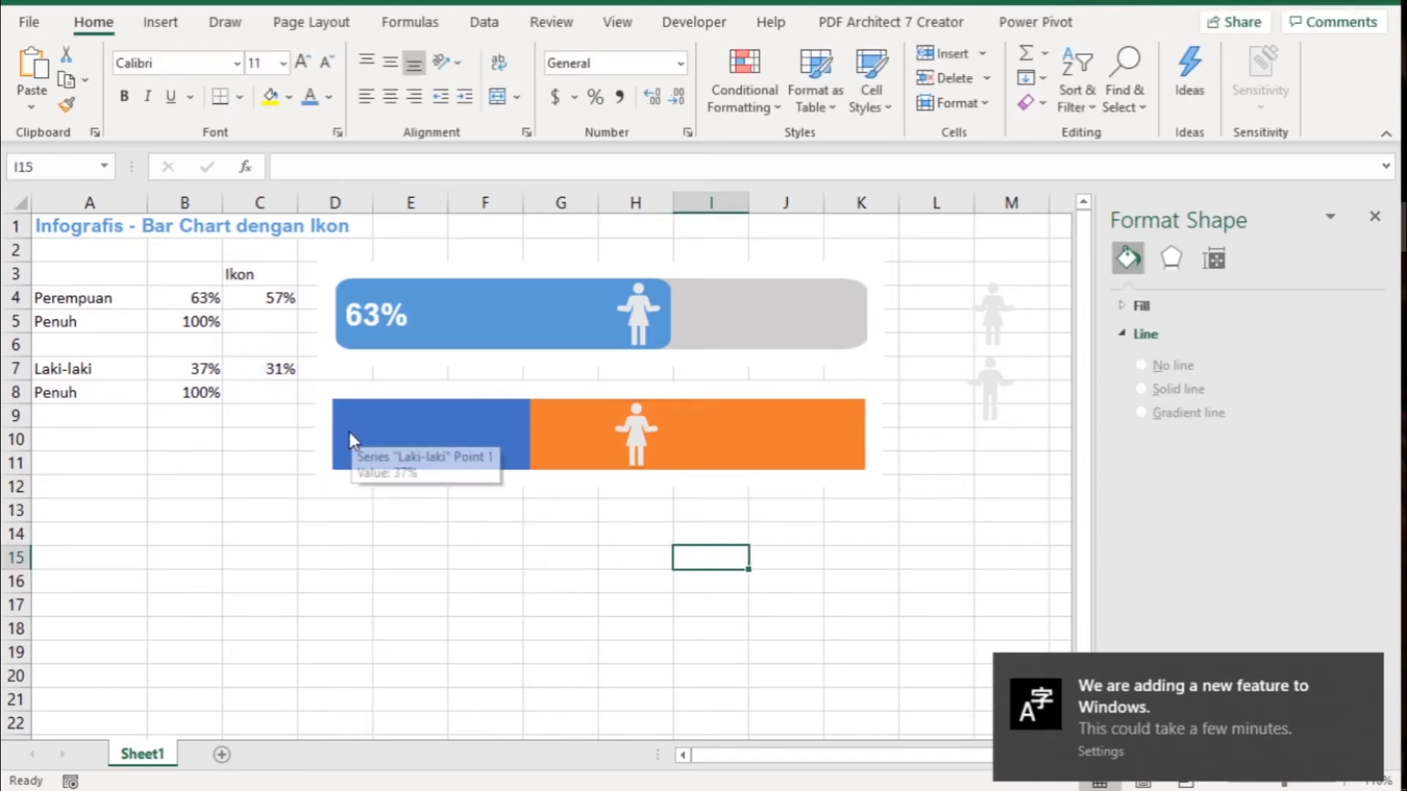
# - Close the formatting pane and paste a copy of the blue rounded rectangle onto the Laki-laki bar as its fill
pyautogui.click(213, 298)
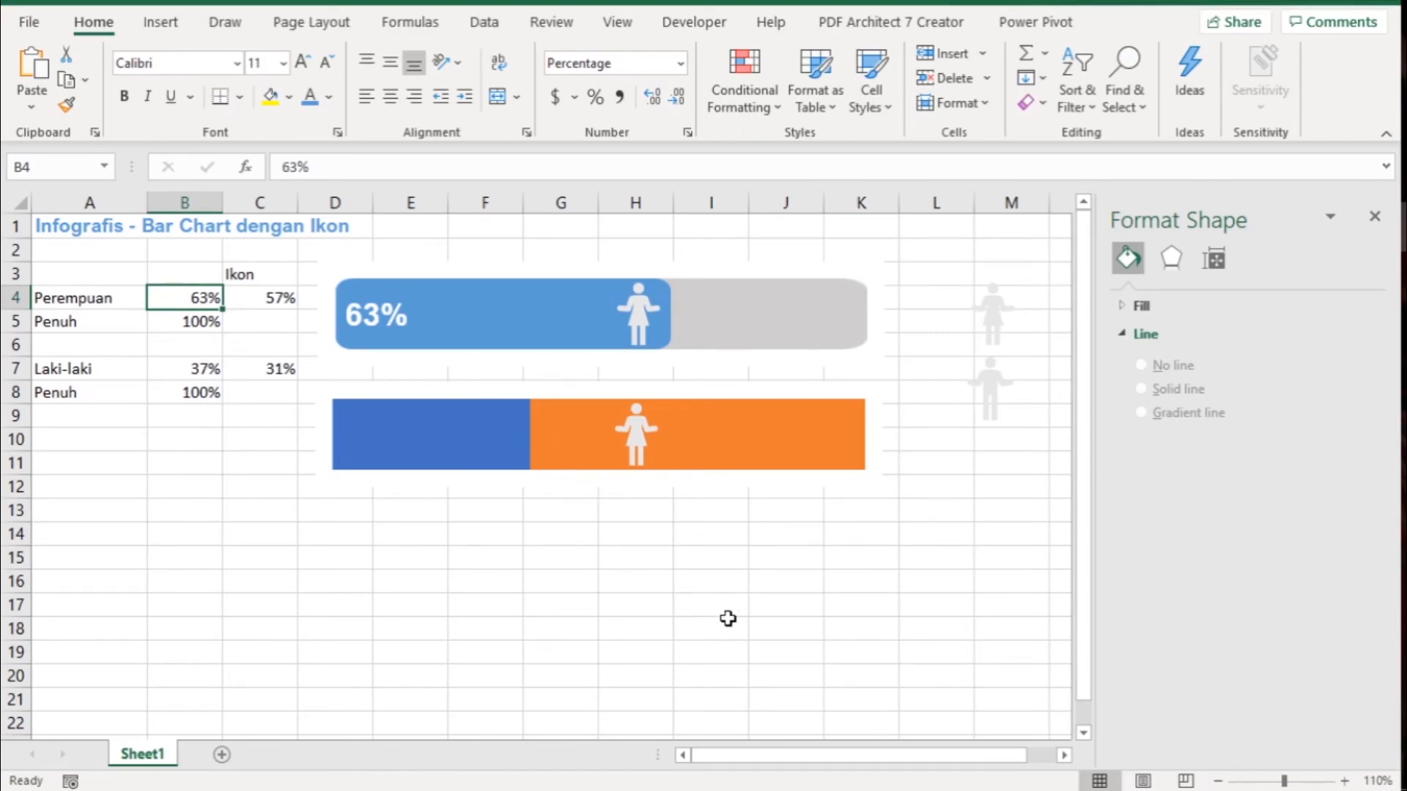
pyautogui.click(1375, 217)
pyautogui.click(1178, 345)
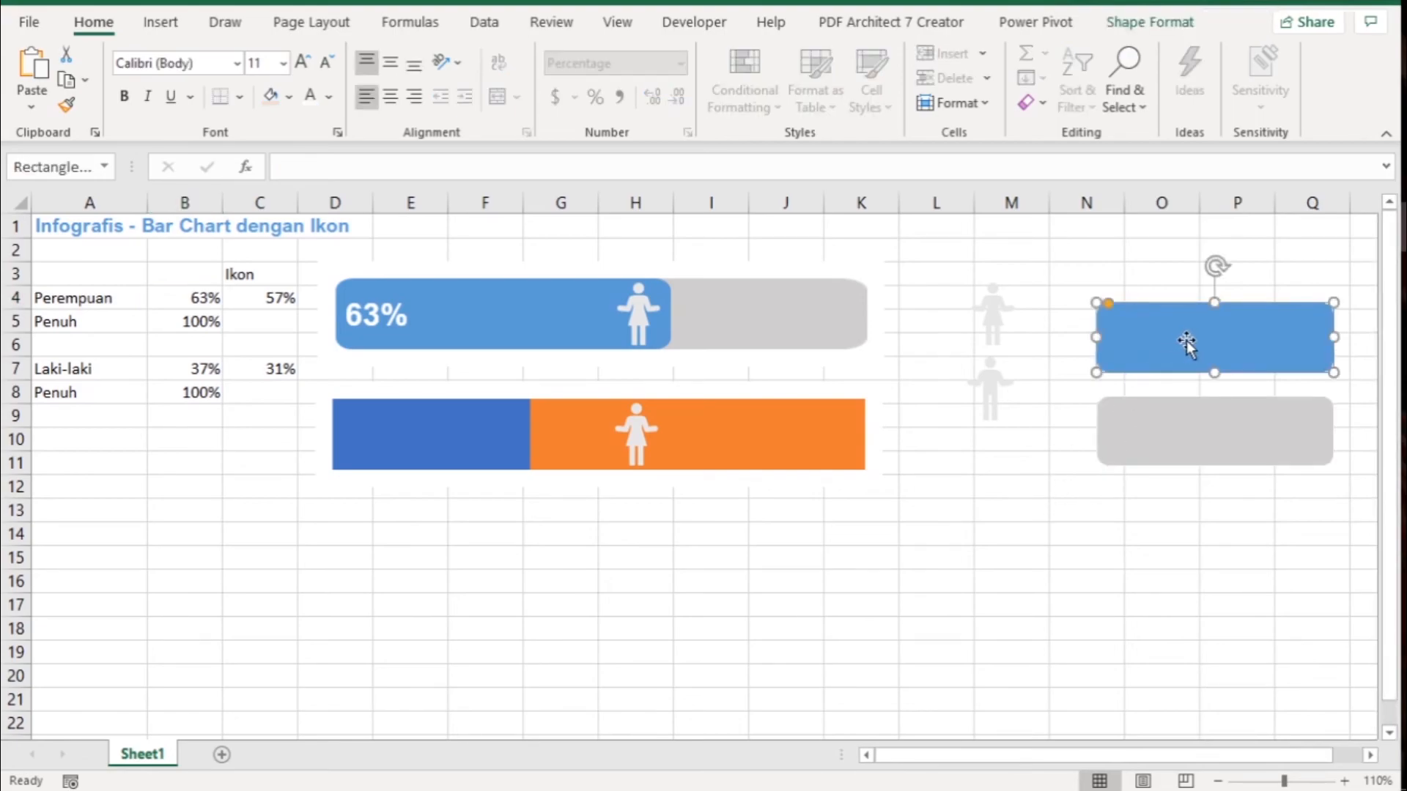
pyautogui.click(466, 428)
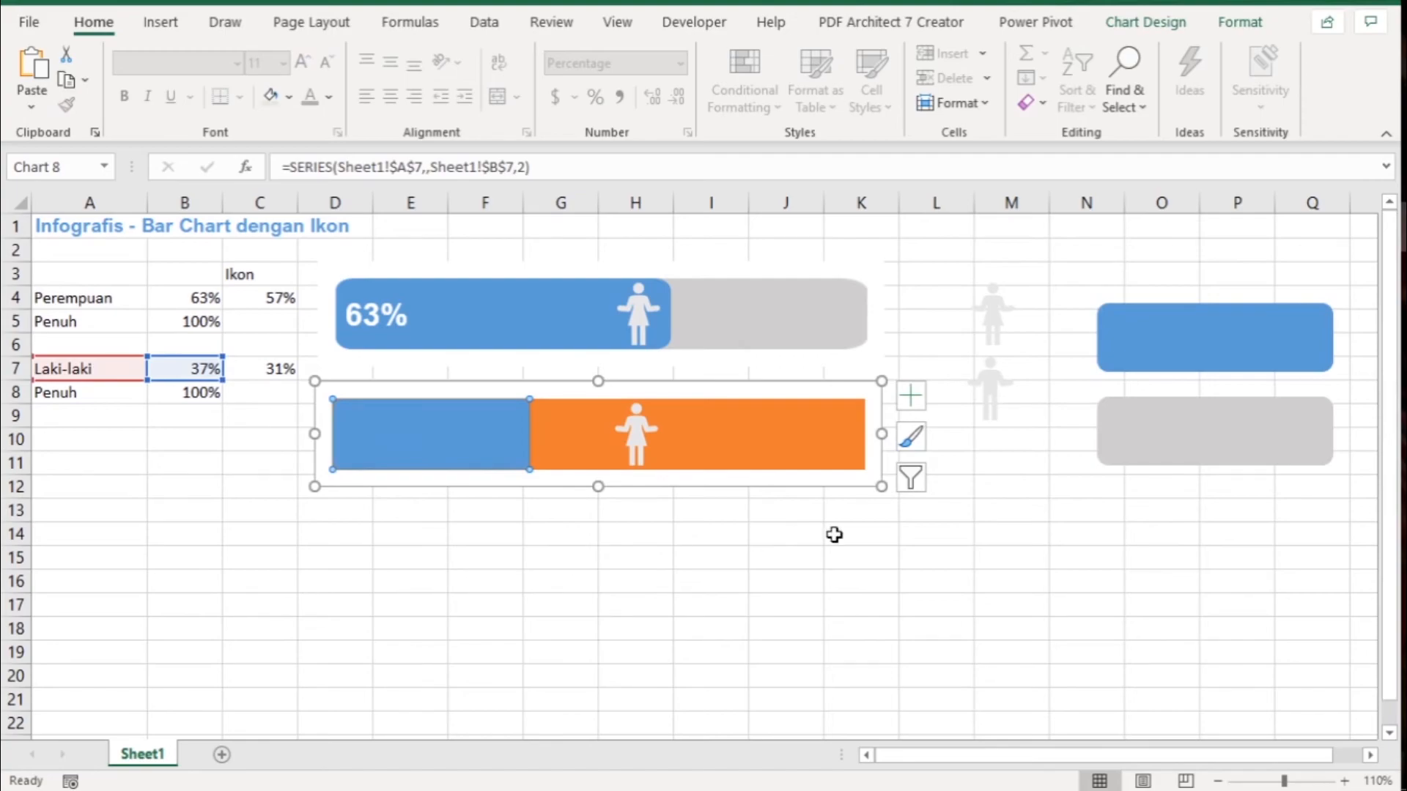
# - Paste a copy of the gray rounded rectangle onto the copied chart's full-length Penuh bar as its fill
pyautogui.click(1191, 436)
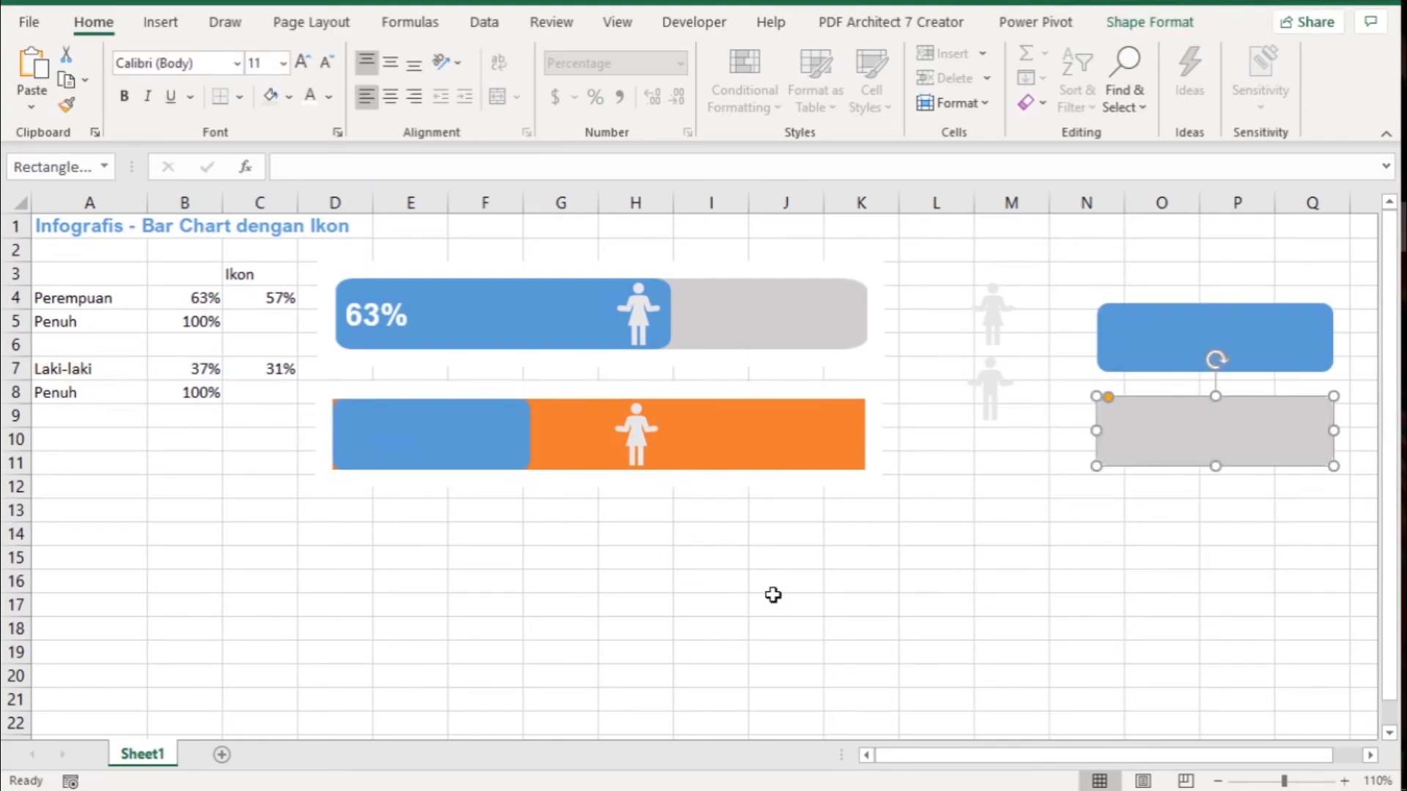
pyautogui.click(809, 443)
pyautogui.hotkey('ctrl', 'v')
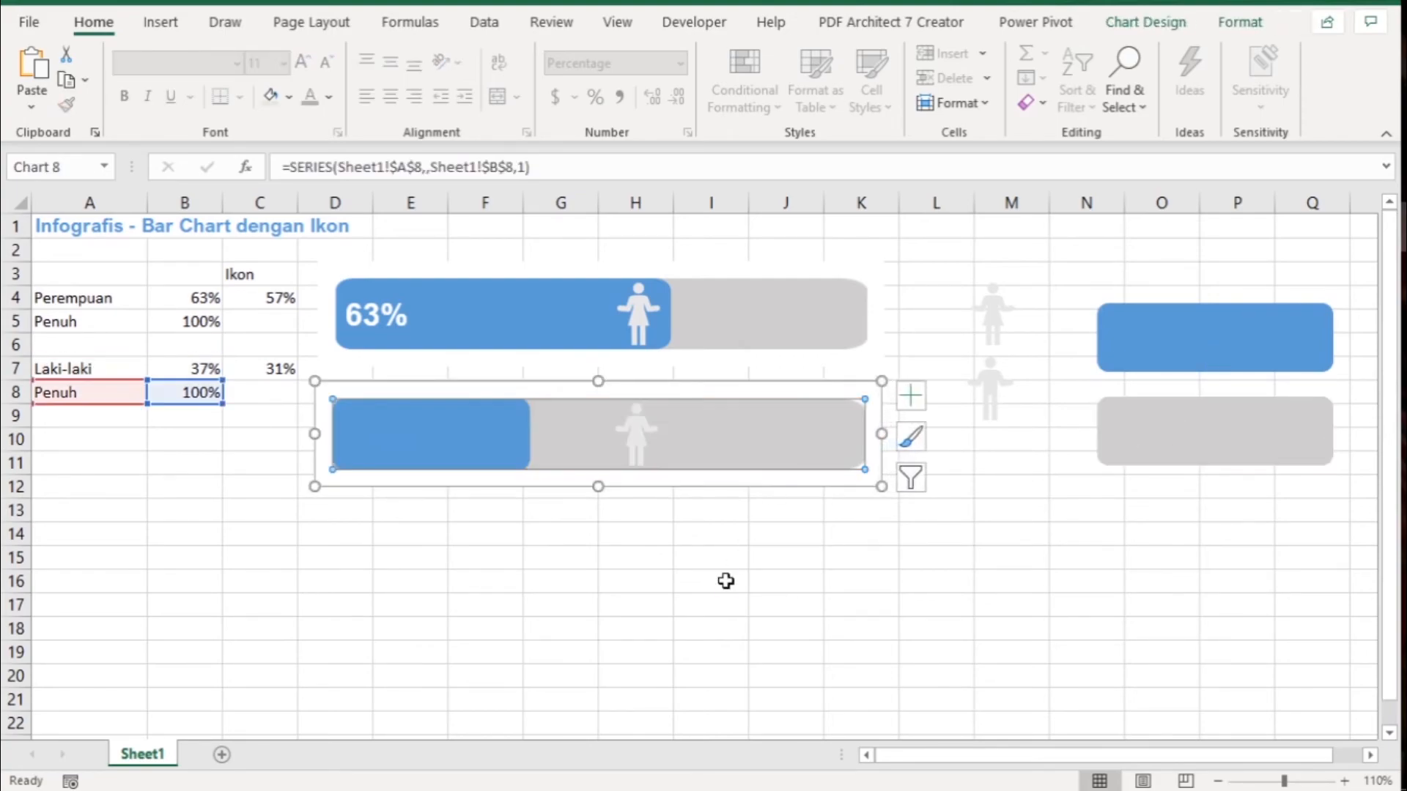
pyautogui.click(1057, 433)
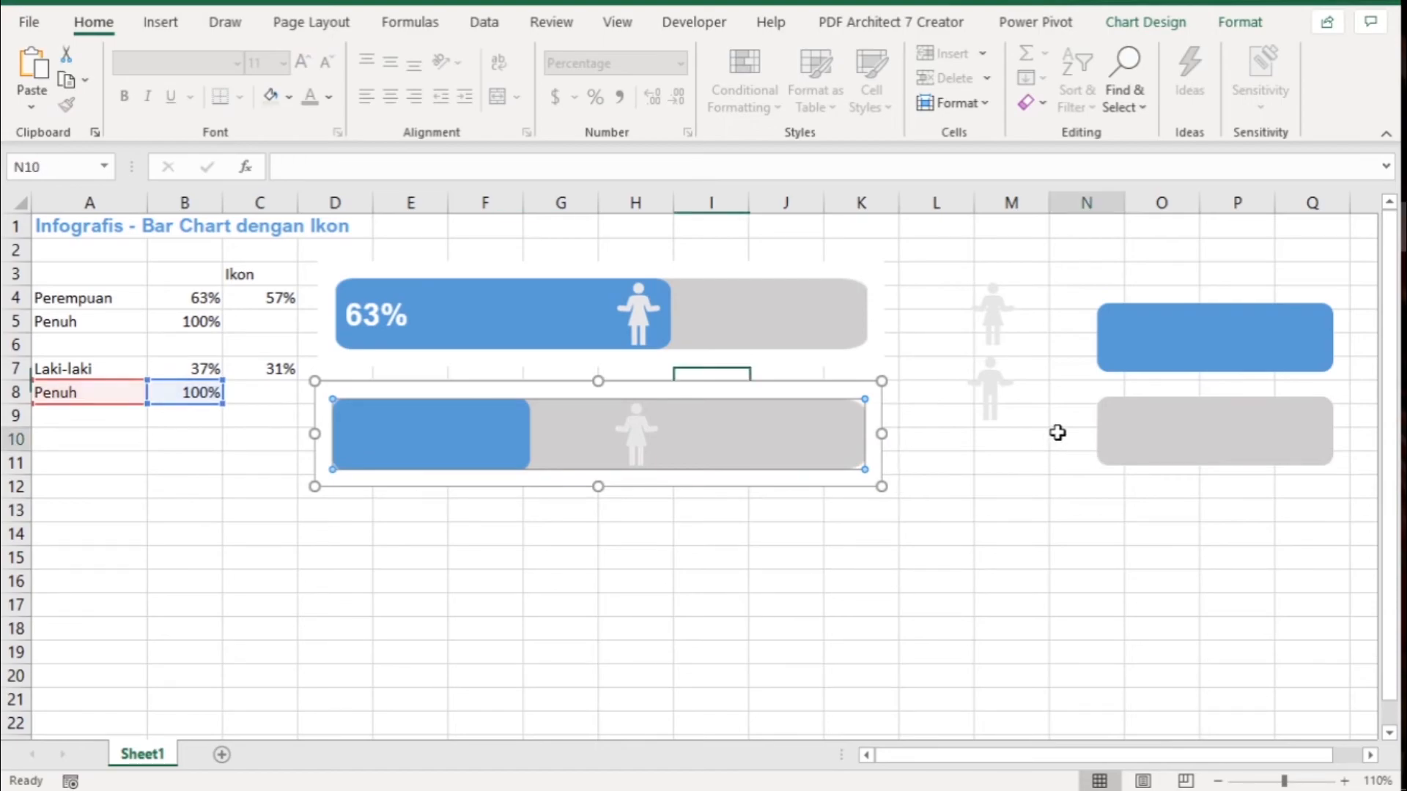
pyautogui.click(1009, 438)
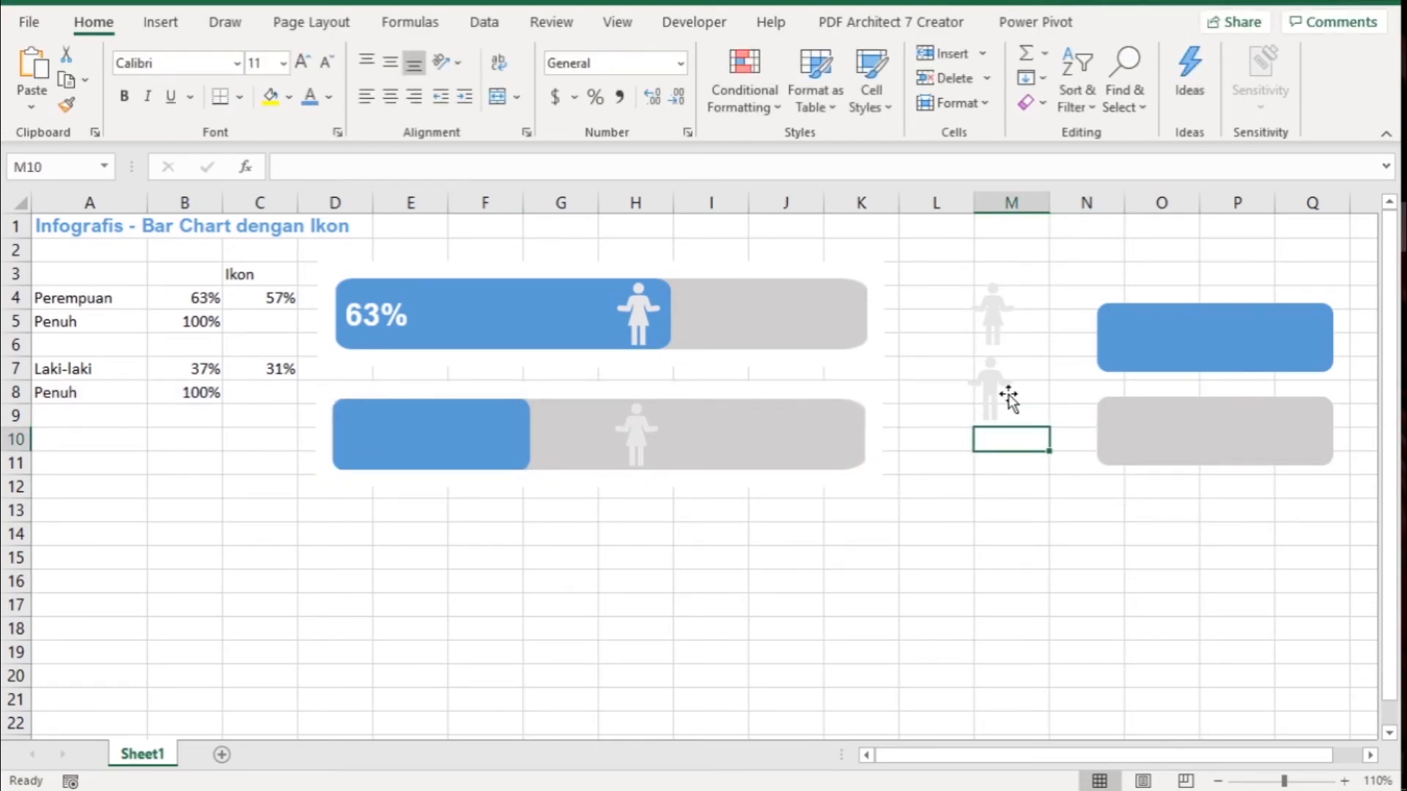
# - Replace the woman marker of the copied chart's Ikon series with a pasted copy of the man icon
pyautogui.click(1008, 394)
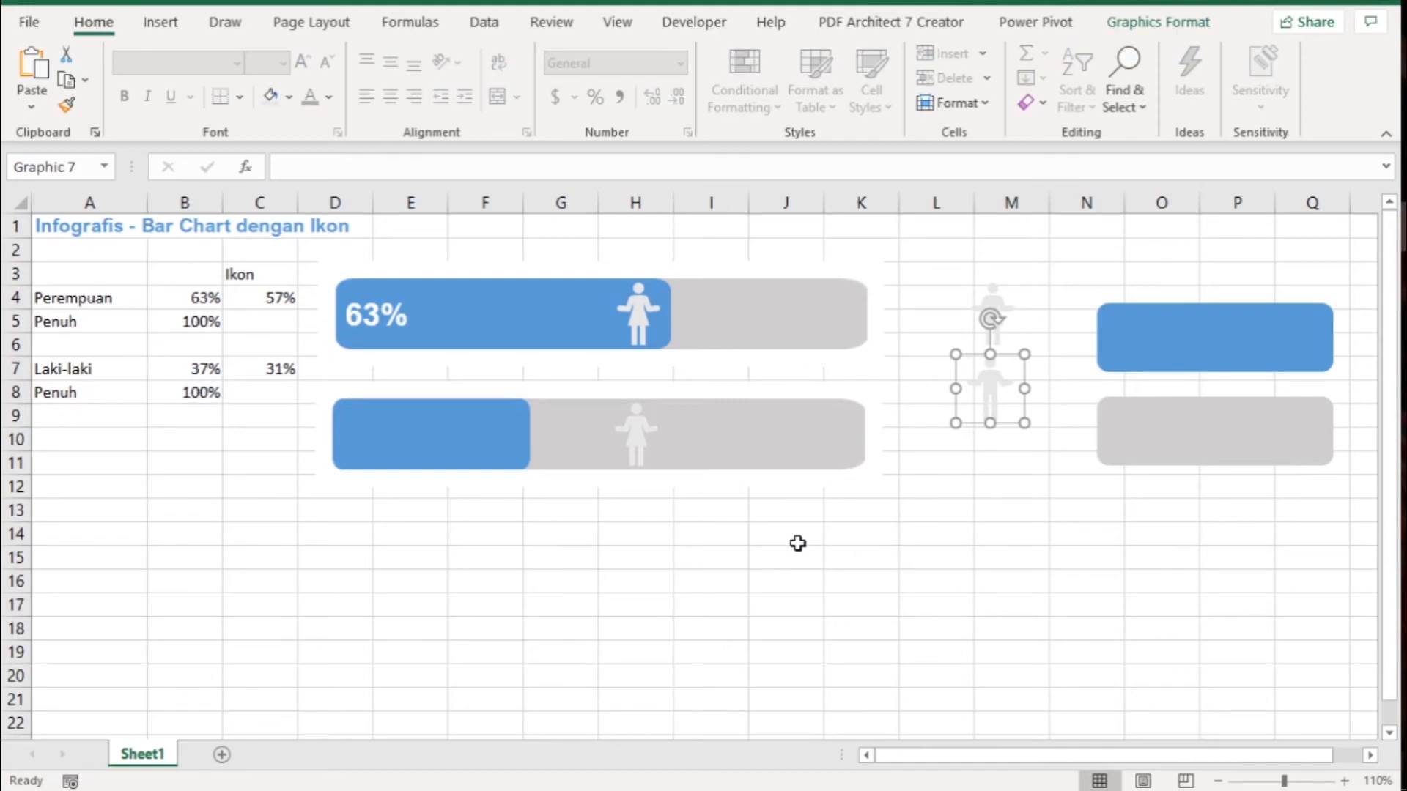
pyautogui.click(638, 442)
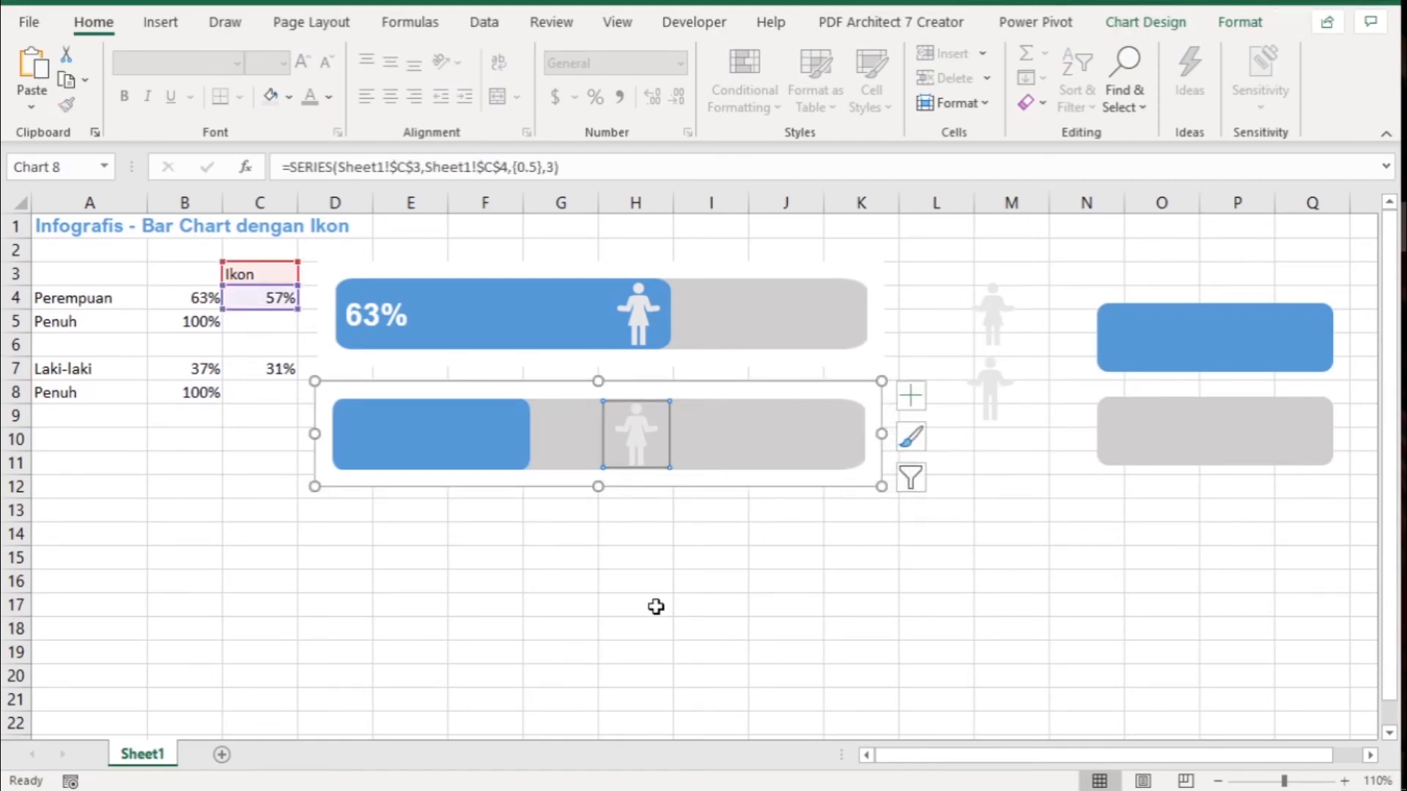
pyautogui.hotkey('ctrl', 'v')
# - Test both charts by changing the Perempuan percentage in B4 to 50% and 45%
pyautogui.click(184, 299)
pyautogui.write('50')
pyautogui.press('Return')
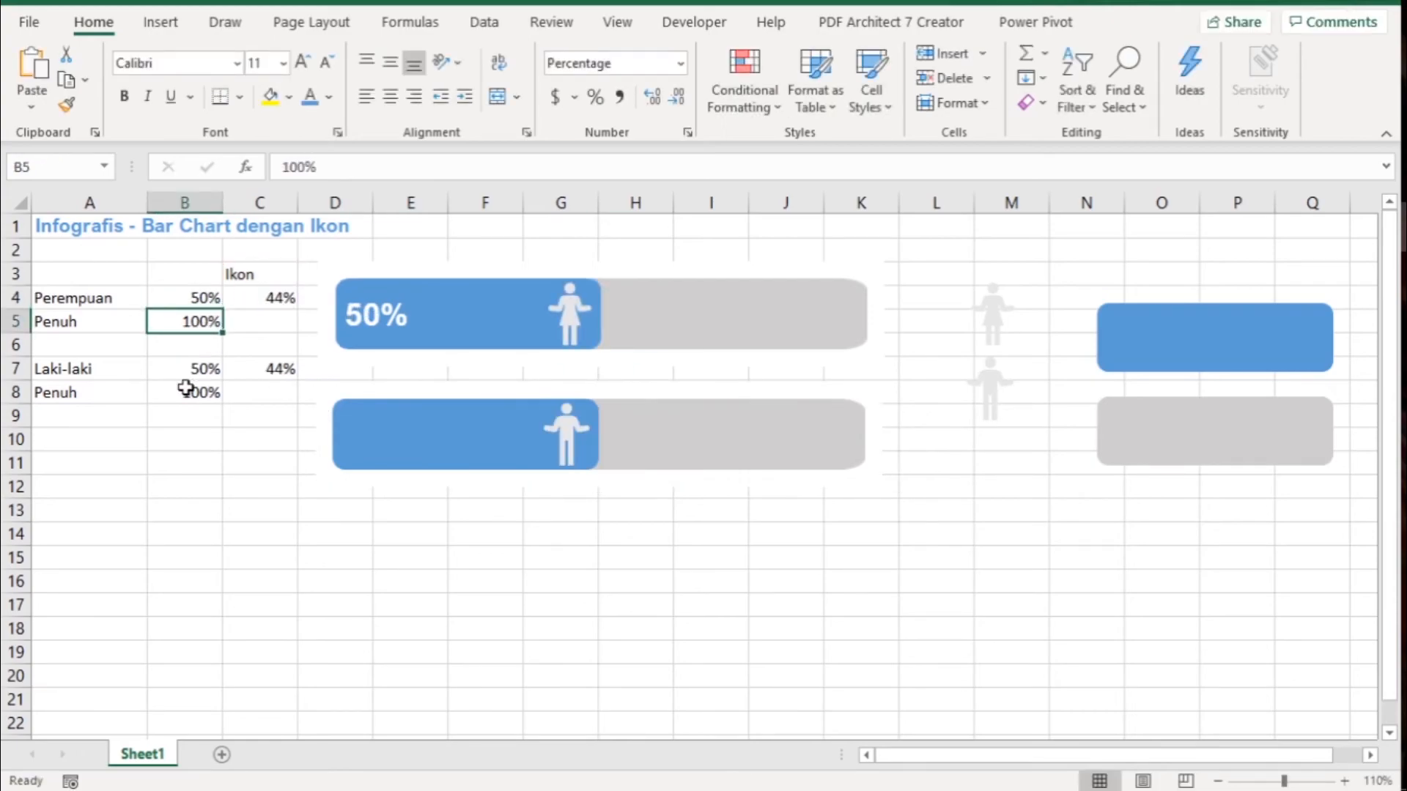
pyautogui.press('Up')
pyautogui.write('45')
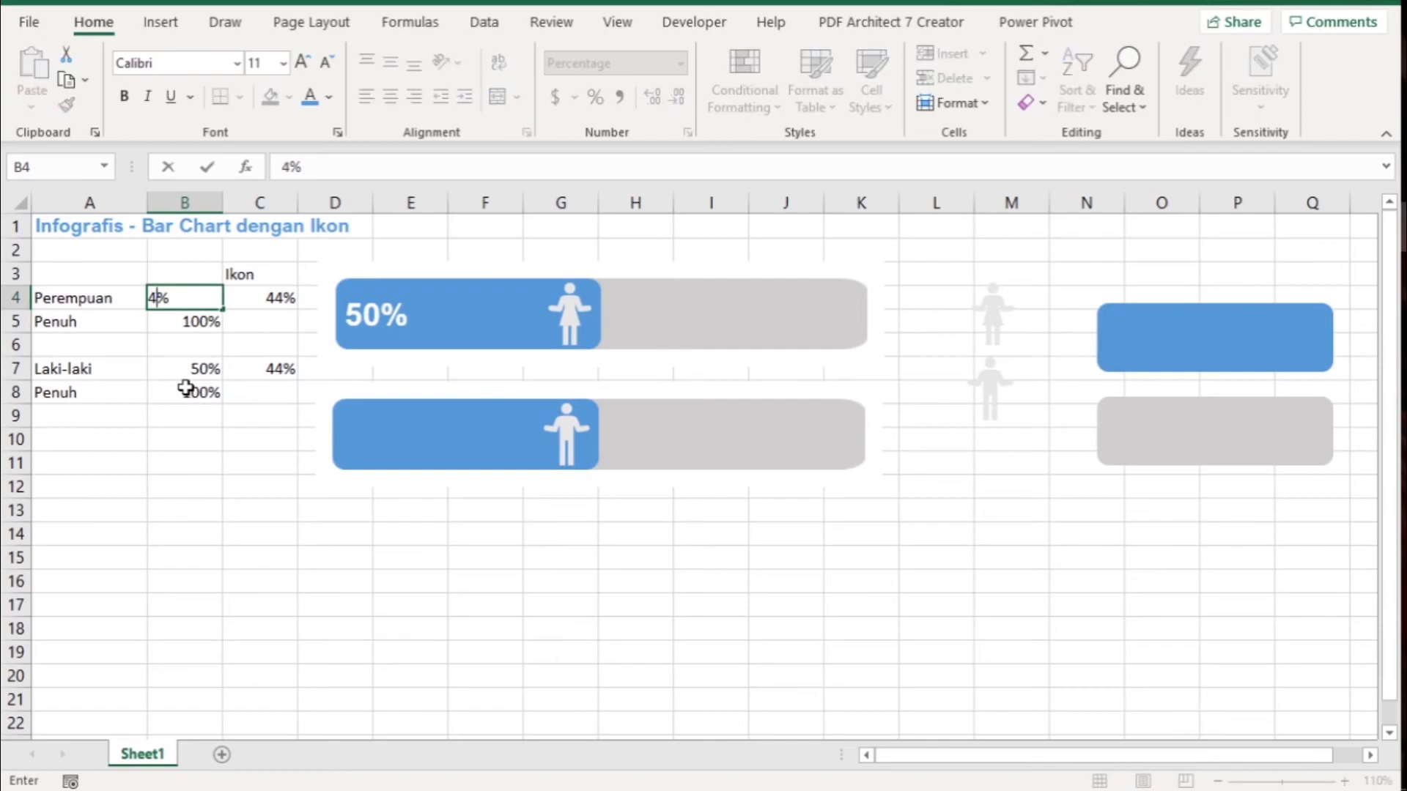
pyautogui.press('Return')
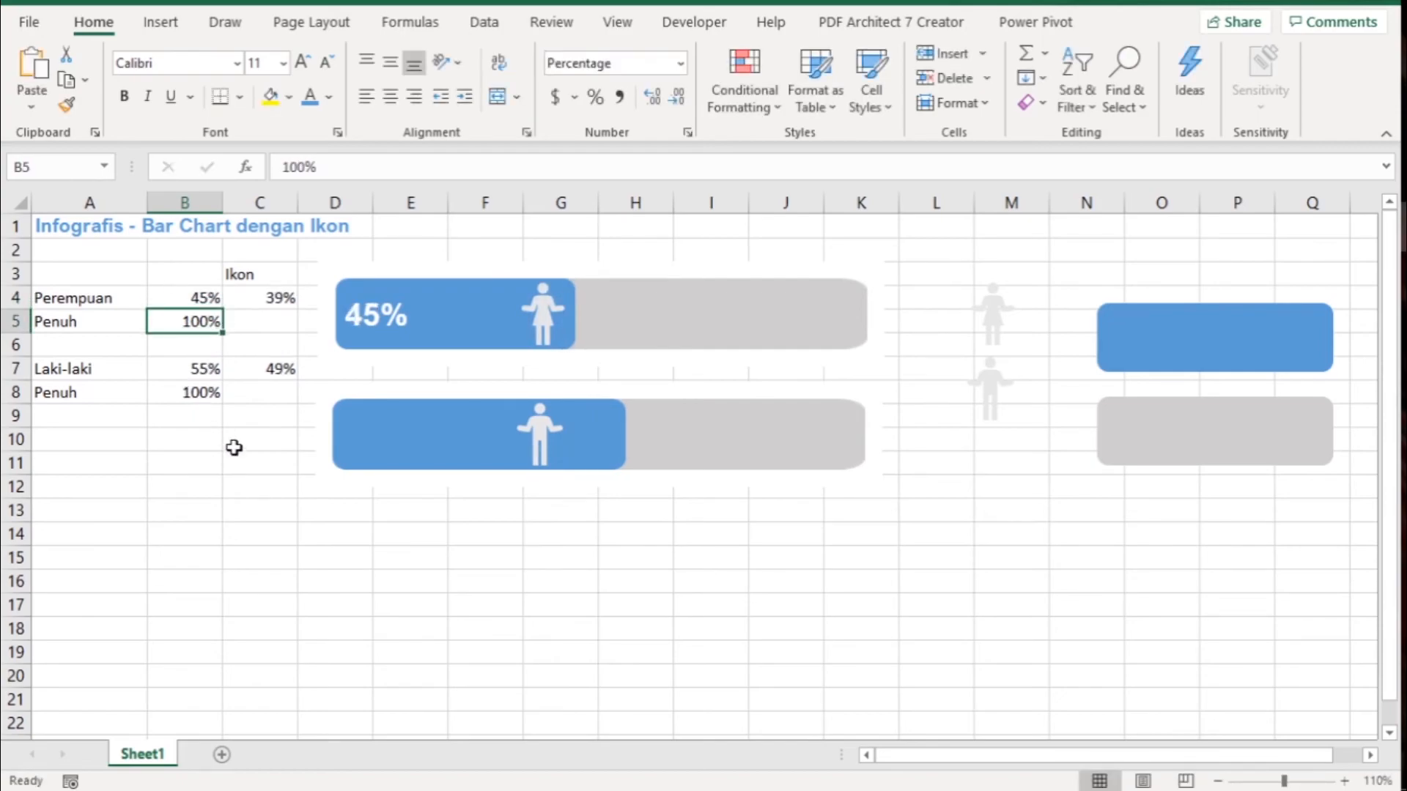
# - Check the Laki-laki icon position formula in C7 without changing it
pyautogui.click(276, 382)
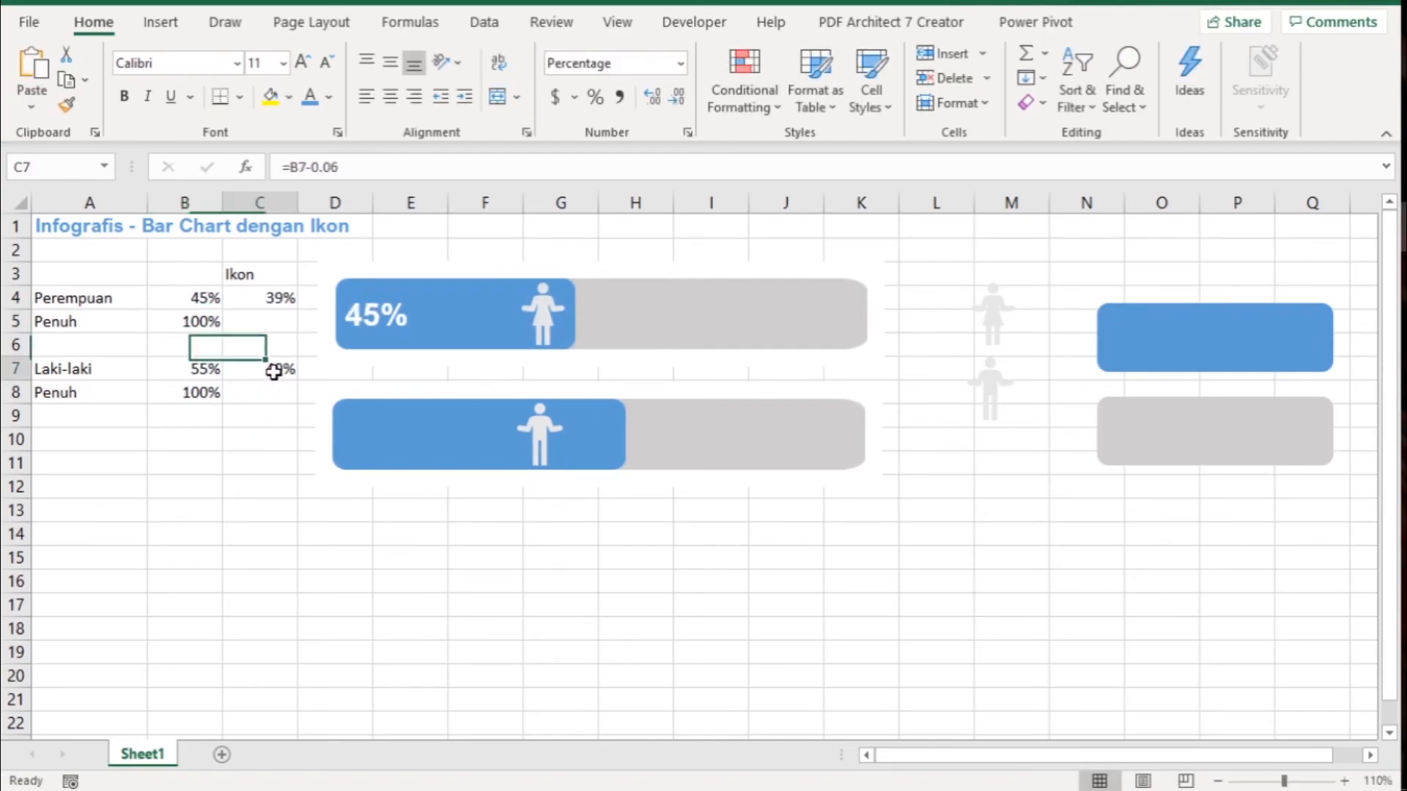
pyautogui.click(374, 167)
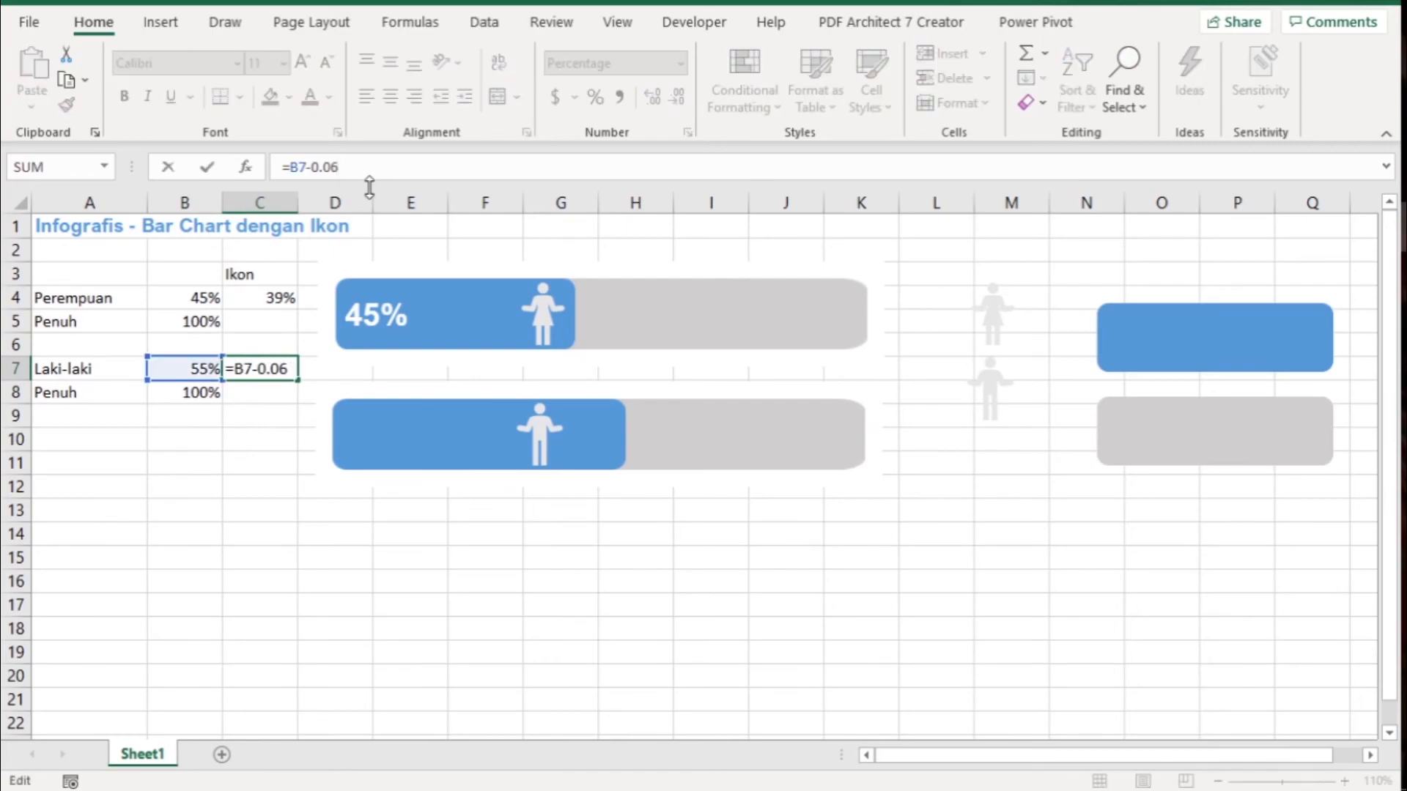
pyautogui.press('Return')
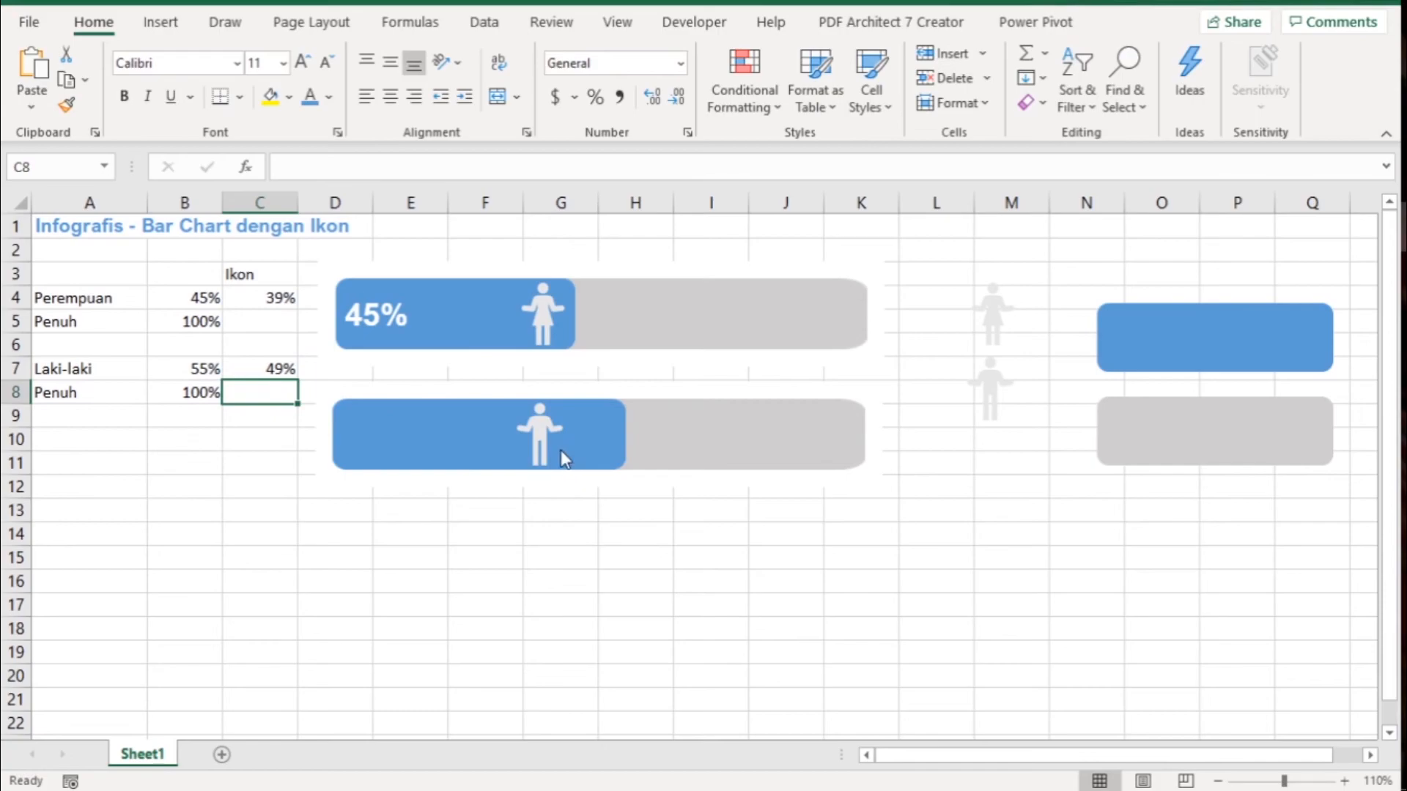
# - Try to move the man icon series' X value reference from C4 to C7 on the worksheet
pyautogui.click(542, 436)
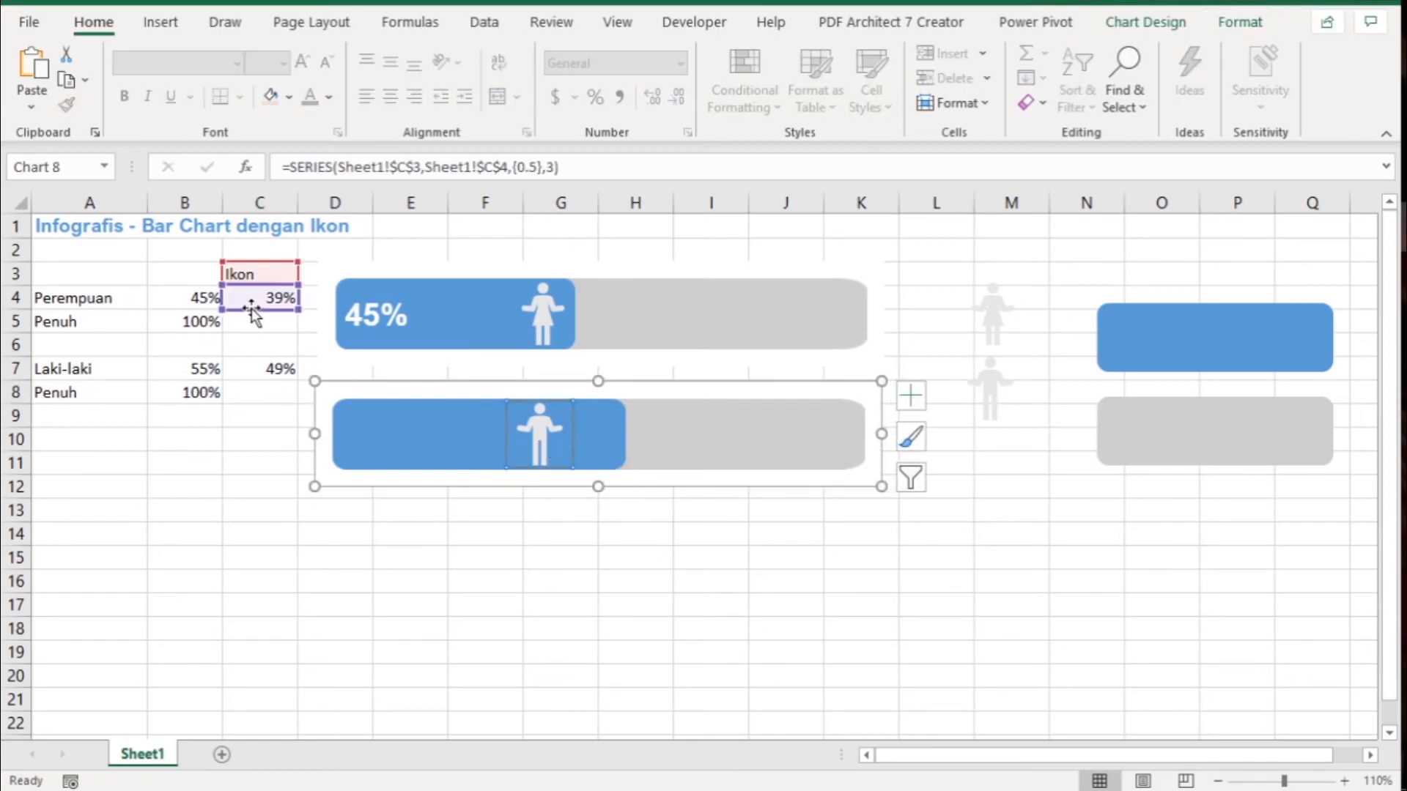
pyautogui.moveTo(251, 308); pyautogui.dragTo(243, 369)
pyautogui.moveTo(266, 315); pyautogui.dragTo(251, 368)
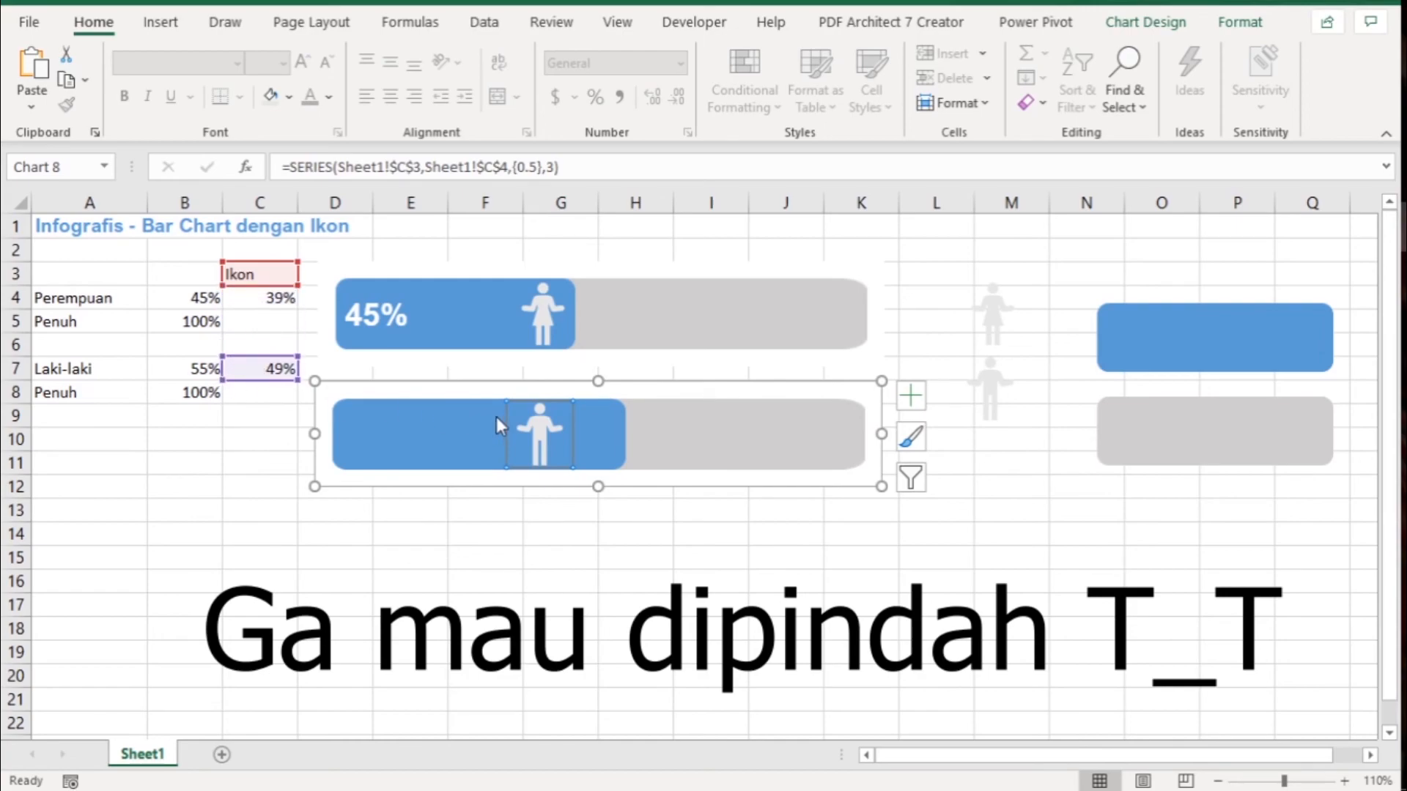
pyautogui.moveTo(548, 434)
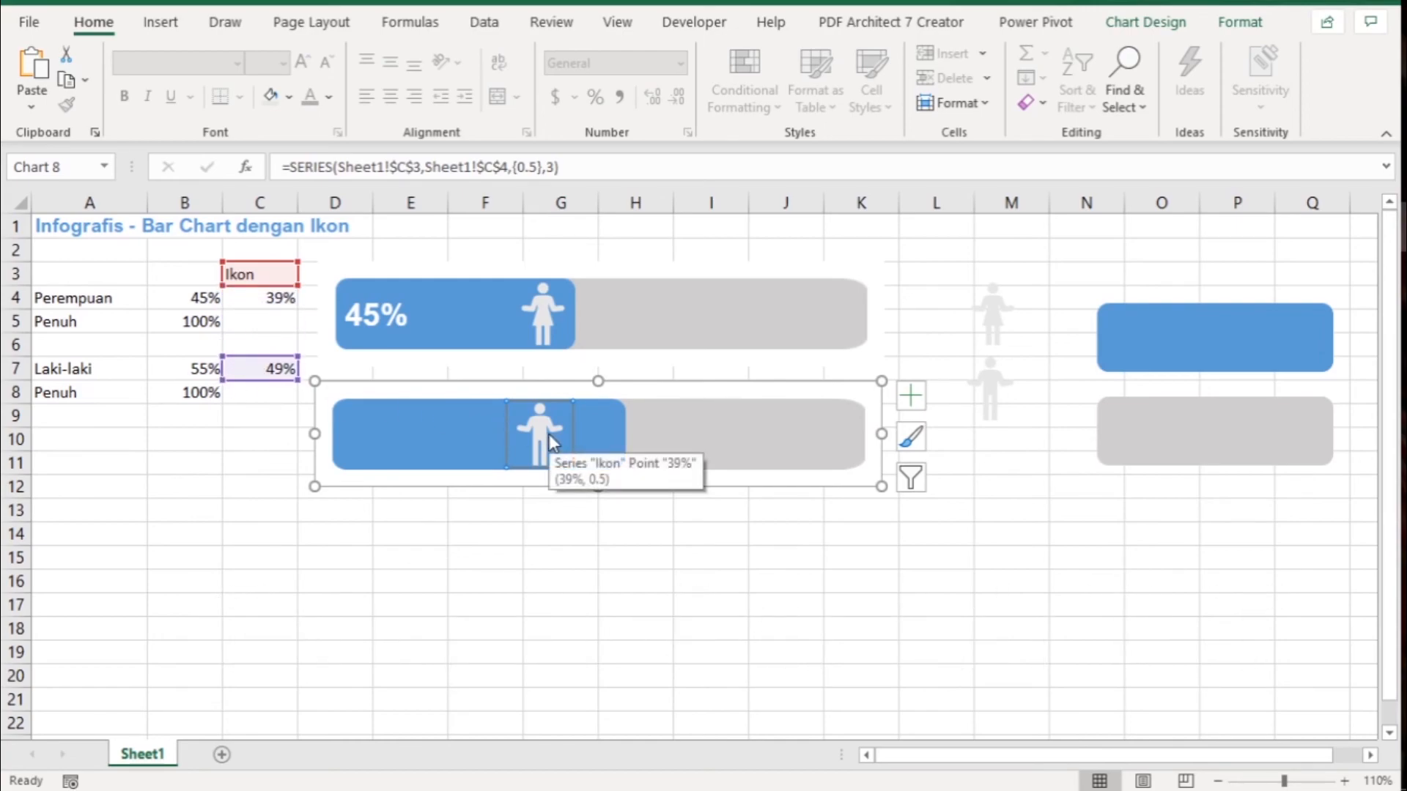
pyautogui.click(575, 517)
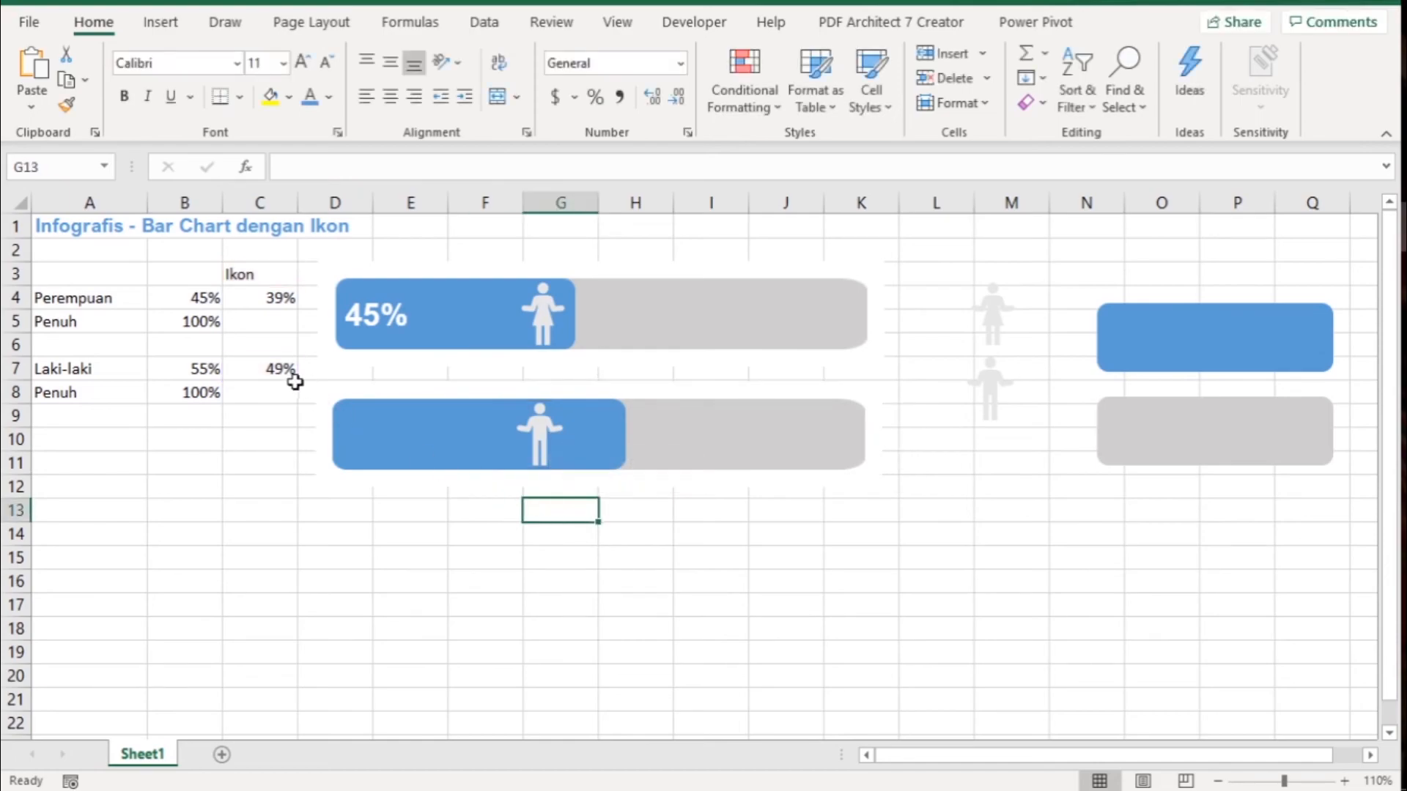
pyautogui.click(543, 434)
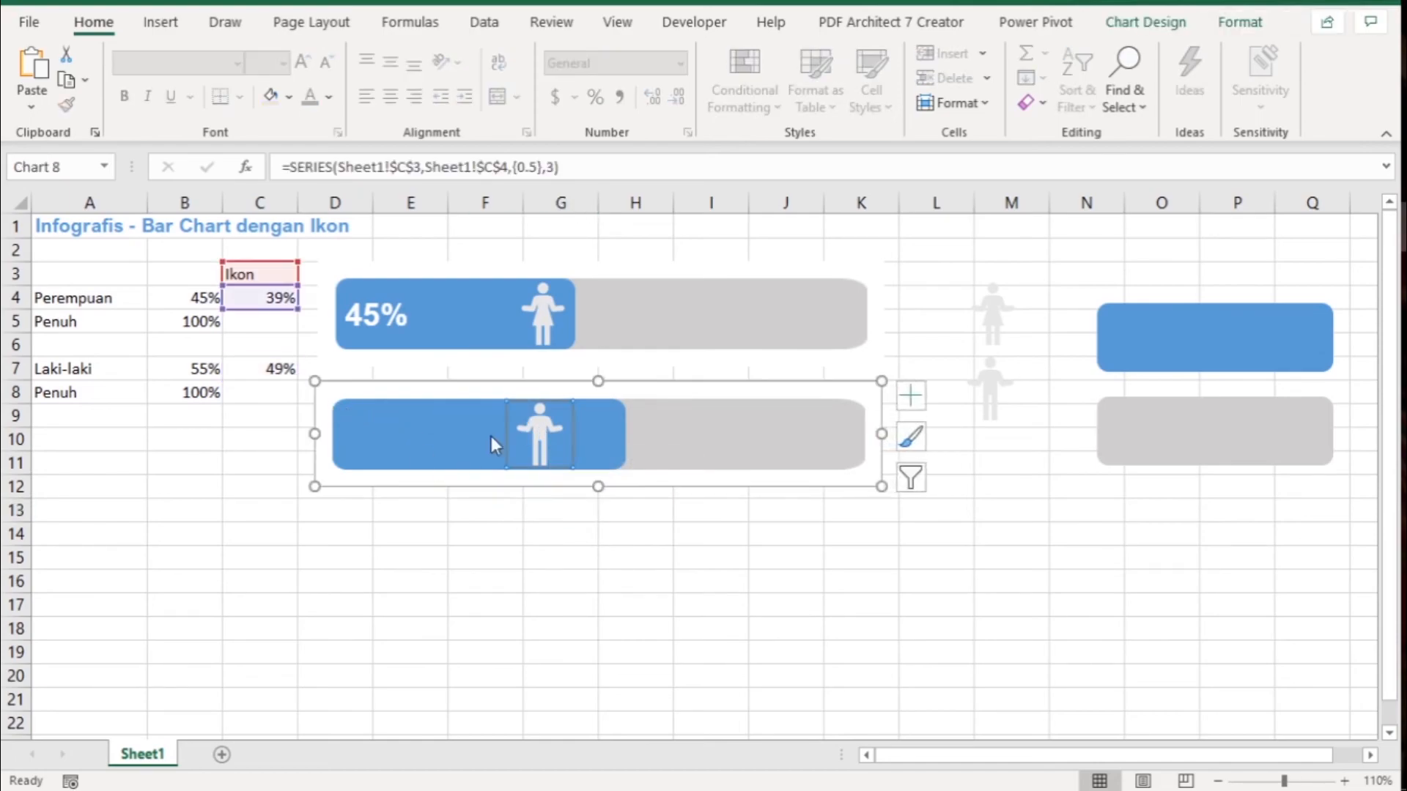
pyautogui.click(267, 479)
# - Edit the Ikon series in the Laki-laki chart's data source so its X values refer to Sheet1 cell C7
pyautogui.click(537, 427)
pyautogui.rightClick(538, 427)
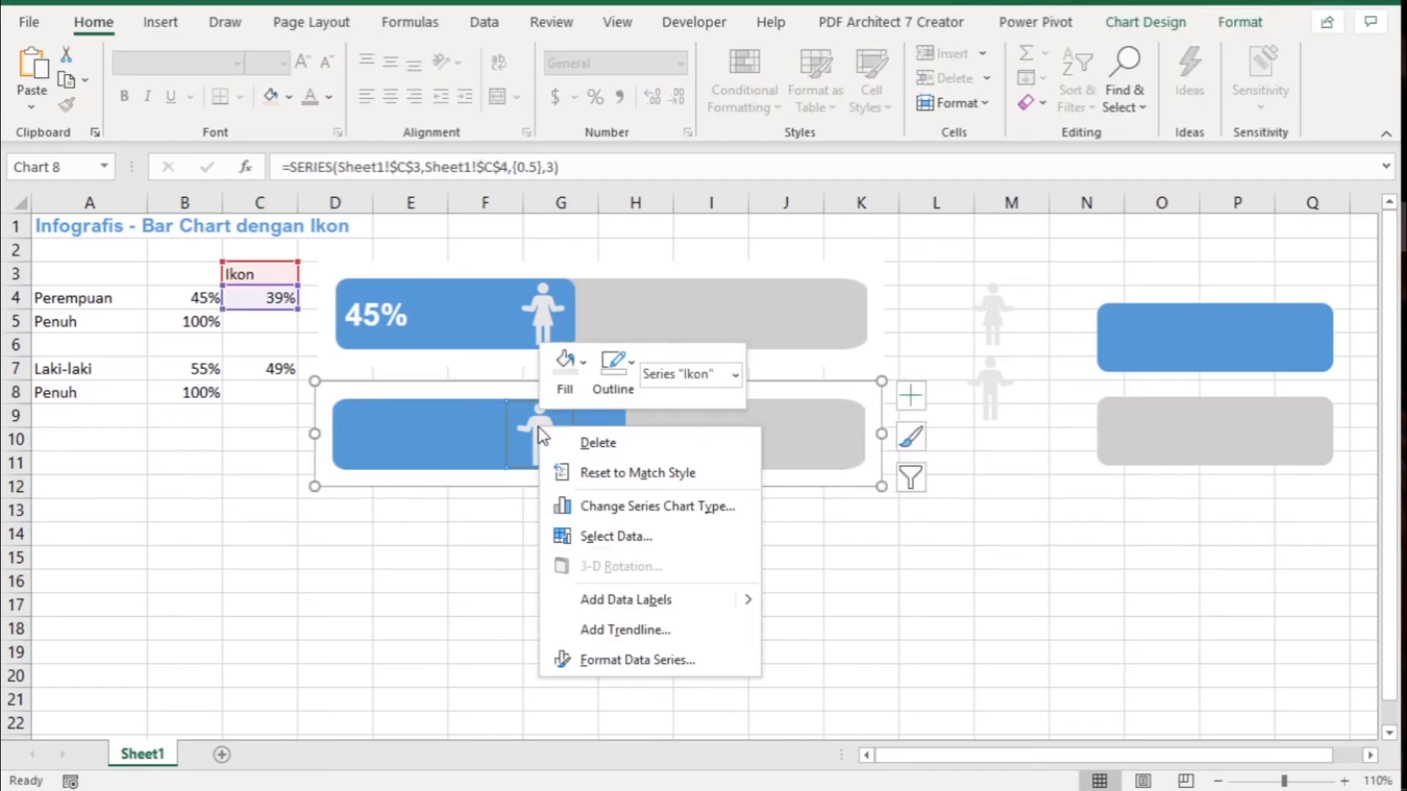
pyautogui.click(629, 540)
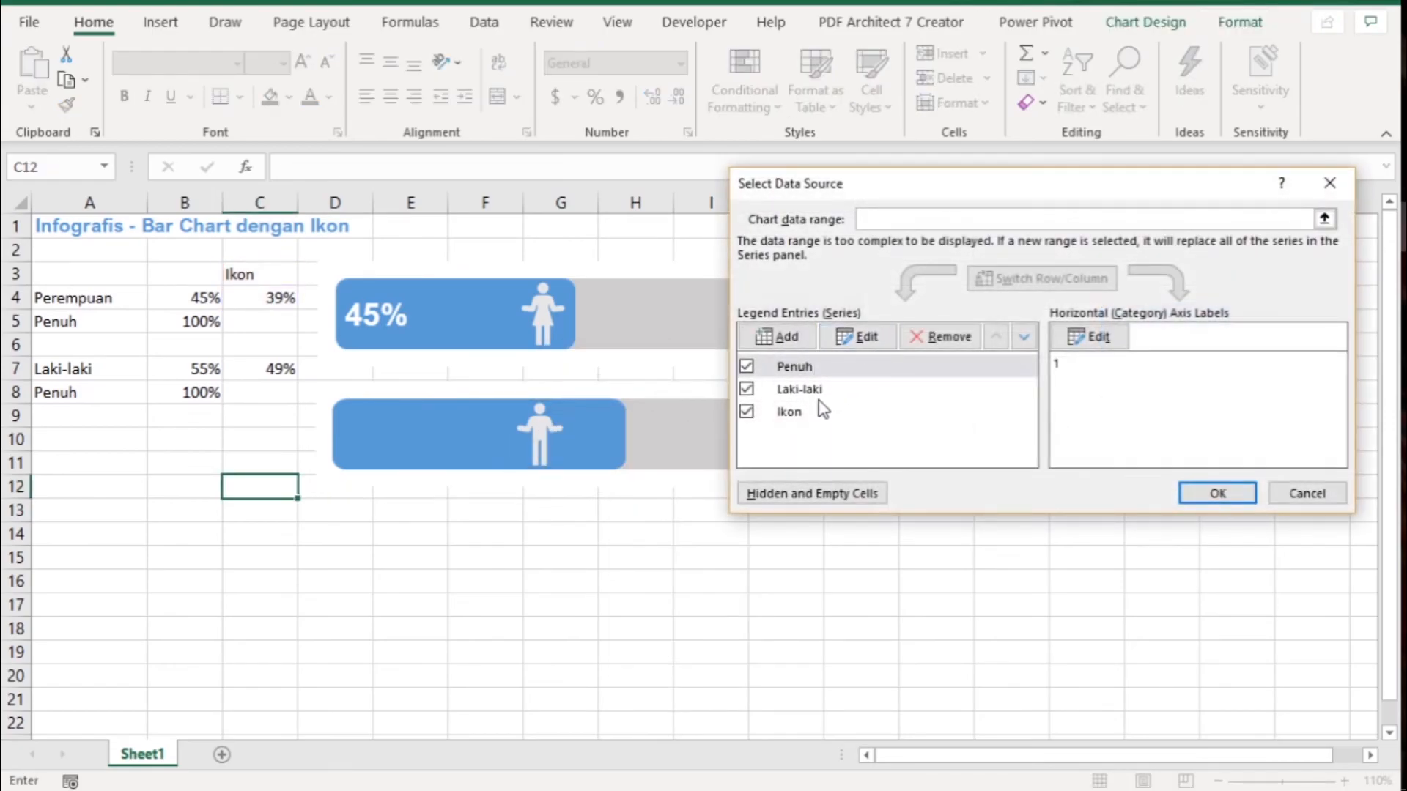
pyautogui.click(824, 412)
pyautogui.click(859, 343)
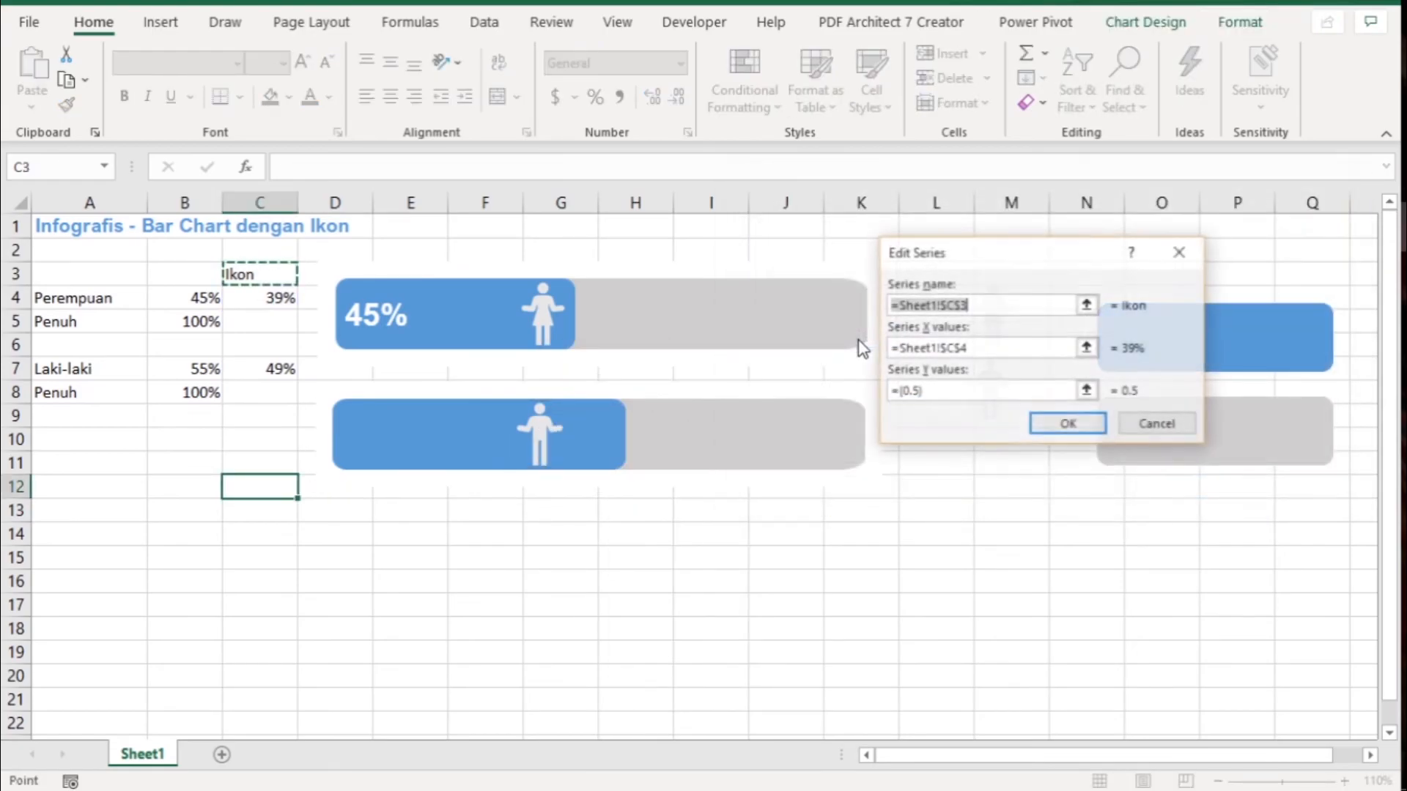
pyautogui.click(991, 347)
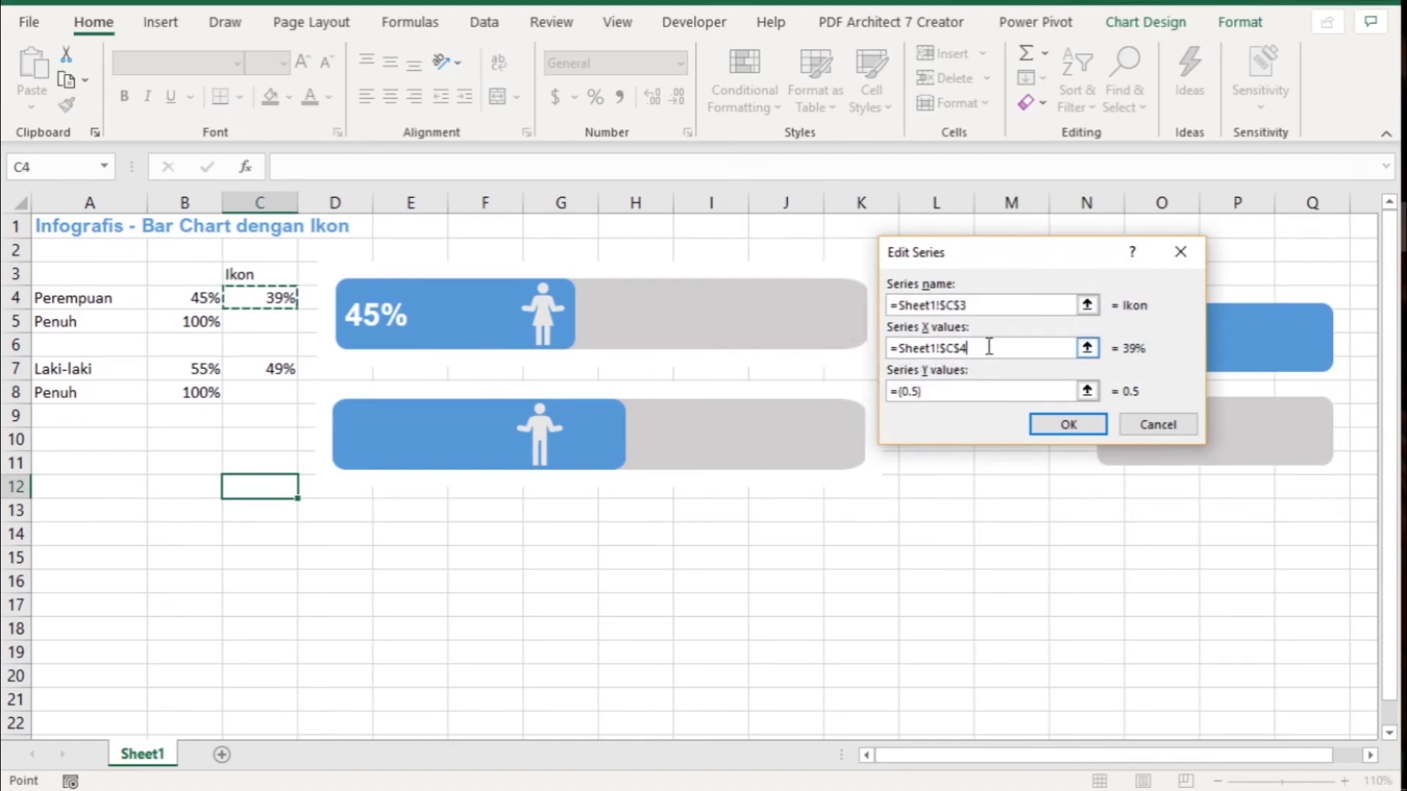
pyautogui.moveTo(992, 347); pyautogui.dragTo(886, 348)
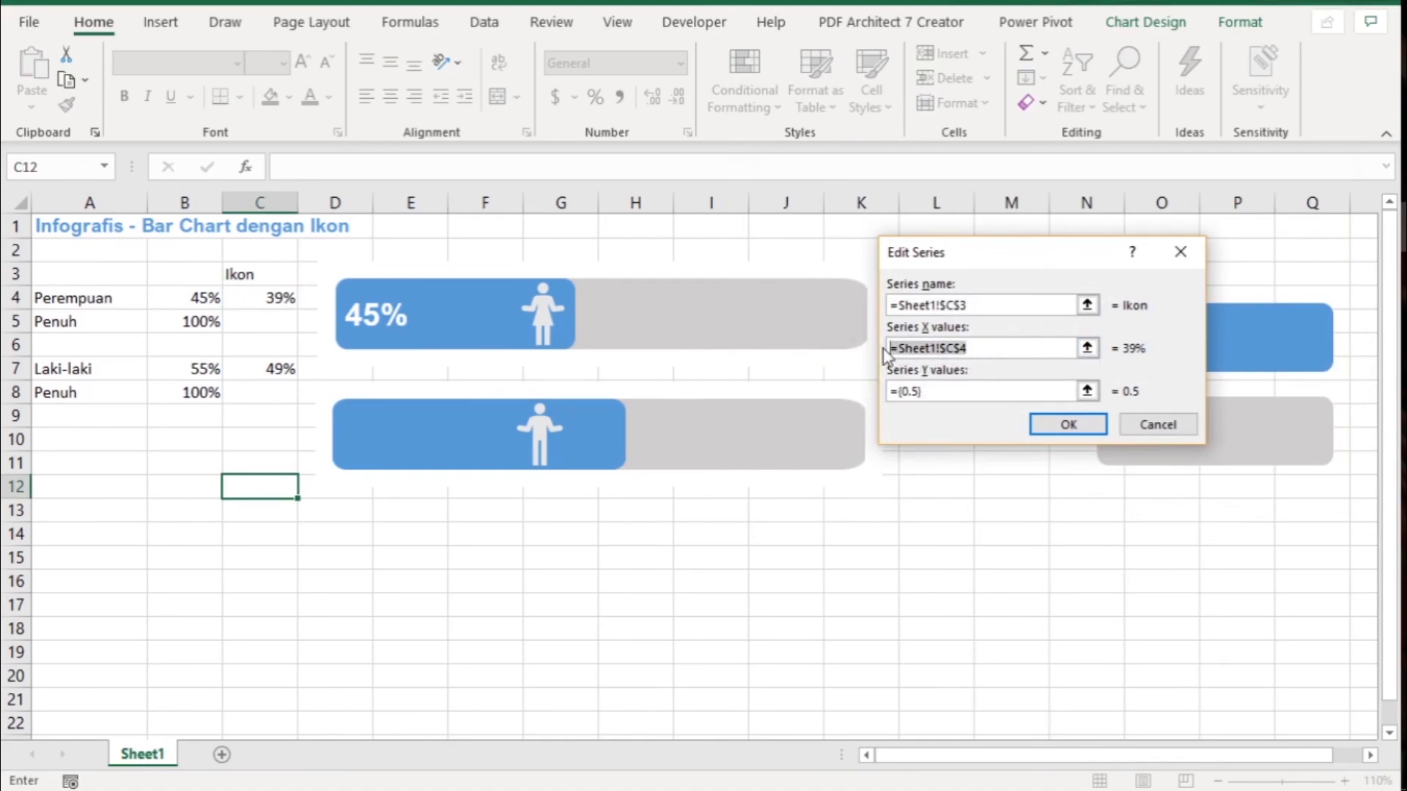
pyautogui.press('BackSpace')
pyautogui.click(273, 369)
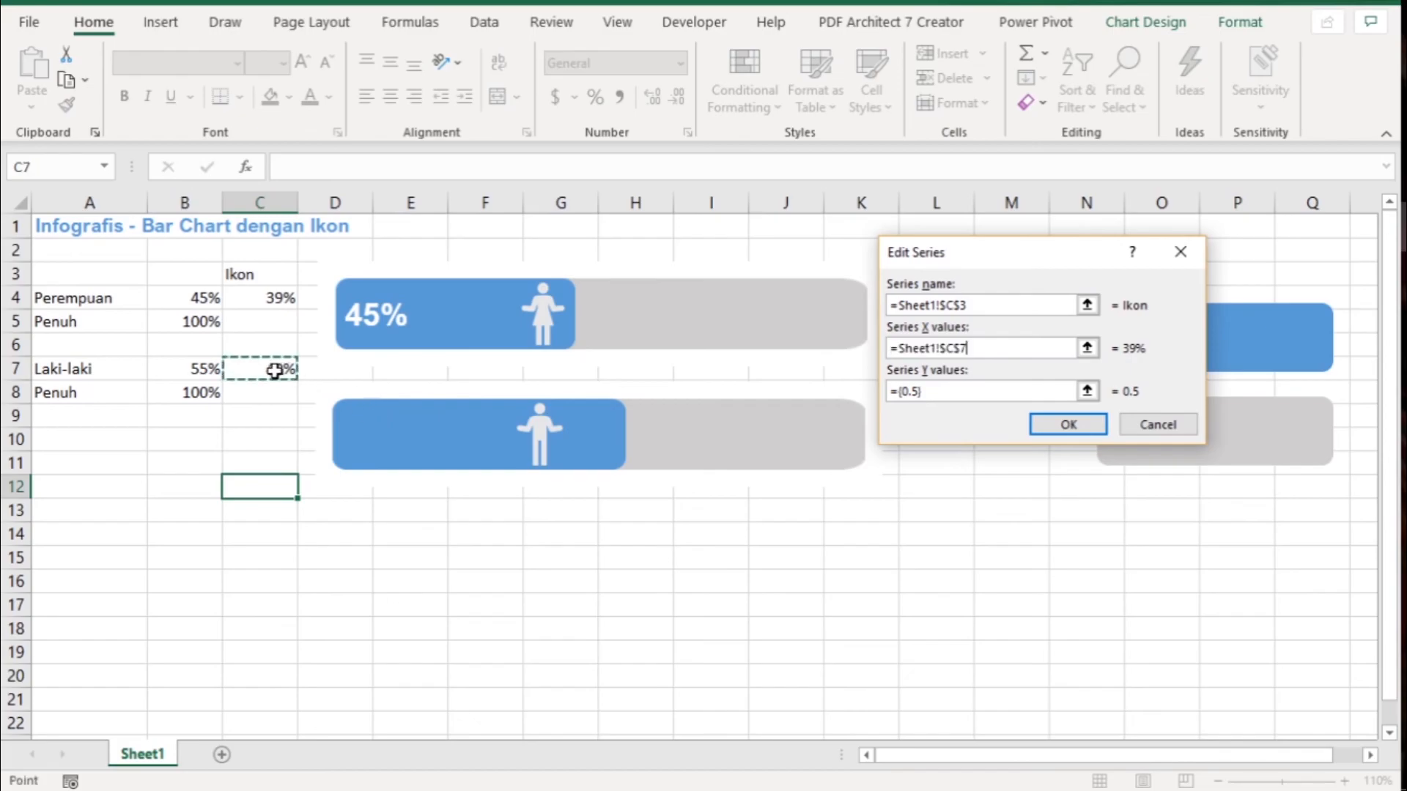
pyautogui.click(1062, 427)
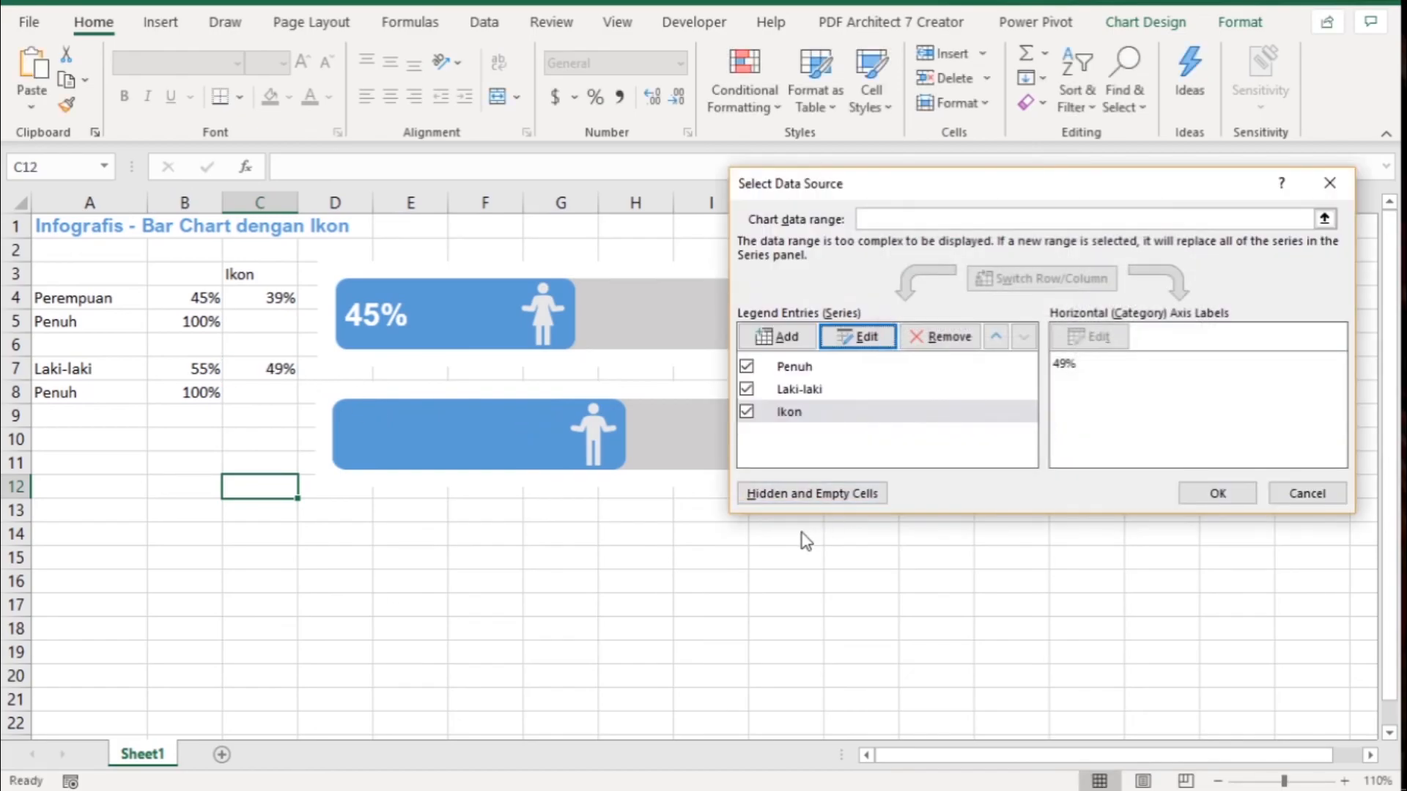
pyautogui.click(1218, 492)
pyautogui.click(666, 555)
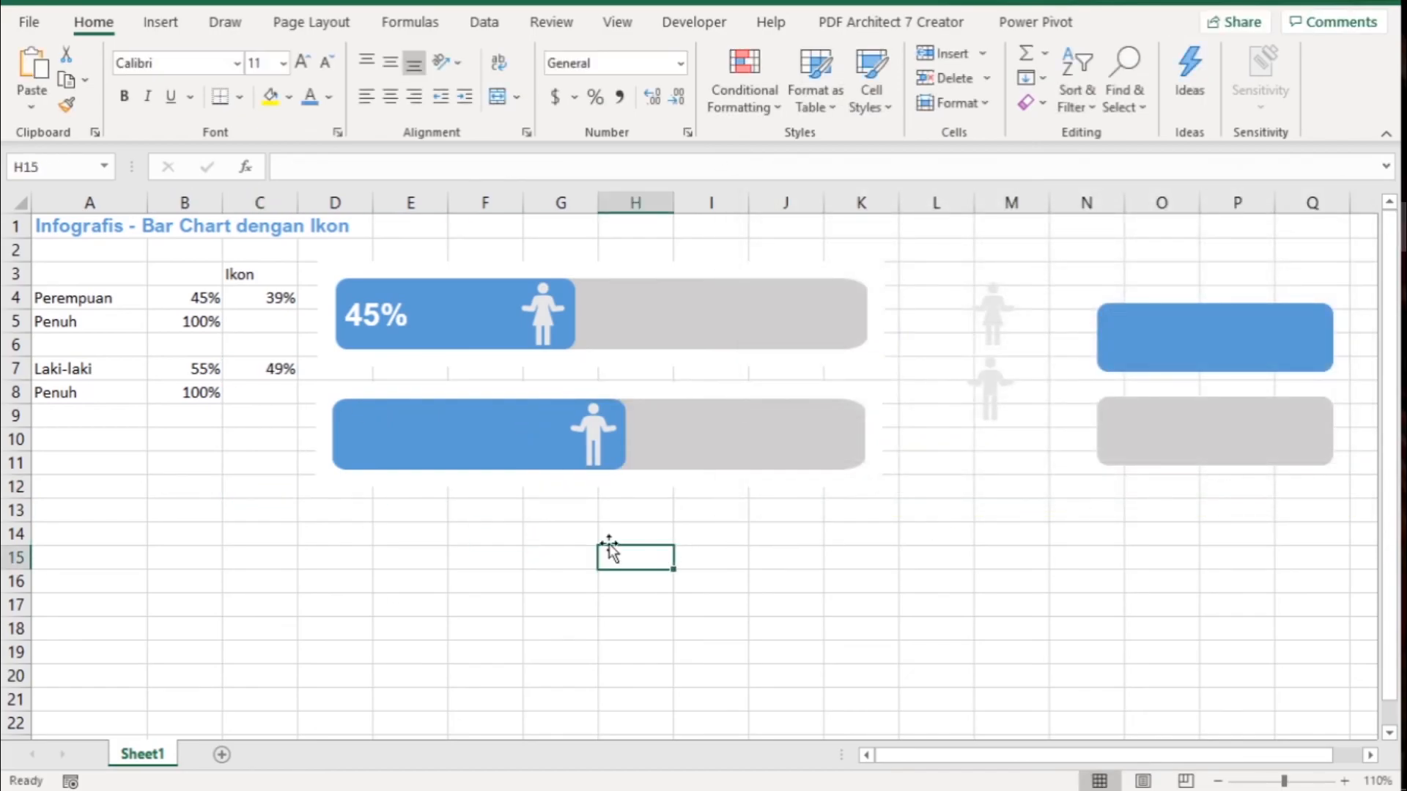
# - Add data labels to the blue Laki-laki bar series
pyautogui.click(371, 428)
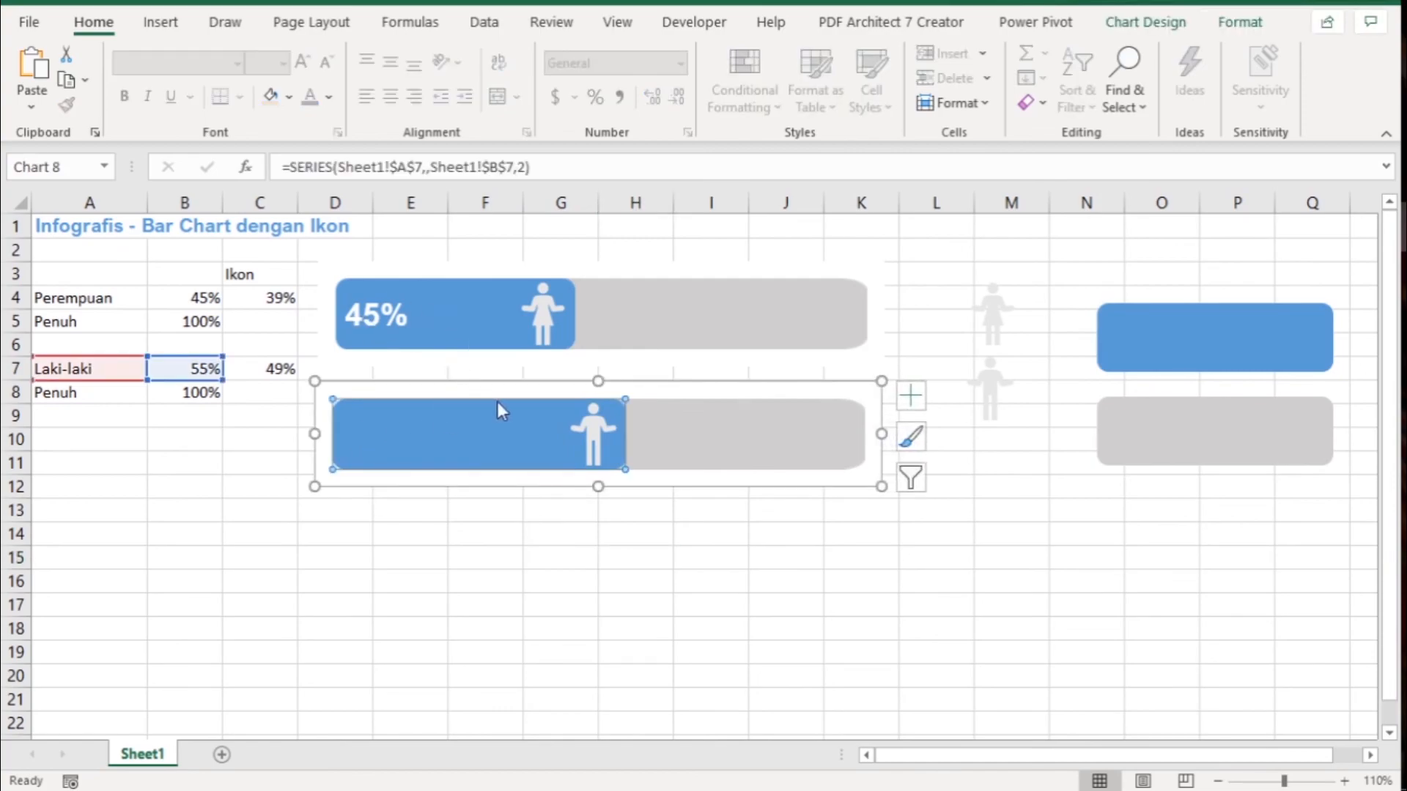
pyautogui.rightClick(436, 418)
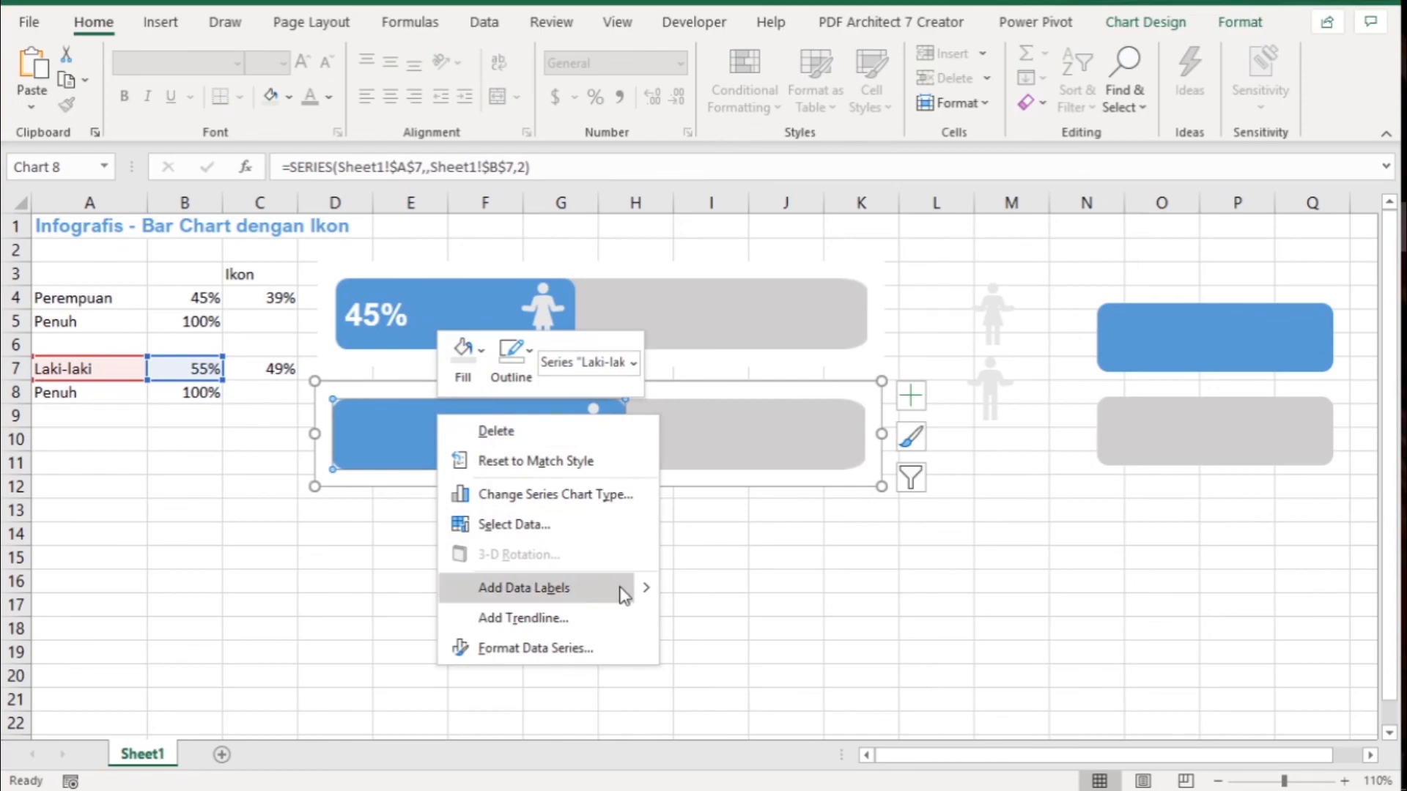
pyautogui.moveTo(649, 591)
pyautogui.click(694, 592)
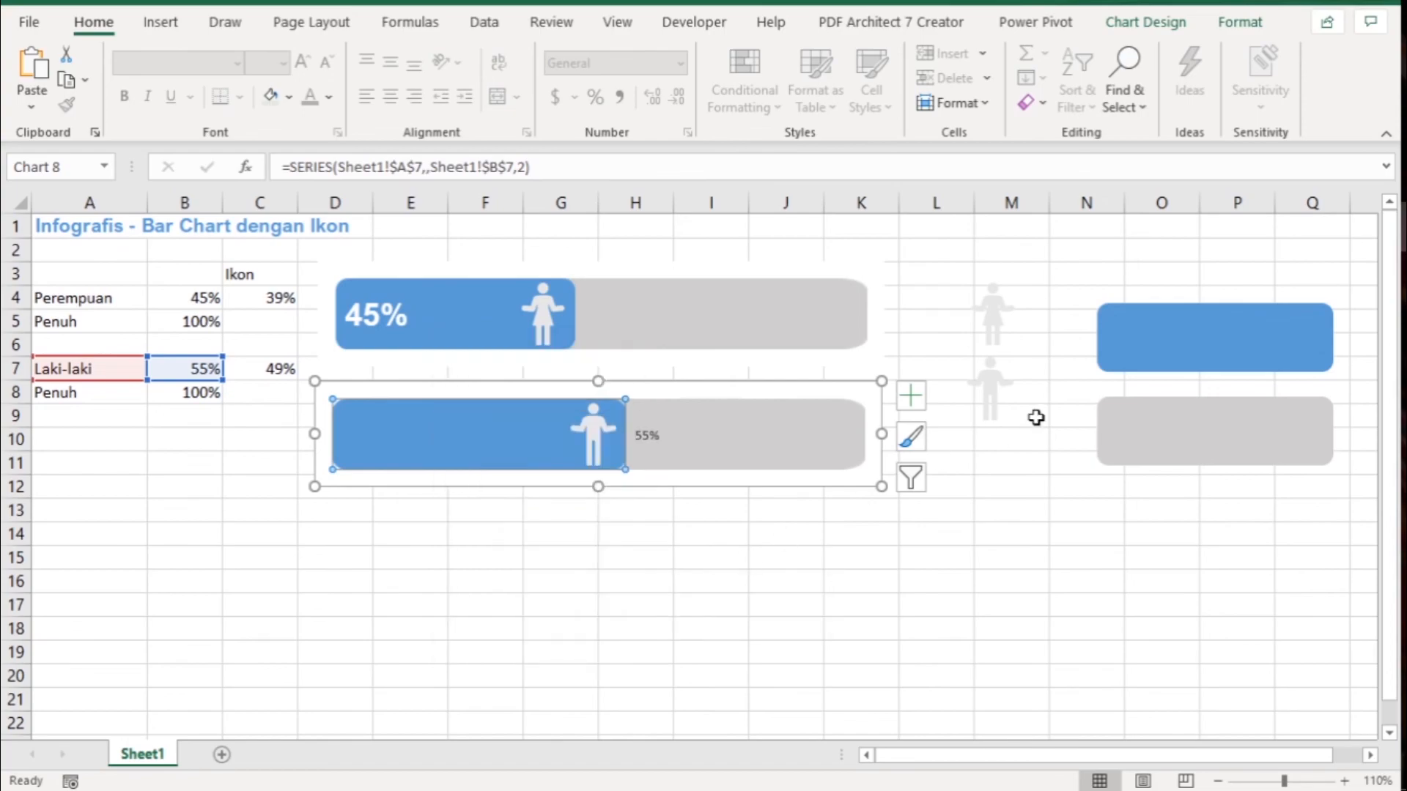
# - Set the Laki-laki data label's position to Inside Base
pyautogui.click(645, 436)
pyautogui.doubleClick(643, 436)
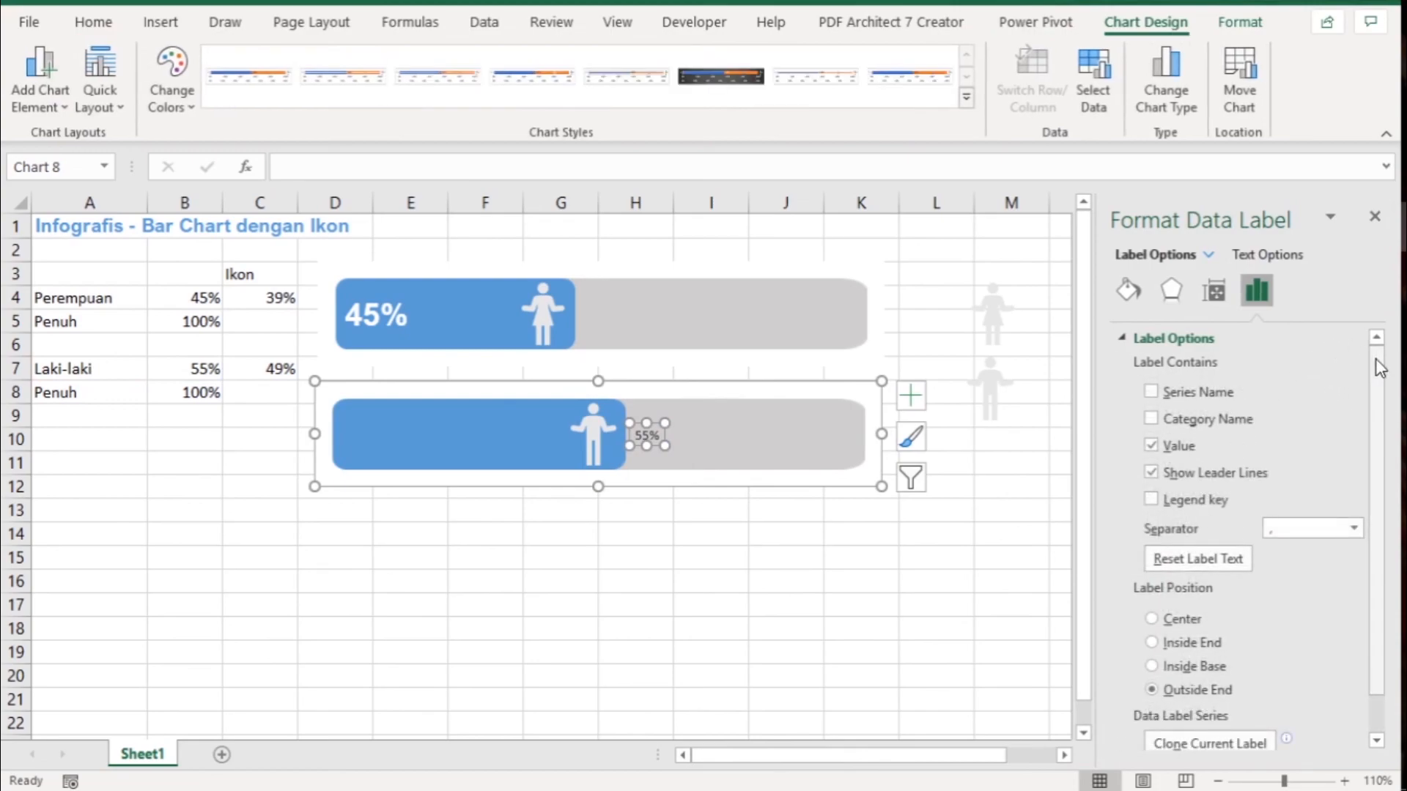
pyautogui.moveTo(1382, 361); pyautogui.dragTo(1381, 410)
pyautogui.click(1152, 624)
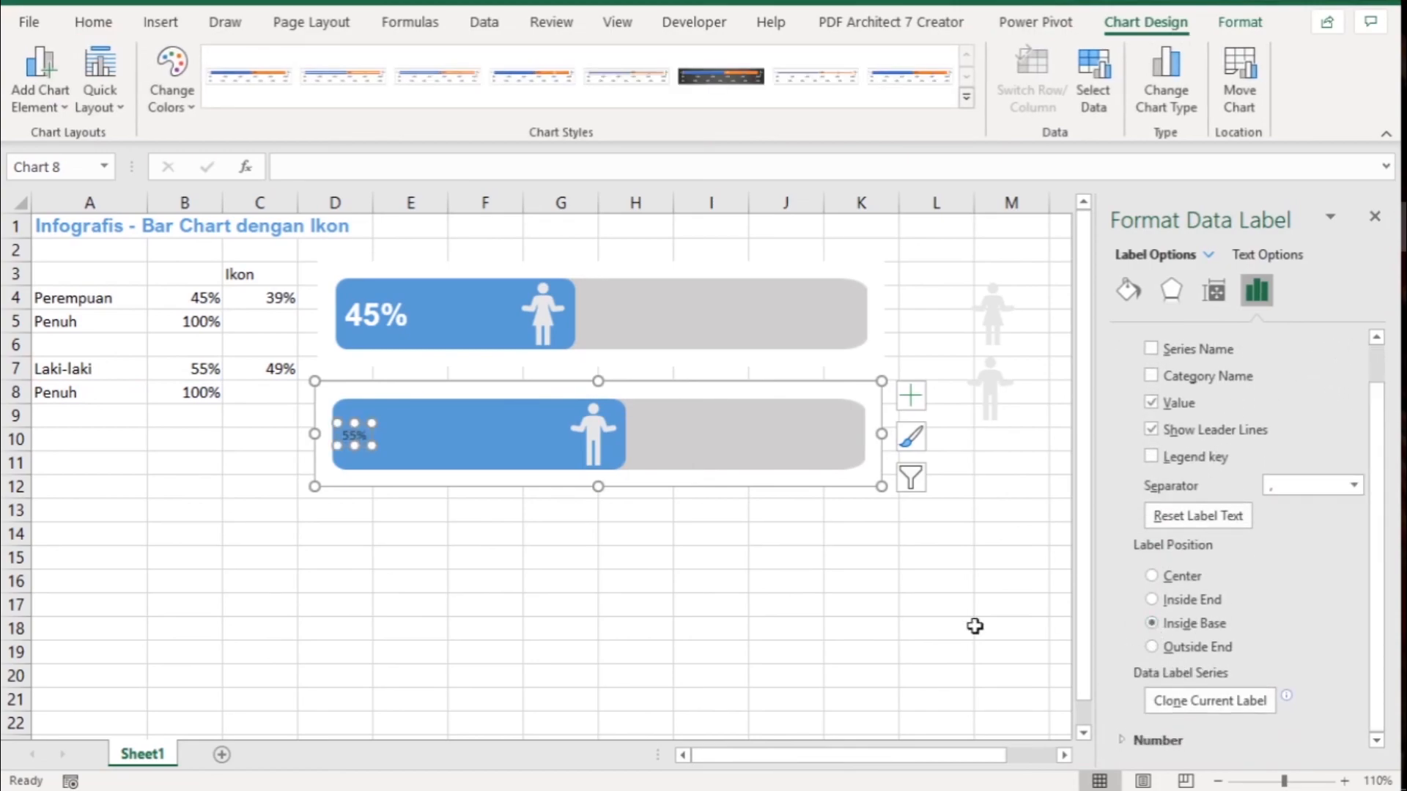
pyautogui.click(833, 610)
# - Copy the Perempuan data label's formatting to the Laki-laki data label with Format Painter
pyautogui.click(371, 315)
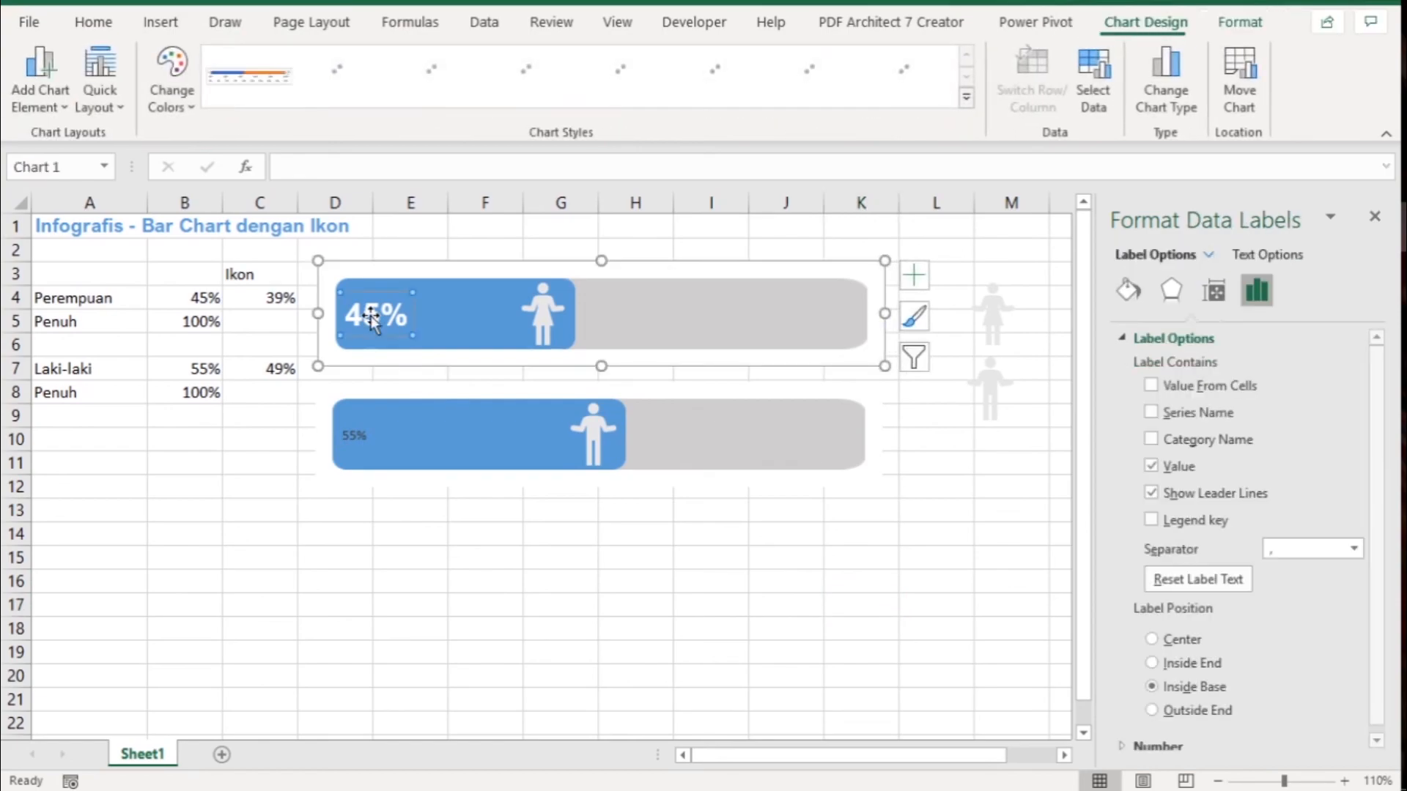
pyautogui.click(105, 24)
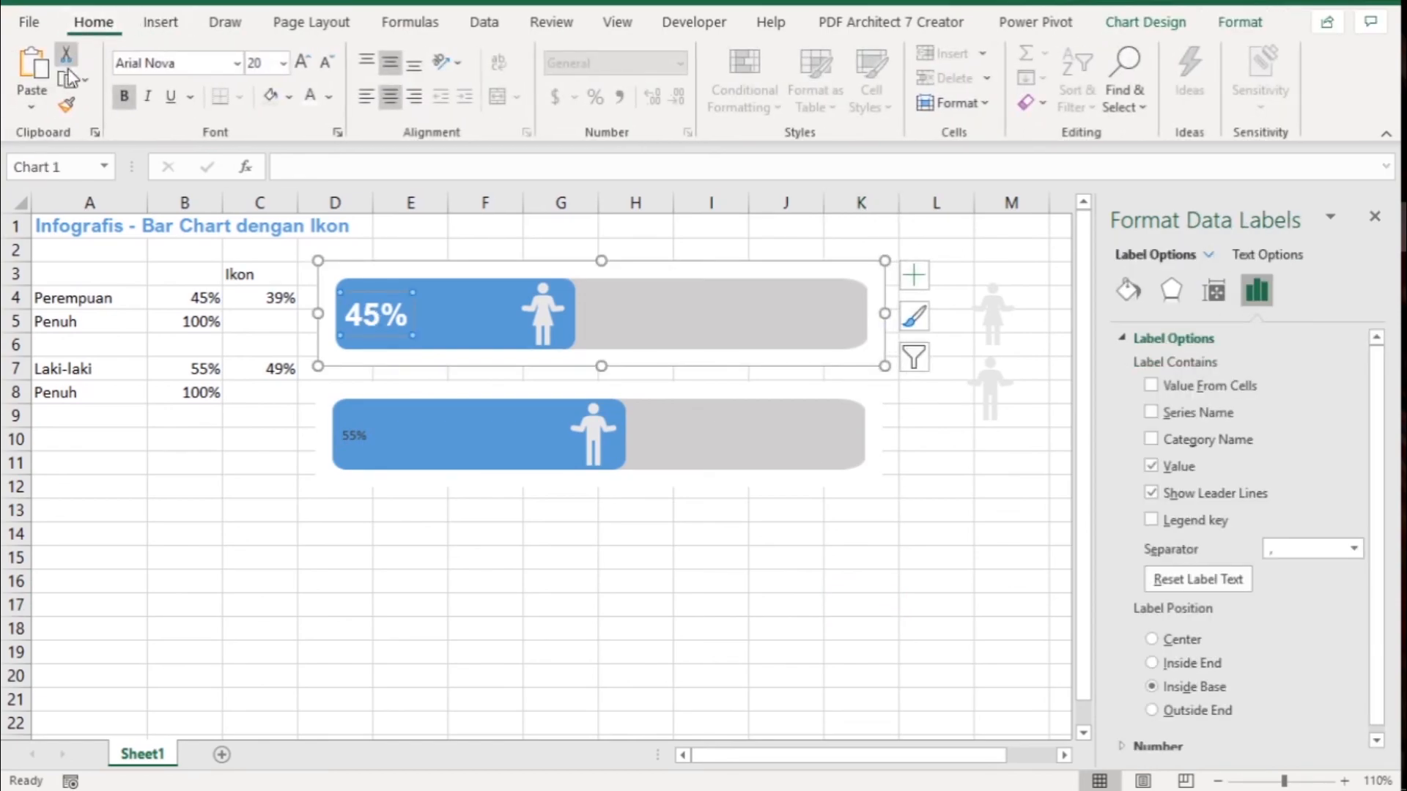
pyautogui.click(70, 108)
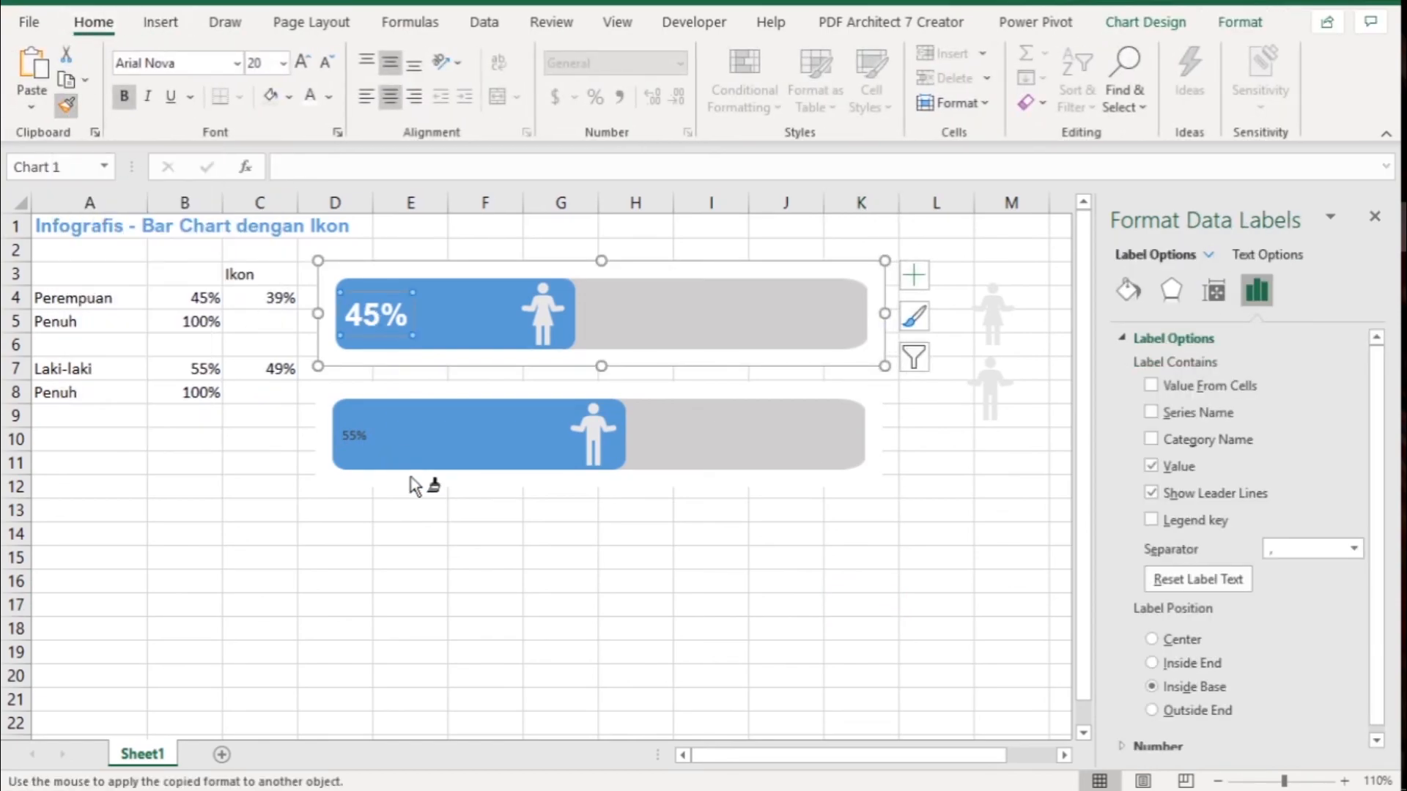
pyautogui.click(356, 433)
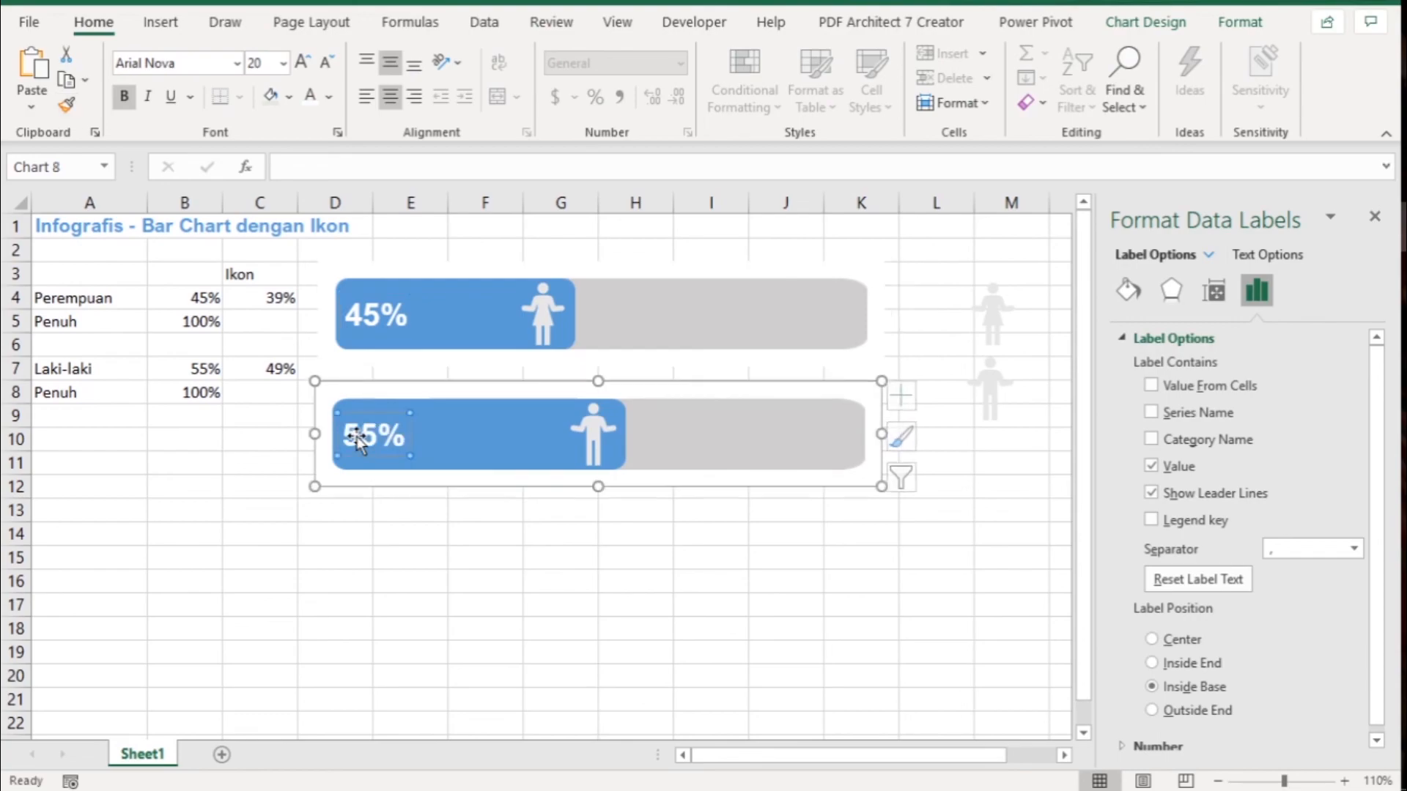
pyautogui.click(348, 542)
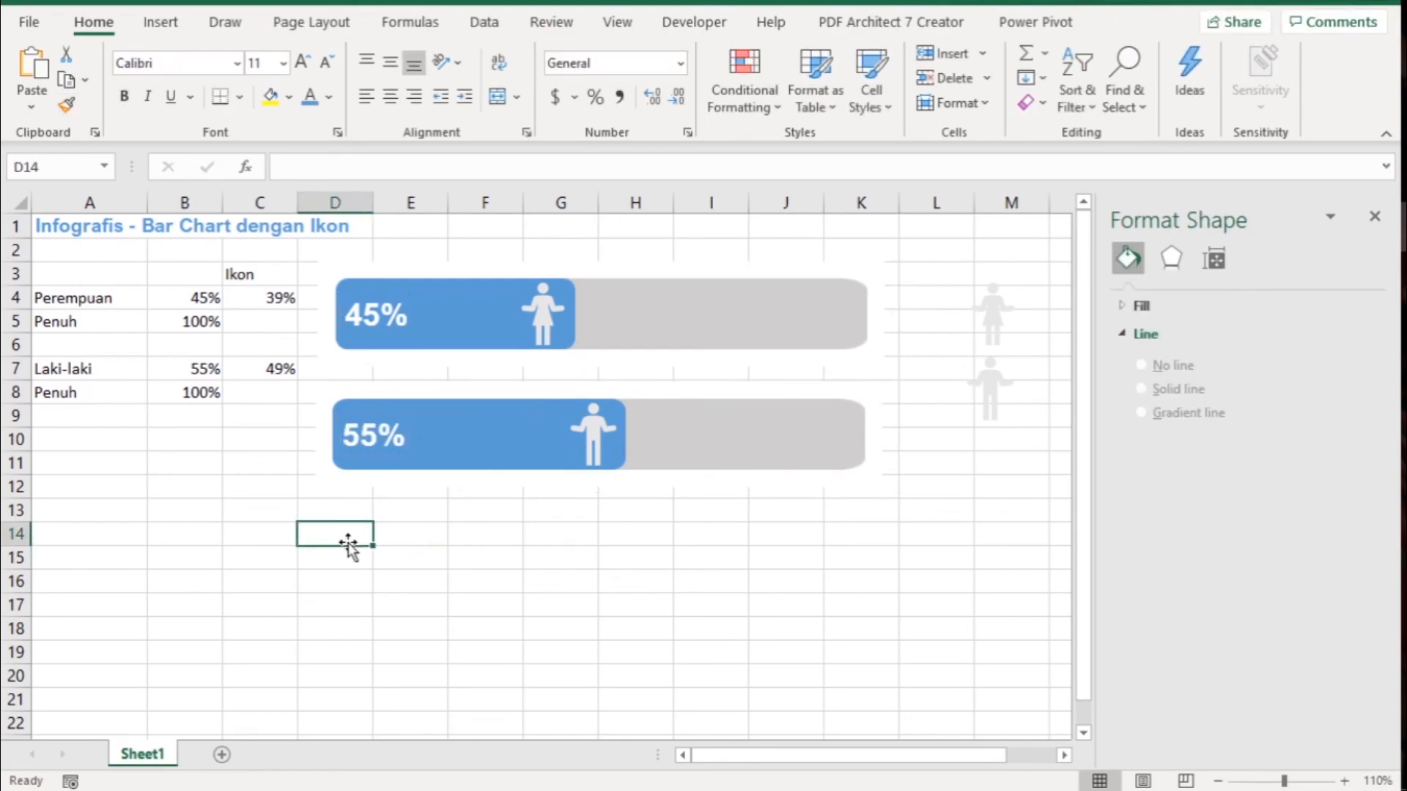
# - Set the Perempuan percentage in B4 to 63%
pyautogui.click(197, 301)
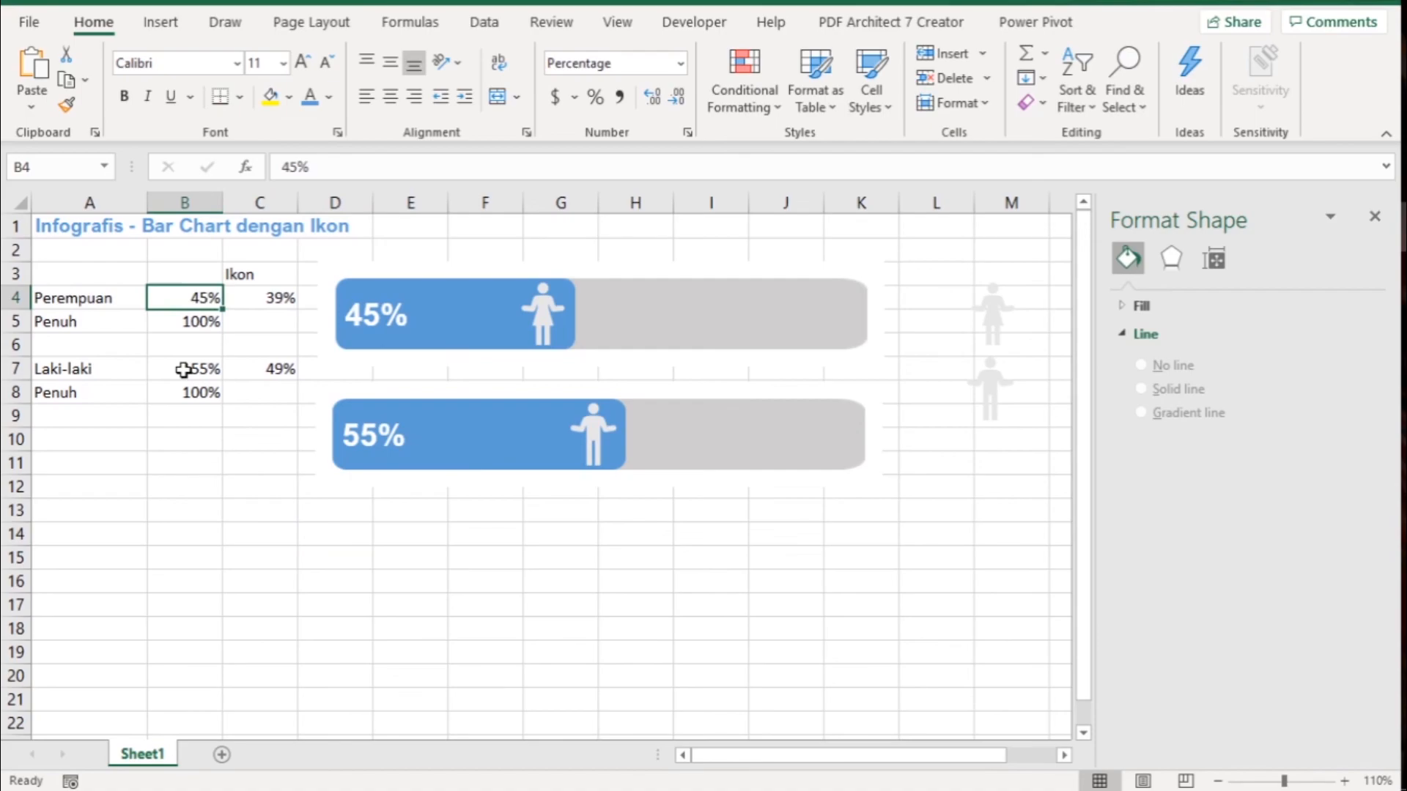
pyautogui.write('63')
pyautogui.press('Return')
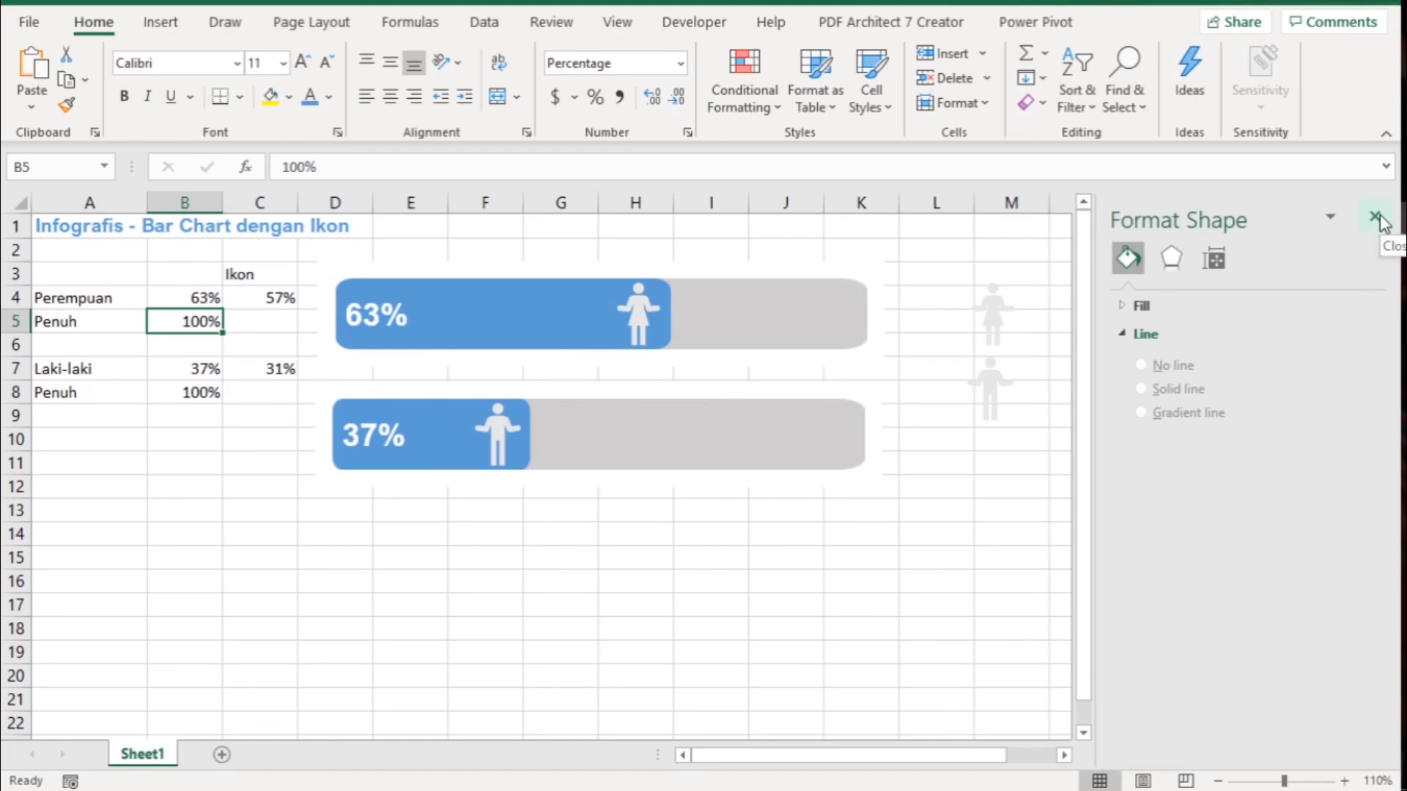
pyautogui.click(198, 299)
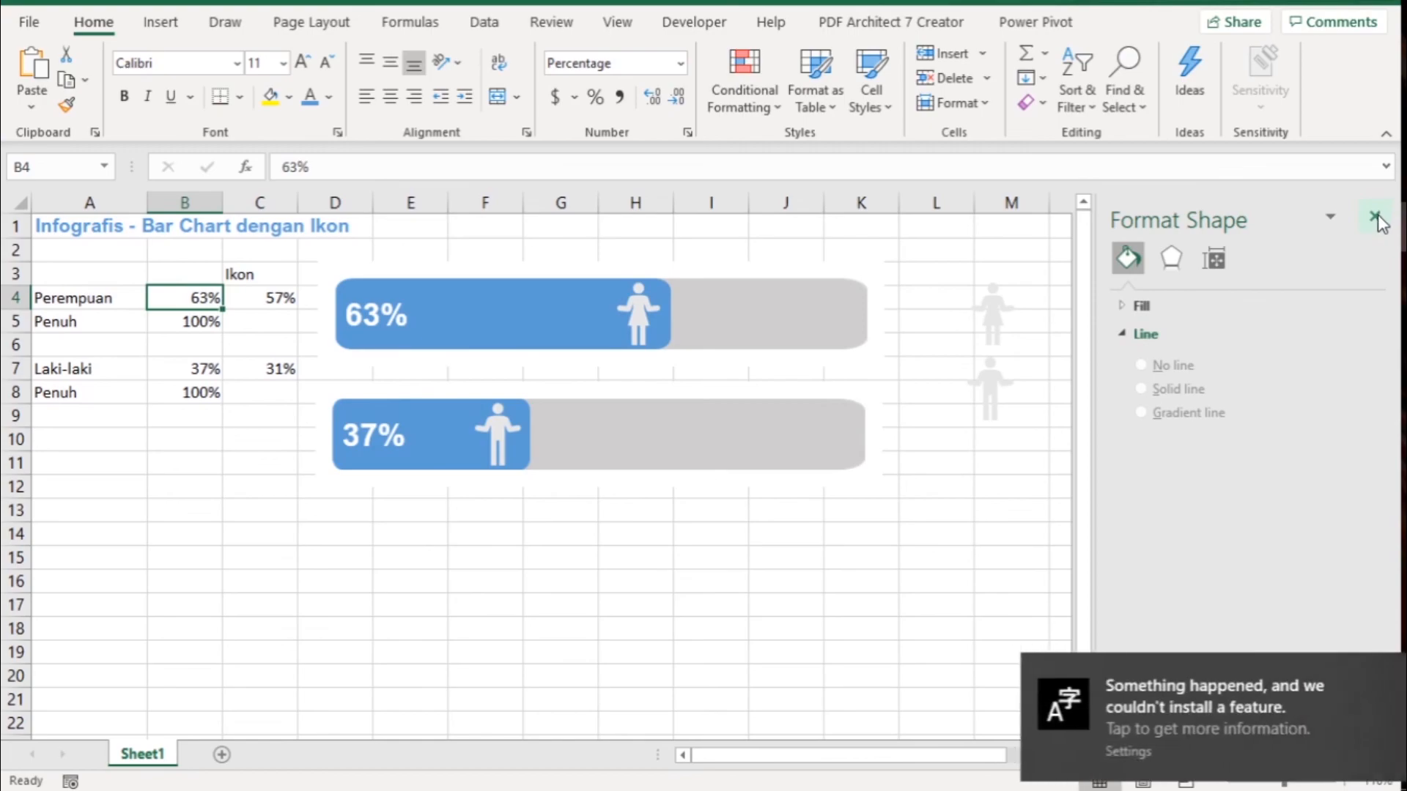